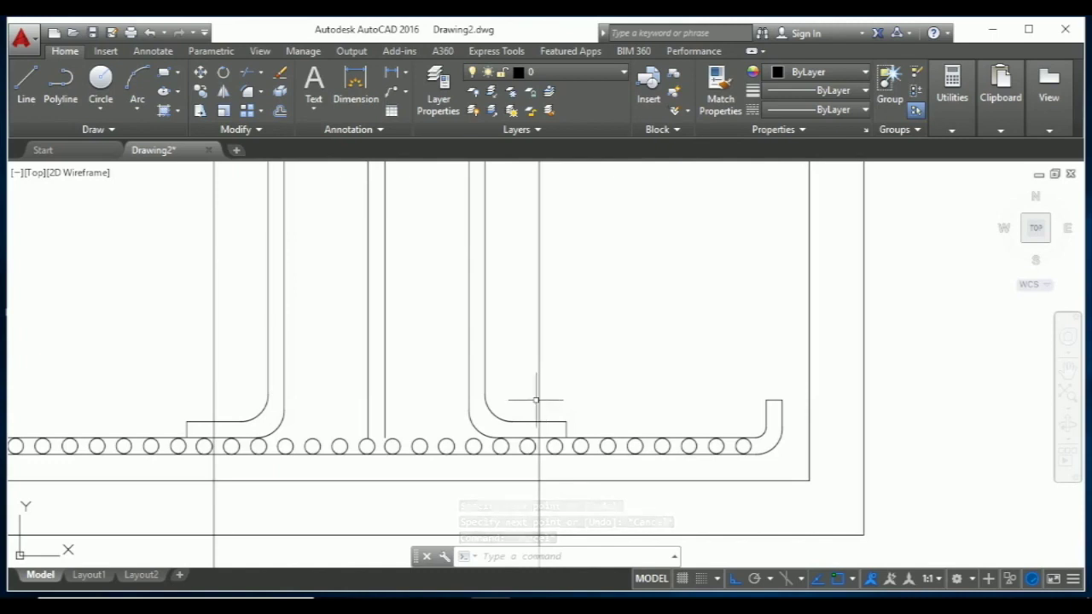
Step: Offset the left and right bottom bar lines 1' upward
{"action": "scroll", "coordinate": [544, 409], "scroll_direction": "down", "scroll_amount": 2}
{"action": "scroll", "coordinate": [548, 319], "scroll_direction": "down", "scroll_amount": 3}
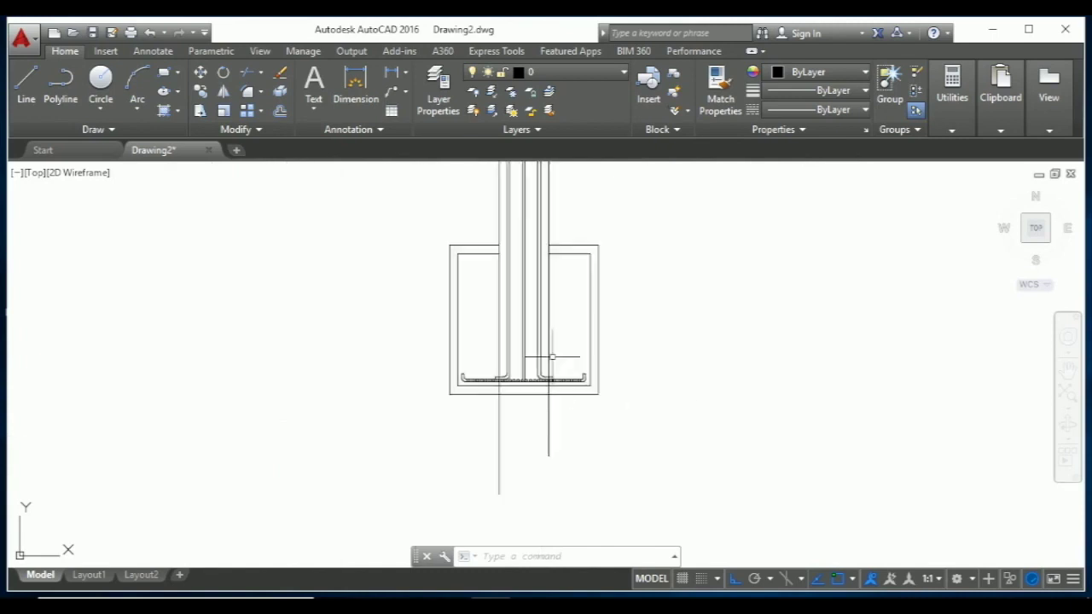
{"action": "scroll", "coordinate": [500, 332], "scroll_direction": "up", "scroll_amount": 2}
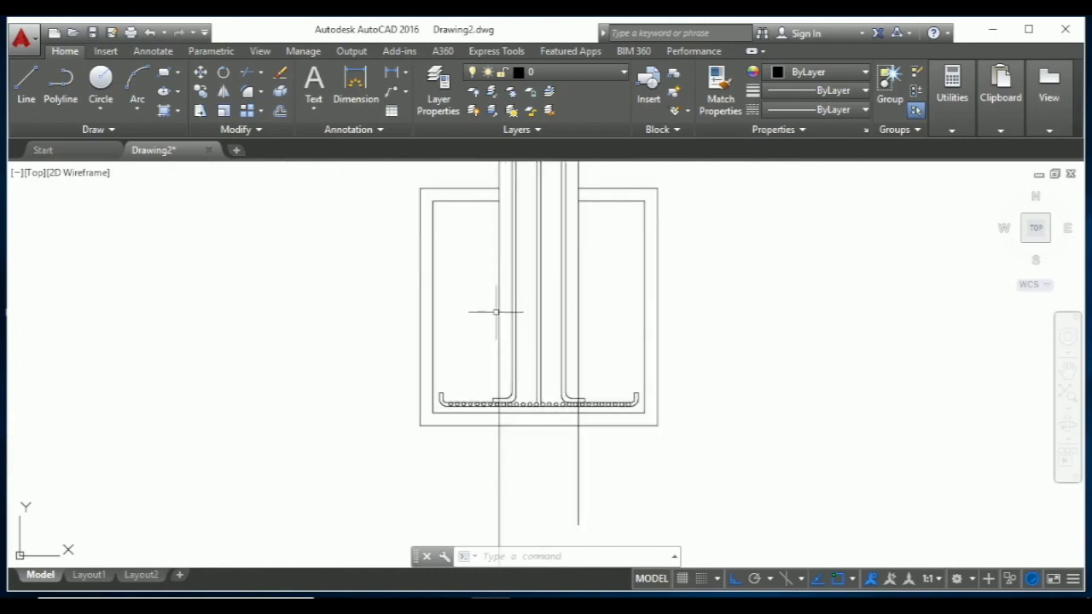
{"action": "key", "text": "Escape"}
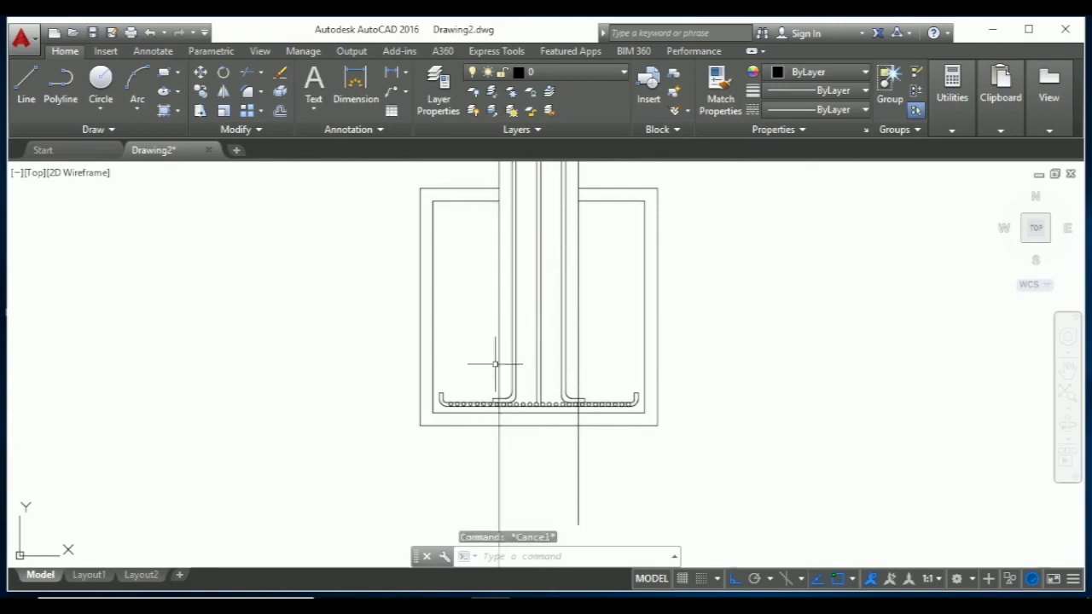
{"action": "key", "text": "Escape"}
{"action": "key", "text": "Escape"}
{"action": "key", "text": "Return"}
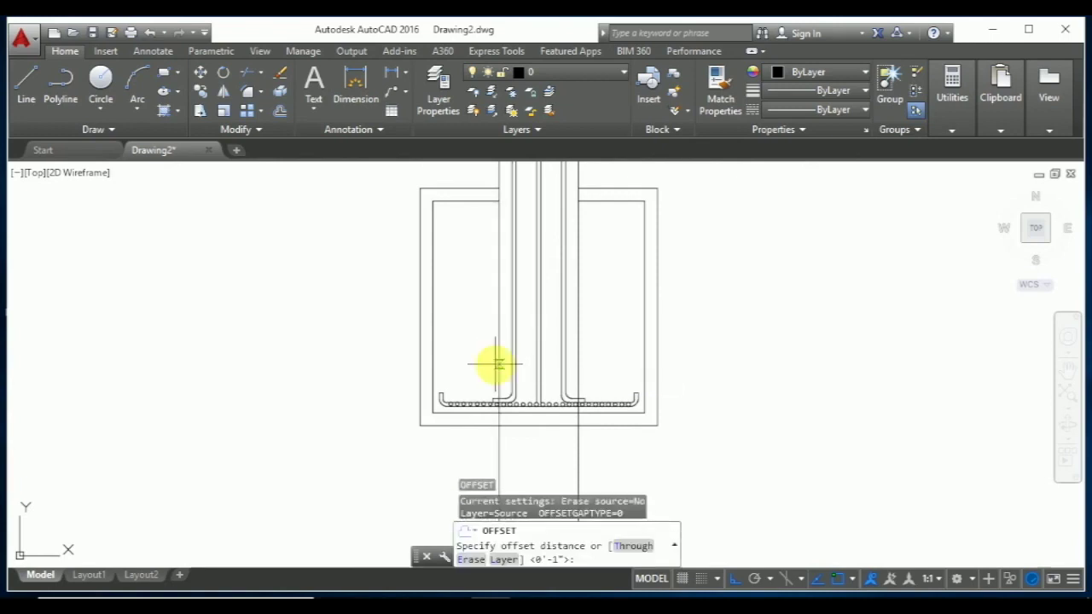
{"action": "type", "text": "1"}
{"action": "key", "text": "Return"}
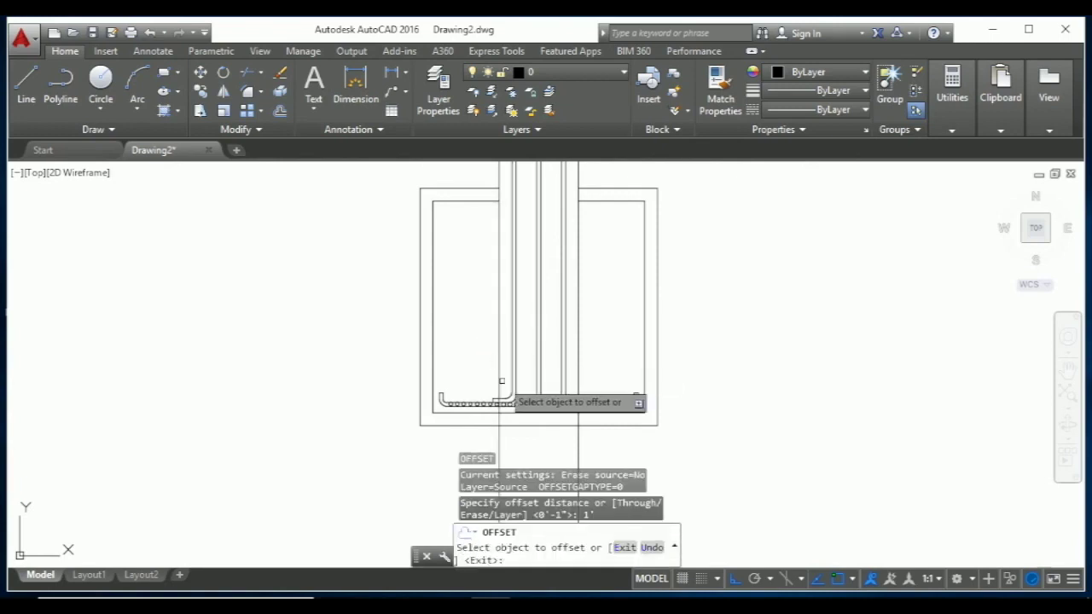
{"action": "scroll", "coordinate": [504, 394], "scroll_direction": "up", "scroll_amount": 4}
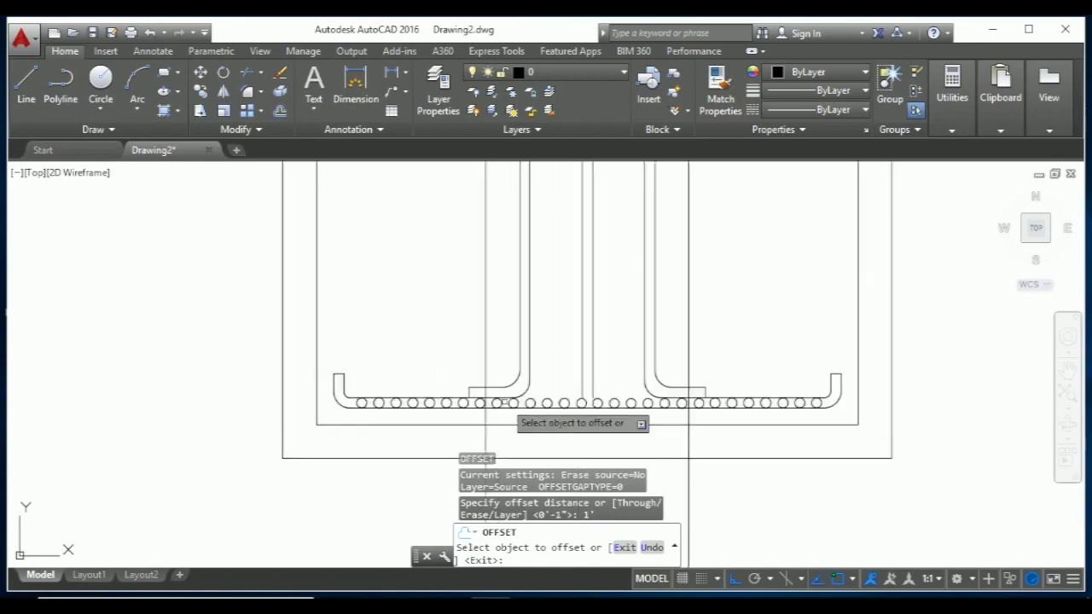
{"action": "left_click", "coordinate": [440, 397]}
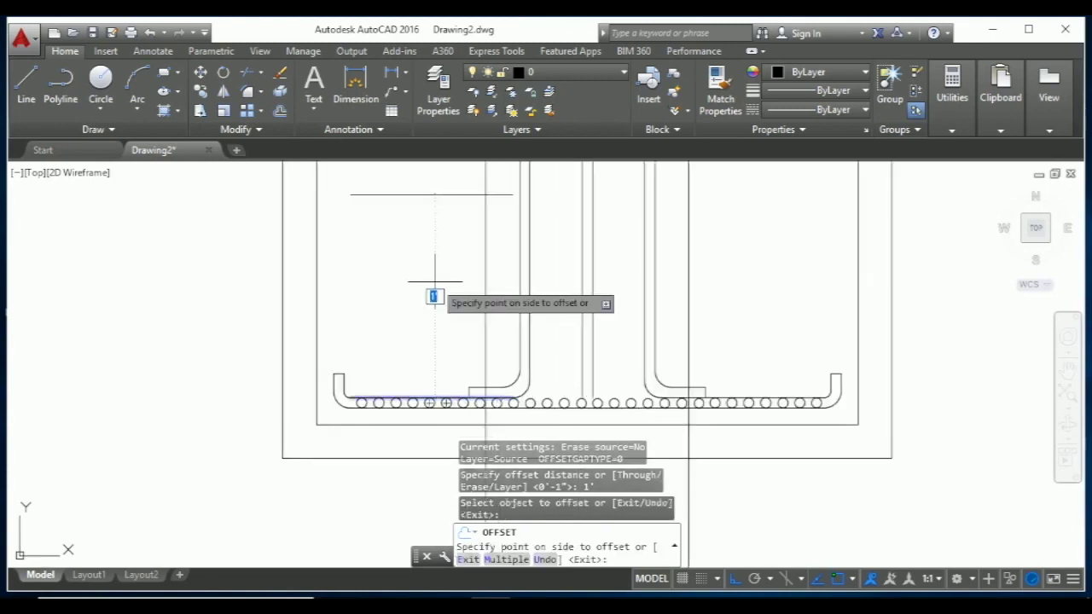
{"action": "left_click", "coordinate": [439, 284]}
{"action": "left_click", "coordinate": [755, 399]}
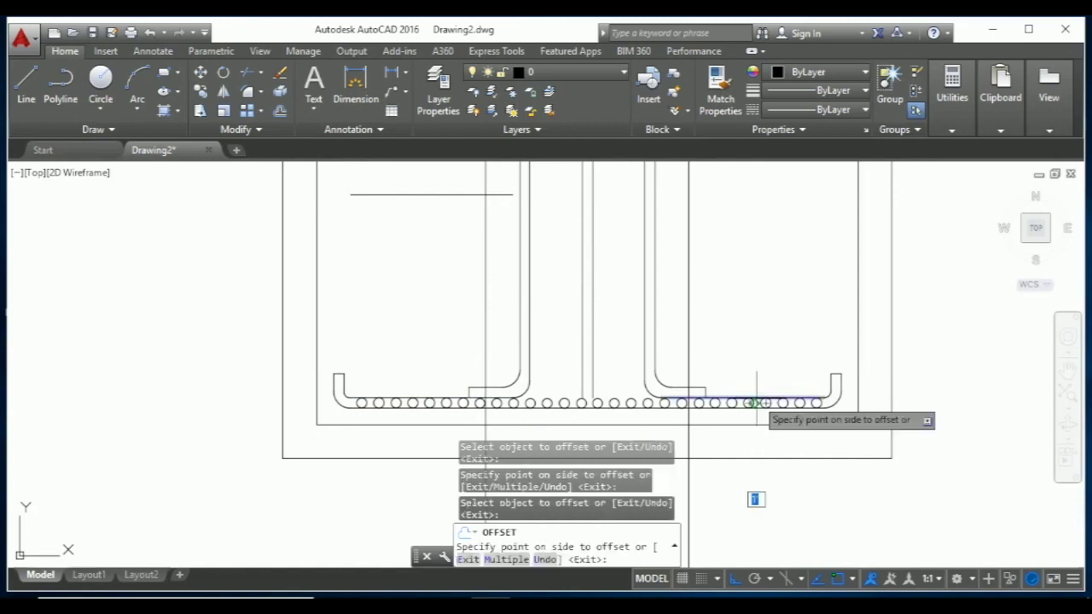
{"action": "left_click", "coordinate": [754, 323]}
{"action": "key", "text": "Escape"}
{"action": "key", "text": "Escape"}
{"action": "type", "text": "tr"}
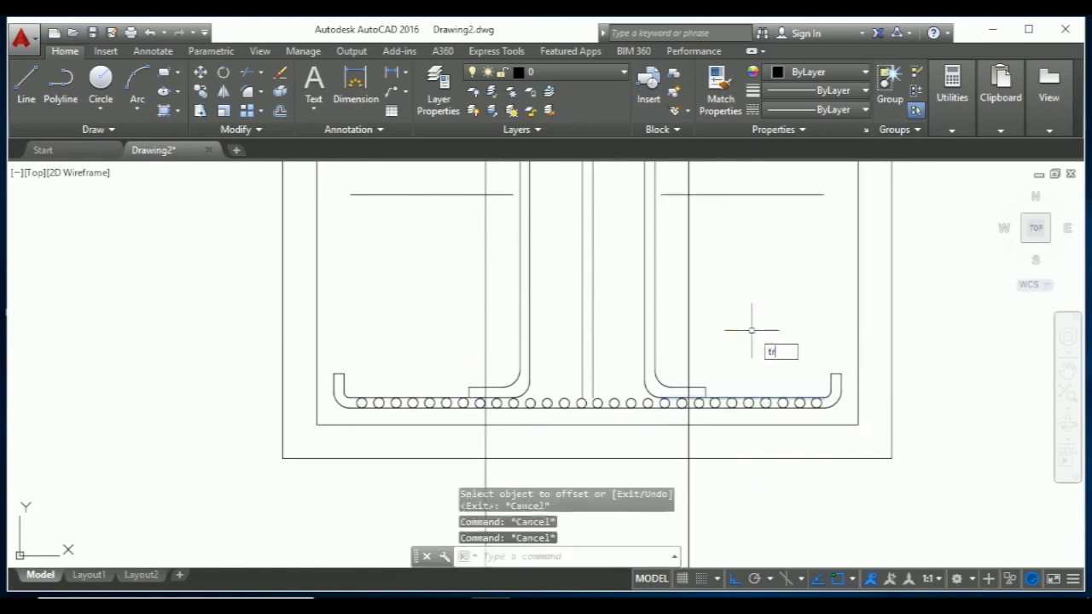
Step: Trim the new offset lines back on the left and right sides
{"action": "key", "text": "Return"}
{"action": "key", "text": "Return"}
{"action": "left_click", "coordinate": [700, 166]}
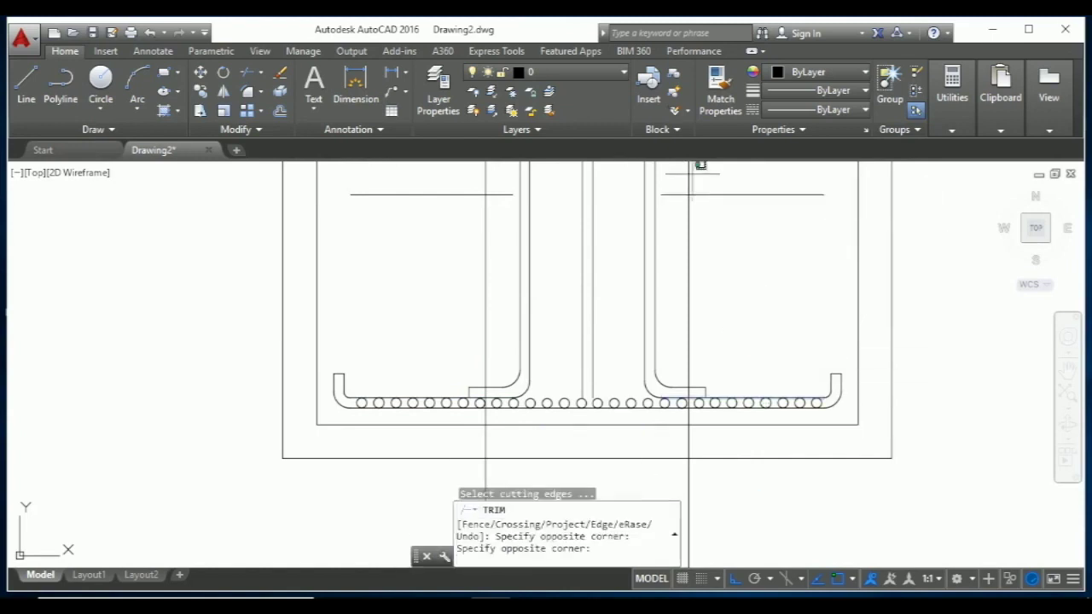
{"action": "left_click", "coordinate": [682, 179]}
{"action": "left_click", "coordinate": [491, 183]}
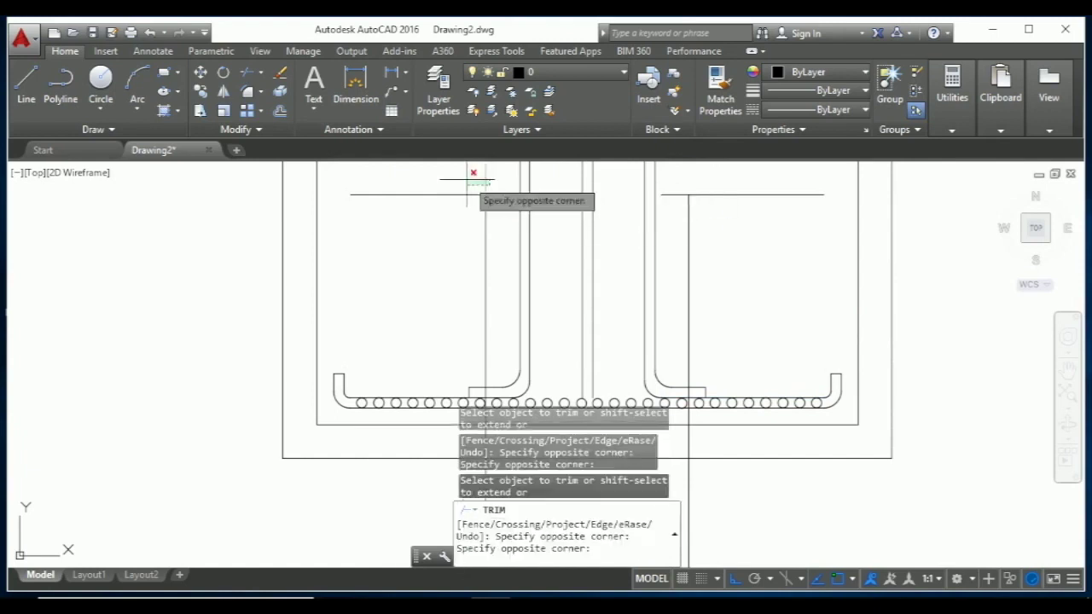
{"action": "left_click", "coordinate": [466, 195]}
{"action": "left_click", "coordinate": [463, 209]}
{"action": "left_click", "coordinate": [439, 181]}
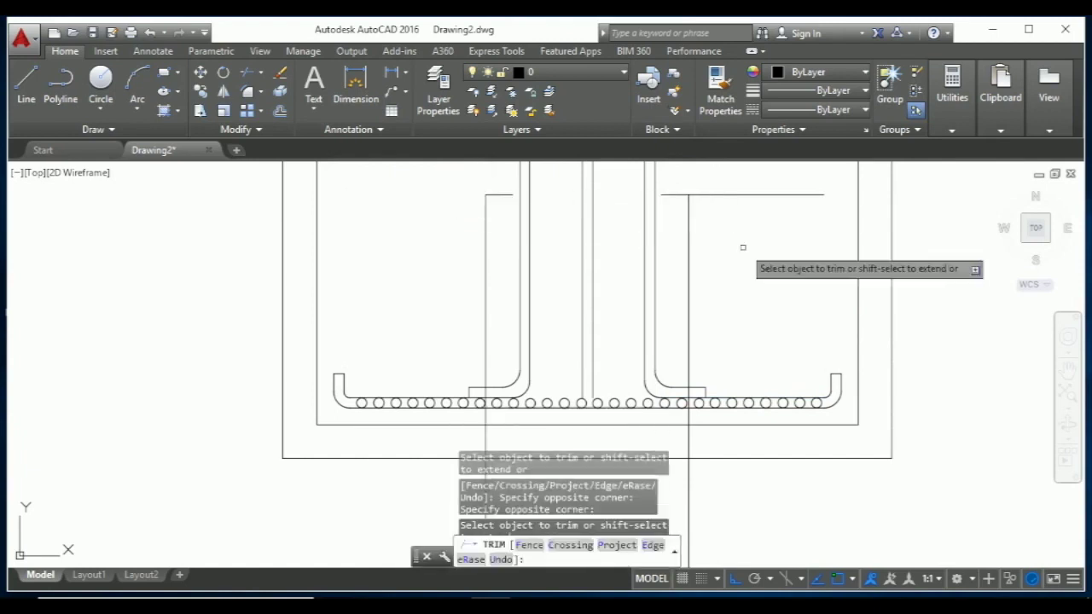
{"action": "left_click", "coordinate": [829, 262]}
{"action": "left_click", "coordinate": [766, 180]}
Step: Trim the vertical segments extending below the footing
{"action": "scroll", "coordinate": [730, 171], "scroll_direction": "down", "scroll_amount": 4}
{"action": "scroll", "coordinate": [678, 286], "scroll_direction": "up", "scroll_amount": 4}
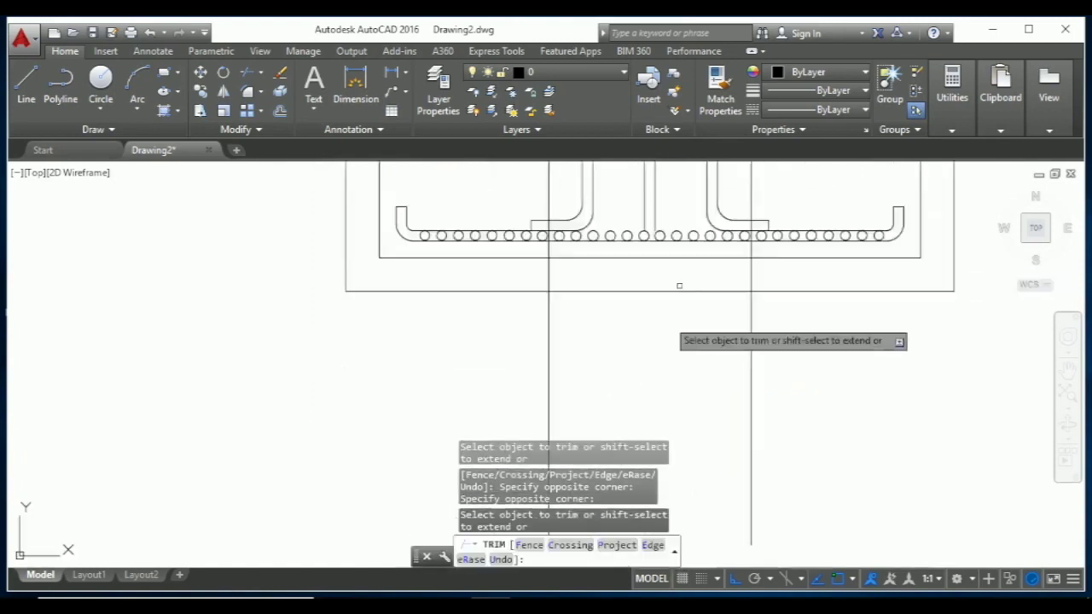
{"action": "scroll", "coordinate": [679, 286], "scroll_direction": "up", "scroll_amount": 2}
{"action": "left_click", "coordinate": [828, 262]}
{"action": "left_click", "coordinate": [406, 265]}
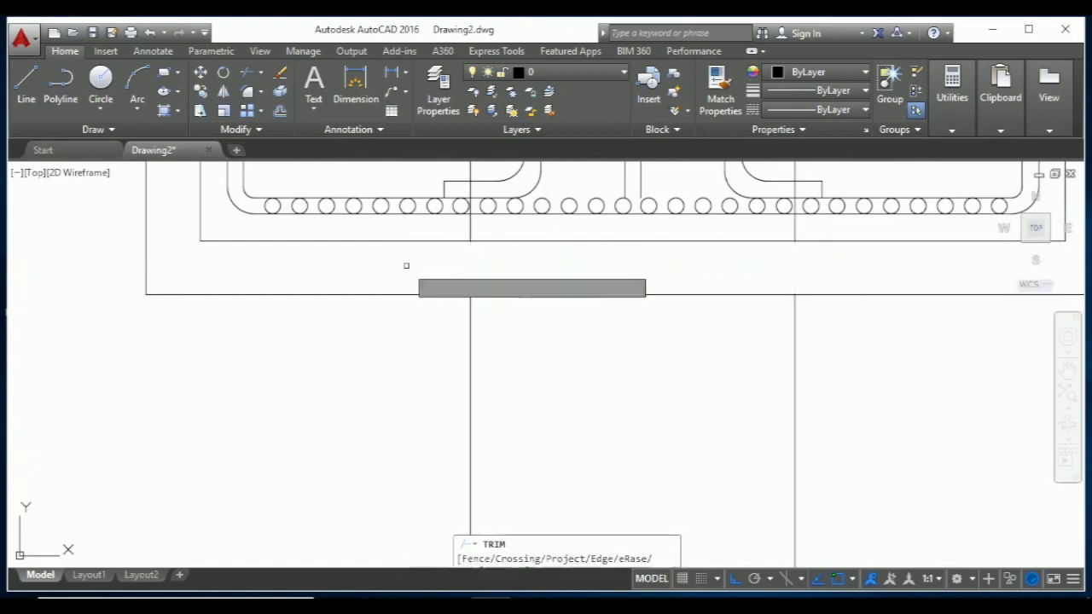
{"action": "key", "text": "Escape"}
{"action": "key", "text": "Escape"}
Step: Erase the two vertical lines hanging below the footing
{"action": "left_click", "coordinate": [862, 415]}
{"action": "left_click", "coordinate": [233, 327]}
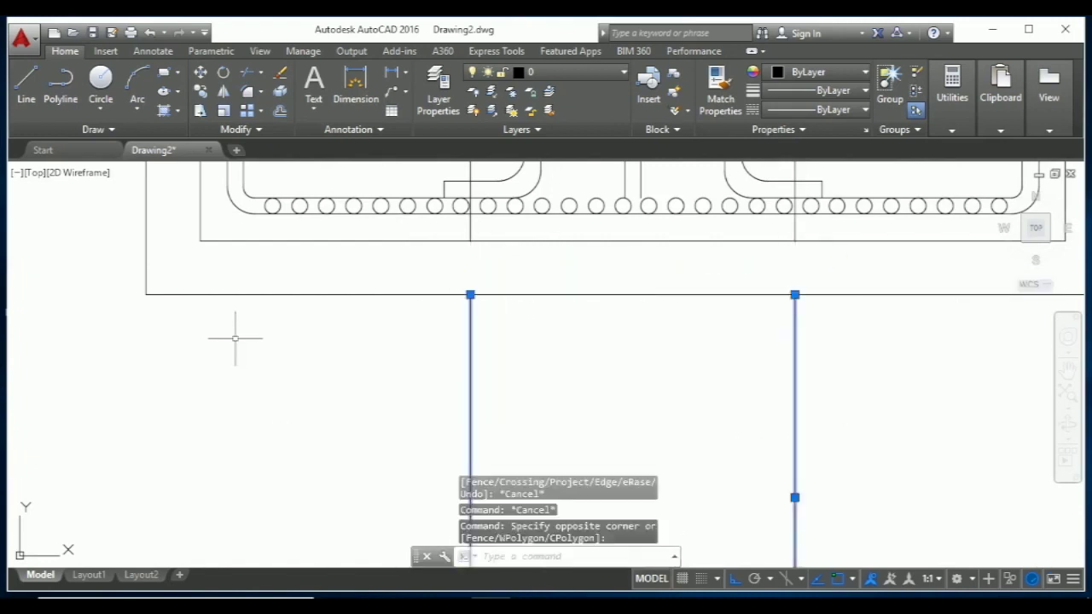
{"action": "key", "text": "Delete"}
{"action": "scroll", "coordinate": [302, 307], "scroll_direction": "down", "scroll_amount": 4}
{"action": "scroll", "coordinate": [313, 293], "scroll_direction": "up", "scroll_amount": 2}
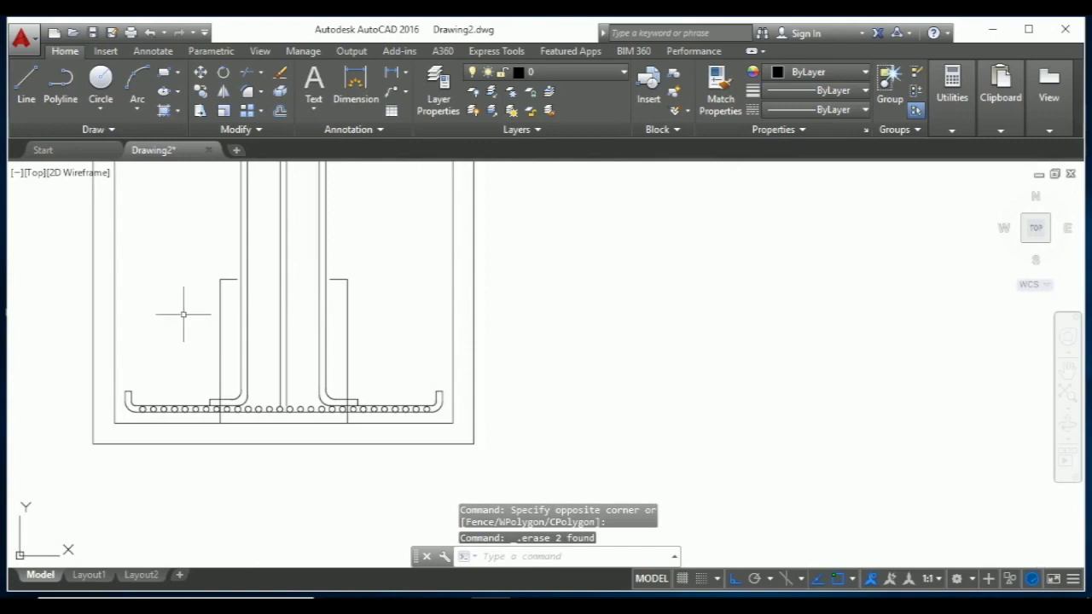
{"action": "scroll", "coordinate": [183, 311], "scroll_direction": "up", "scroll_amount": 2}
Step: Extend the left and right short top lines to the pedestal verticals
{"action": "key", "text": "Escape"}
{"action": "key", "text": "Escape"}
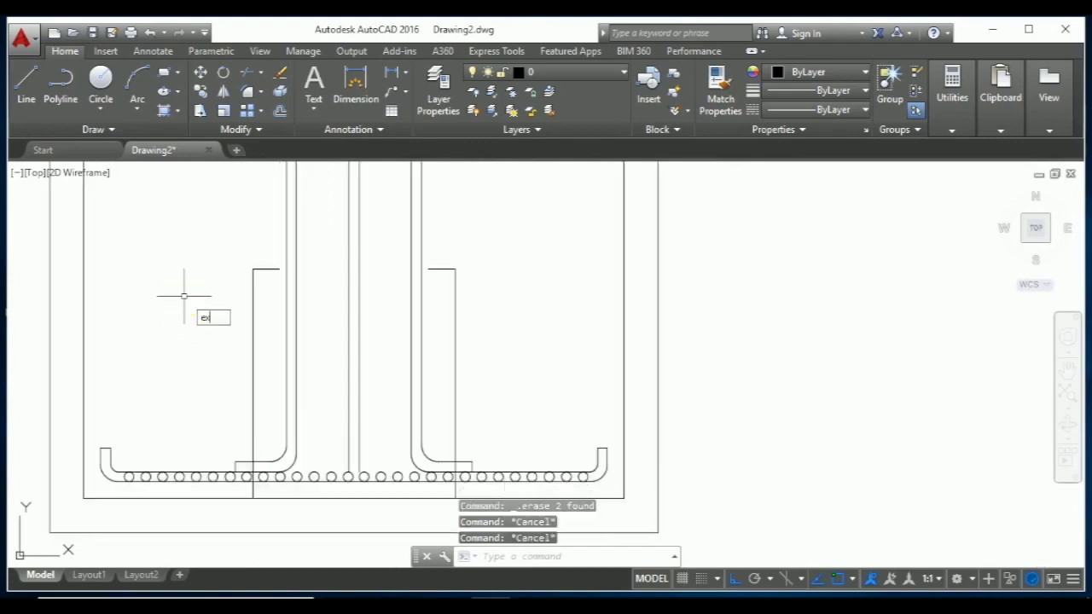
{"action": "key", "text": "Return"}
{"action": "key", "text": "Return"}
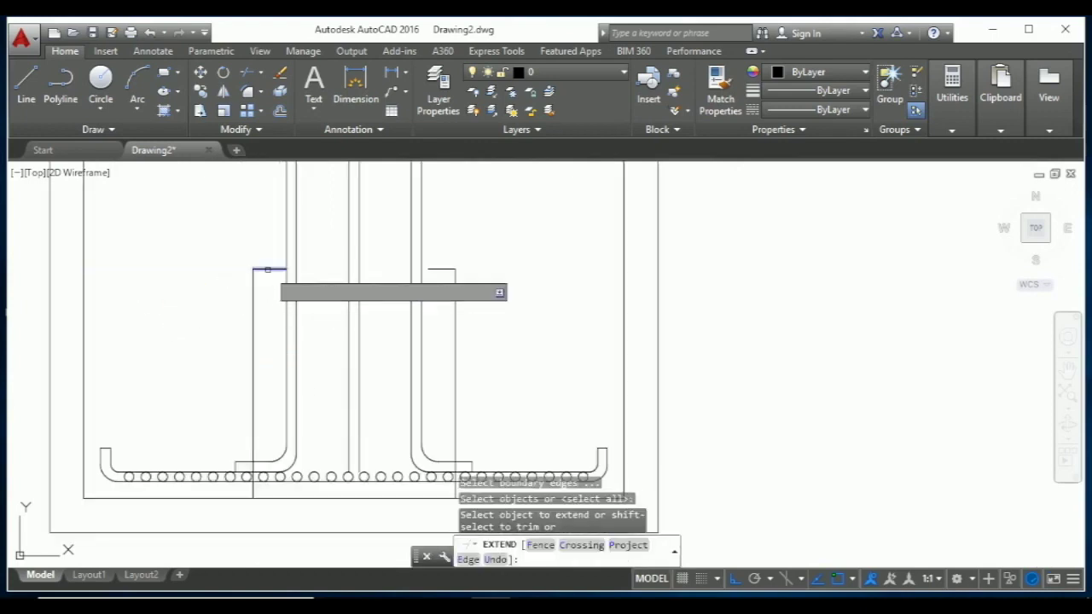
{"action": "left_click", "coordinate": [267, 270]}
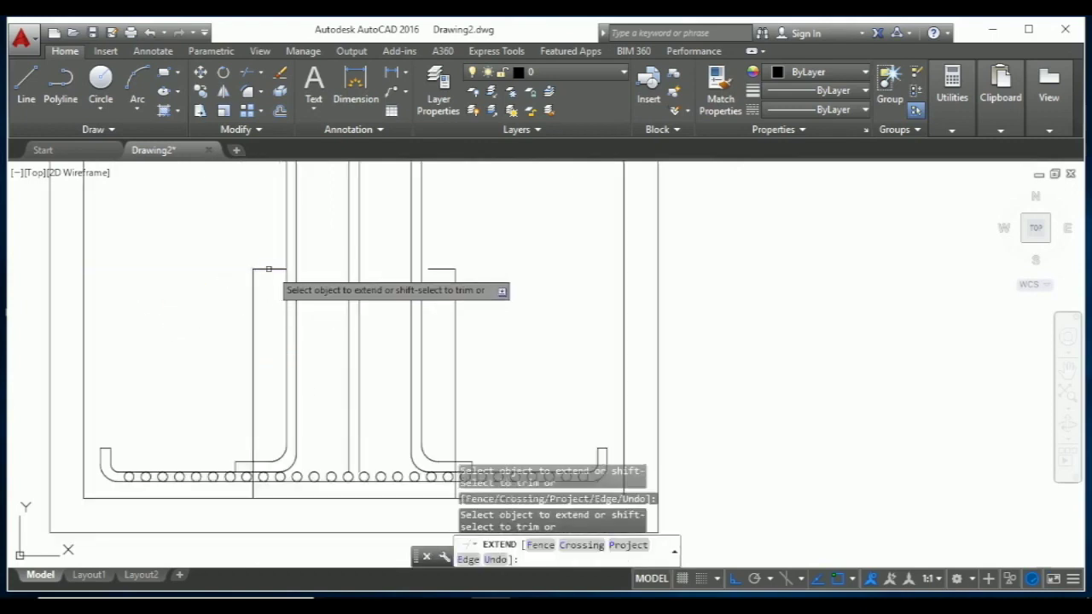
{"action": "left_click", "coordinate": [436, 267]}
{"action": "left_click", "coordinate": [429, 282]}
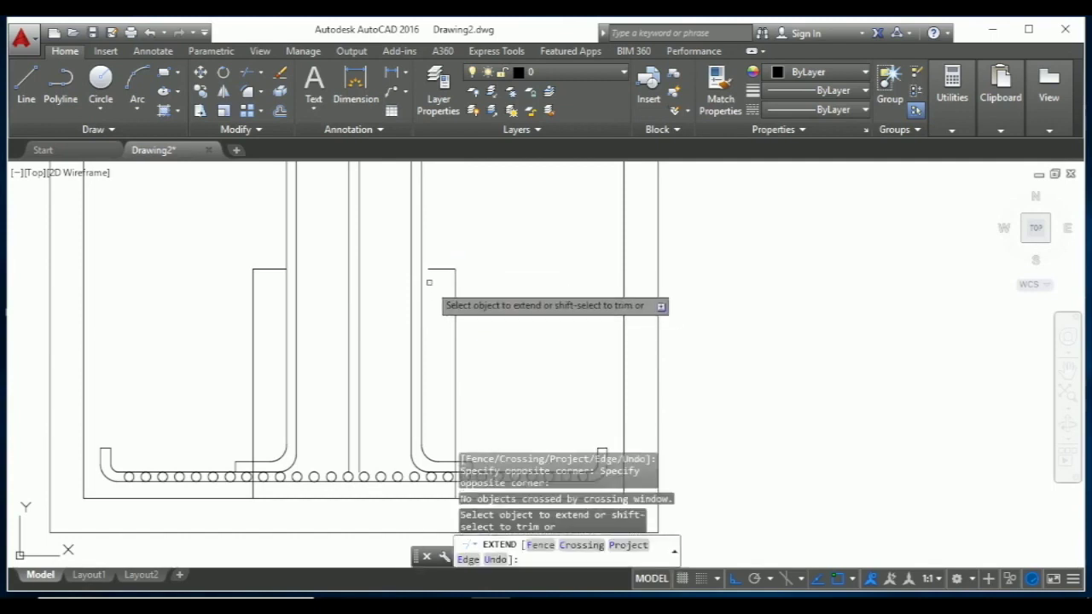
{"action": "left_click", "coordinate": [431, 269]}
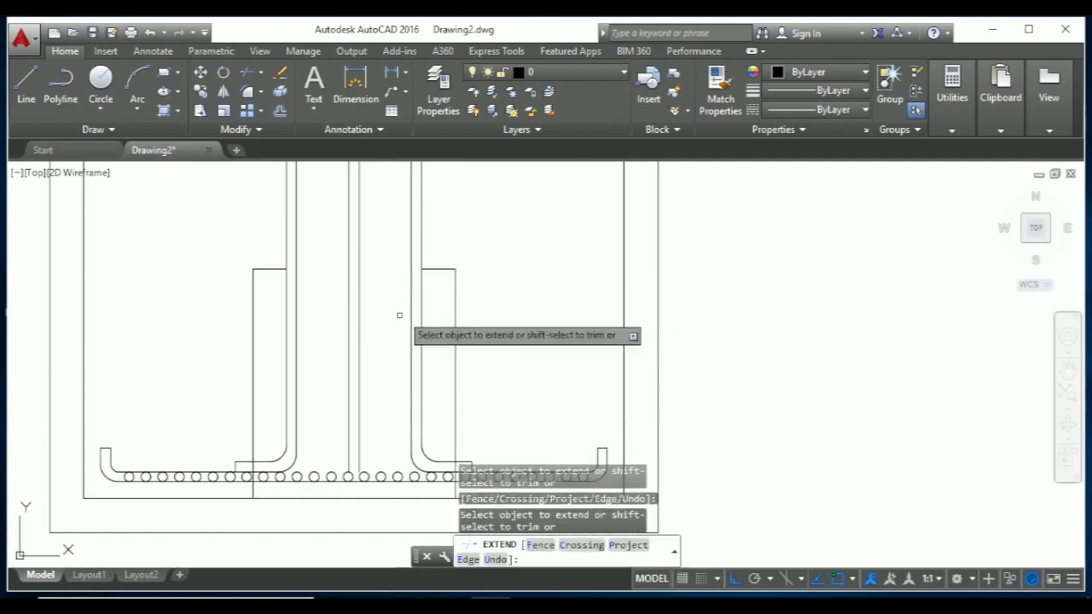
{"action": "key", "text": "Escape"}
Step: Draw a line across the pedestal top to close the inner rectangle
{"action": "type", "text": "l"}
{"action": "key", "text": "Return"}
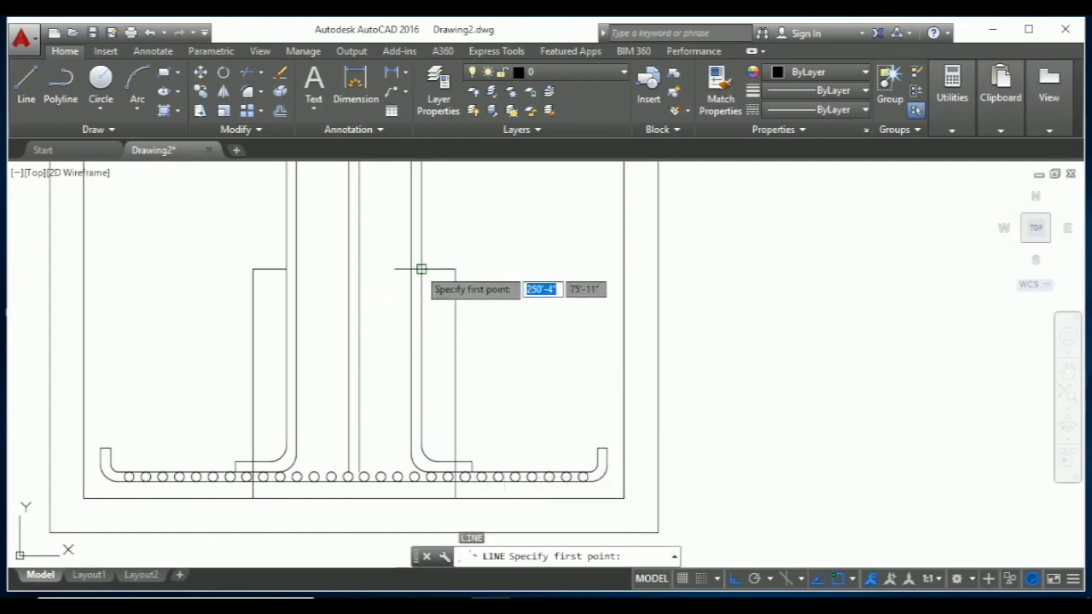
{"action": "left_click", "coordinate": [421, 270]}
{"action": "left_click", "coordinate": [286, 269]}
{"action": "key", "text": "Escape"}
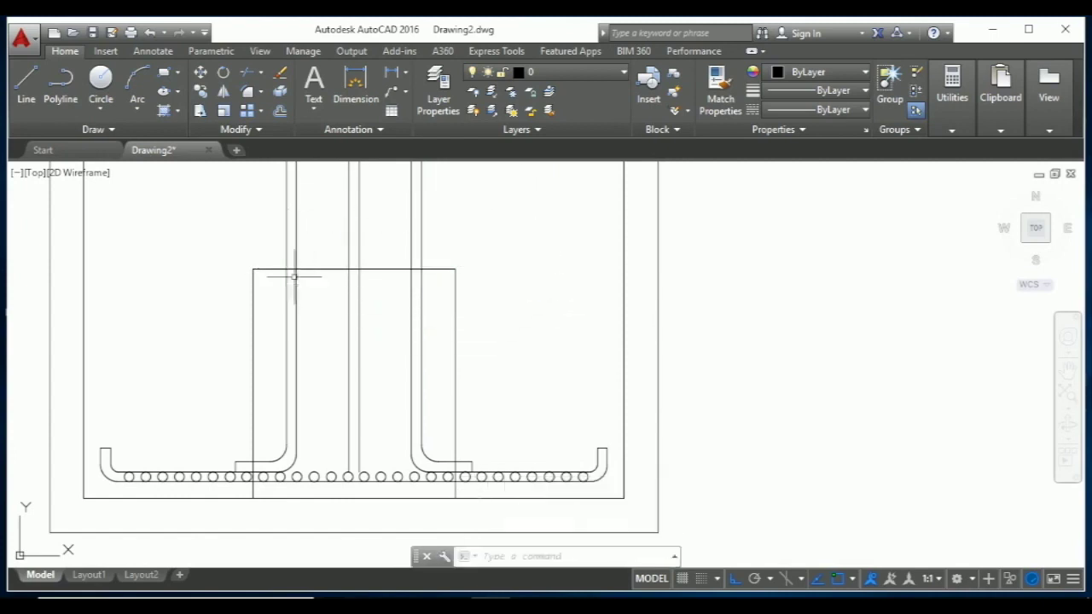
{"action": "scroll", "coordinate": [334, 302], "scroll_direction": "down", "scroll_amount": 2}
{"action": "scroll", "coordinate": [317, 439], "scroll_direction": "up", "scroll_amount": 2}
{"action": "scroll", "coordinate": [303, 401], "scroll_direction": "up", "scroll_amount": 3}
Step: Trim the overlapping line near the bottom bars
{"action": "key", "text": "Escape"}
{"action": "key", "text": "Escape"}
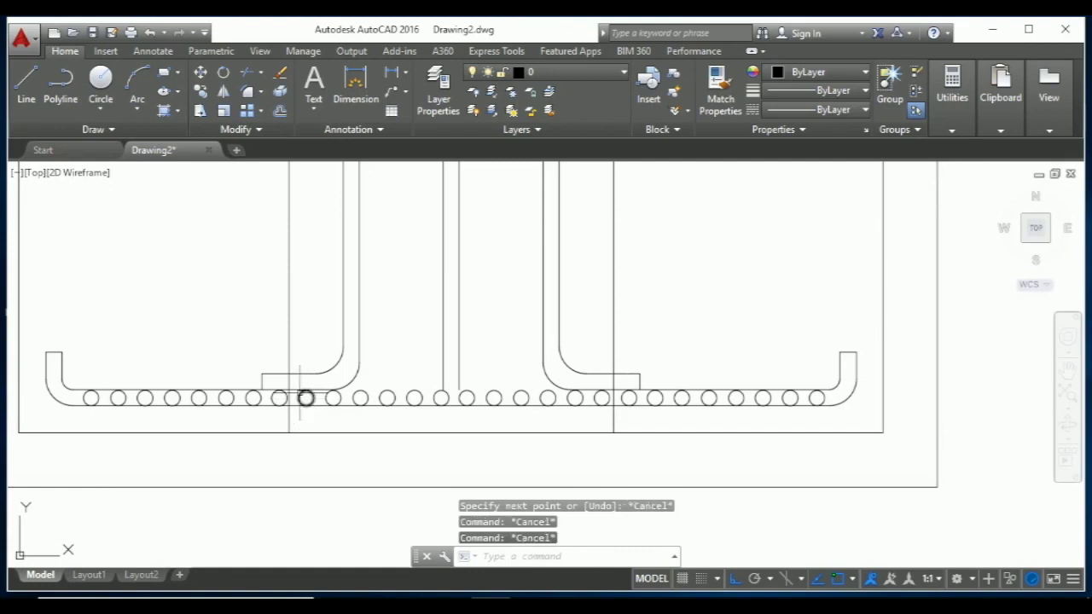
{"action": "type", "text": "tr"}
{"action": "key", "text": "Return"}
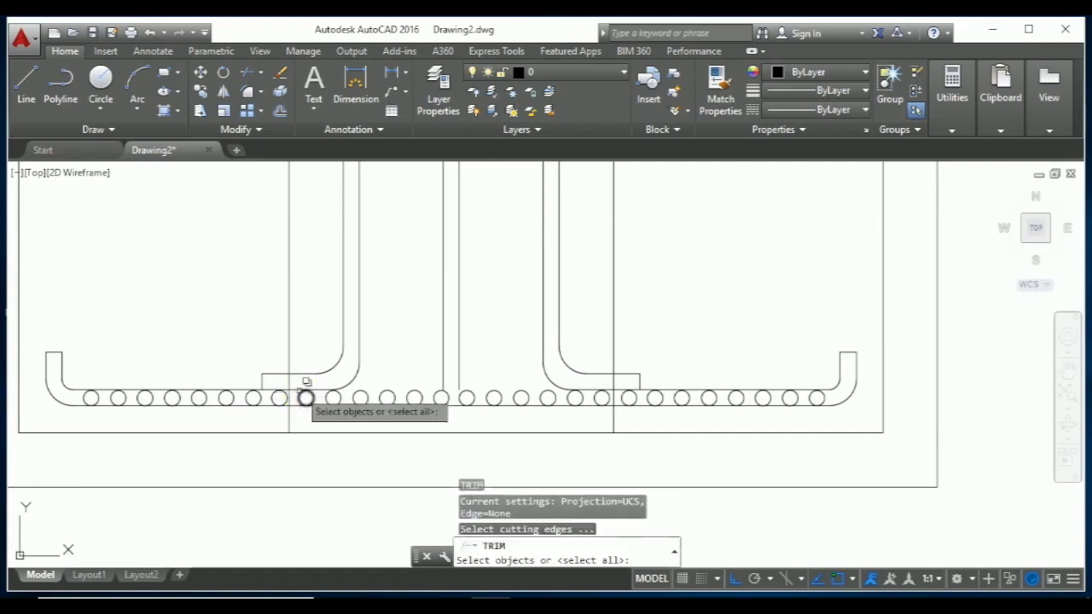
{"action": "key", "text": "Return"}
{"action": "left_click", "coordinate": [293, 374]}
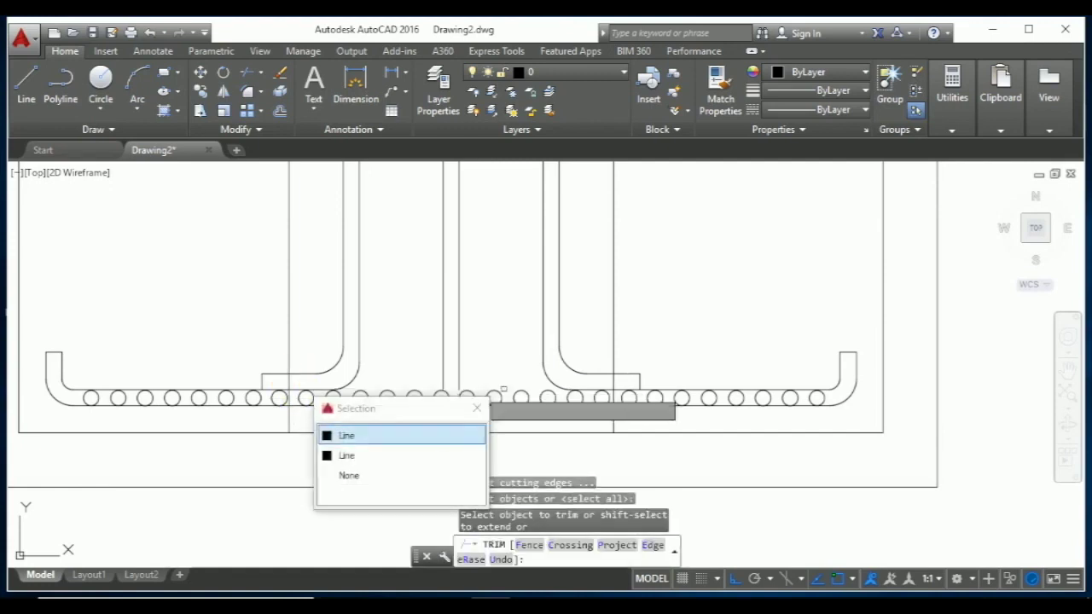
{"action": "left_click", "coordinate": [385, 434]}
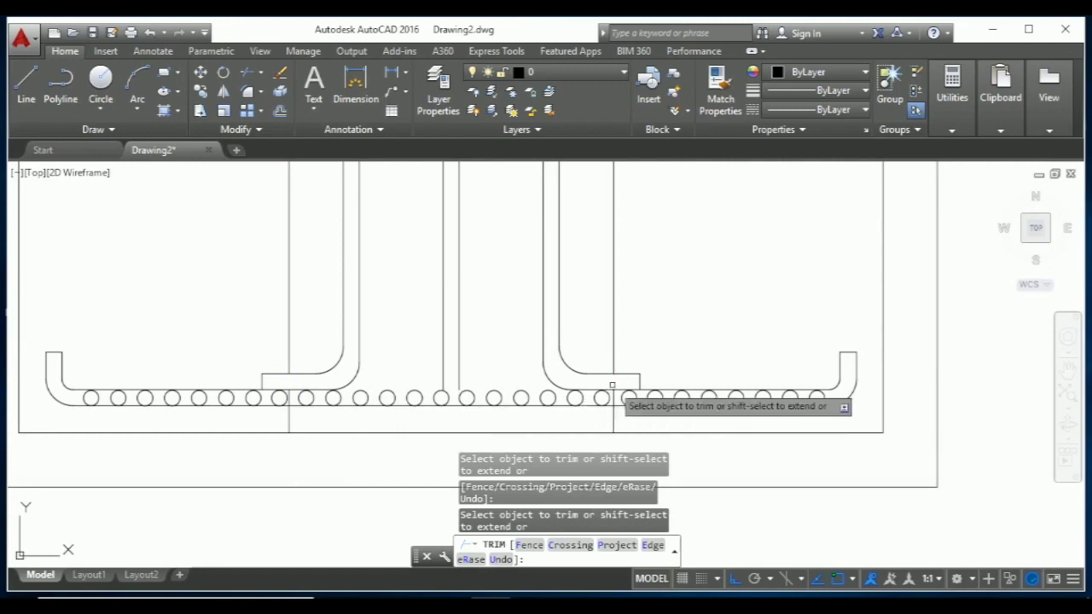
{"action": "key", "text": "Escape"}
Step: Erase the two vertical lines crossing the footing below the bars
{"action": "left_click", "coordinate": [593, 423]}
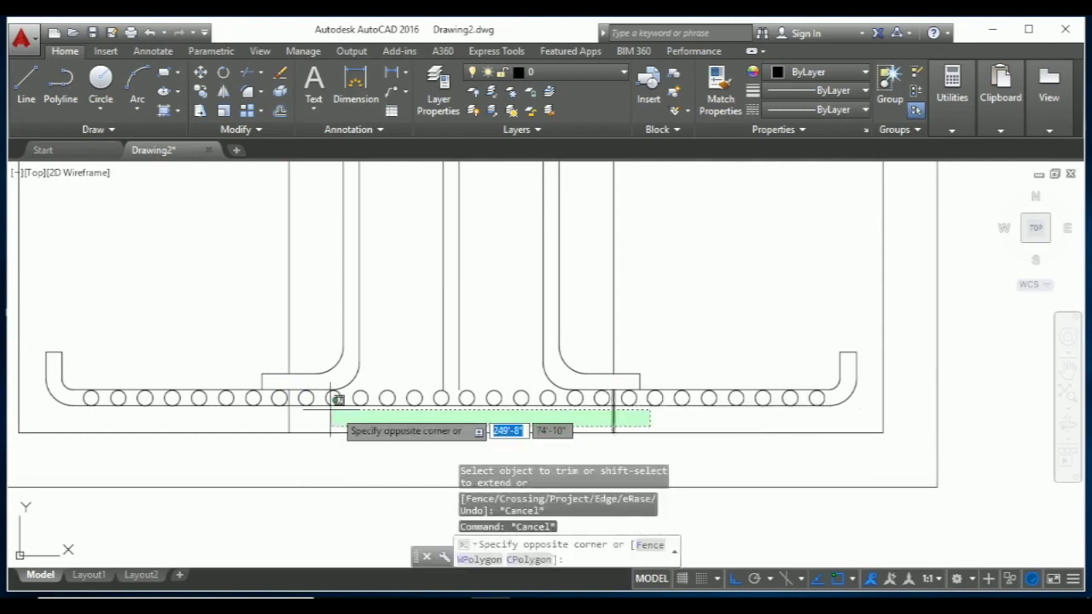
{"action": "left_click", "coordinate": [270, 420]}
{"action": "key", "text": "Delete"}
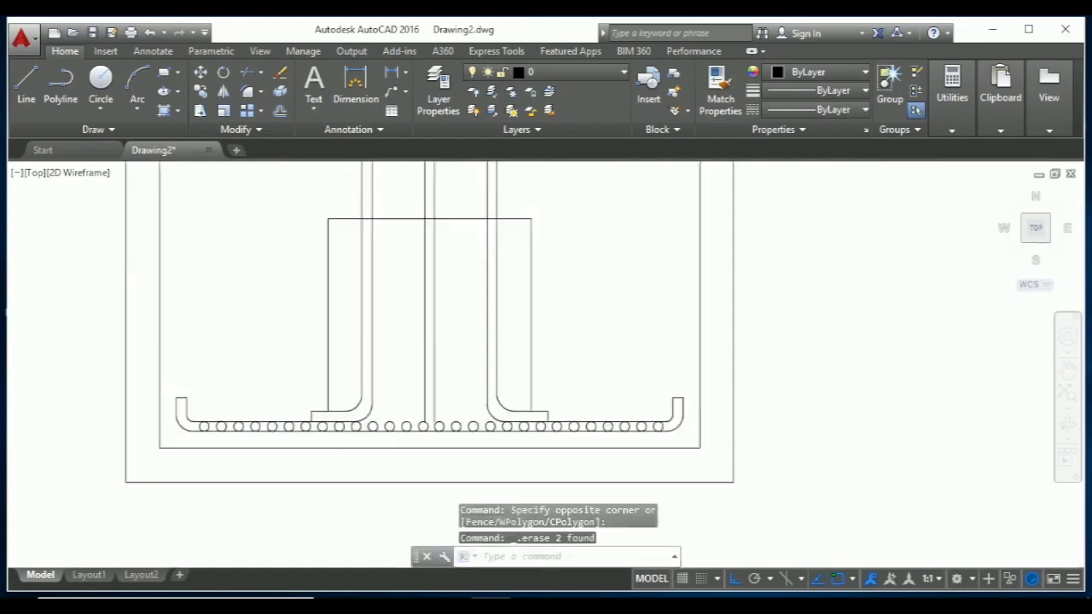
{"action": "scroll", "coordinate": [353, 361], "scroll_direction": "up", "scroll_amount": 2}
{"action": "scroll", "coordinate": [361, 340], "scroll_direction": "up", "scroll_amount": 1}
Step: Offset the pedestal's left, top and right edges 0.6" inward as cover lines
{"action": "key", "text": "Escape"}
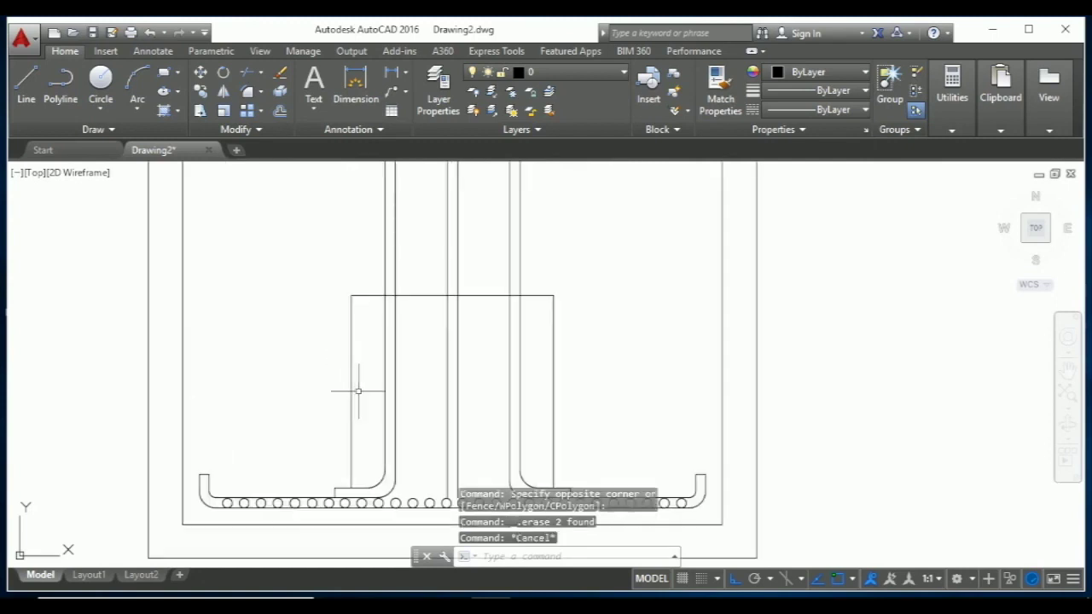
{"action": "type", "text": "o"}
{"action": "key", "text": "Return"}
{"action": "type", "text": "6\""}
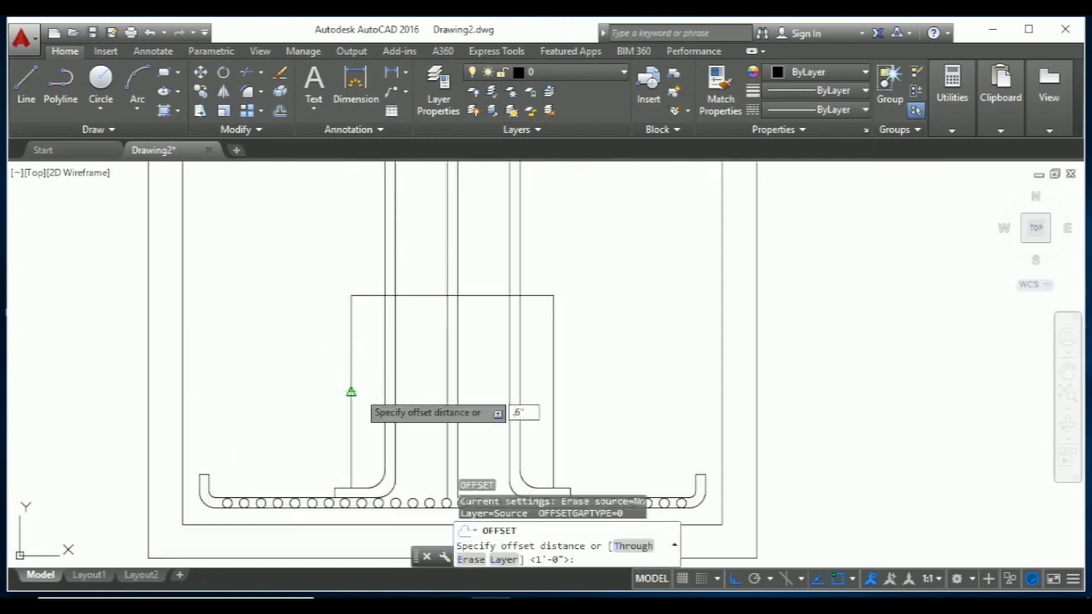
{"action": "key", "text": "Return"}
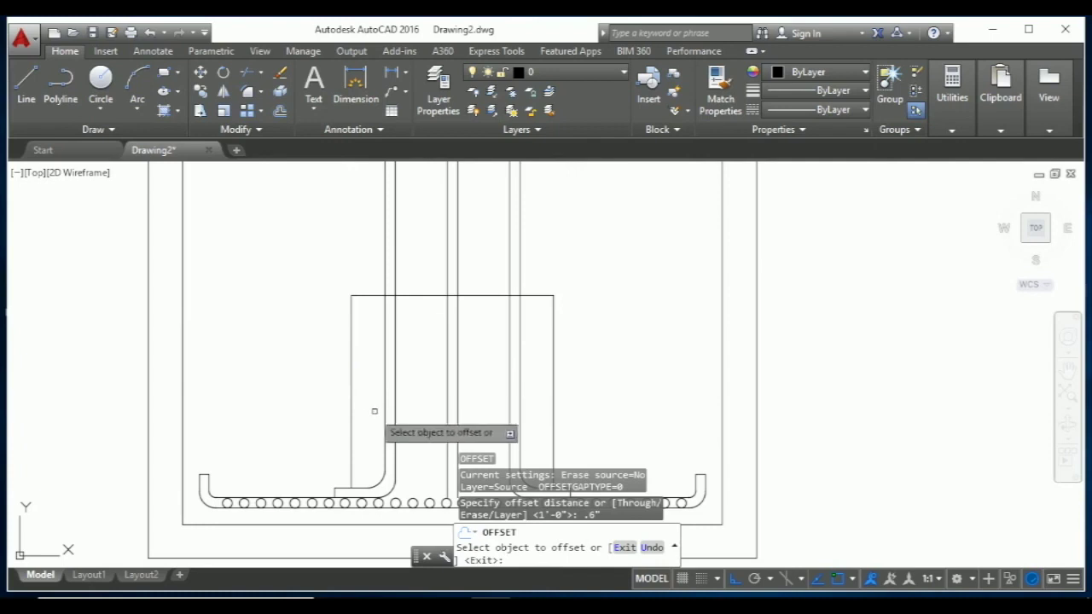
{"action": "left_click", "coordinate": [349, 411]}
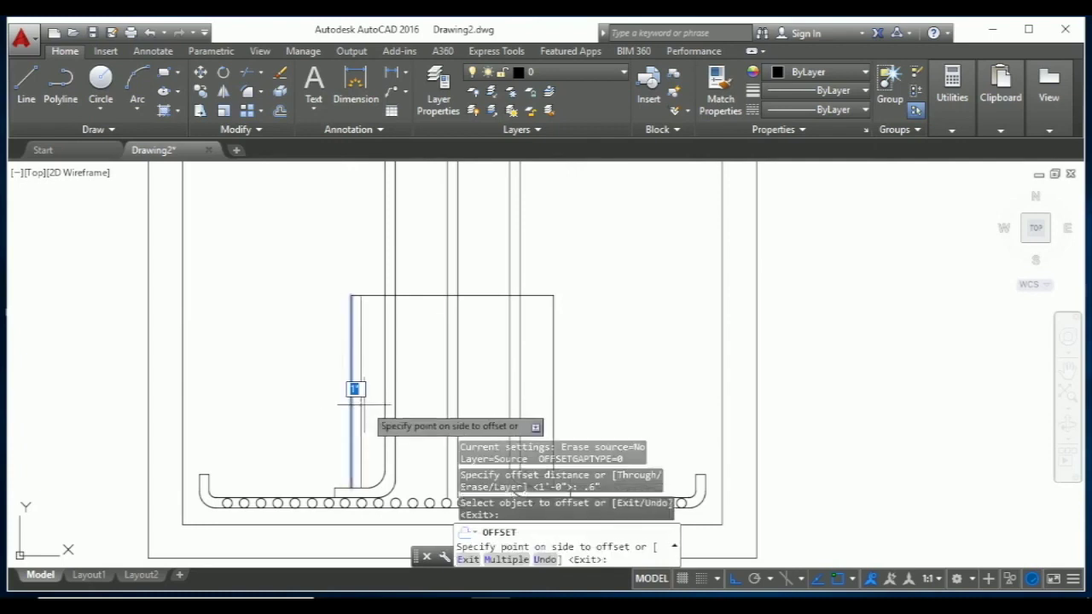
{"action": "left_click", "coordinate": [377, 380]}
{"action": "left_click", "coordinate": [420, 296]}
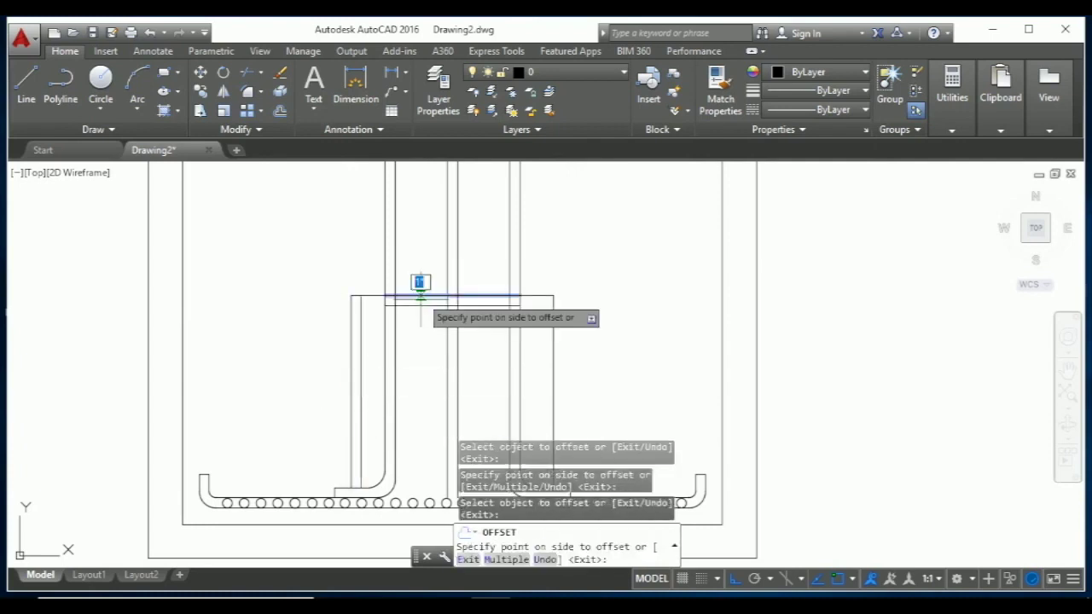
{"action": "left_click", "coordinate": [385, 312]}
{"action": "left_click", "coordinate": [370, 296]}
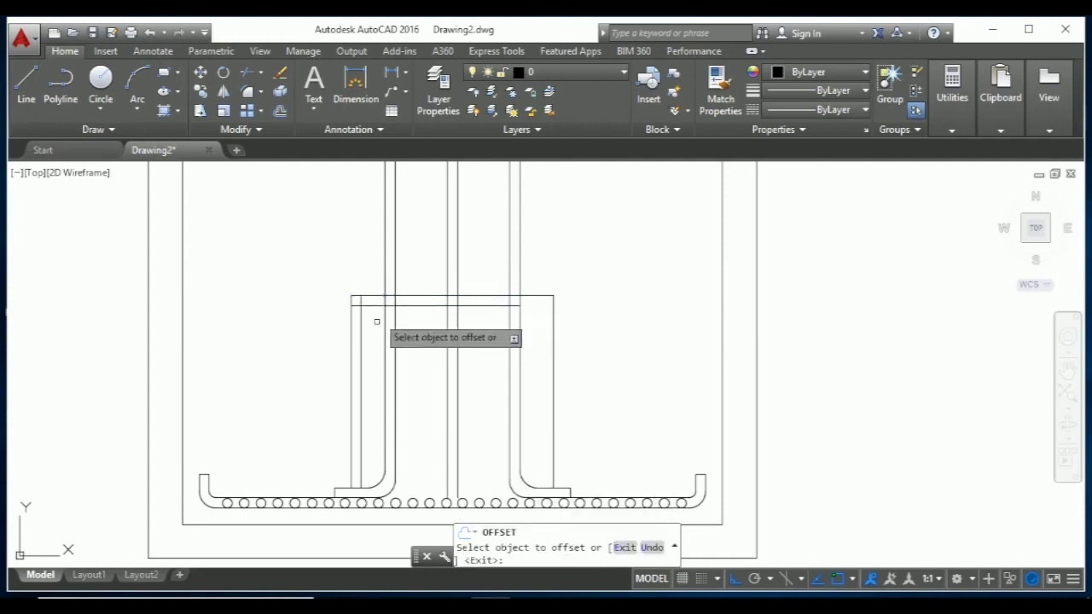
{"action": "left_click", "coordinate": [551, 317]}
{"action": "left_click", "coordinate": [475, 268]}
Step: Offset the short lines at the right and left bar bends upward
{"action": "scroll", "coordinate": [512, 317], "scroll_direction": "down", "scroll_amount": 1}
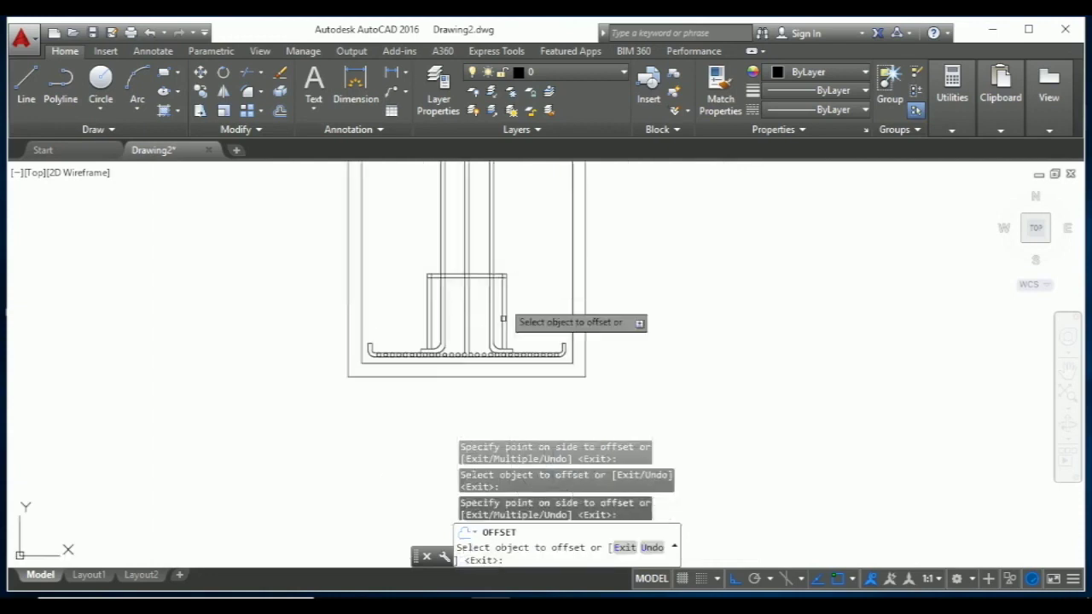
{"action": "scroll", "coordinate": [519, 362], "scroll_direction": "up", "scroll_amount": 3}
{"action": "scroll", "coordinate": [515, 356], "scroll_direction": "up", "scroll_amount": 1}
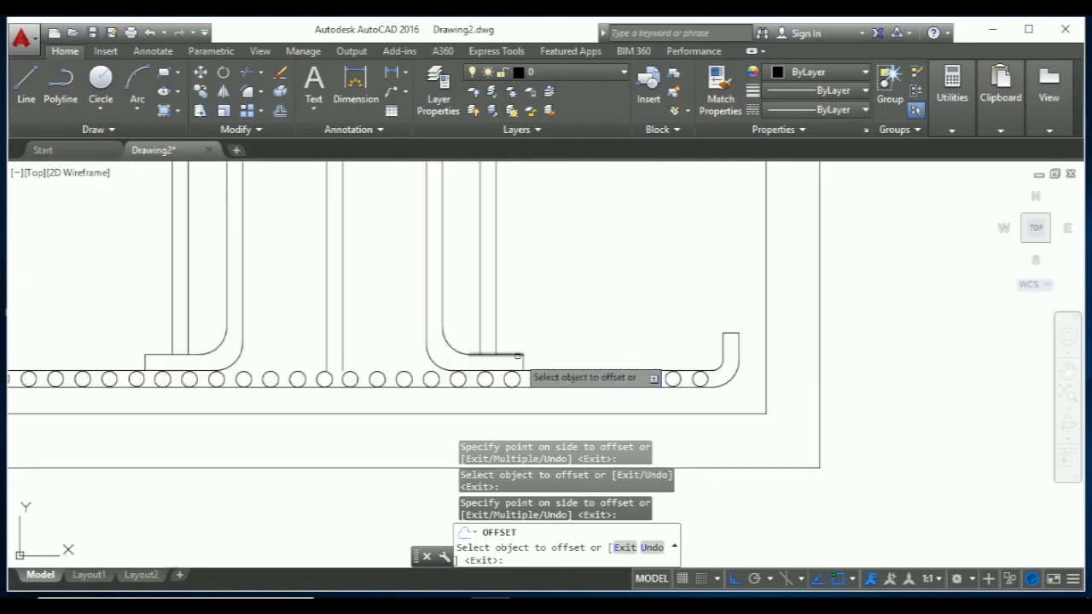
{"action": "left_click", "coordinate": [517, 357]}
{"action": "left_click", "coordinate": [512, 336]}
{"action": "scroll", "coordinate": [413, 350], "scroll_direction": "down", "scroll_amount": 2}
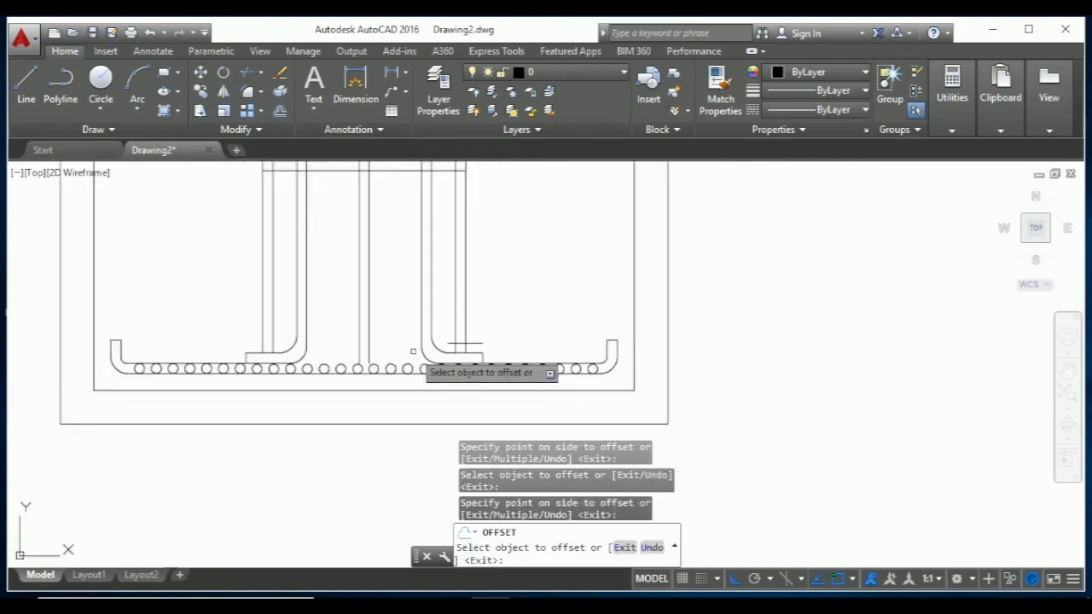
{"action": "scroll", "coordinate": [258, 358], "scroll_direction": "up", "scroll_amount": 2}
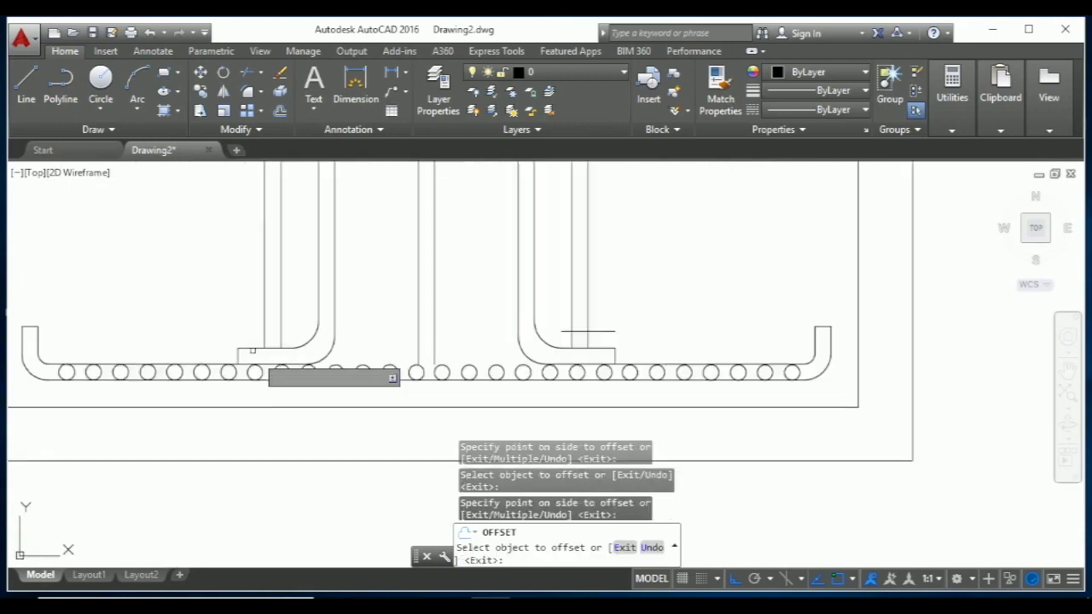
{"action": "left_click", "coordinate": [256, 348]}
{"action": "left_click", "coordinate": [251, 320]}
{"action": "scroll", "coordinate": [247, 359], "scroll_direction": "up", "scroll_amount": 2}
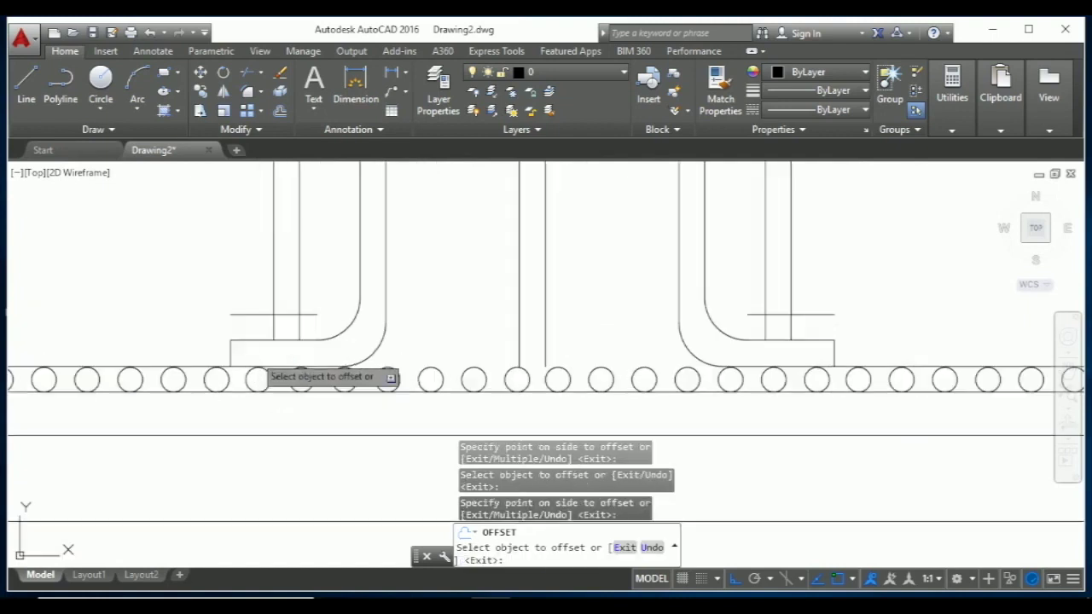
{"action": "key", "text": "Escape"}
{"action": "key", "text": "Escape"}
Step: Draw a 1-inch horizontal and 0.6-inch vertical line pair from the left ledge's end
{"action": "key", "text": "Return"}
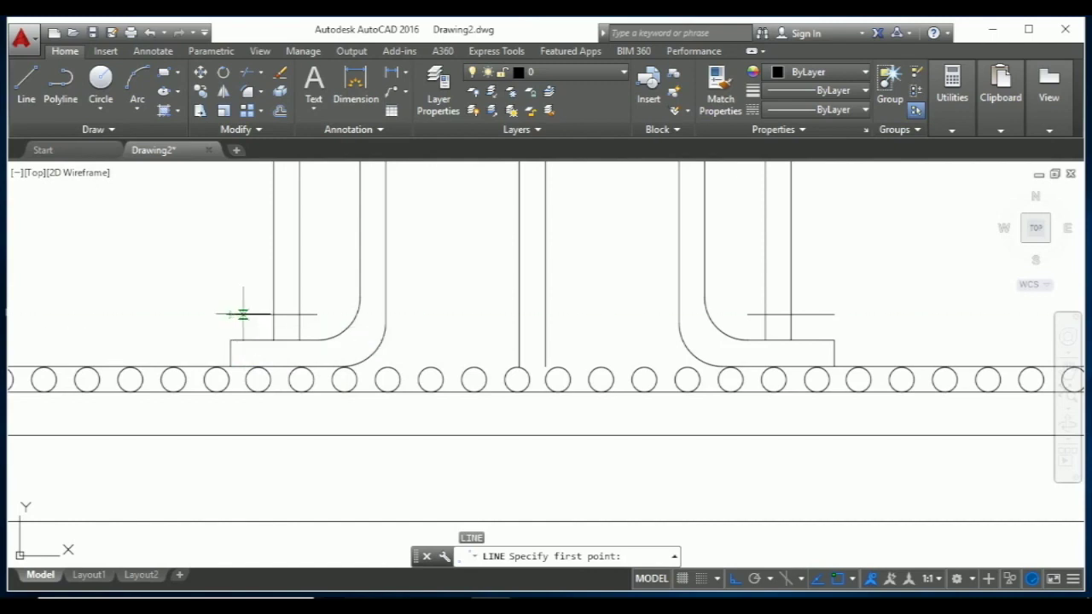
{"action": "left_click", "coordinate": [229, 315]}
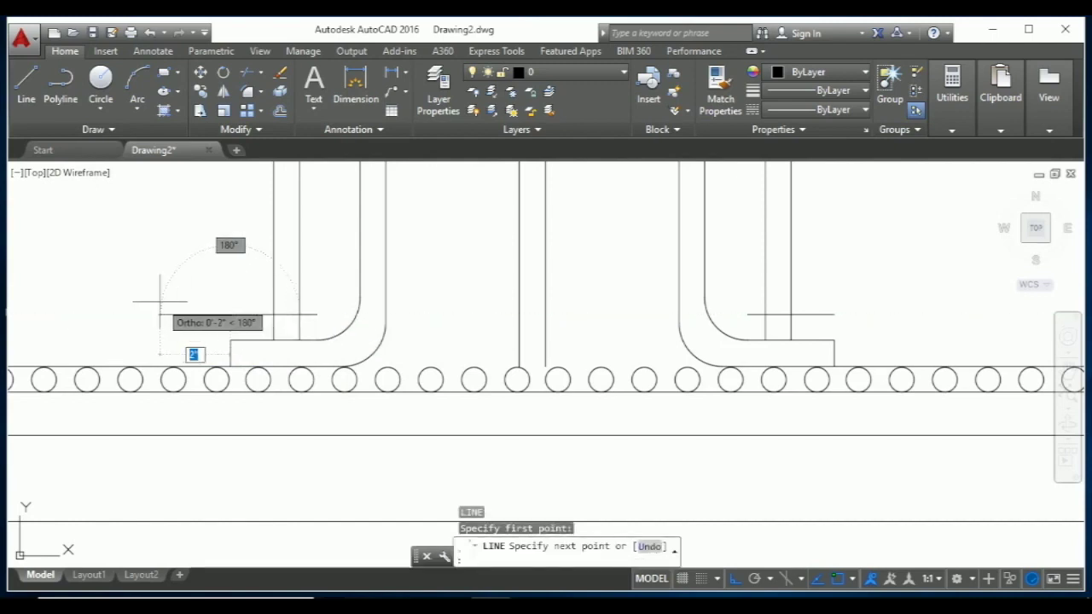
{"action": "type", "text": "1"}
{"action": "key", "text": "Return"}
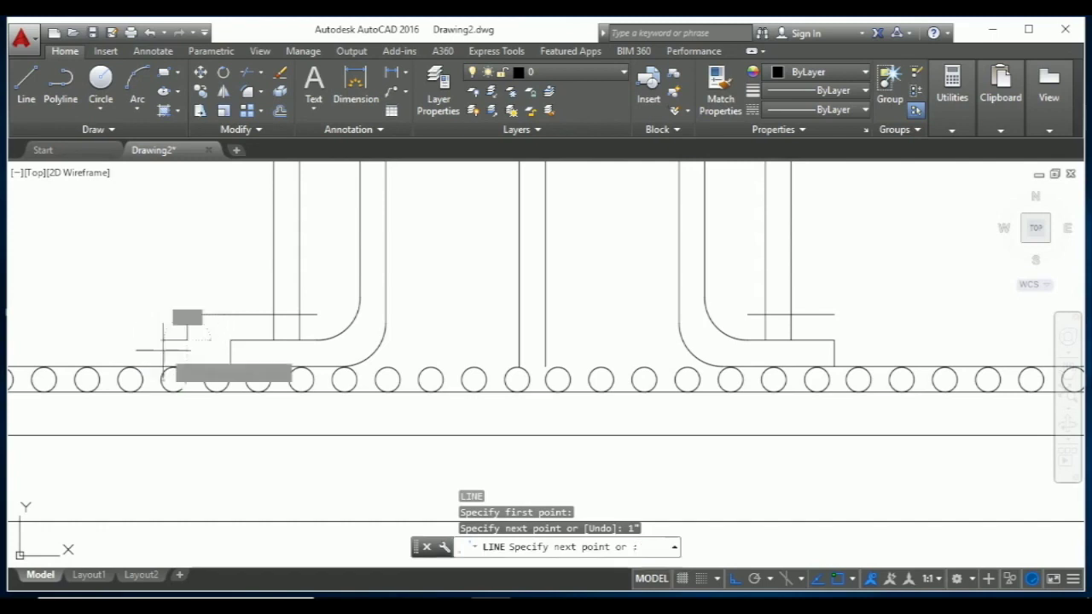
{"action": "key", "text": "Return"}
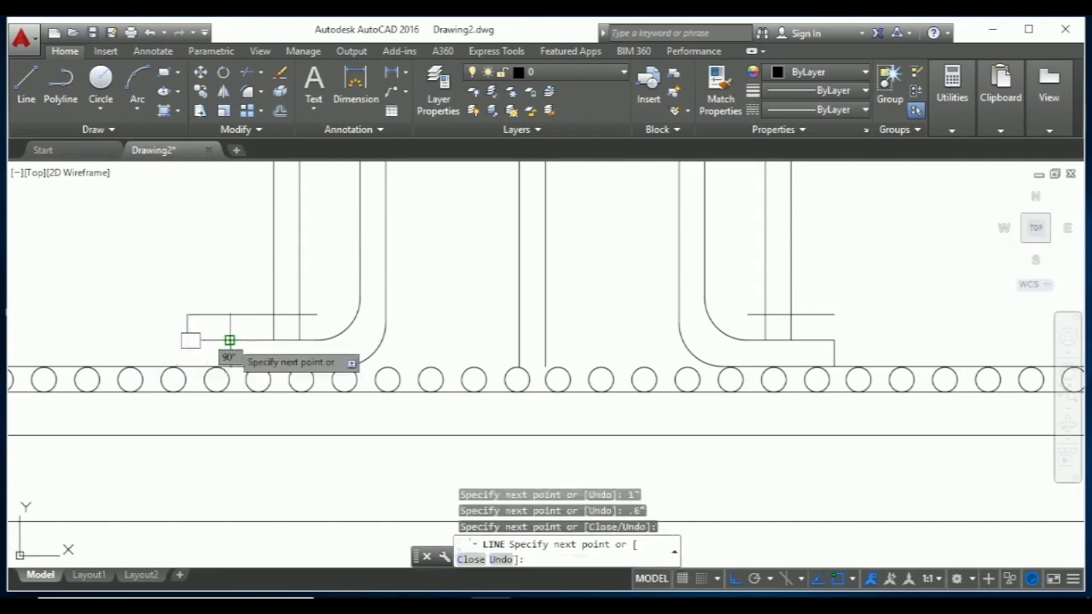
{"action": "key", "text": "Escape"}
{"action": "scroll", "coordinate": [448, 343], "scroll_direction": "down", "scroll_amount": 2}
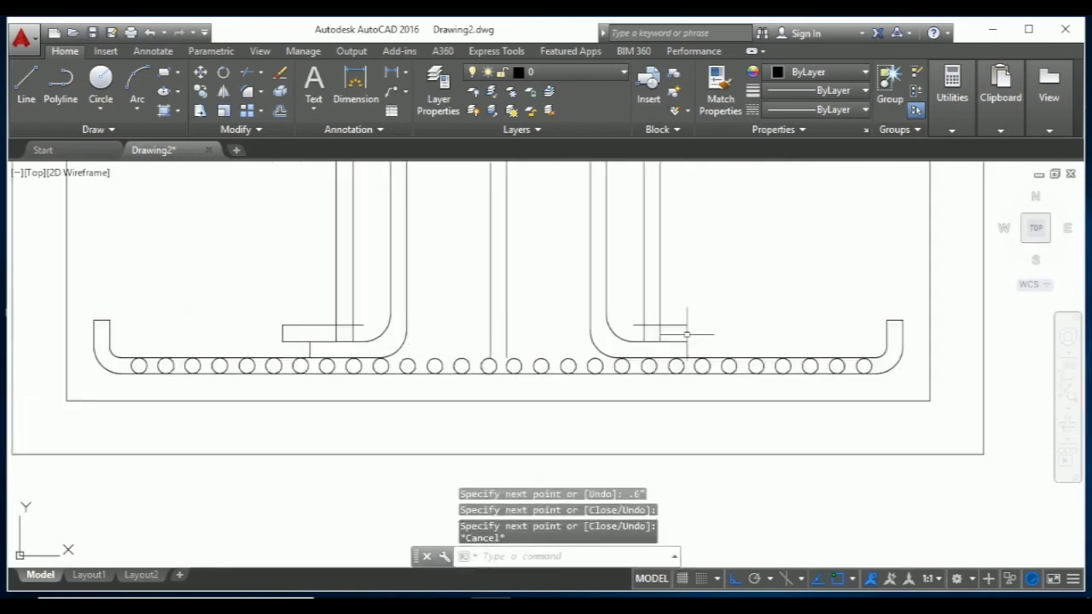
{"action": "scroll", "coordinate": [687, 335], "scroll_direction": "up", "scroll_amount": 2}
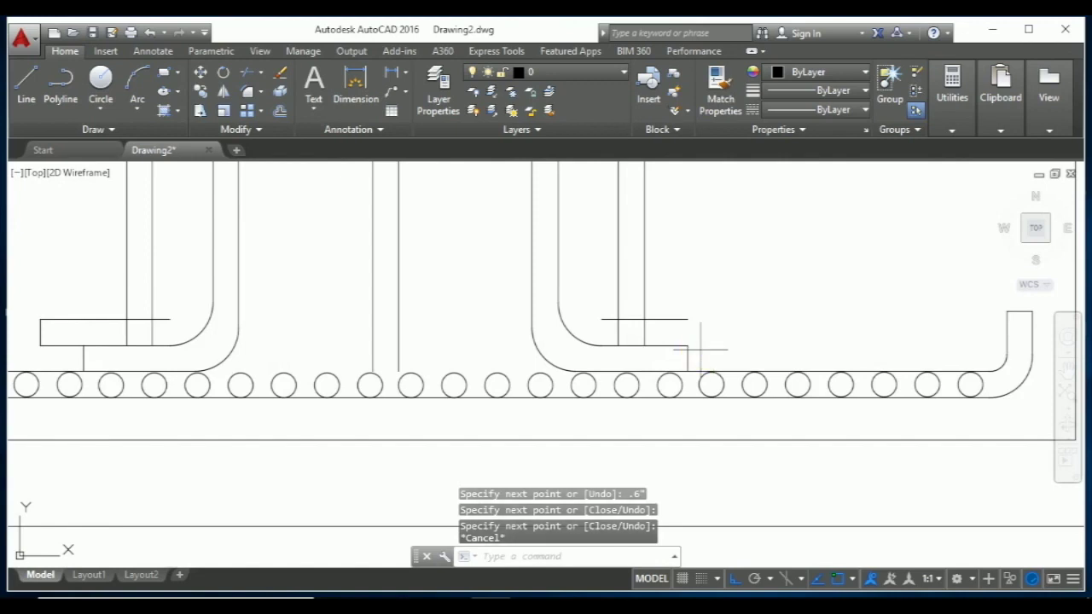
Step: Draw the matching 1-inch by 0.6-inch line pair from the right ledge's end
{"action": "key", "text": "Return"}
{"action": "left_click", "coordinate": [687, 345]}
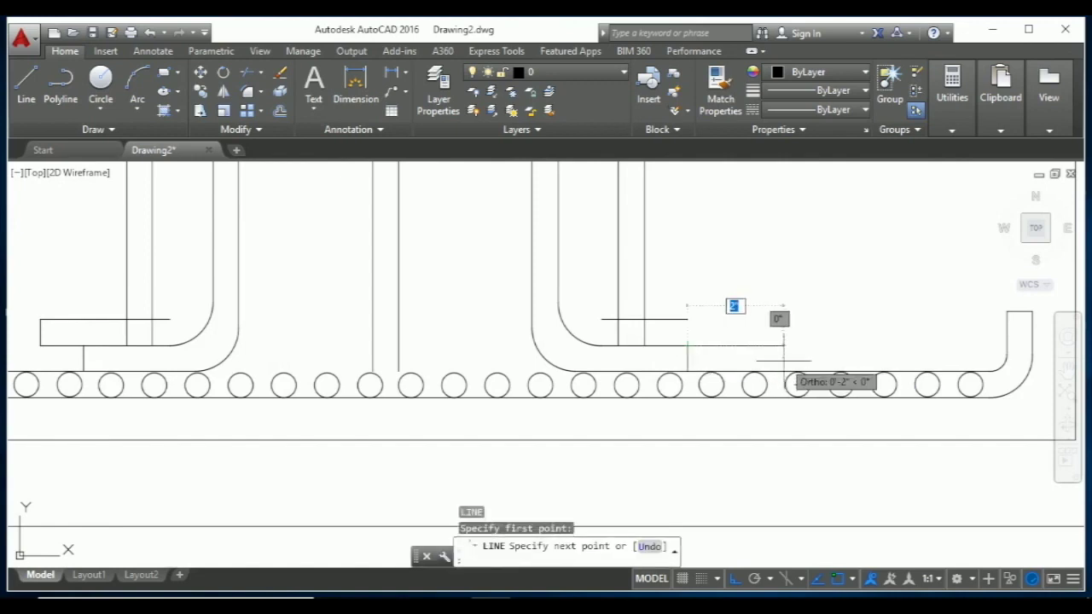
{"action": "type", "text": "1\""}
{"action": "key", "text": "Return"}
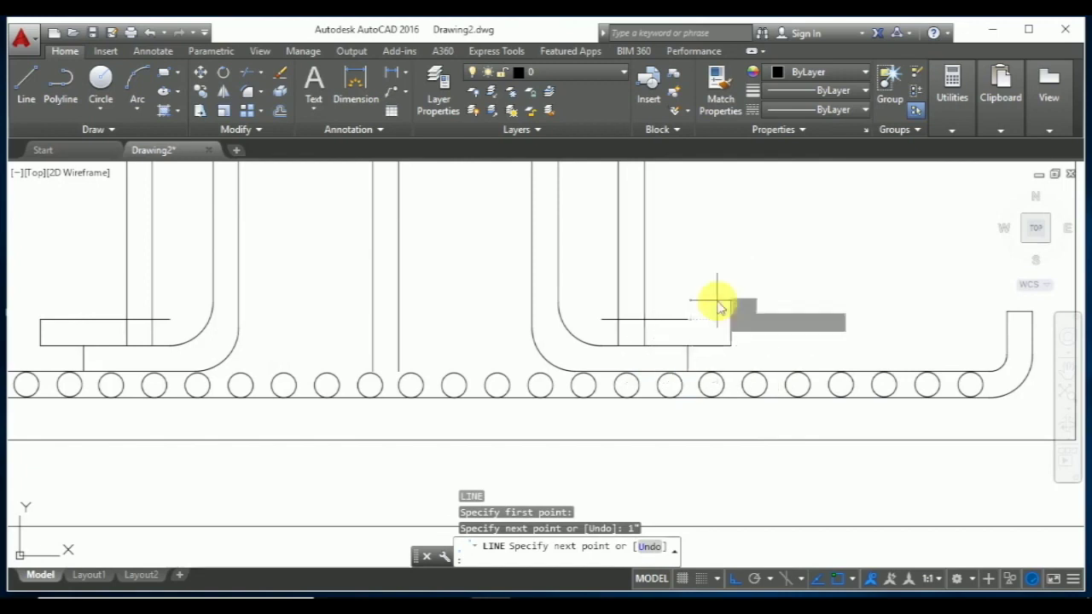
{"action": "key", "text": "Return"}
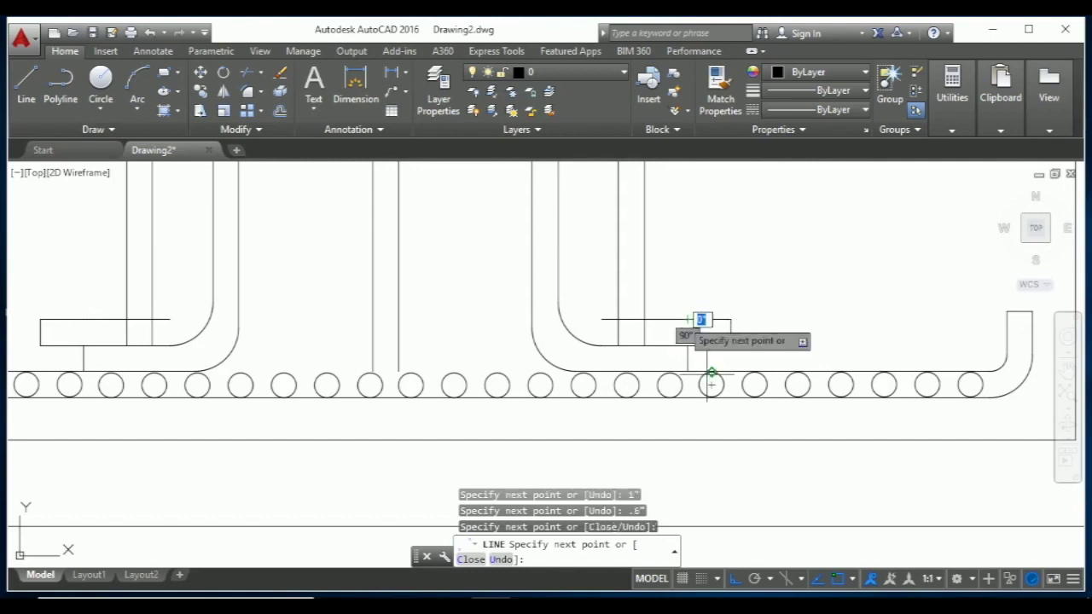
{"action": "key", "text": "Escape"}
{"action": "key", "text": "Escape"}
{"action": "type", "text": "tr"}
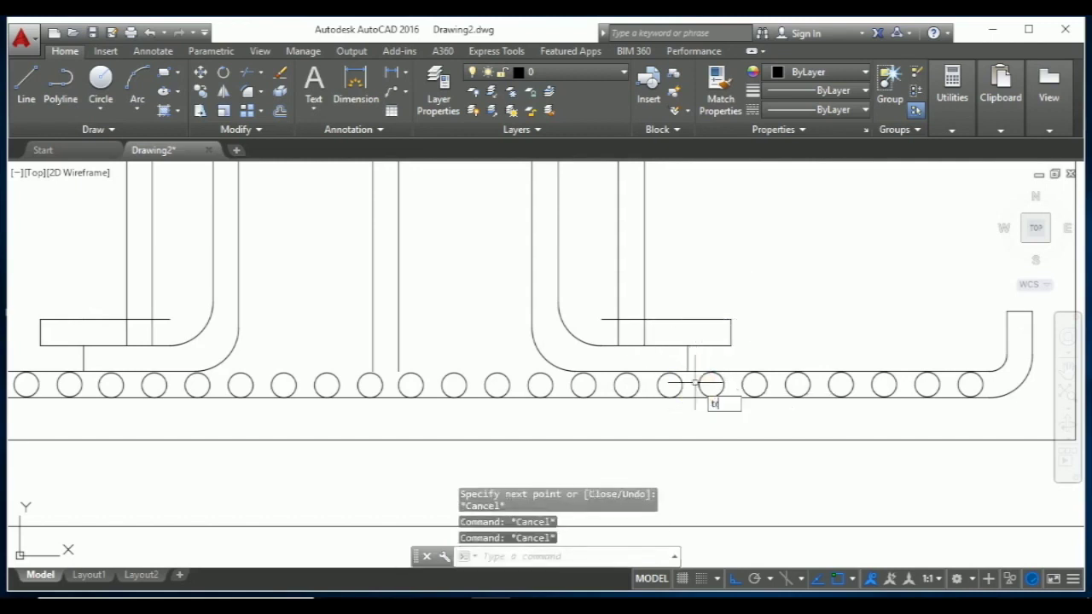
{"action": "key", "text": "Return"}
{"action": "key", "text": "Return"}
Step: Trim the stray line pieces inside the right and left boxes
{"action": "left_click", "coordinate": [654, 322]}
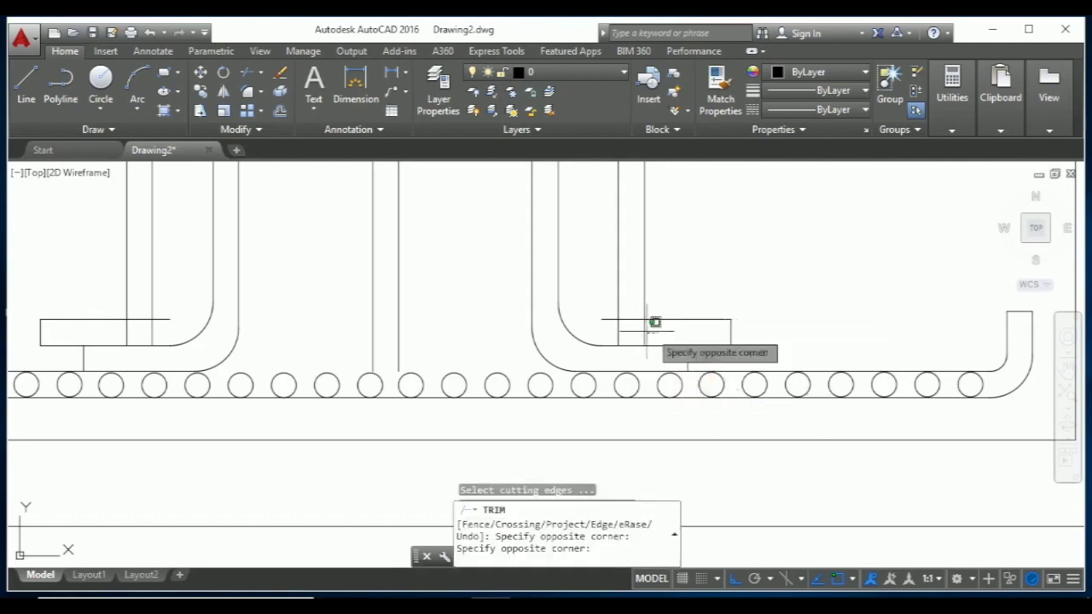
{"action": "left_click", "coordinate": [634, 329]}
{"action": "left_click", "coordinate": [643, 319]}
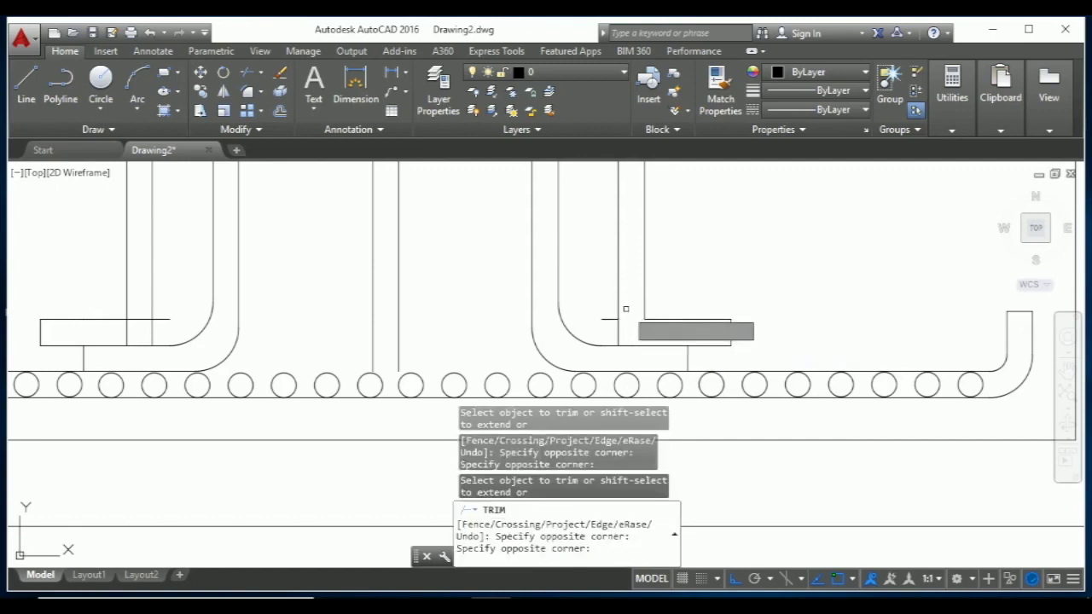
{"action": "scroll", "coordinate": [625, 309], "scroll_direction": "down", "scroll_amount": 5}
{"action": "scroll", "coordinate": [447, 354], "scroll_direction": "up", "scroll_amount": 5}
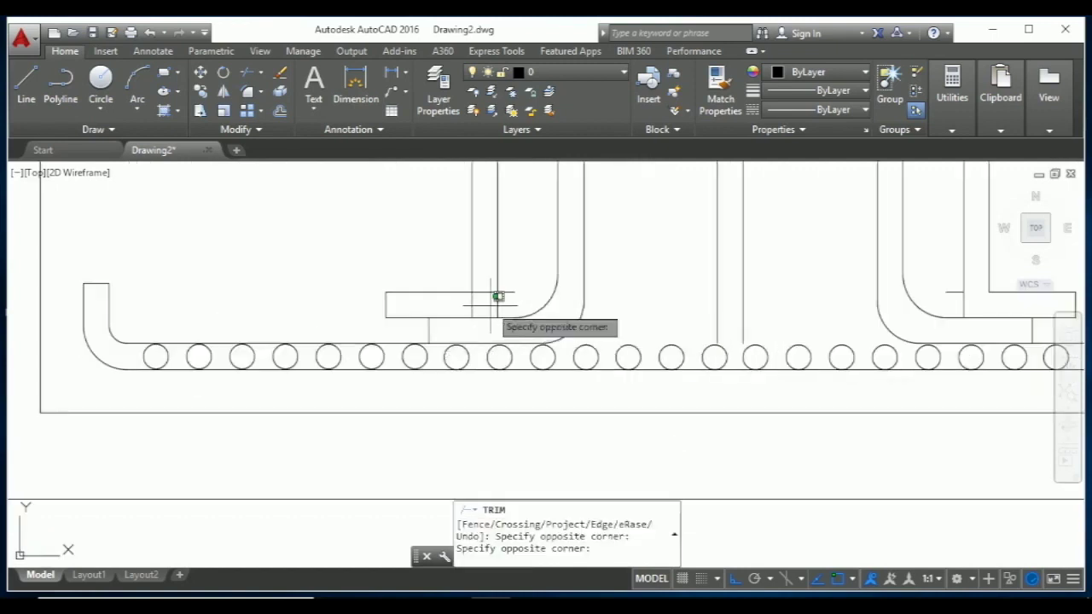
{"action": "left_click", "coordinate": [470, 304]}
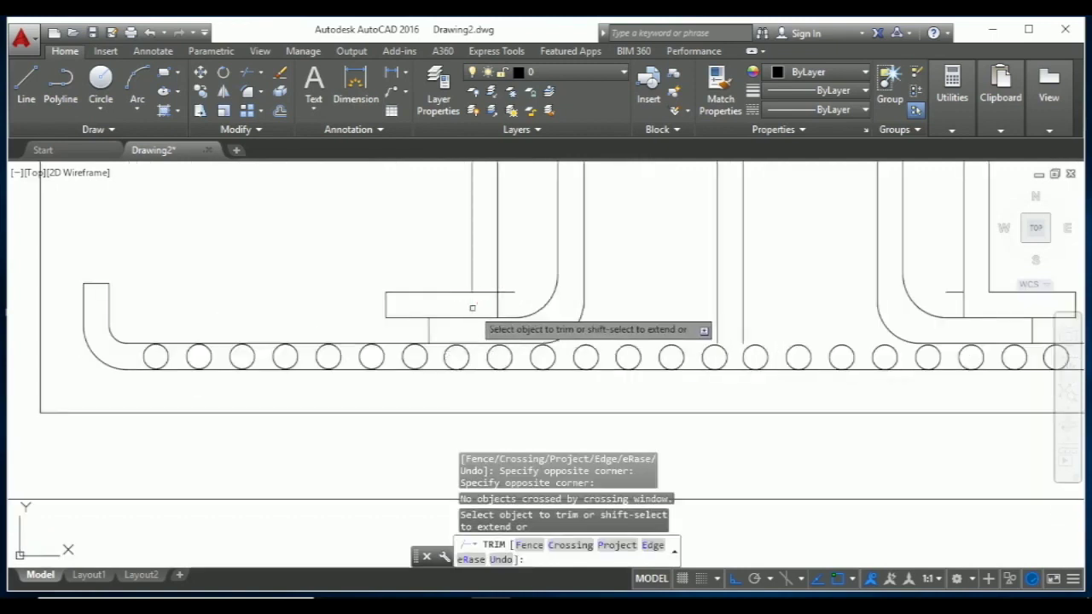
{"action": "left_click", "coordinate": [485, 297]}
{"action": "left_click", "coordinate": [506, 291]}
{"action": "key", "text": "Escape"}
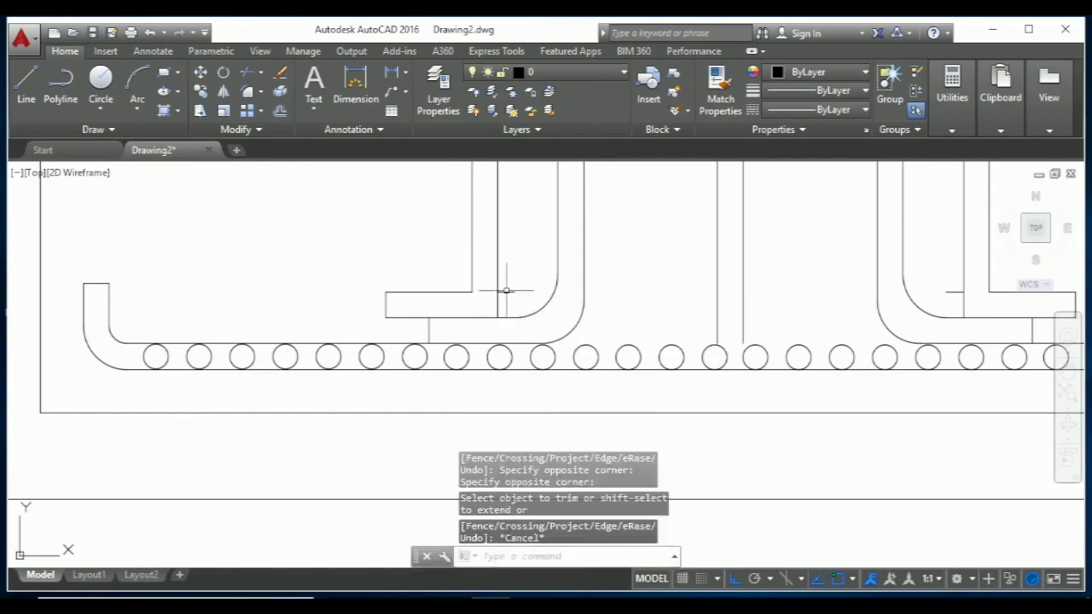
Step: Delete the two leftover segments near the left and right boxes
{"action": "left_click", "coordinate": [506, 291]}
{"action": "scroll", "coordinate": [454, 324], "scroll_direction": "down", "scroll_amount": 4}
{"action": "scroll", "coordinate": [646, 314], "scroll_direction": "up", "scroll_amount": 4}
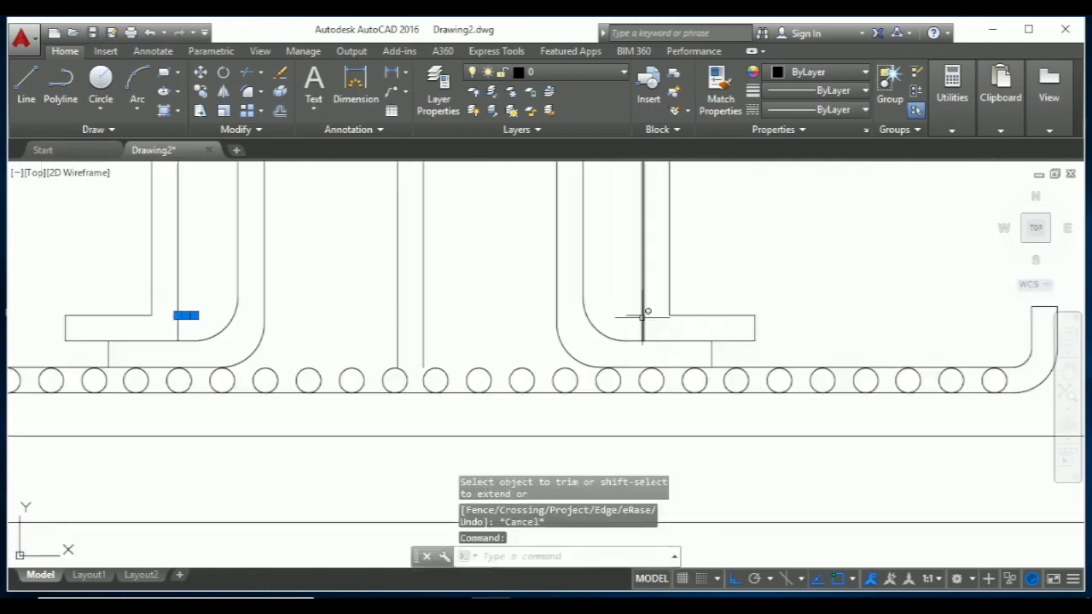
{"action": "left_click", "coordinate": [635, 314]}
{"action": "key", "text": "Delete"}
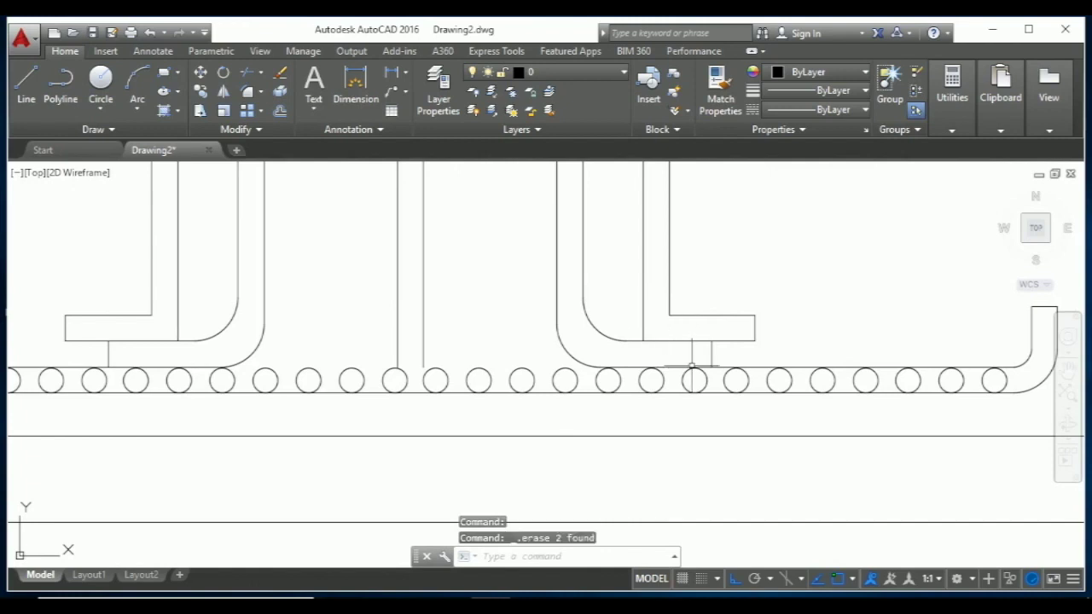
{"action": "scroll", "coordinate": [698, 384], "scroll_direction": "down", "scroll_amount": 7}
{"action": "scroll", "coordinate": [690, 238], "scroll_direction": "up", "scroll_amount": 4}
{"action": "type", "text": "TR"}
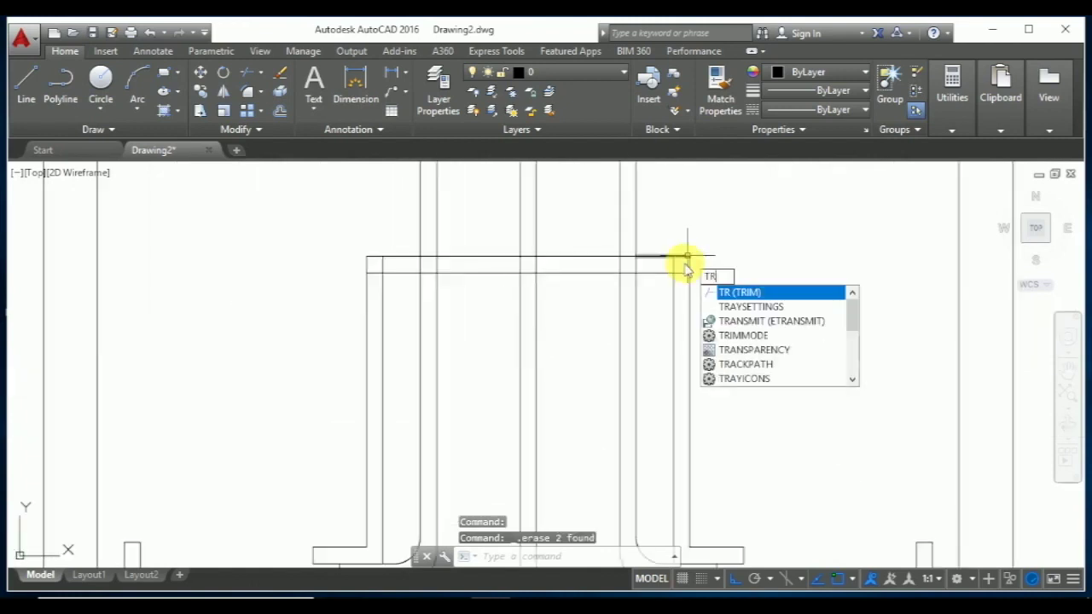
Step: Trim the leftover stubs at the pedestal's top-right and top-left corners
{"action": "key", "text": "Return"}
{"action": "key", "text": "Return"}
{"action": "left_click", "coordinate": [681, 293]}
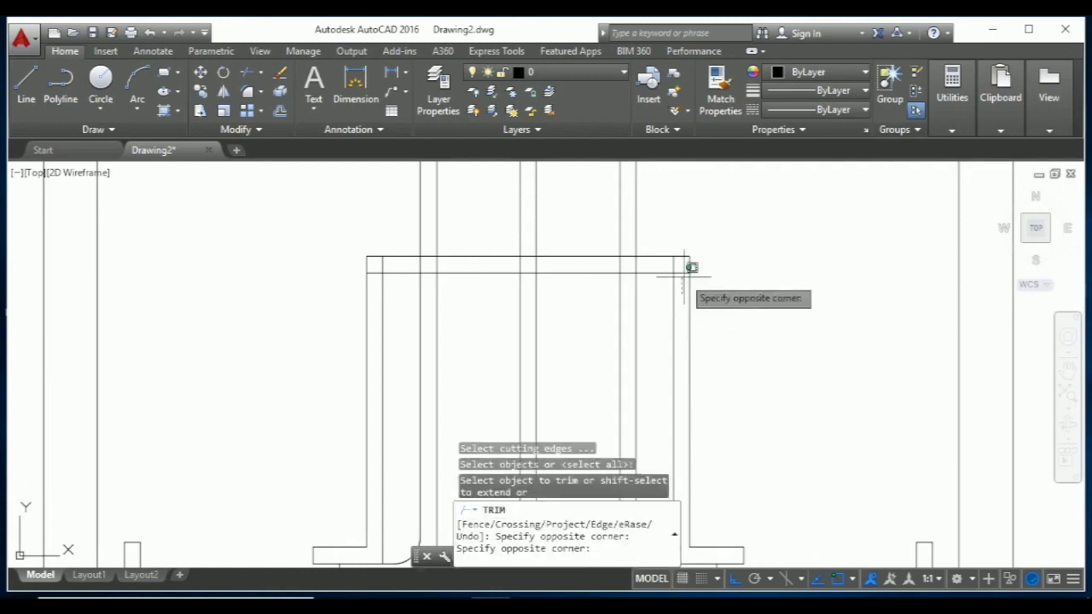
{"action": "left_click", "coordinate": [689, 263]}
{"action": "left_click", "coordinate": [678, 261]}
{"action": "left_click", "coordinate": [668, 266]}
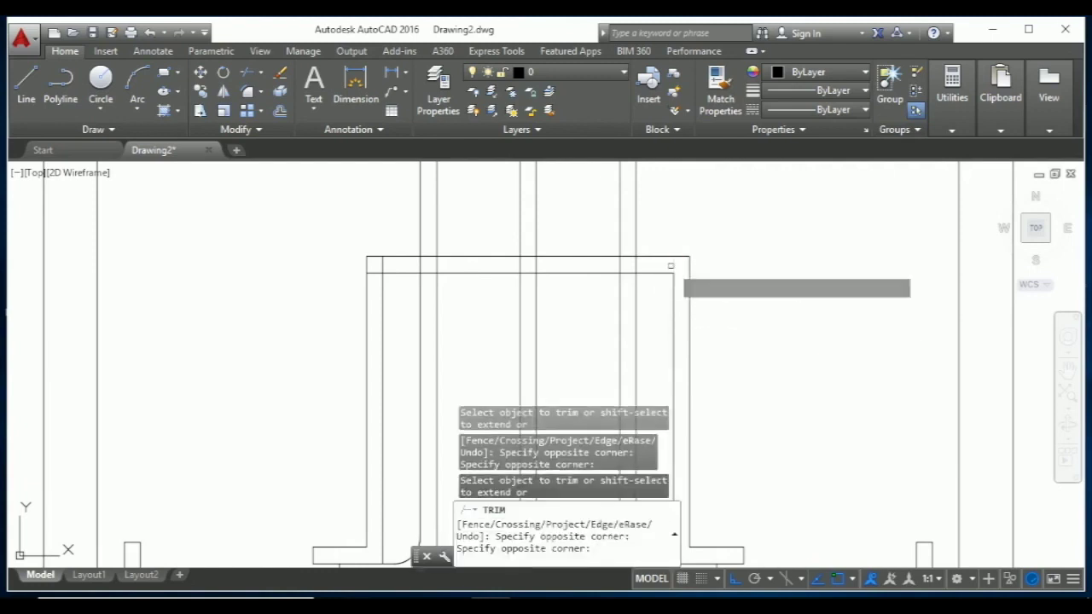
{"action": "left_click", "coordinate": [378, 264]}
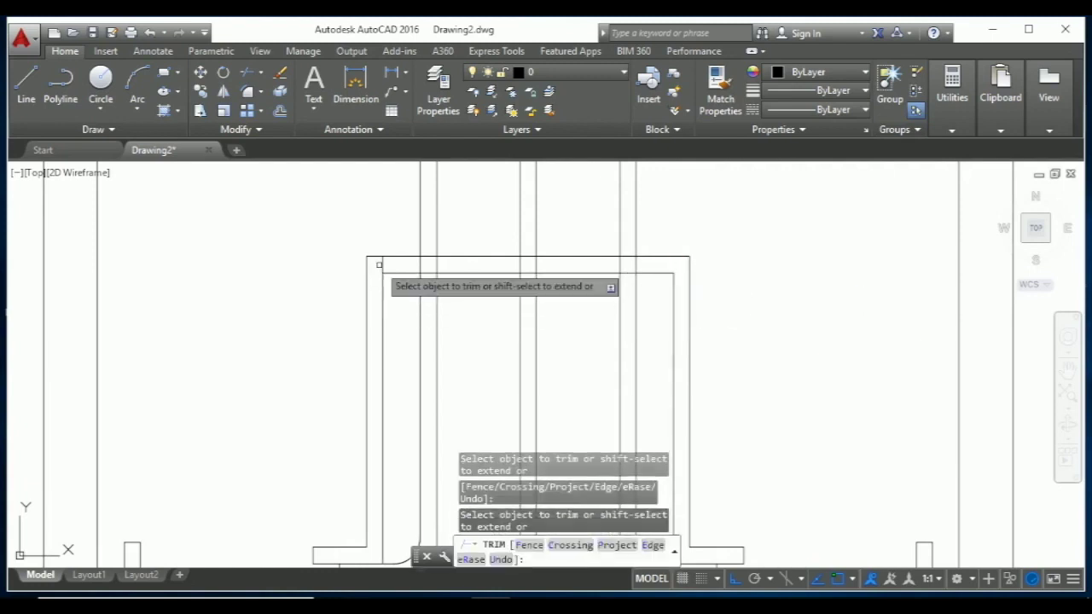
{"action": "key", "text": "Escape"}
{"action": "scroll", "coordinate": [389, 317], "scroll_direction": "down", "scroll_amount": 2}
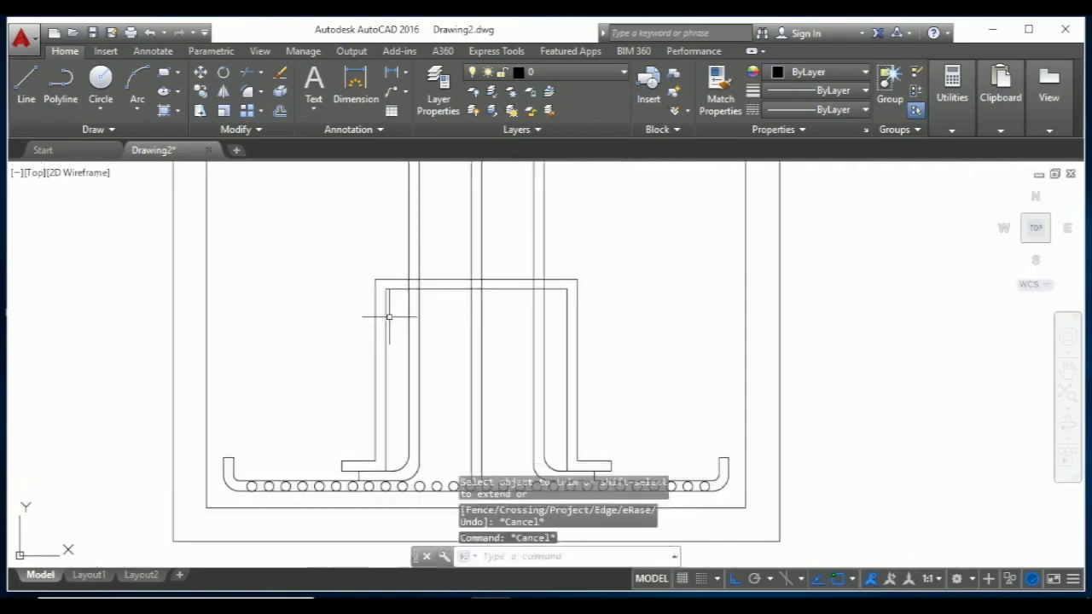
{"action": "scroll", "coordinate": [380, 261], "scroll_direction": "up", "scroll_amount": 2}
{"action": "key", "text": "Escape"}
{"action": "key", "text": "Escape"}
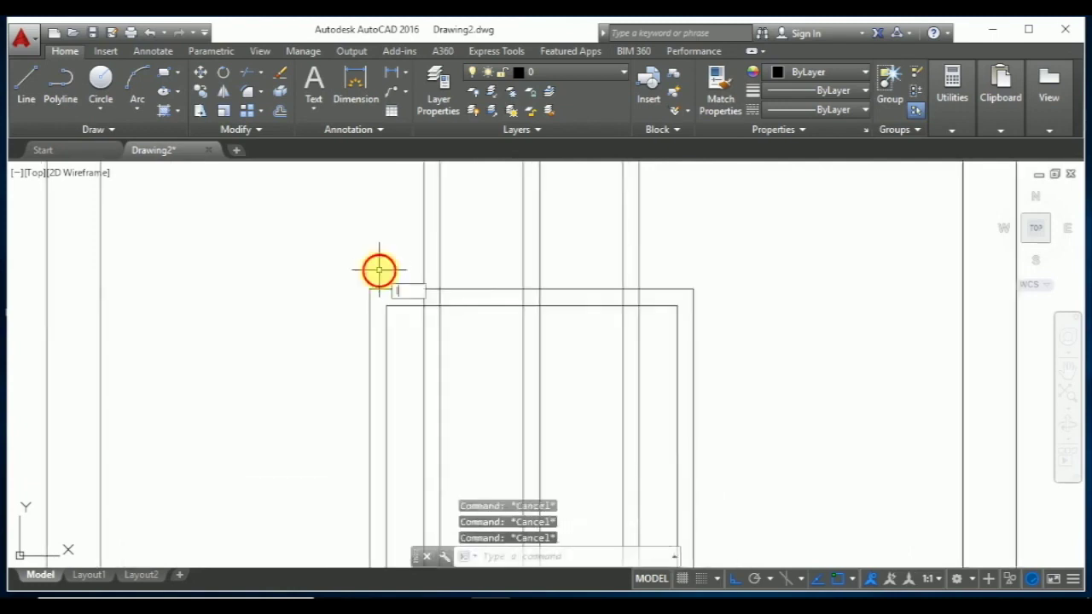
{"action": "type", "text": "L"}
Step: Draw a 1-inch up, 0.6-inch across hook at the top-left corner
{"action": "key", "text": "Return"}
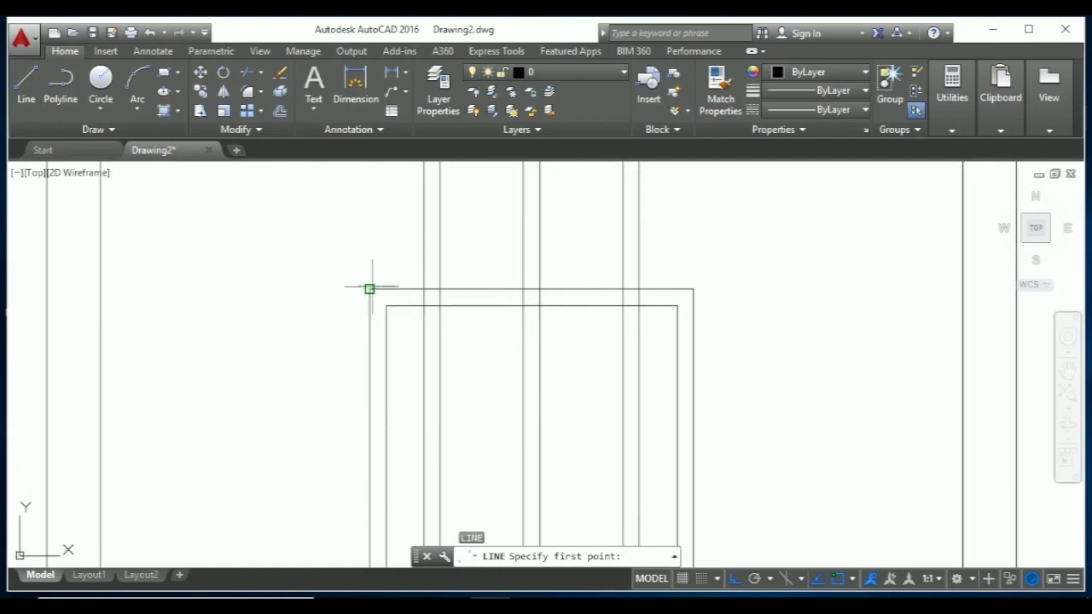
{"action": "left_click", "coordinate": [370, 288]}
{"action": "type", "text": "1"}
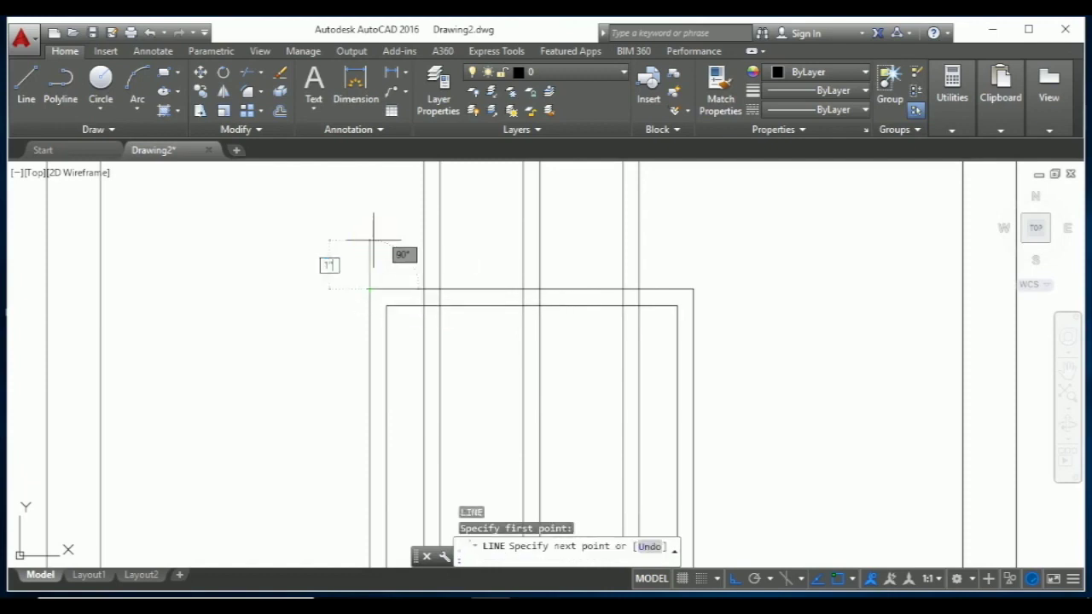
{"action": "key", "text": "Return"}
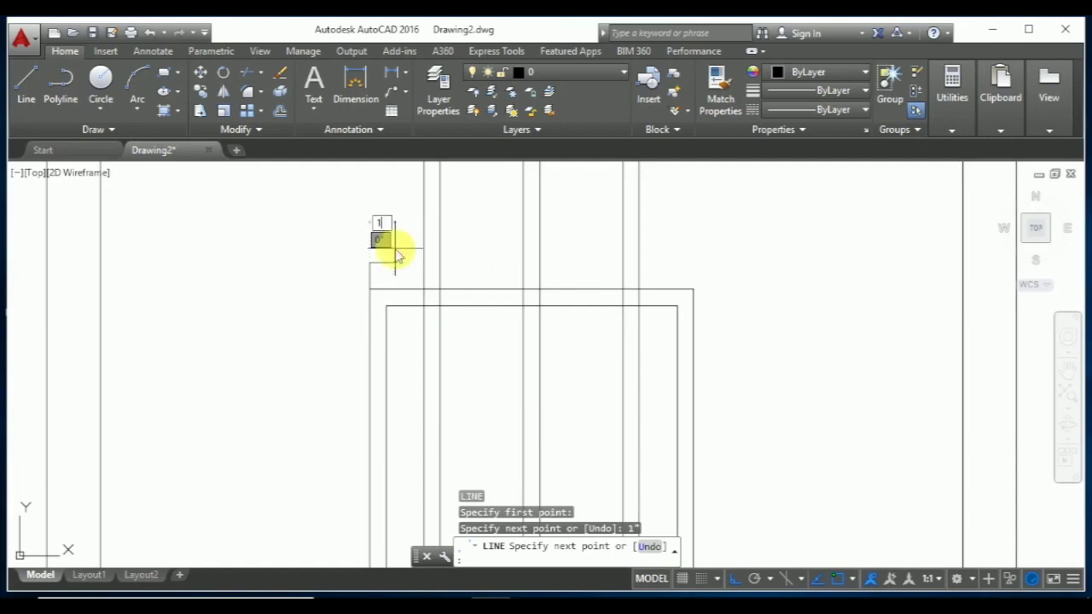
{"action": "key", "text": "Return"}
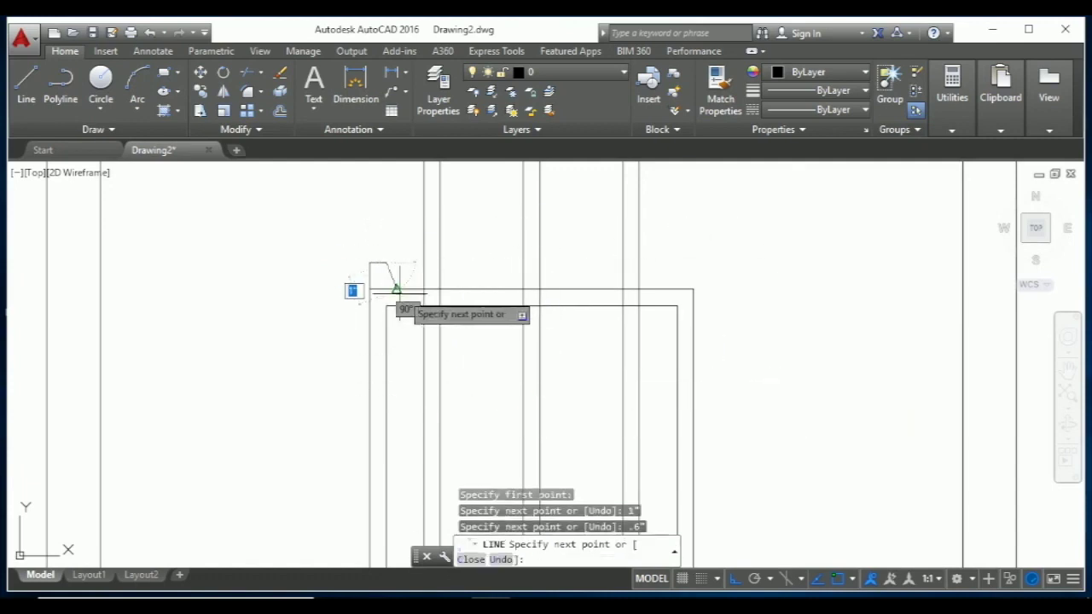
{"action": "left_click", "coordinate": [386, 289]}
{"action": "key", "text": "Escape"}
{"action": "key", "text": "Escape"}
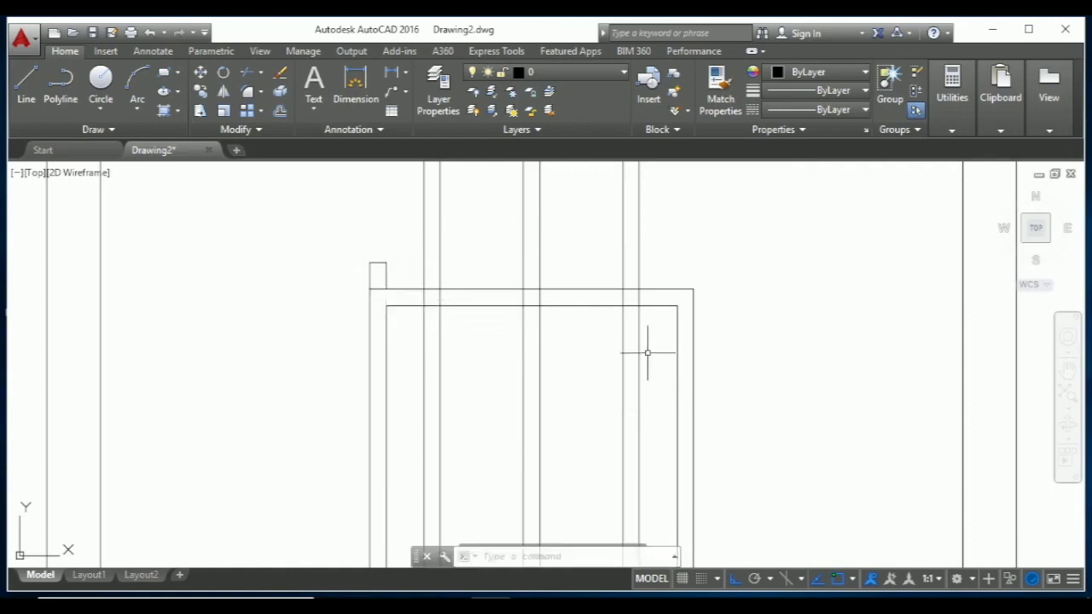
Step: Draw a 1-inch upward hook segment from the outer top-right corner
{"action": "key", "text": "Return"}
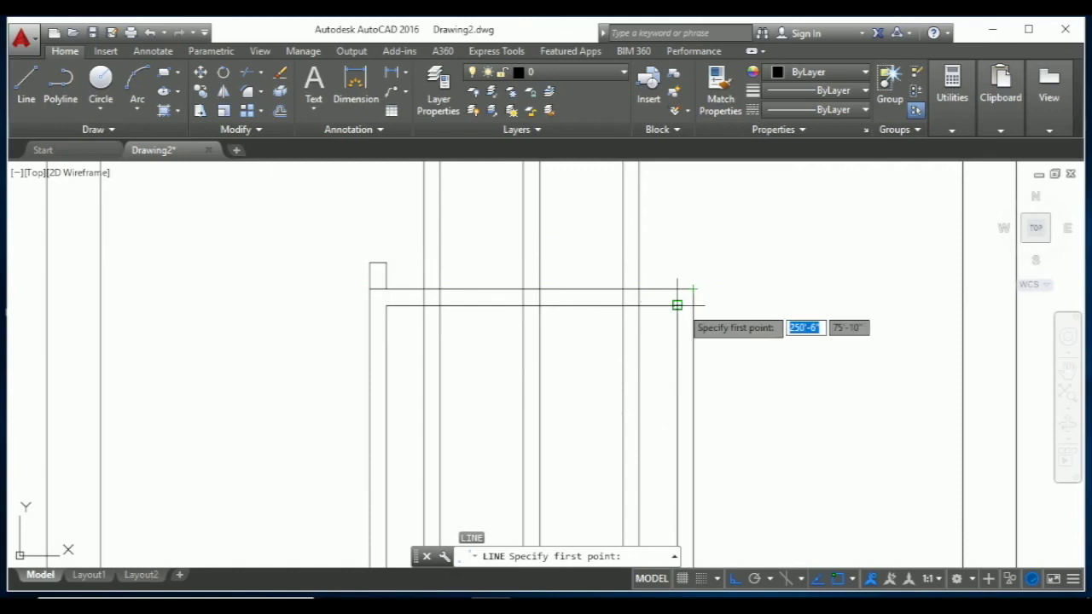
{"action": "left_click", "coordinate": [677, 305]}
{"action": "key", "text": "Return"}
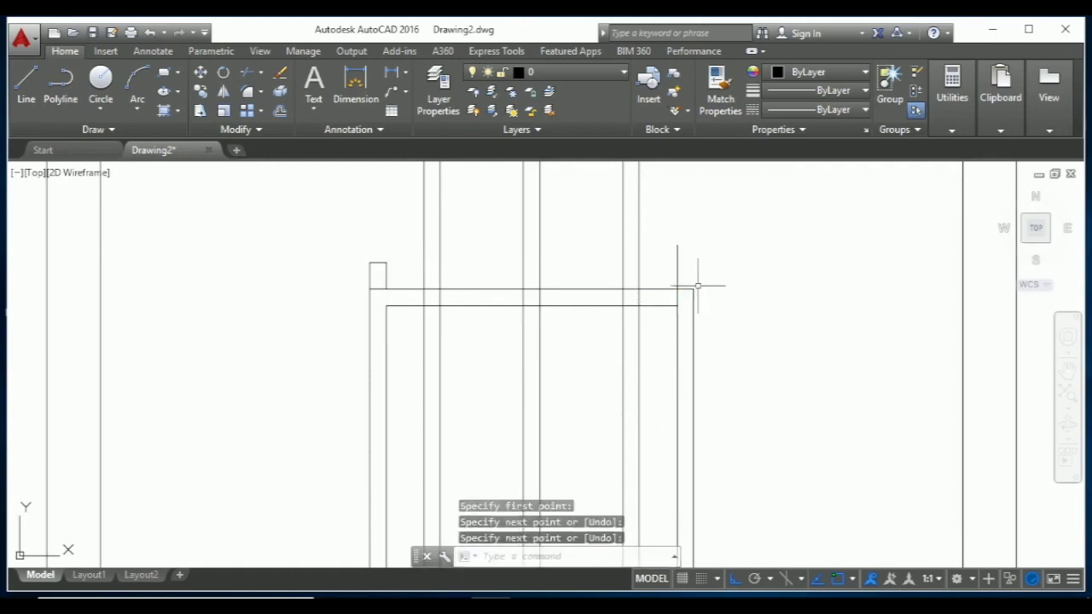
{"action": "key", "text": "Return"}
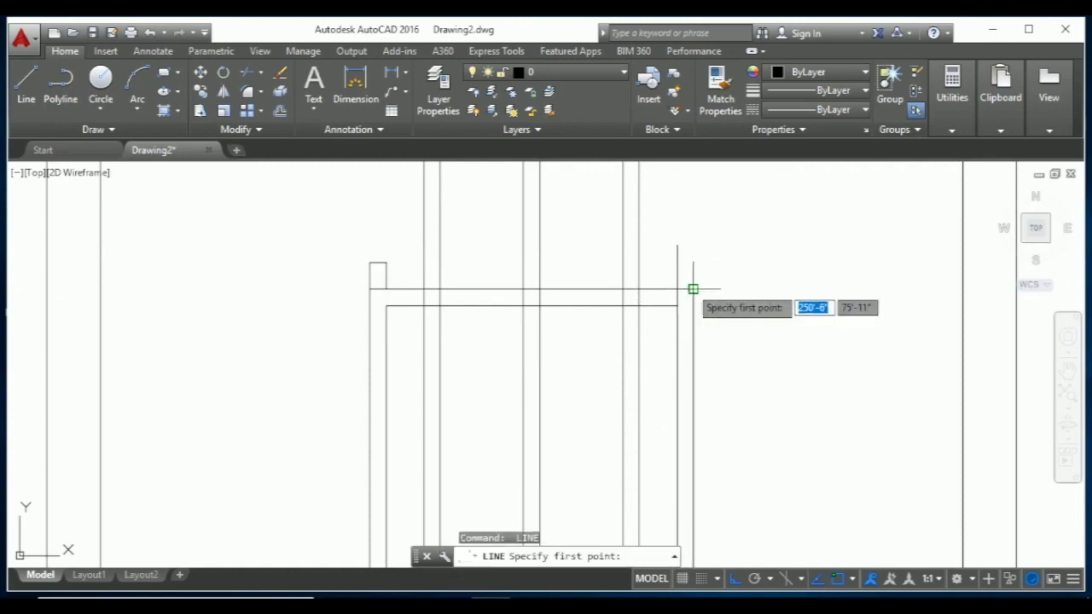
{"action": "left_click", "coordinate": [692, 291]}
{"action": "type", "text": "1'"}
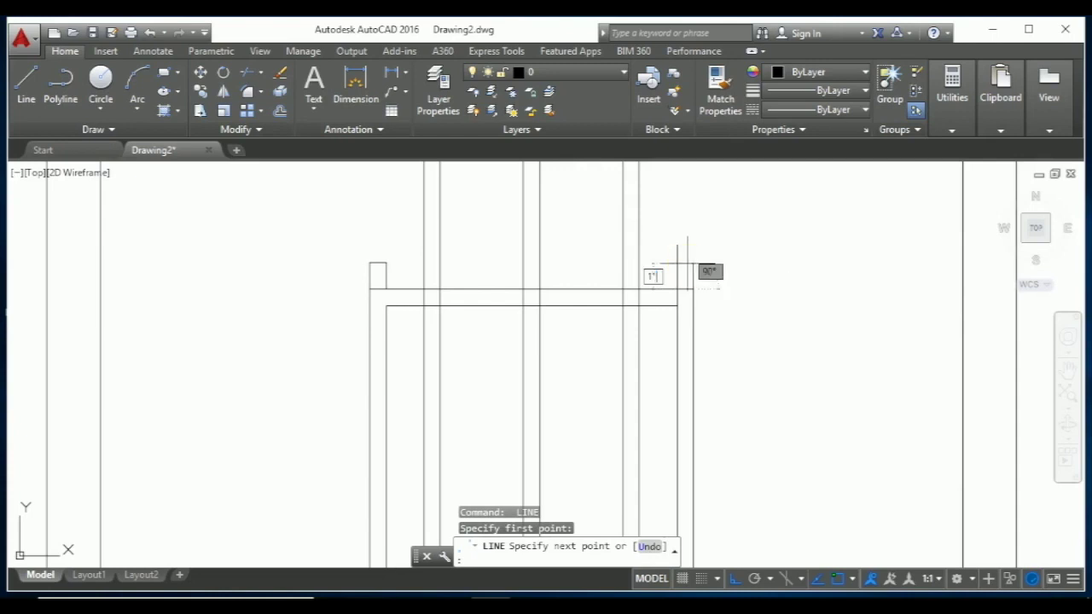
{"action": "key", "text": "Return"}
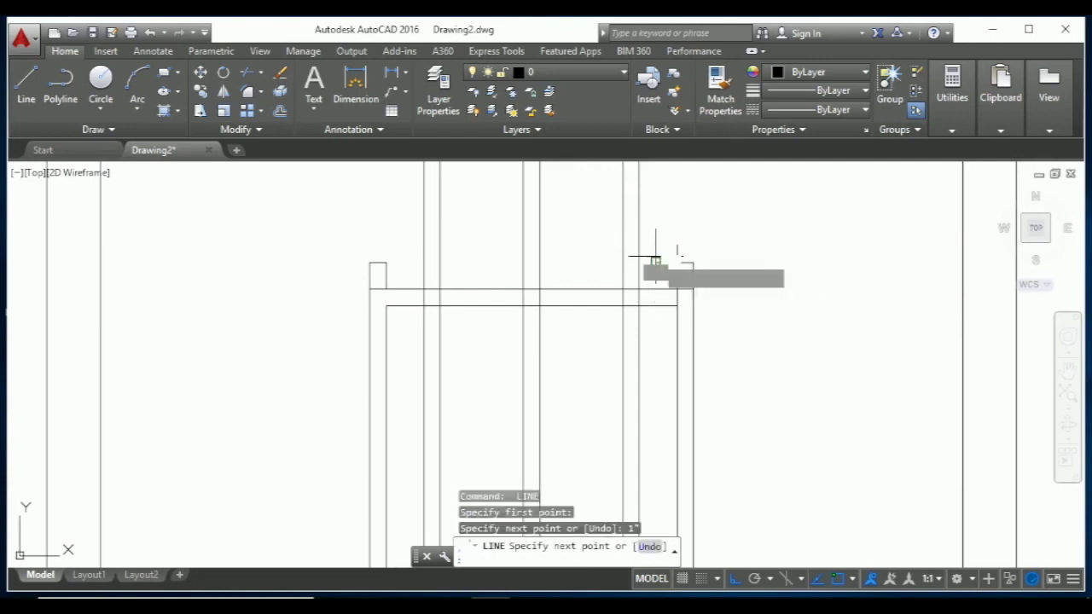
{"action": "key", "text": "Escape"}
{"action": "key", "text": "Escape"}
Step: Trim the leftover stubs at the right and top corners of the tie bar, using every line as an edge
{"action": "type", "text": "tr"}
{"action": "key", "text": "Return"}
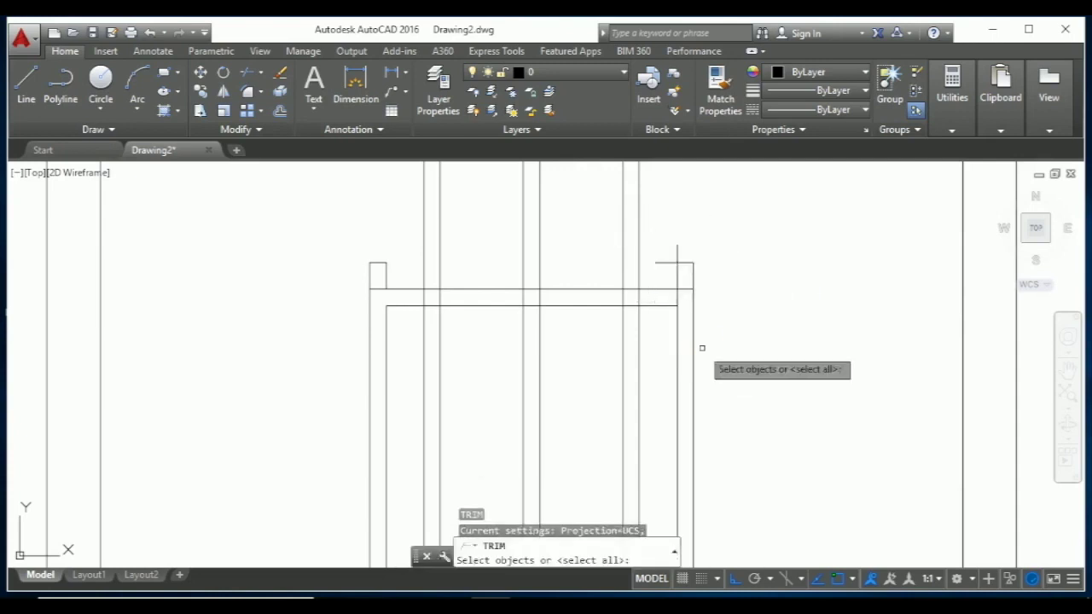
{"action": "key", "text": "Return"}
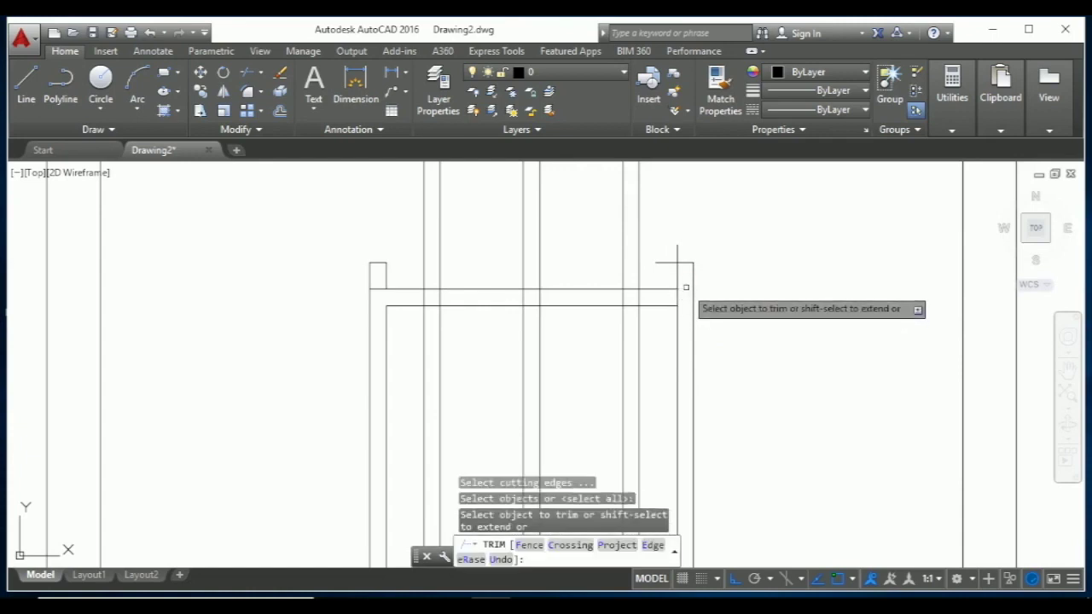
{"action": "left_click", "coordinate": [685, 288]}
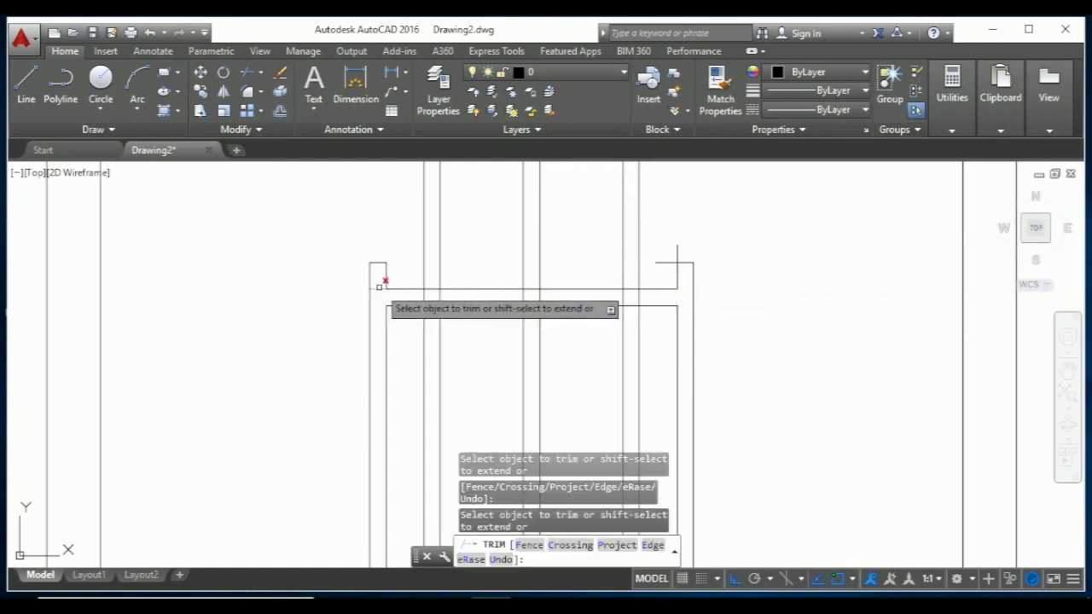
{"action": "left_click", "coordinate": [669, 264]}
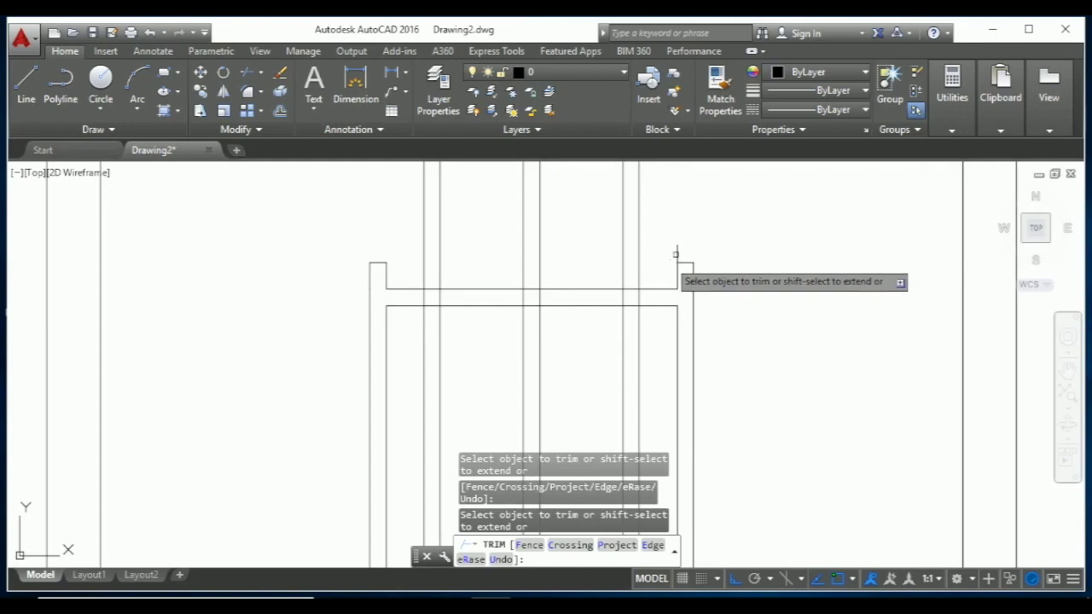
{"action": "left_click", "coordinate": [679, 250]}
Step: Trim away the overlapping horizontal line inside the tie bar's top with a crossing window
{"action": "left_click", "coordinate": [654, 297]}
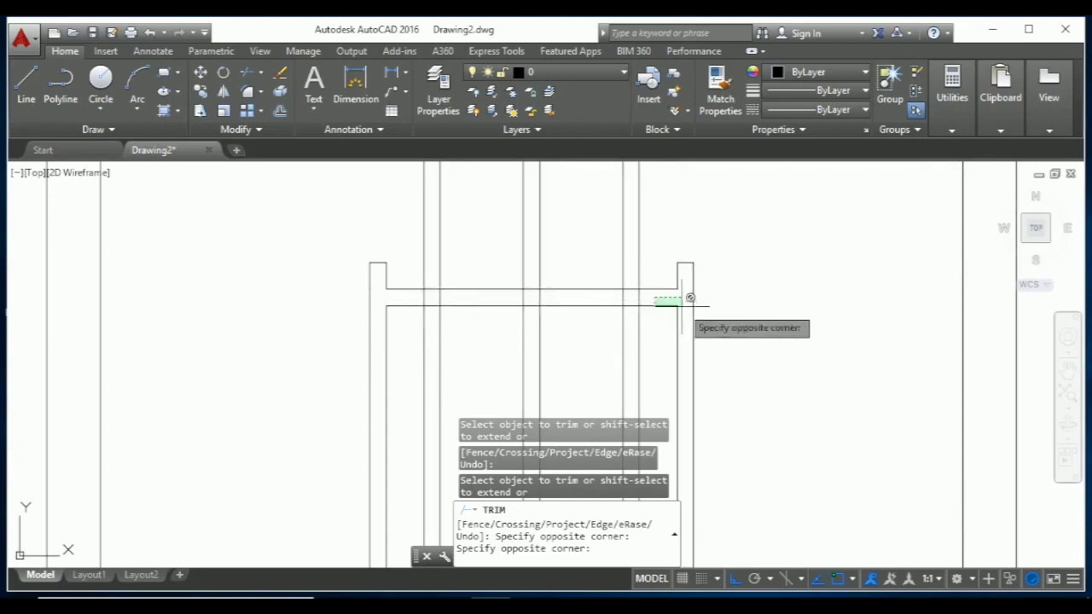
{"action": "left_click", "coordinate": [418, 298]}
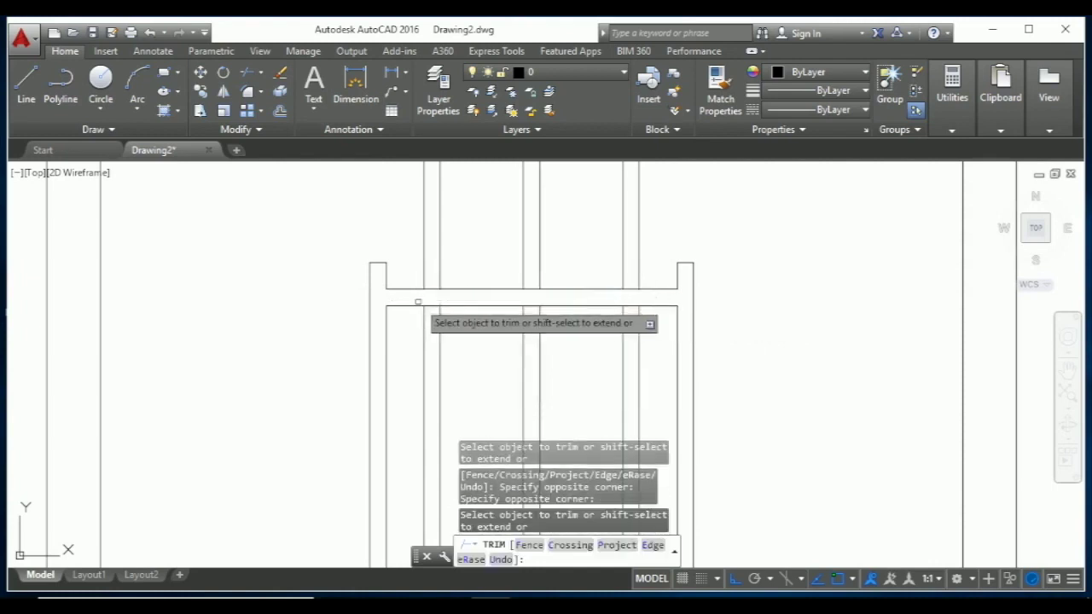
{"action": "scroll", "coordinate": [665, 329], "scroll_direction": "down", "scroll_amount": 1}
{"action": "scroll", "coordinate": [763, 404], "scroll_direction": "down", "scroll_amount": 2}
{"action": "scroll", "coordinate": [669, 375], "scroll_direction": "down", "scroll_amount": 2}
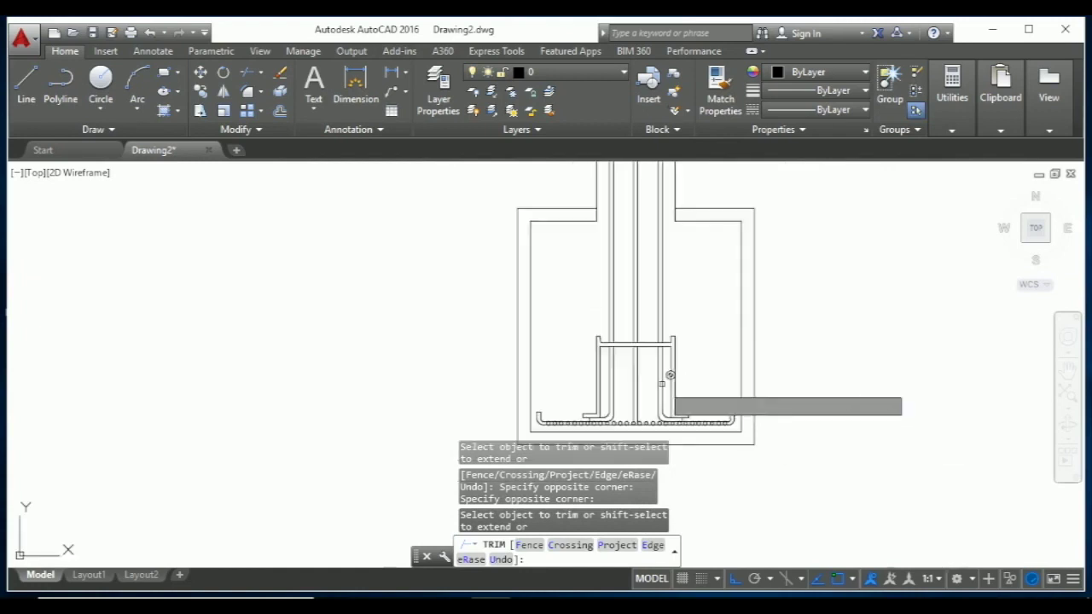
{"action": "scroll", "coordinate": [716, 385], "scroll_direction": "down", "scroll_amount": 1}
{"action": "scroll", "coordinate": [720, 385], "scroll_direction": "up", "scroll_amount": 1}
{"action": "scroll", "coordinate": [658, 408], "scroll_direction": "up", "scroll_amount": 1}
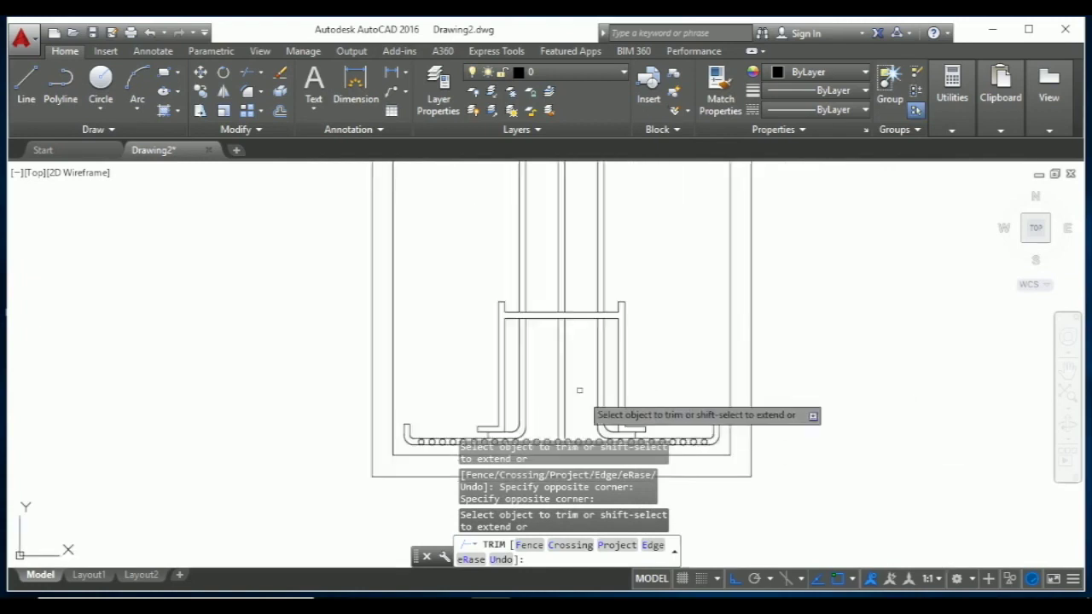
{"action": "scroll", "coordinate": [576, 376], "scroll_direction": "down", "scroll_amount": 2}
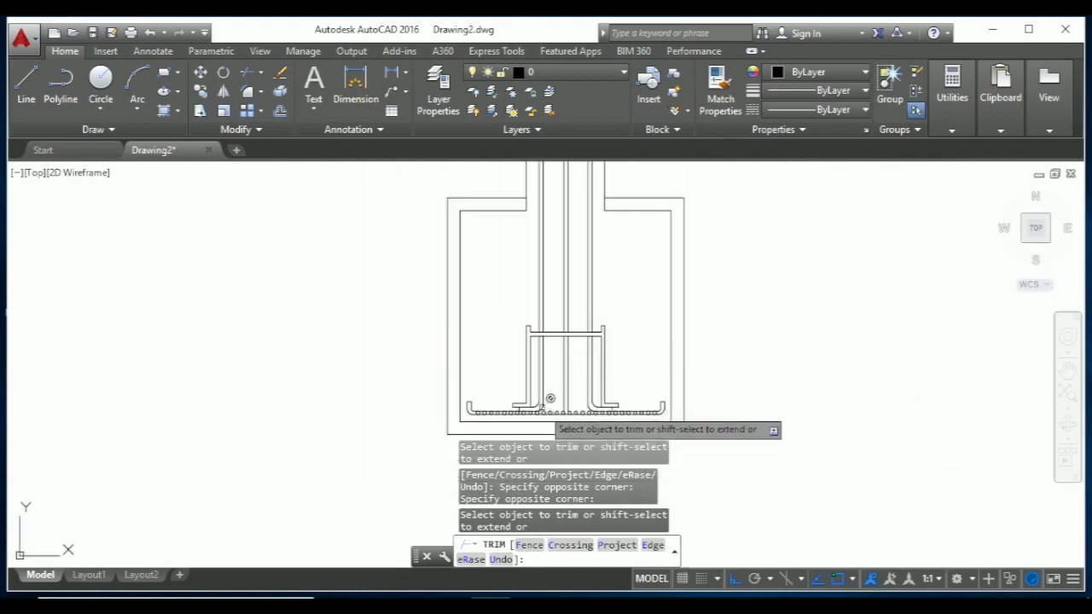
{"action": "scroll", "coordinate": [609, 384], "scroll_direction": "up", "scroll_amount": 2}
{"action": "key", "text": "Escape"}
{"action": "key", "text": "Escape"}
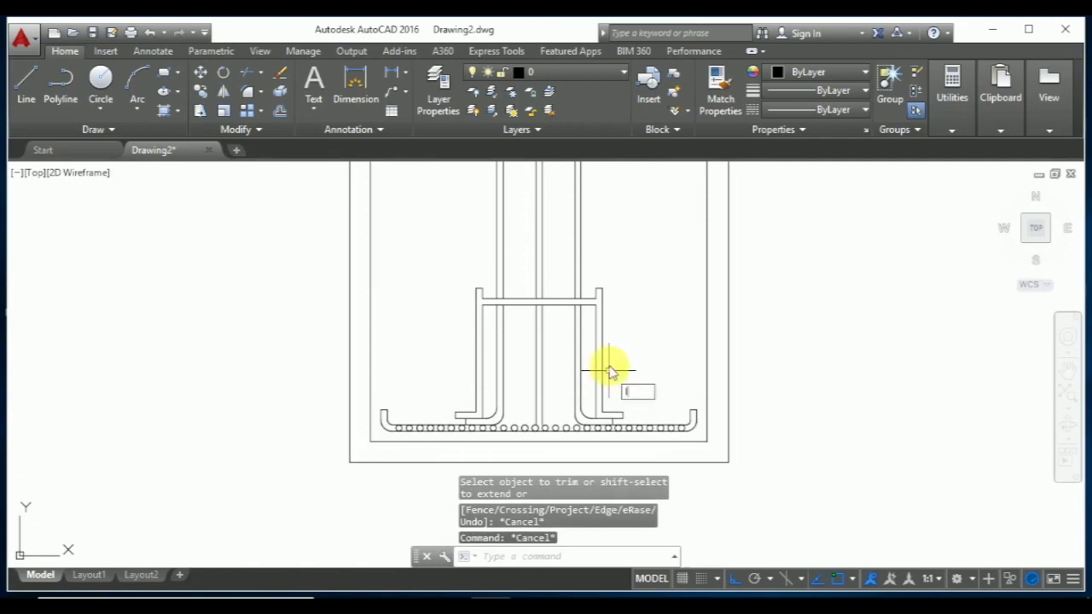
Step: Draw a horizontal line across the pedestal between the inner edges of the right and left bars
{"action": "type", "text": "l"}
{"action": "key", "text": "Return"}
{"action": "scroll", "coordinate": [603, 369], "scroll_direction": "up", "scroll_amount": 2}
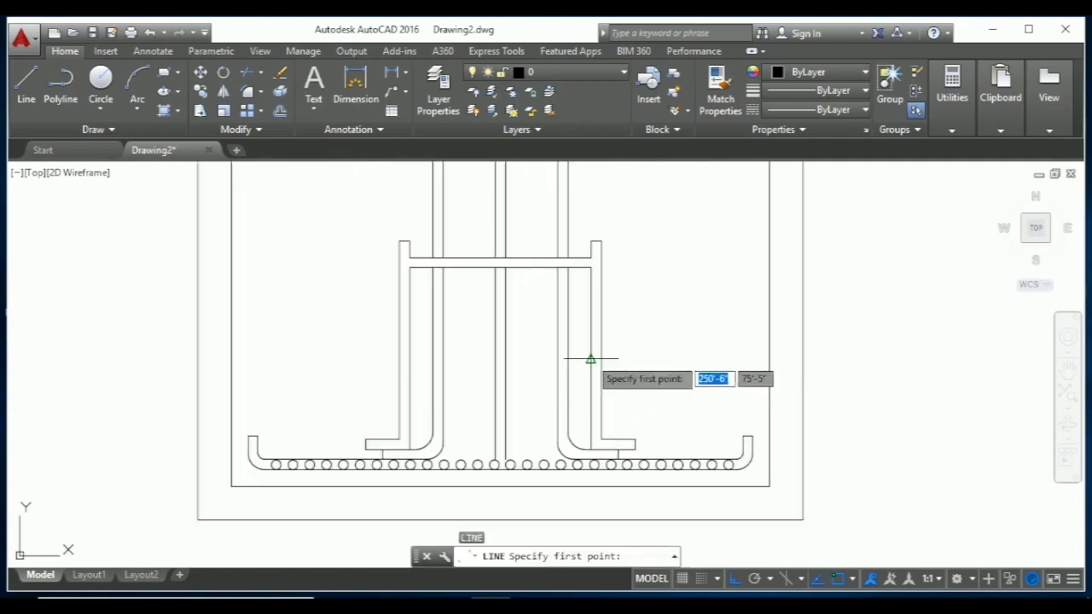
{"action": "left_click", "coordinate": [590, 362]}
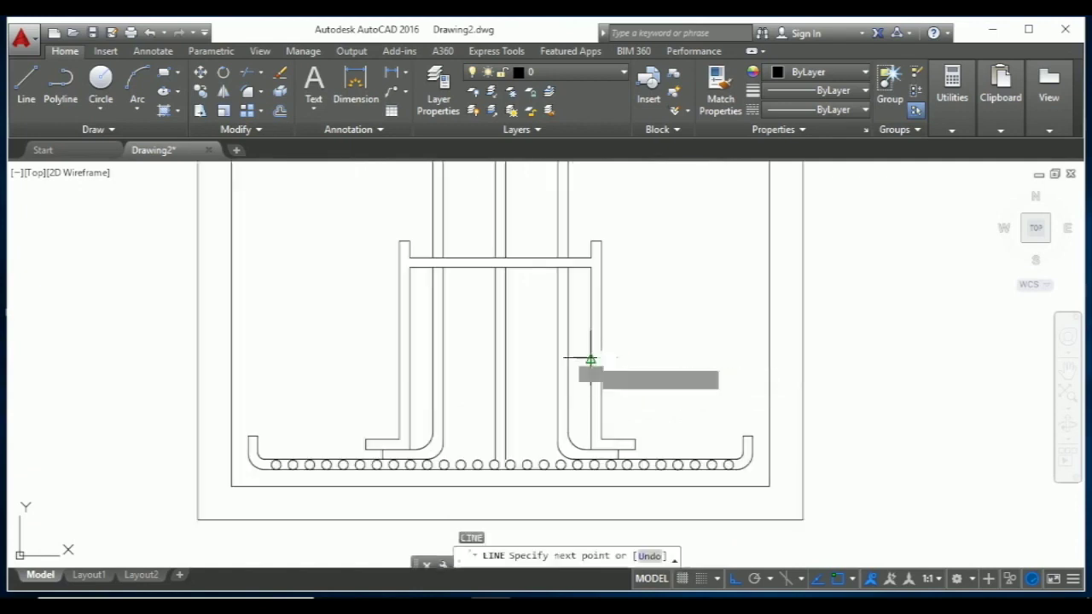
{"action": "left_click", "coordinate": [410, 359]}
{"action": "key", "text": "Escape"}
{"action": "key", "text": "Escape"}
{"action": "key", "text": "Escape"}
Step: Offset the new horizontal line 0.3 inch to form a double-line tie bar
{"action": "type", "text": "o"}
{"action": "key", "text": "Return"}
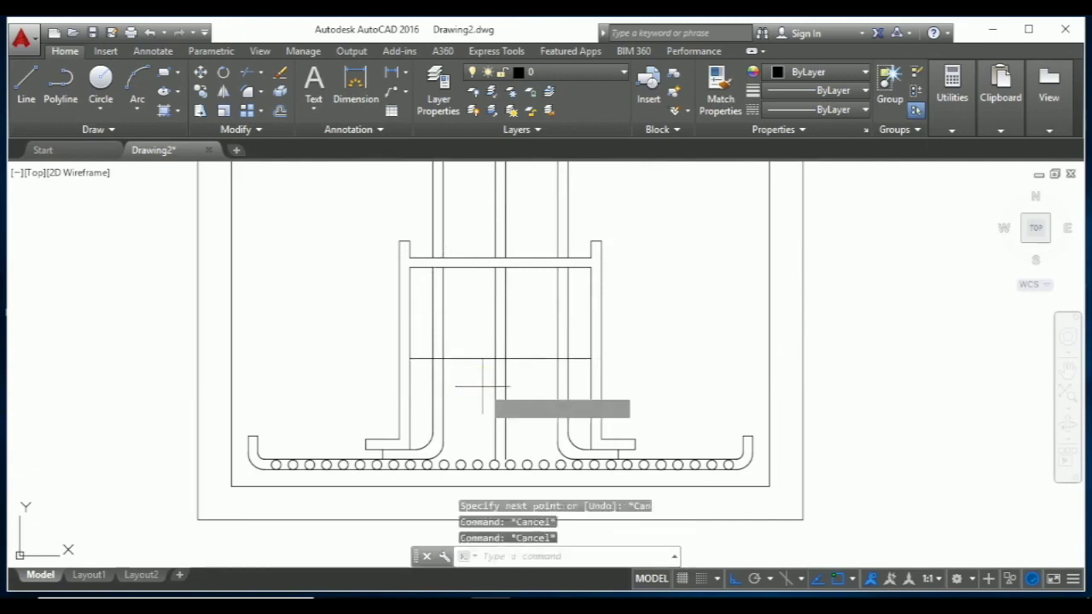
{"action": "type", "text": ".3"}
{"action": "key", "text": "Return"}
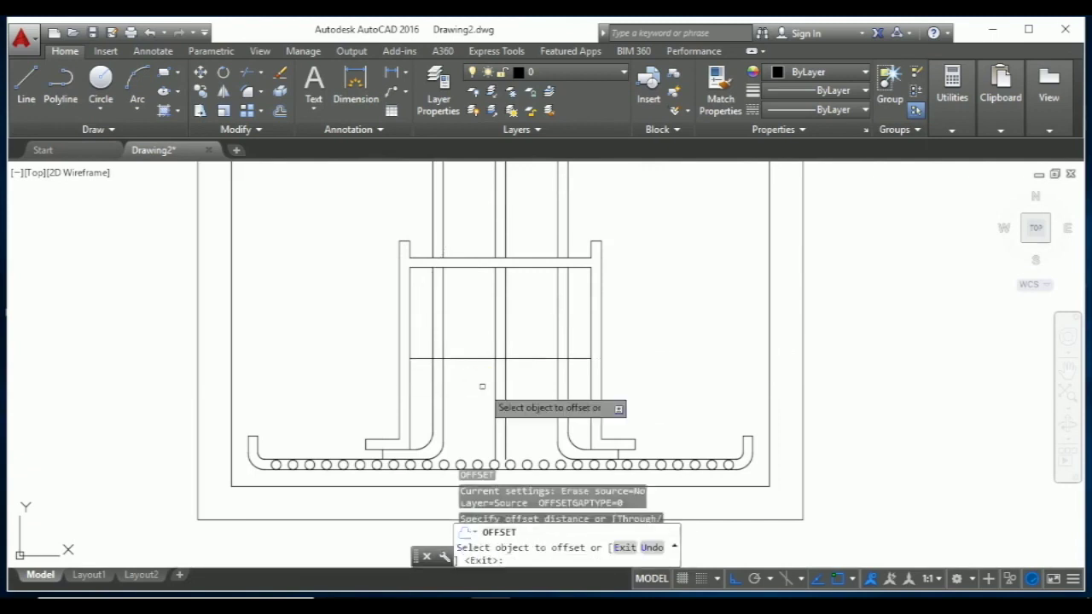
{"action": "left_click", "coordinate": [515, 358]}
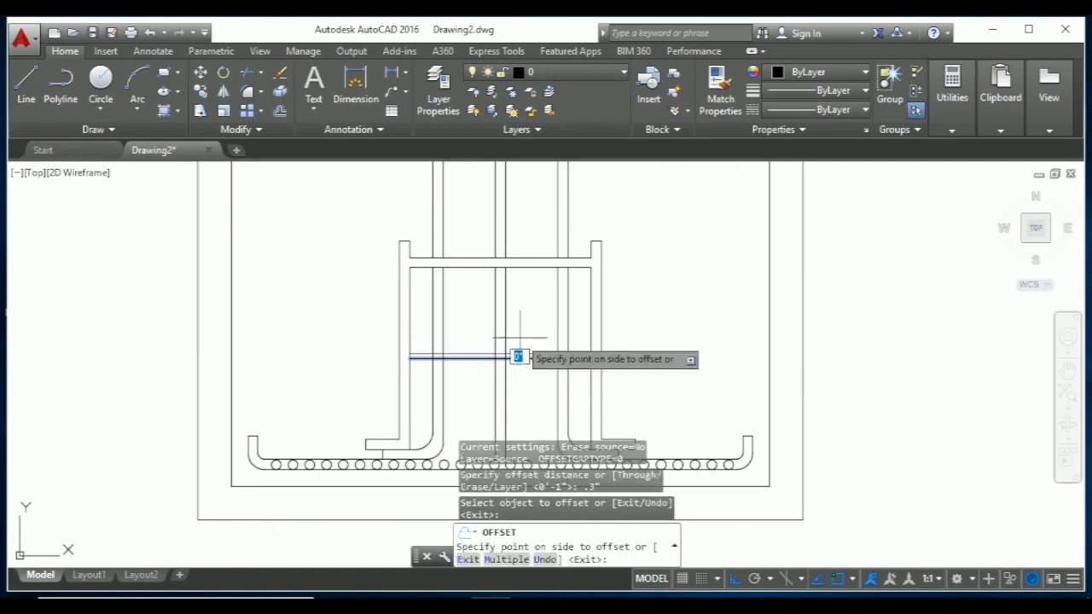
{"action": "left_click", "coordinate": [519, 336]}
{"action": "left_click", "coordinate": [522, 358]}
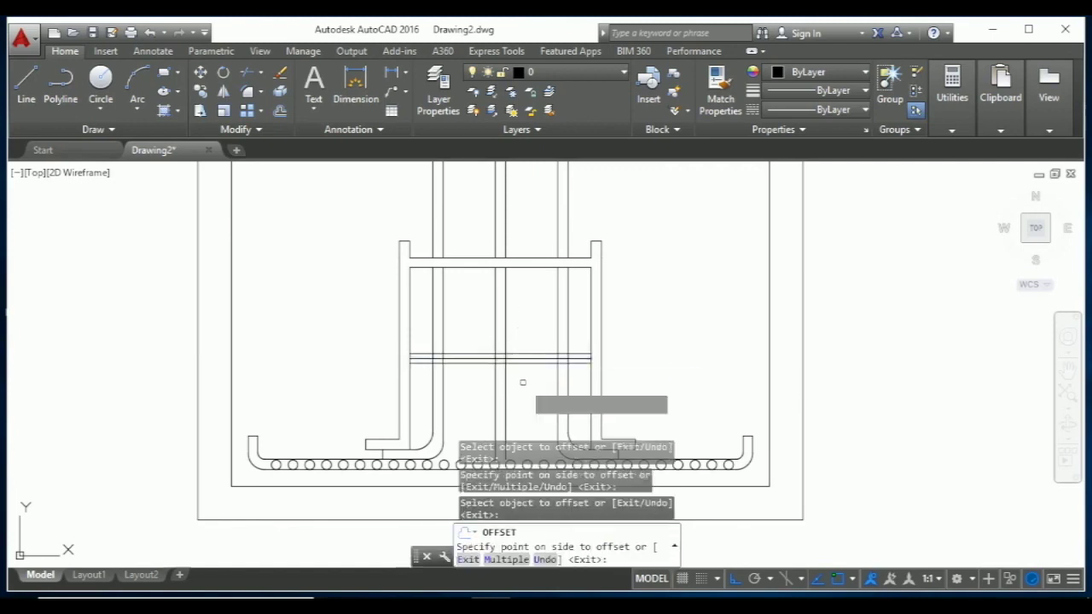
{"action": "scroll", "coordinate": [522, 363], "scroll_direction": "down", "scroll_amount": 2}
{"action": "scroll", "coordinate": [516, 431], "scroll_direction": "up", "scroll_amount": 2}
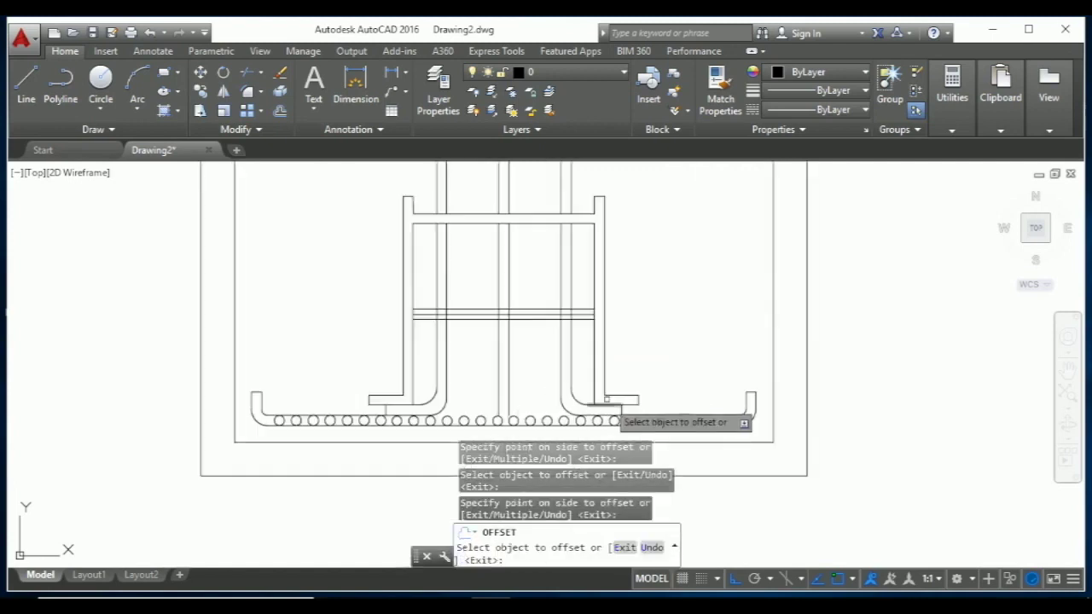
{"action": "scroll", "coordinate": [587, 401], "scroll_direction": "up", "scroll_amount": 2}
{"action": "key", "text": "Escape"}
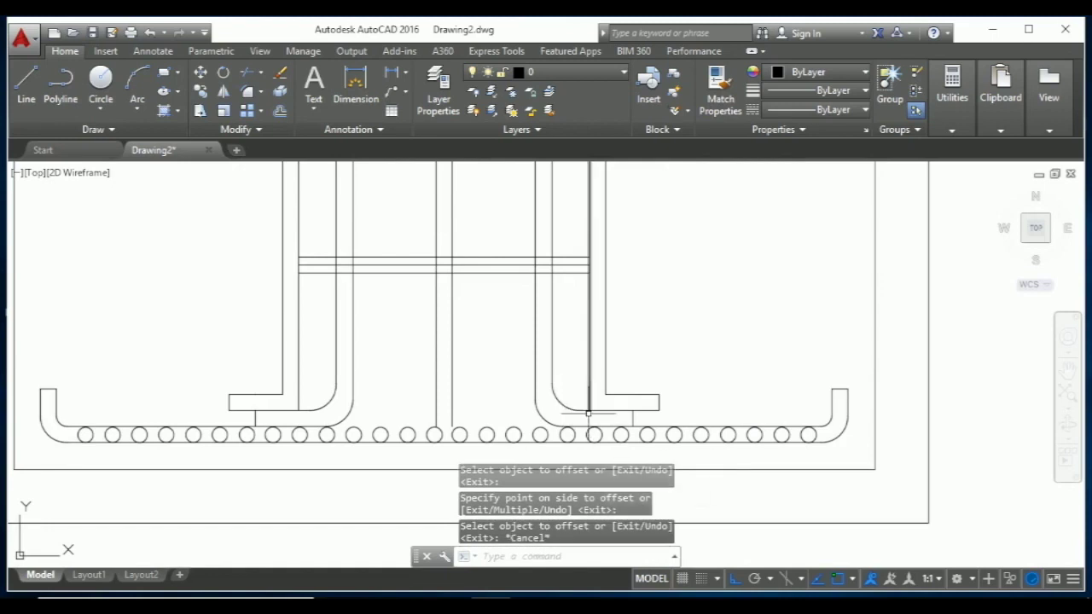
Step: Undo the previous offset copy, abandoning two unfinished lines started at the right bar foot
{"action": "type", "text": "l"}
{"action": "key", "text": "Return"}
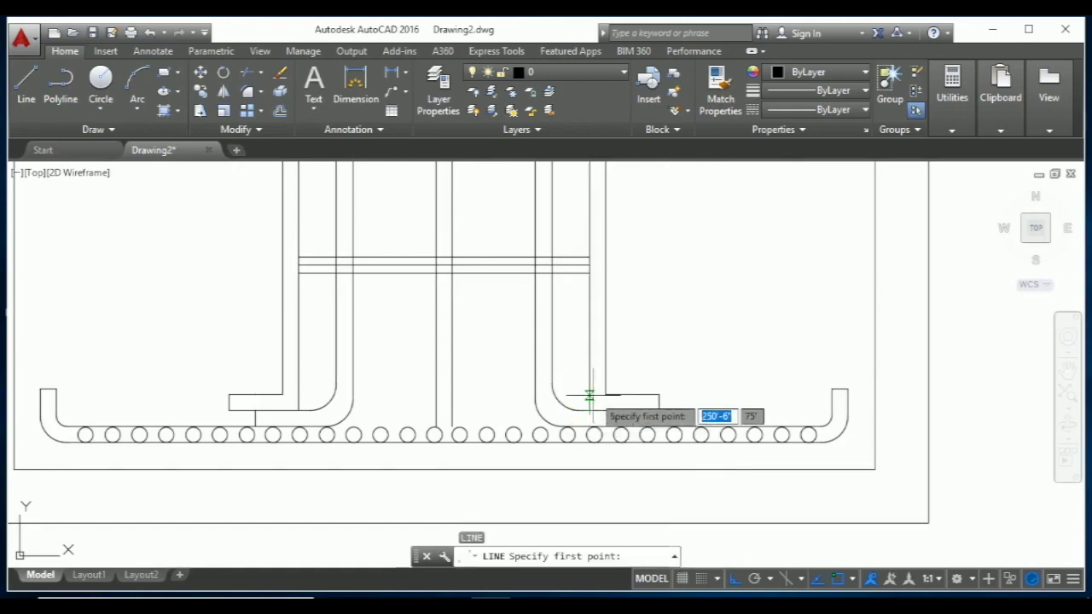
{"action": "left_click", "coordinate": [604, 394]}
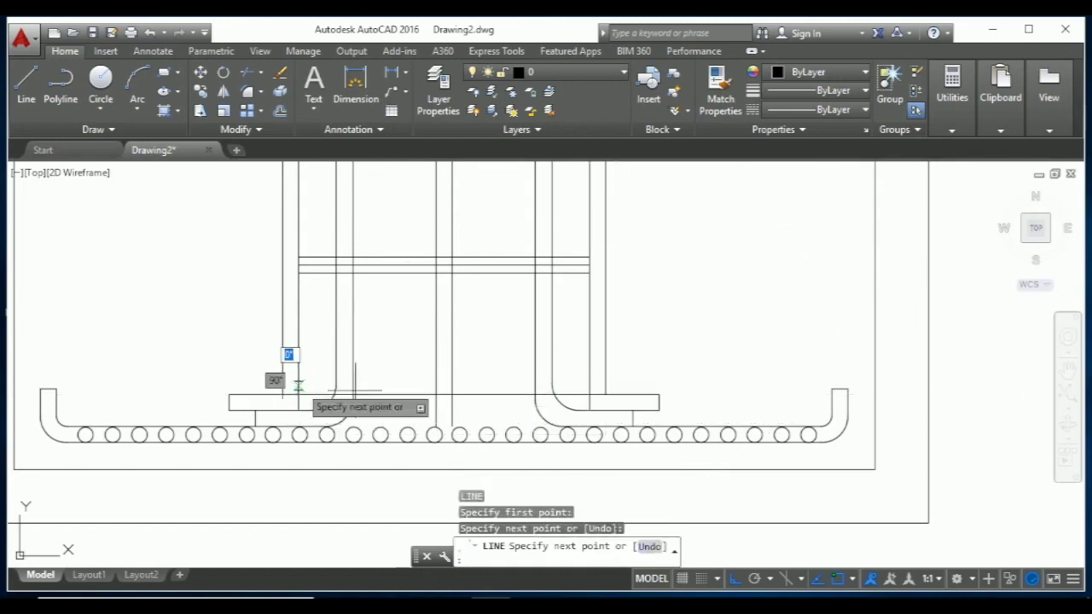
{"action": "key", "text": "Escape"}
{"action": "key", "text": "ctrl+z"}
{"action": "key", "text": "ctrl+z"}
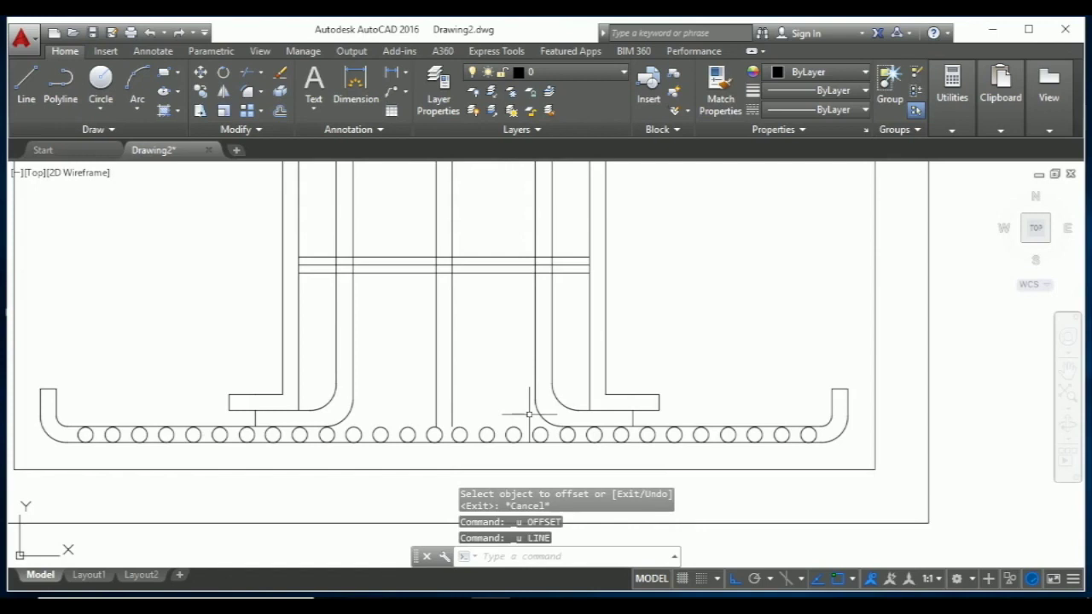
{"action": "type", "text": "l"}
{"action": "key", "text": "Return"}
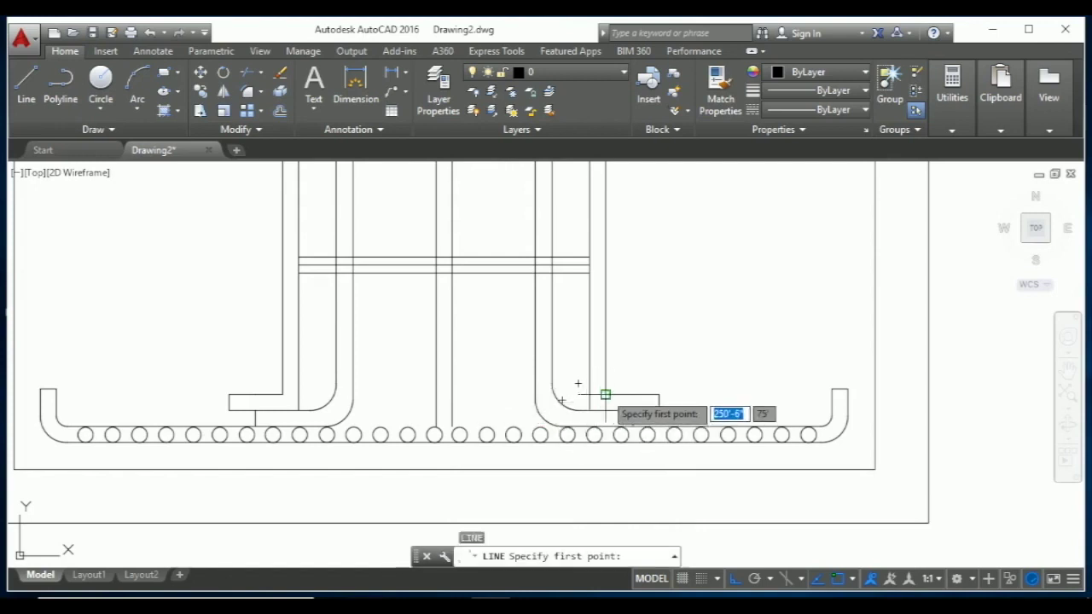
{"action": "left_click", "coordinate": [604, 395]}
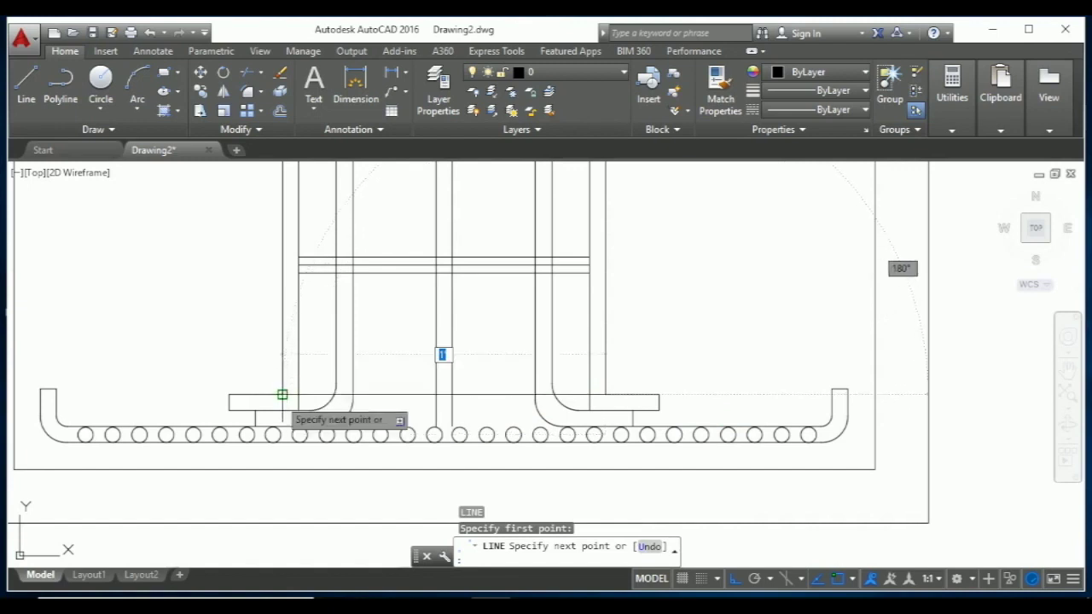
{"action": "key", "text": "Escape"}
{"action": "key", "text": "Escape"}
{"action": "key", "text": "Escape"}
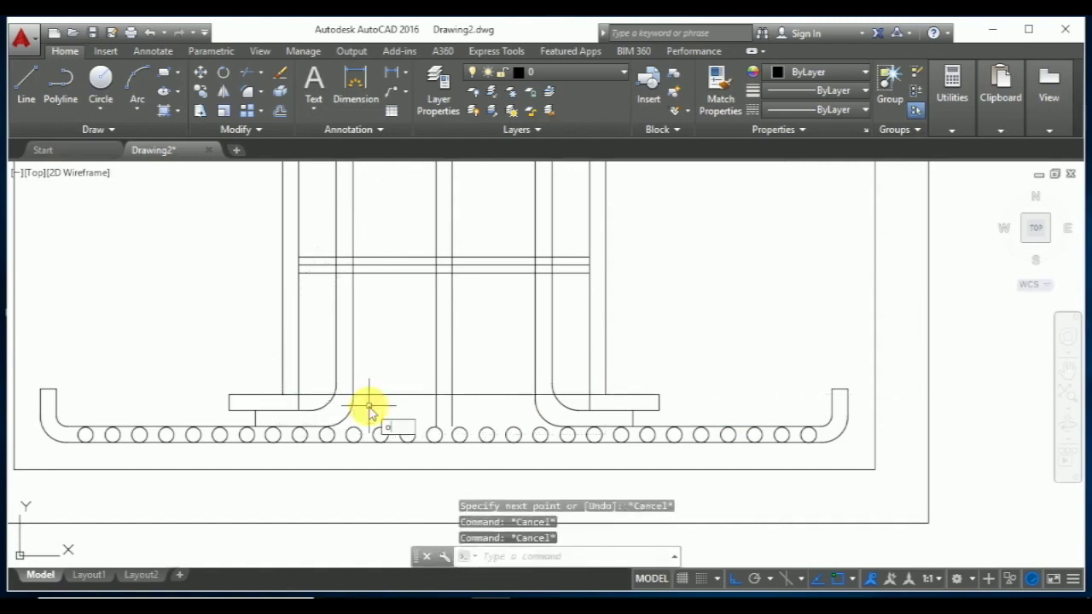
Step: Offset the horizontal line at the bar feet 0.6 inch upward across the pedestal
{"action": "key", "text": "Return"}
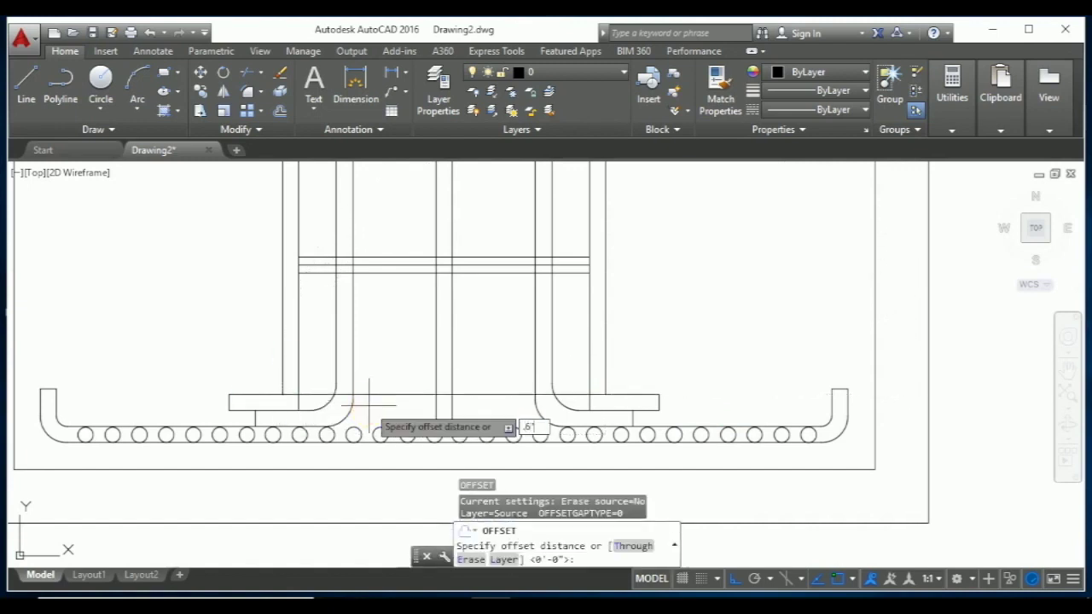
{"action": "key", "text": "Return"}
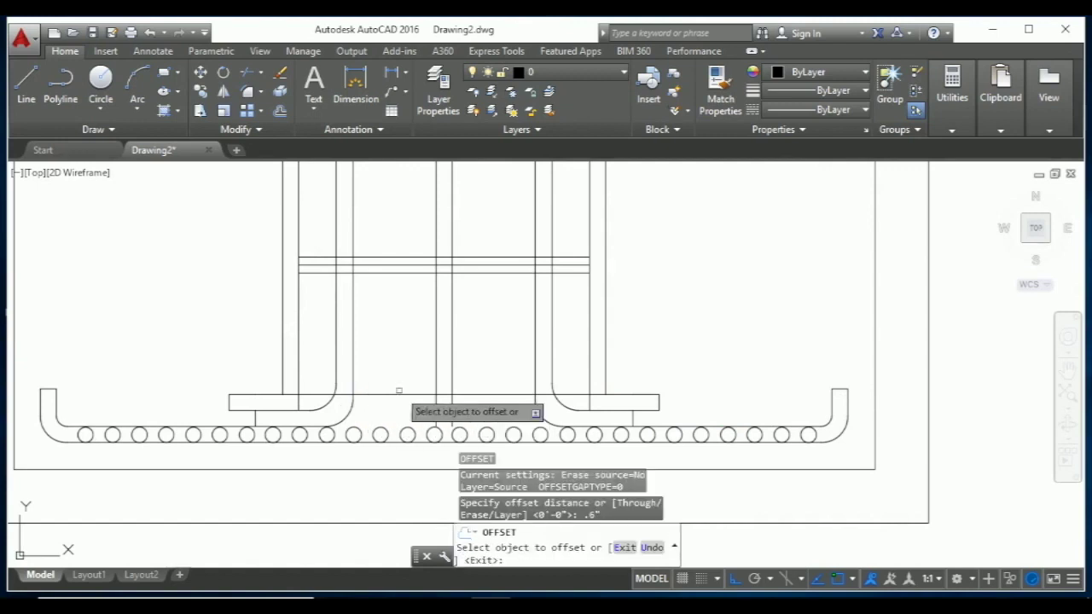
{"action": "left_click", "coordinate": [401, 395]}
{"action": "left_click", "coordinate": [401, 357]}
{"action": "key", "text": "Escape"}
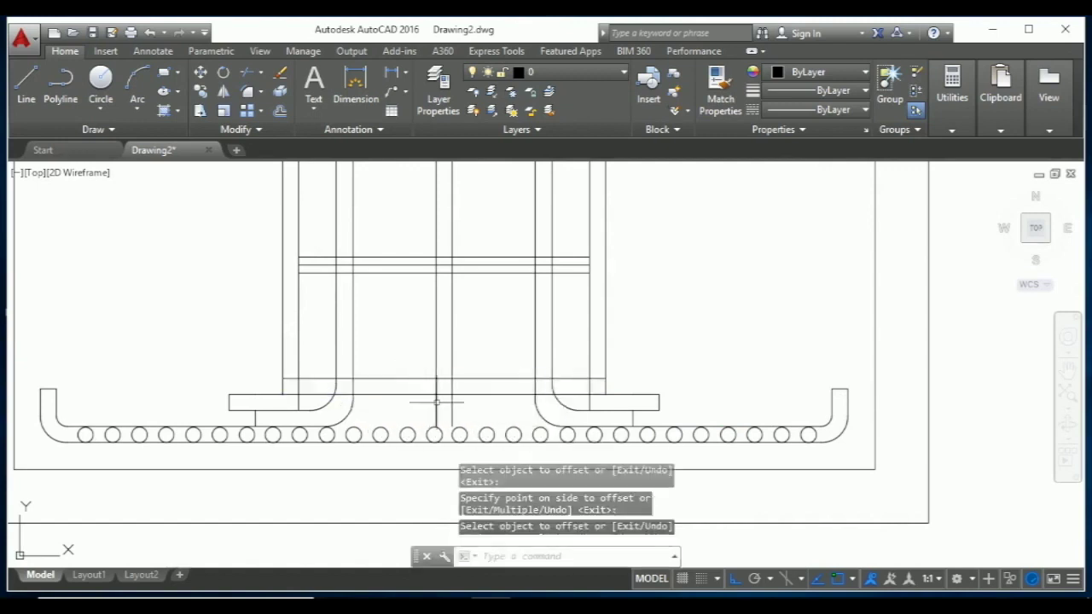
{"action": "key", "text": "Escape"}
{"action": "key", "text": "Escape"}
Step: Trim the middle horizontal lines, the right-bar stub and leftover ends at both bar feet
{"action": "key", "text": "Return"}
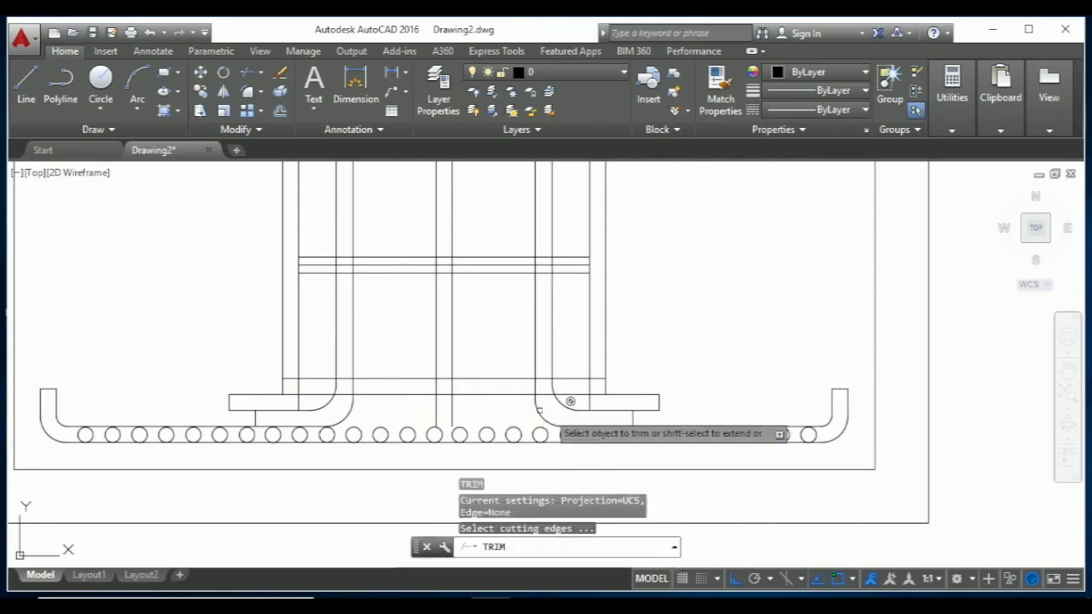
{"action": "key", "text": "Return"}
{"action": "left_click", "coordinate": [543, 404]}
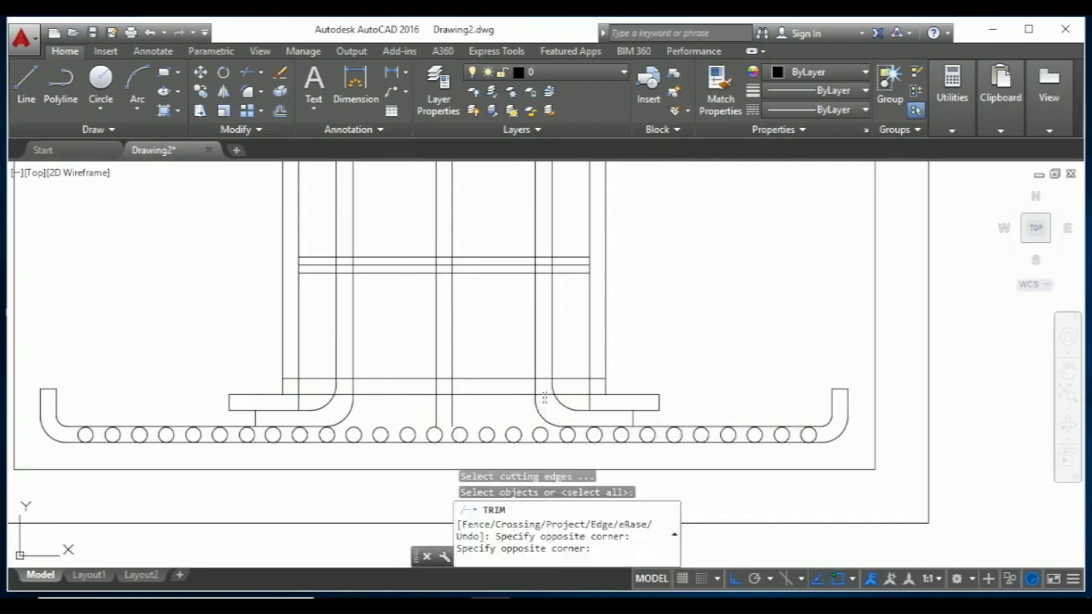
{"action": "left_click", "coordinate": [521, 341]}
{"action": "left_click", "coordinate": [567, 390]}
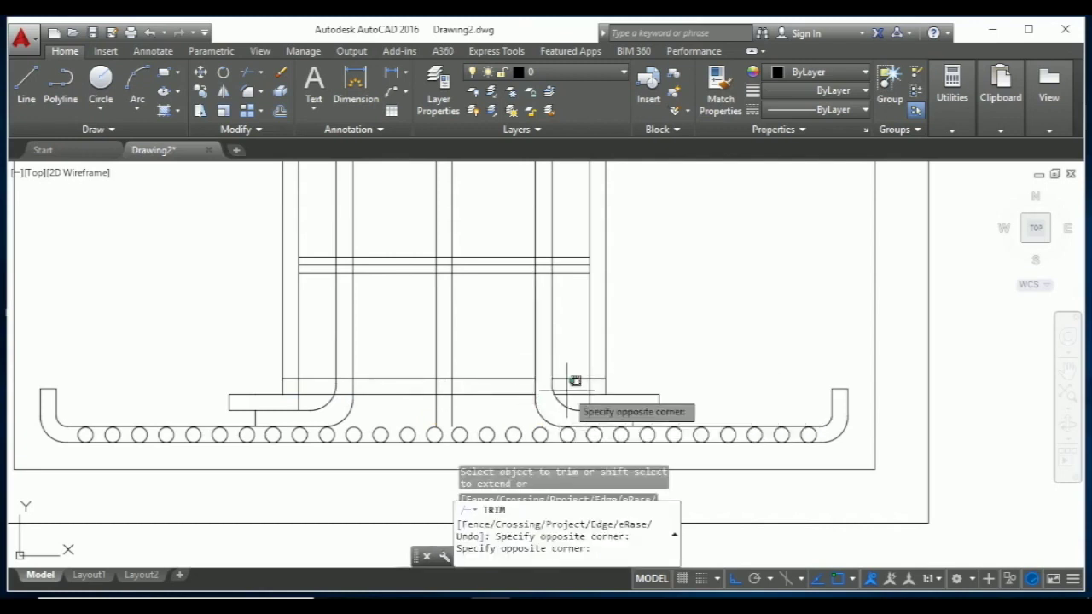
{"action": "left_click", "coordinate": [294, 367]}
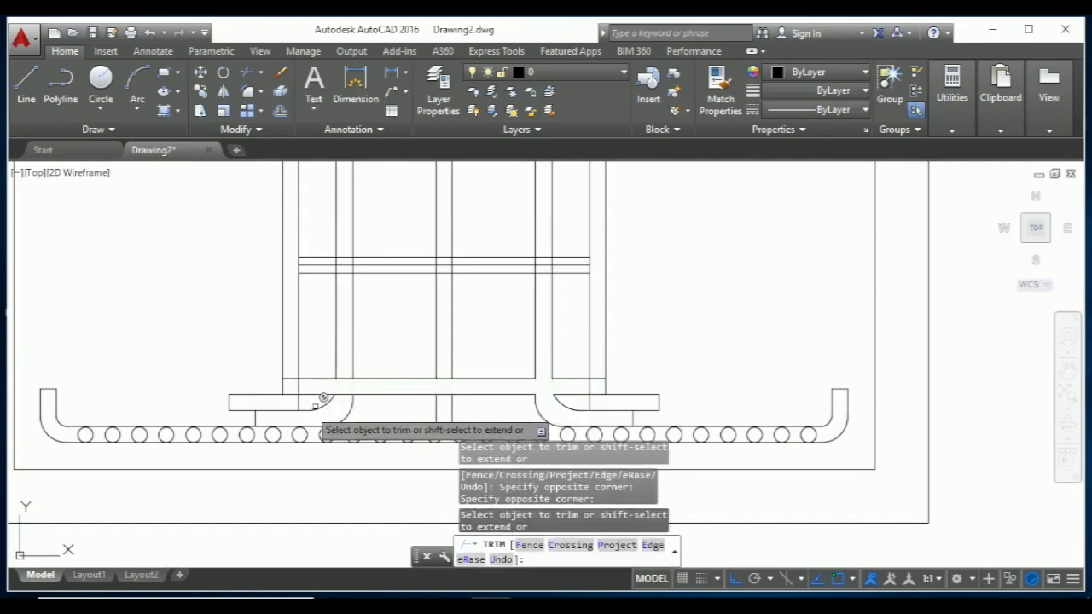
{"action": "left_click", "coordinate": [608, 388]}
{"action": "left_click", "coordinate": [584, 382]}
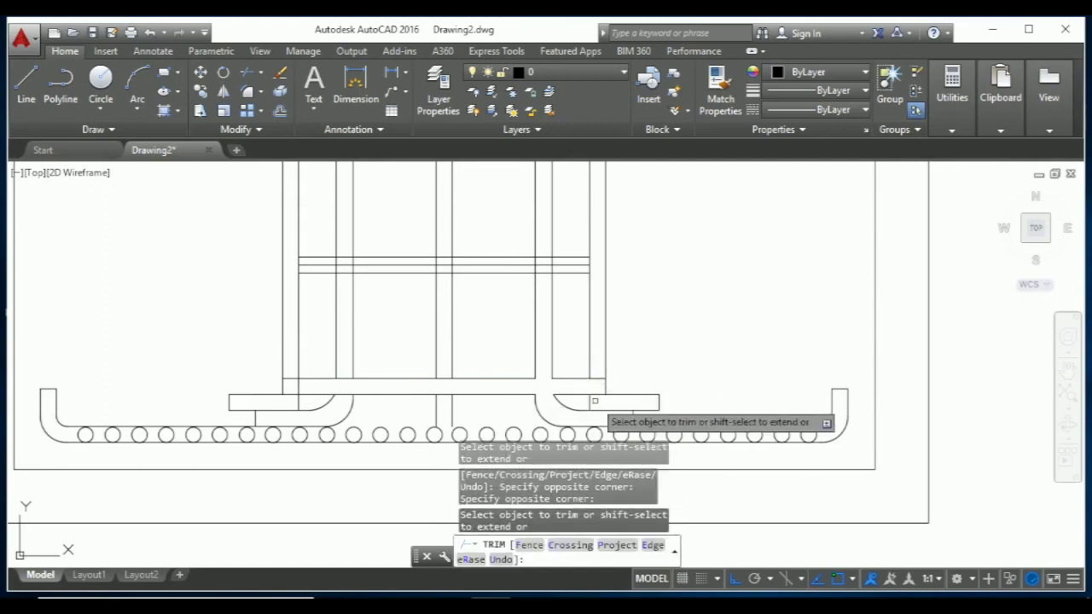
{"action": "left_click", "coordinate": [603, 388]}
{"action": "left_click", "coordinate": [595, 412]}
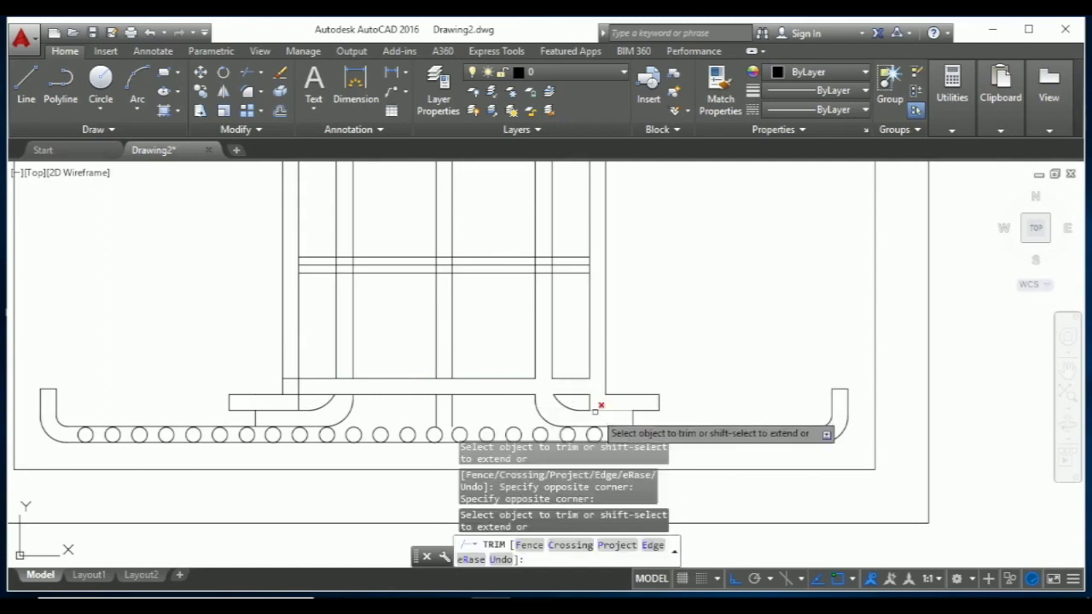
{"action": "scroll", "coordinate": [600, 409], "scroll_direction": "down", "scroll_amount": 2}
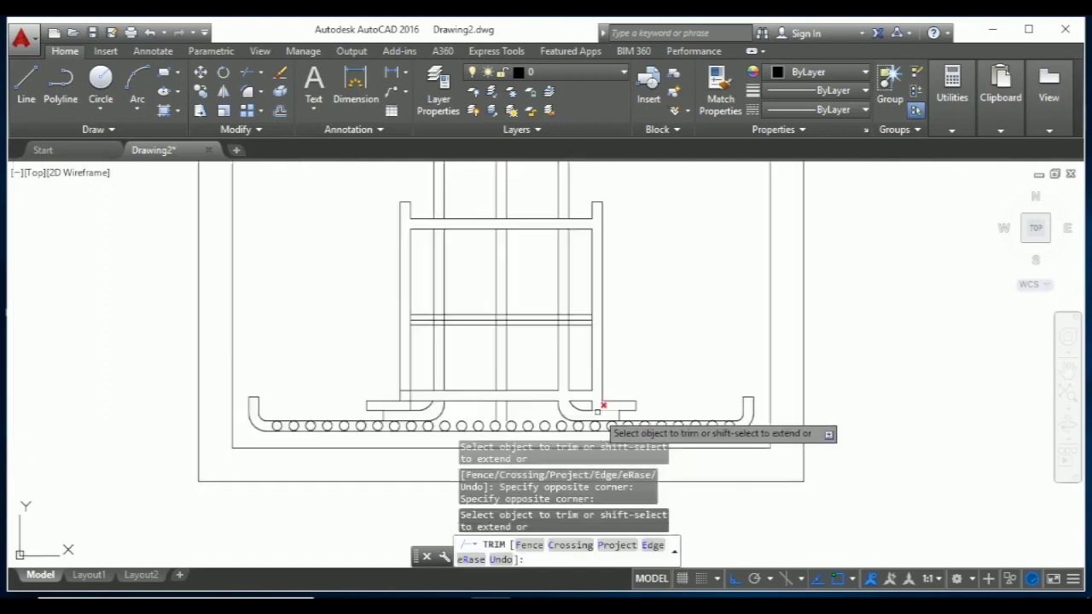
{"action": "scroll", "coordinate": [403, 401], "scroll_direction": "up", "scroll_amount": 2}
{"action": "left_click", "coordinate": [406, 408]}
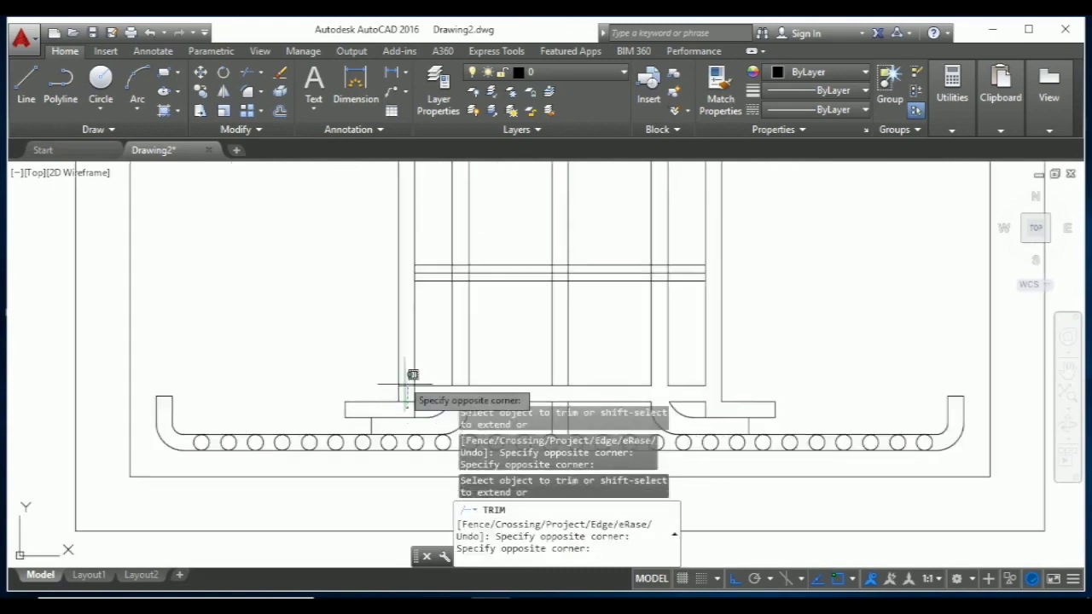
{"action": "left_click", "coordinate": [400, 377]}
{"action": "scroll", "coordinate": [627, 309], "scroll_direction": "down", "scroll_amount": 2}
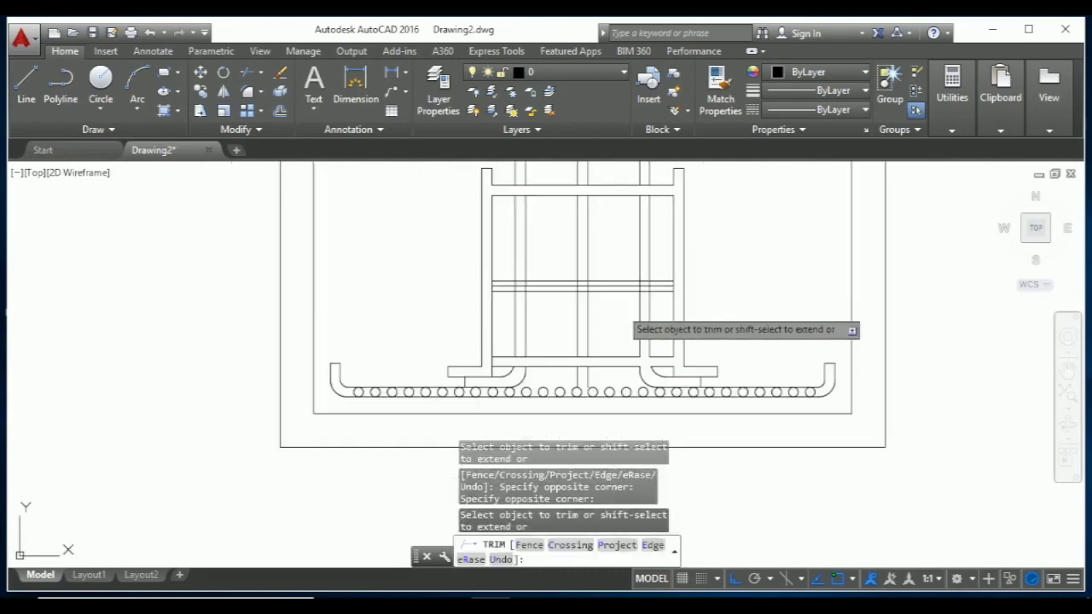
Step: Erase the extra horizontal line in the pedestal cage
{"action": "key", "text": "Return"}
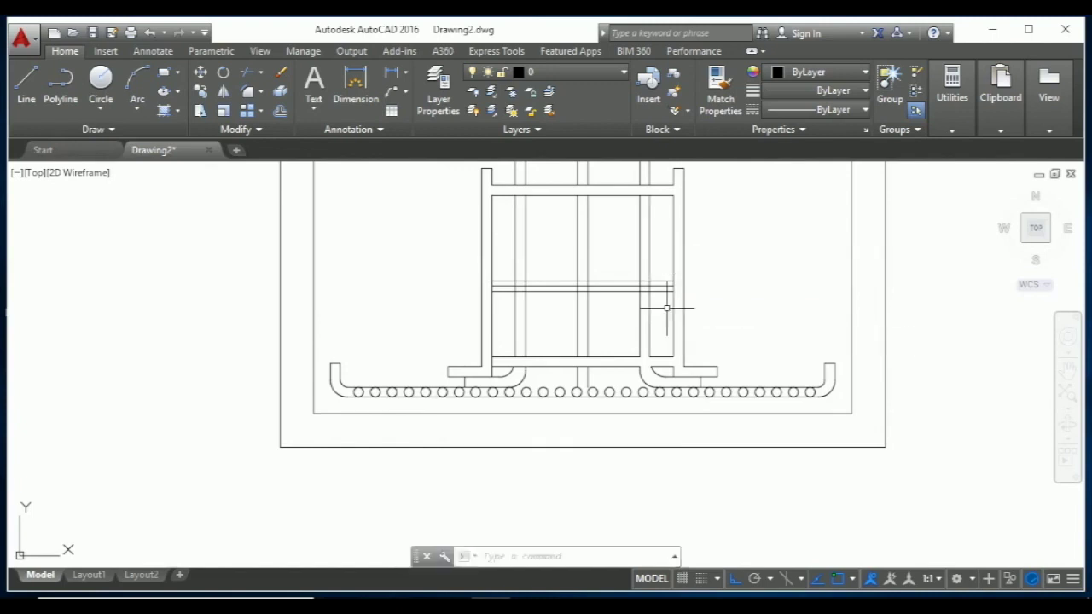
{"action": "key", "text": "Escape"}
{"action": "left_click", "coordinate": [666, 287]}
{"action": "key", "text": "Delete"}
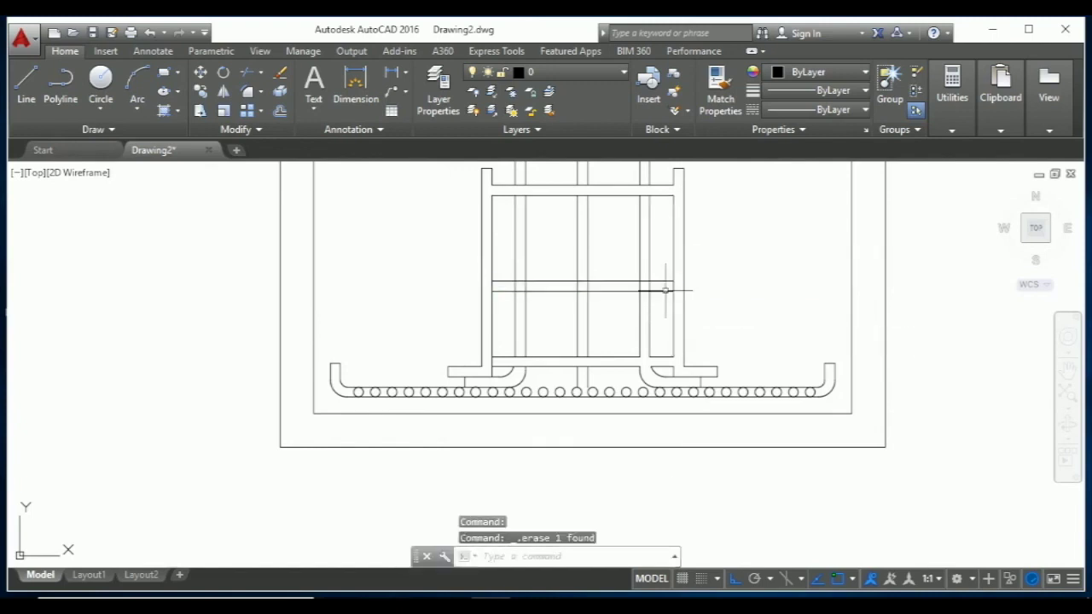
{"action": "scroll", "coordinate": [666, 289], "scroll_direction": "up", "scroll_amount": 2}
{"action": "type", "text": "tr"}
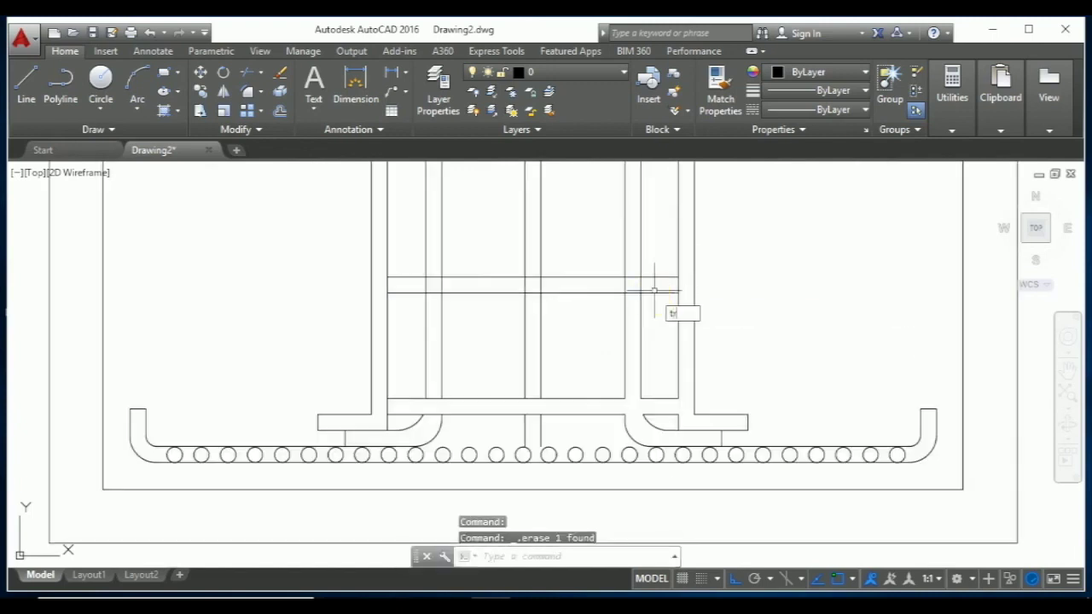
Step: Trim the overhanging end of the tie line with a crossing window
{"action": "key", "text": "Return"}
{"action": "key", "text": "Return"}
{"action": "left_click", "coordinate": [648, 286]}
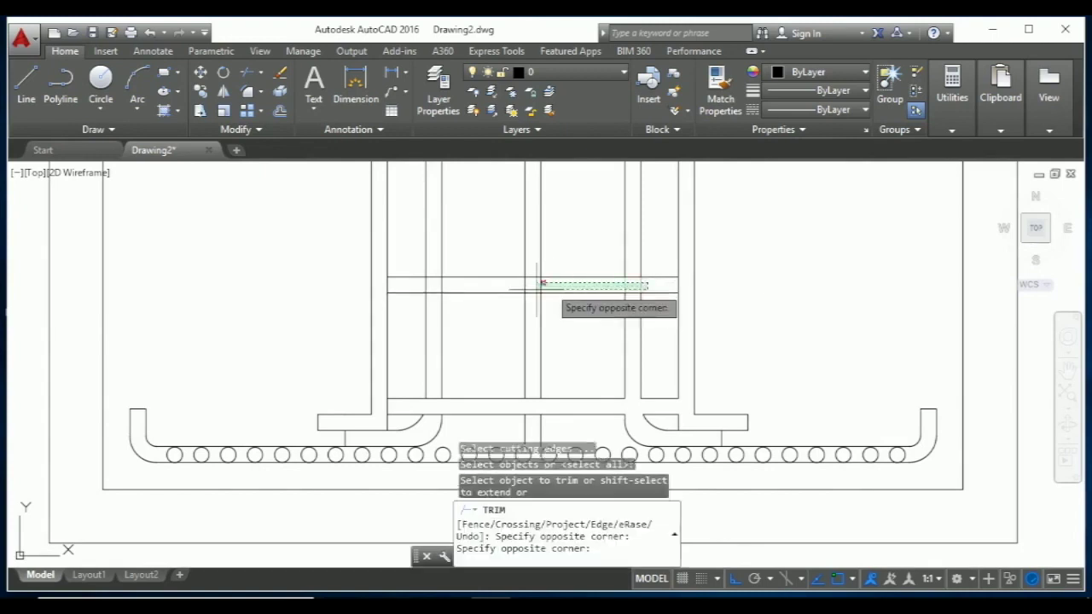
{"action": "left_click", "coordinate": [415, 282]}
{"action": "scroll", "coordinate": [456, 383], "scroll_direction": "down", "scroll_amount": 5}
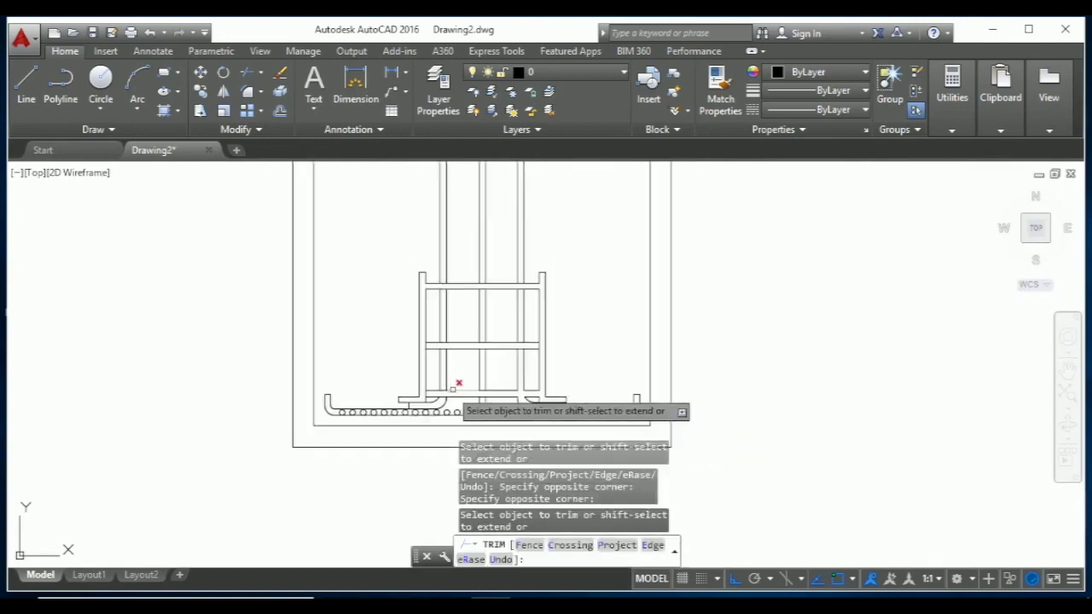
{"action": "scroll", "coordinate": [503, 375], "scroll_direction": "down", "scroll_amount": 2}
{"action": "scroll", "coordinate": [556, 387], "scroll_direction": "up", "scroll_amount": 2}
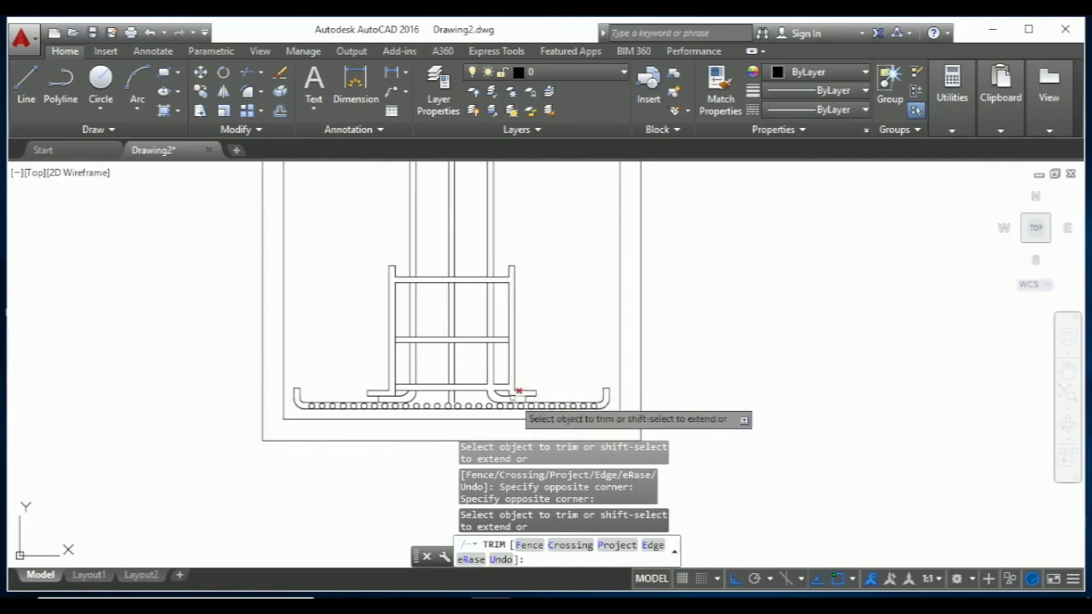
{"action": "scroll", "coordinate": [512, 388], "scroll_direction": "up", "scroll_amount": 2}
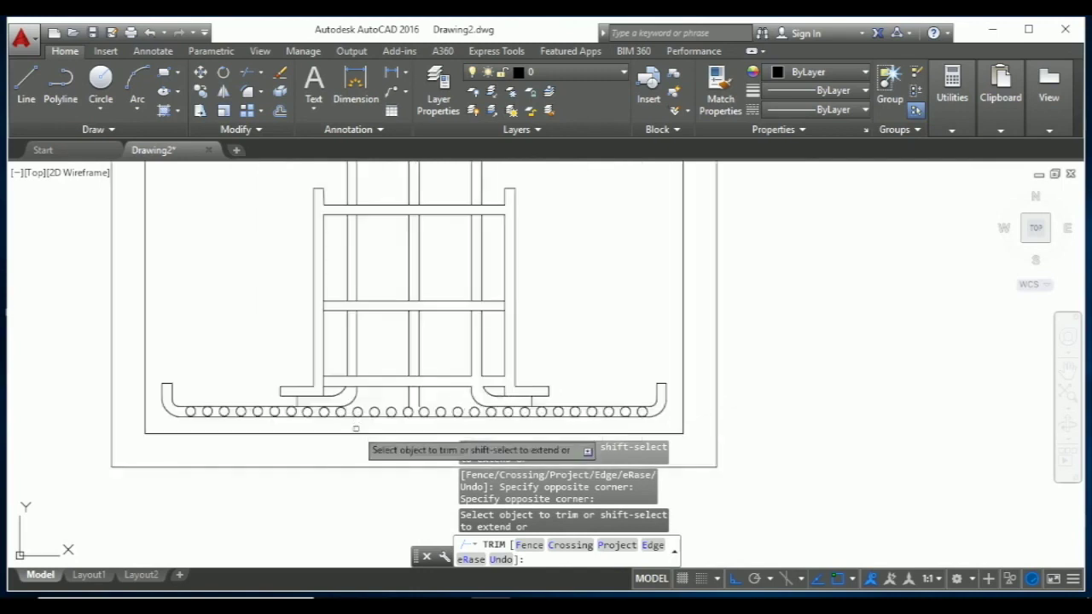
{"action": "scroll", "coordinate": [375, 448], "scroll_direction": "down", "scroll_amount": 3}
{"action": "scroll", "coordinate": [394, 435], "scroll_direction": "down", "scroll_amount": 3}
{"action": "scroll", "coordinate": [396, 367], "scroll_direction": "down", "scroll_amount": 2}
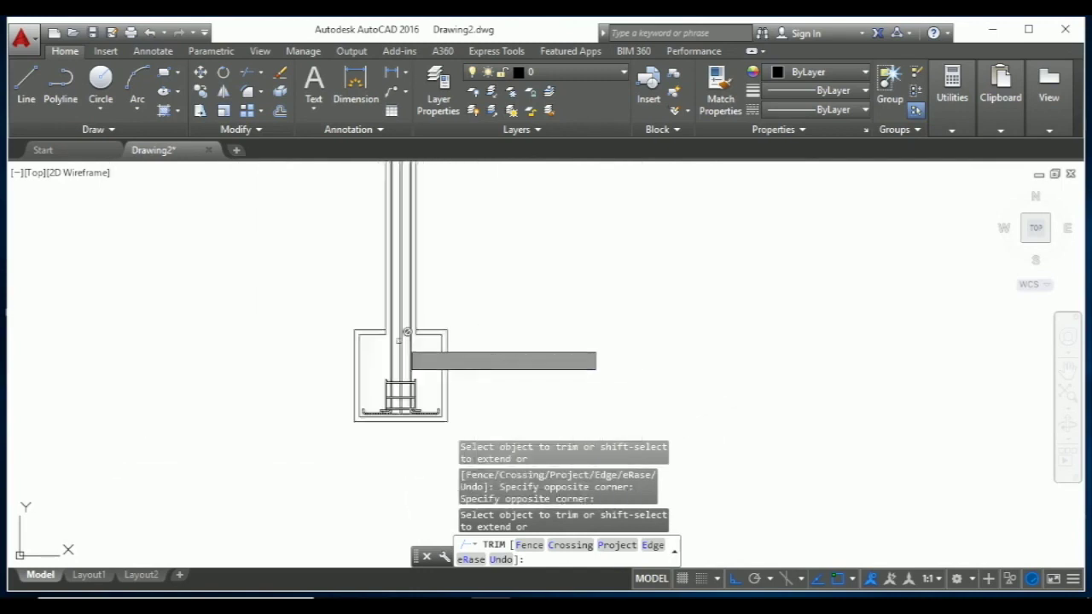
{"action": "scroll", "coordinate": [400, 311], "scroll_direction": "down", "scroll_amount": 2}
{"action": "scroll", "coordinate": [396, 357], "scroll_direction": "up", "scroll_amount": 4}
{"action": "scroll", "coordinate": [383, 296], "scroll_direction": "up", "scroll_amount": 4}
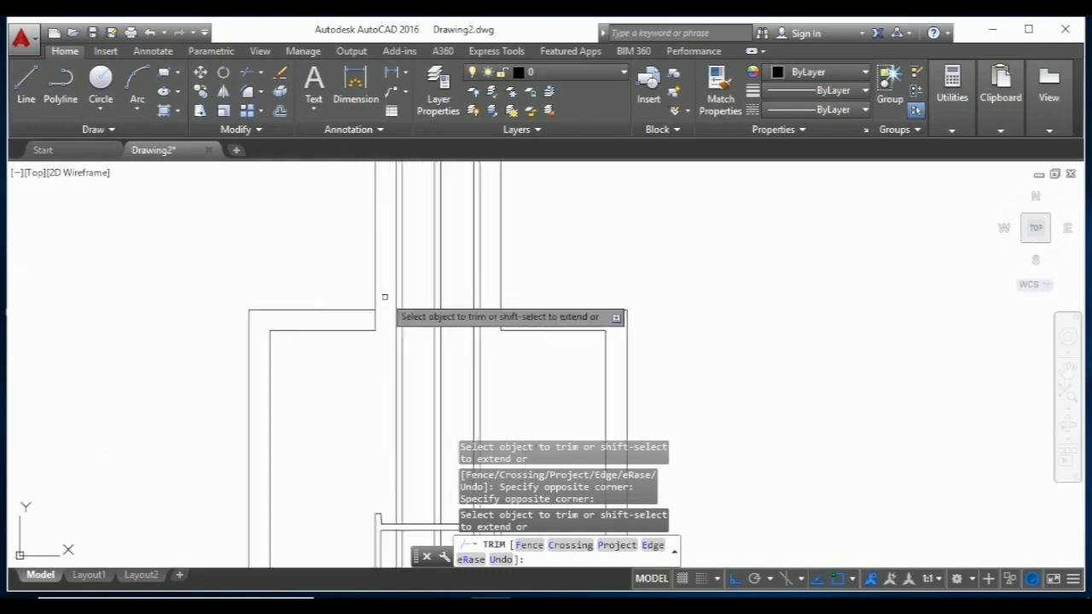
{"action": "key", "text": "Escape"}
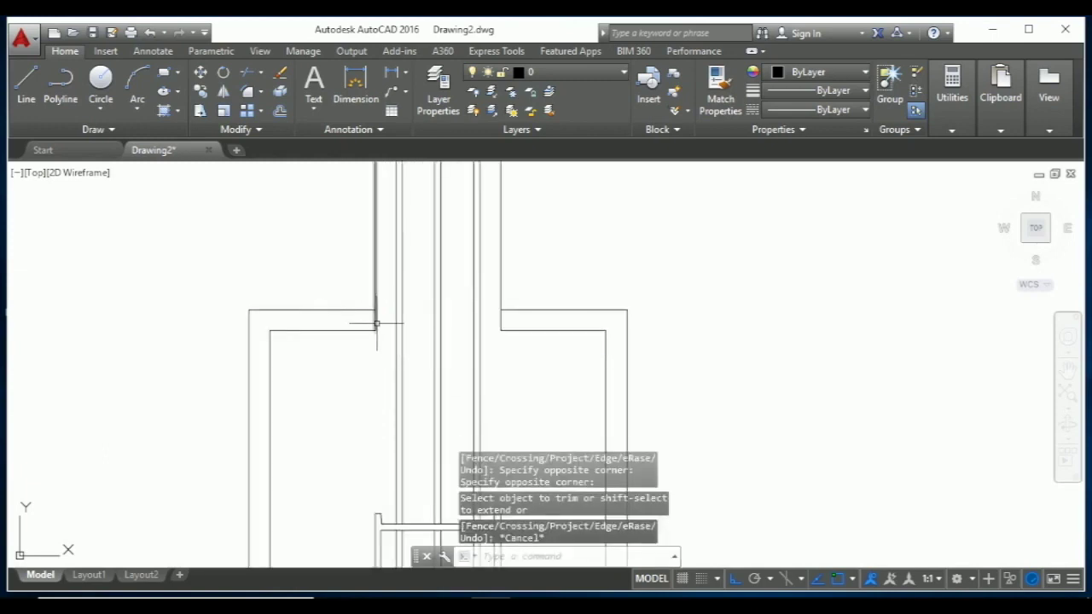
{"action": "scroll", "coordinate": [486, 345], "scroll_direction": "down", "scroll_amount": 2}
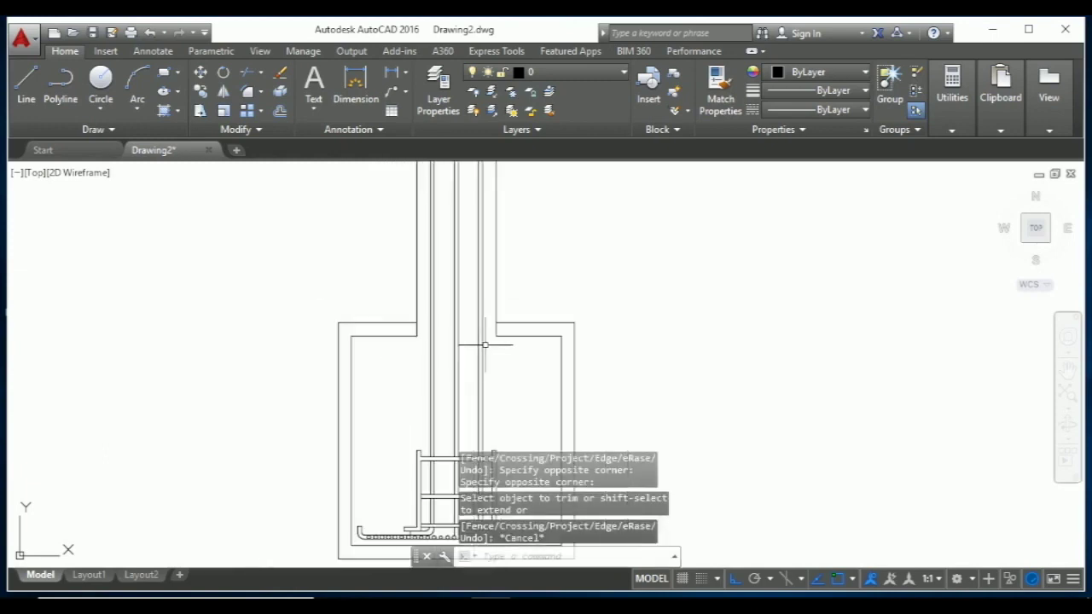
{"action": "scroll", "coordinate": [483, 366], "scroll_direction": "down", "scroll_amount": 2}
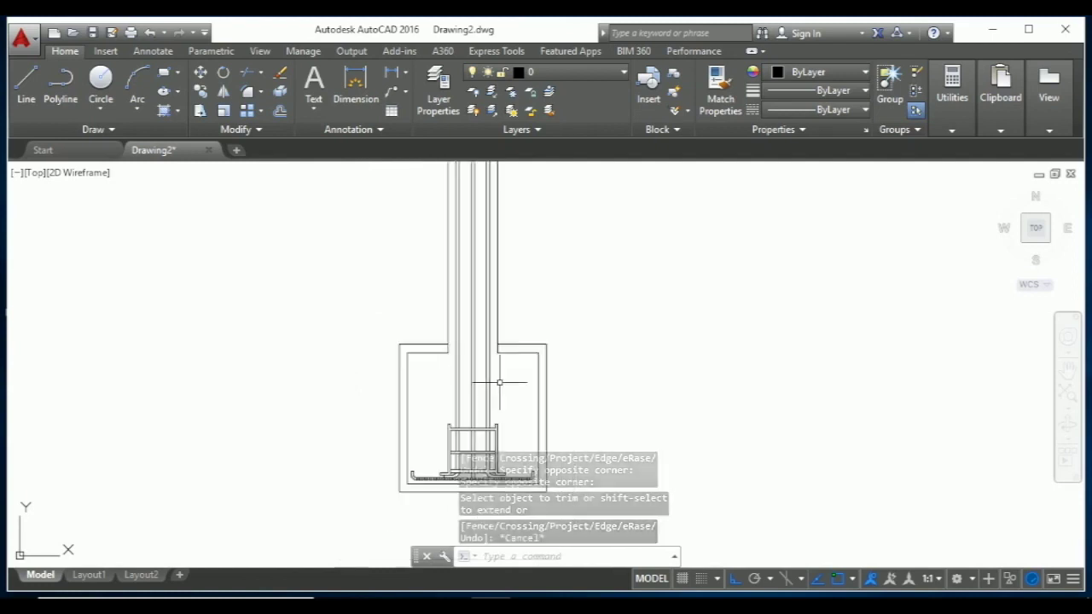
{"action": "scroll", "coordinate": [443, 333], "scroll_direction": "up", "scroll_amount": 2}
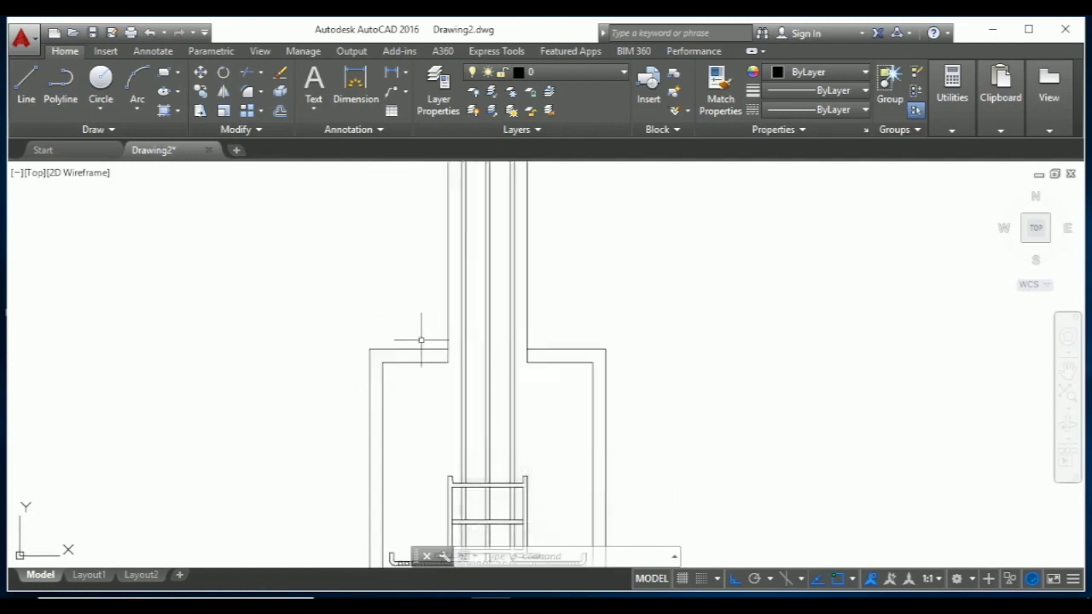
{"action": "scroll", "coordinate": [420, 339], "scroll_direction": "down", "scroll_amount": 1}
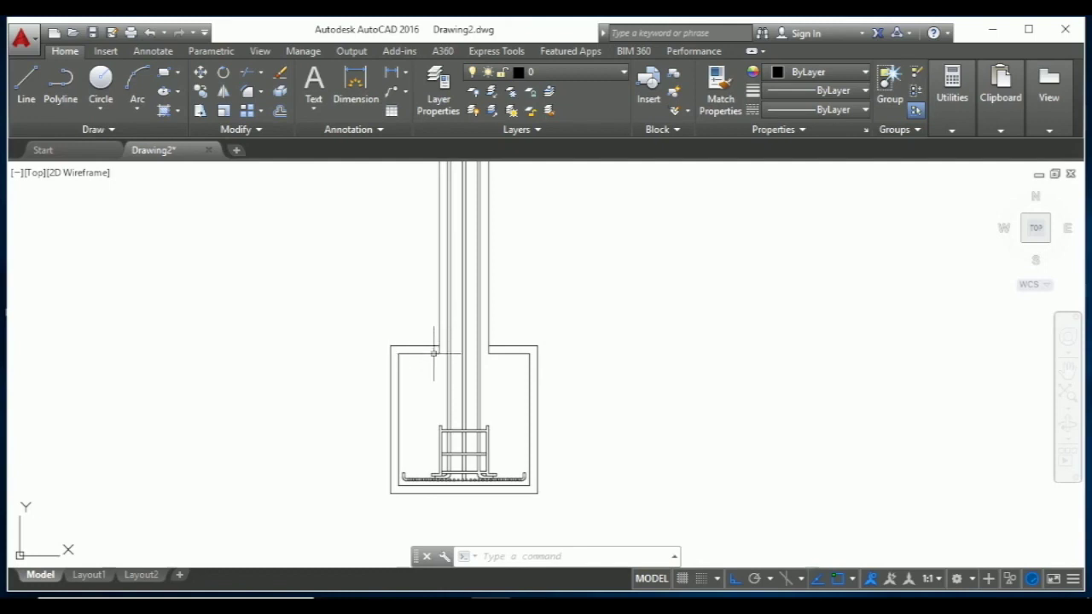
{"action": "scroll", "coordinate": [434, 352], "scroll_direction": "up", "scroll_amount": 2}
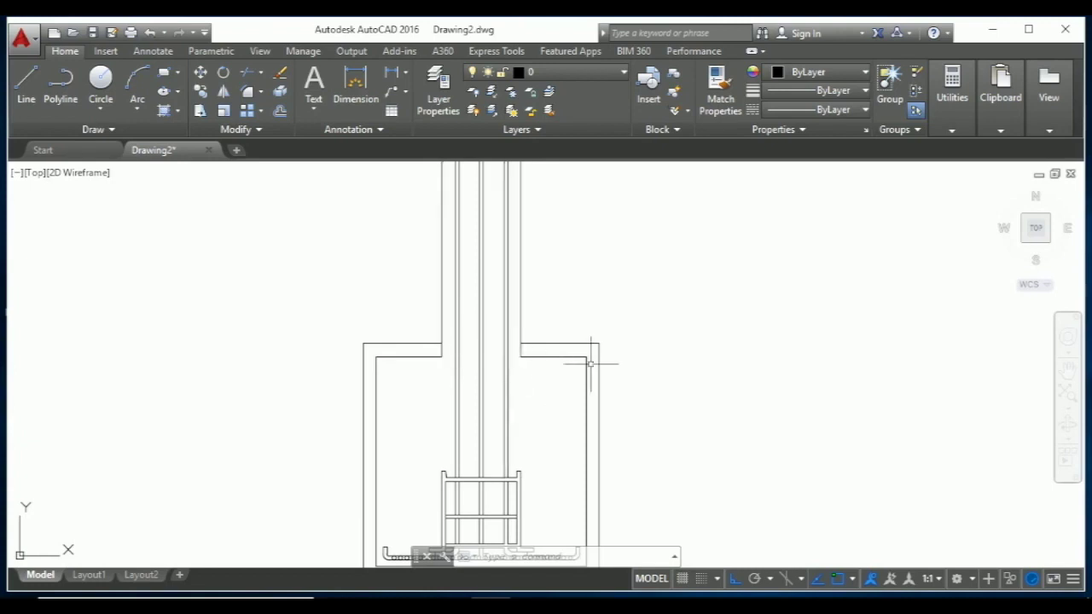
{"action": "key", "text": "Escape"}
{"action": "key", "text": "Escape"}
{"action": "key", "text": "Escape"}
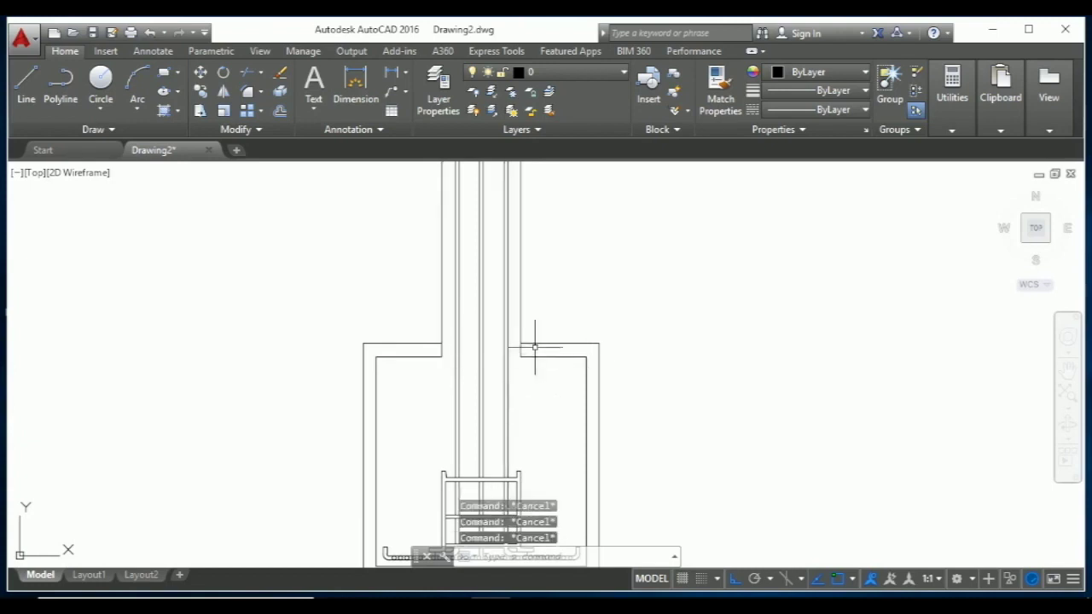
{"action": "type", "text": "o"}
Step: Offset the pedestal's right and left edges 2 inches outward
{"action": "key", "text": "Return"}
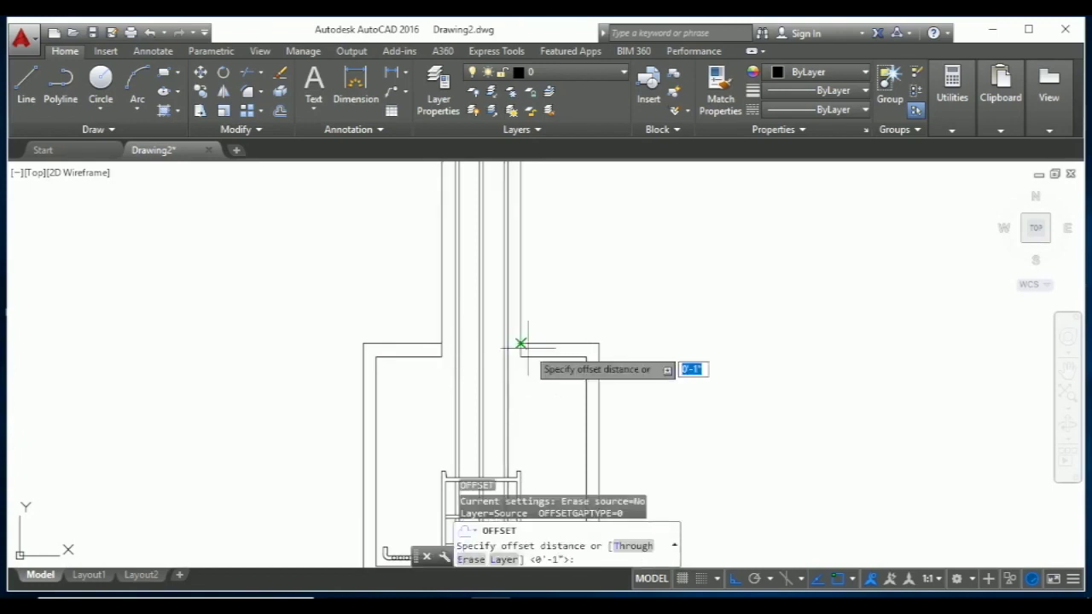
{"action": "type", "text": "2"}
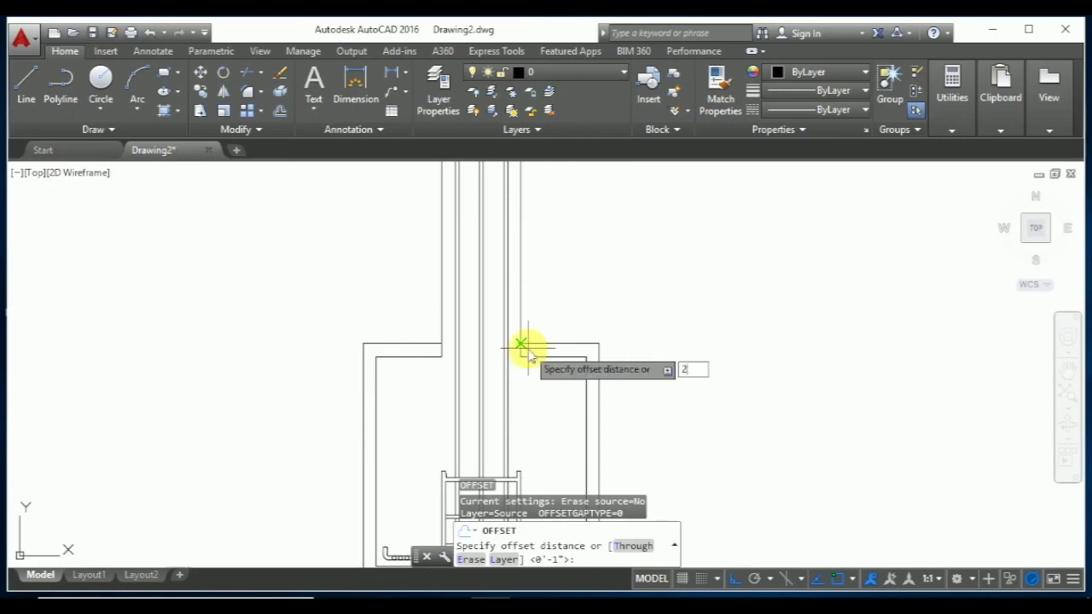
{"action": "key", "text": "Return"}
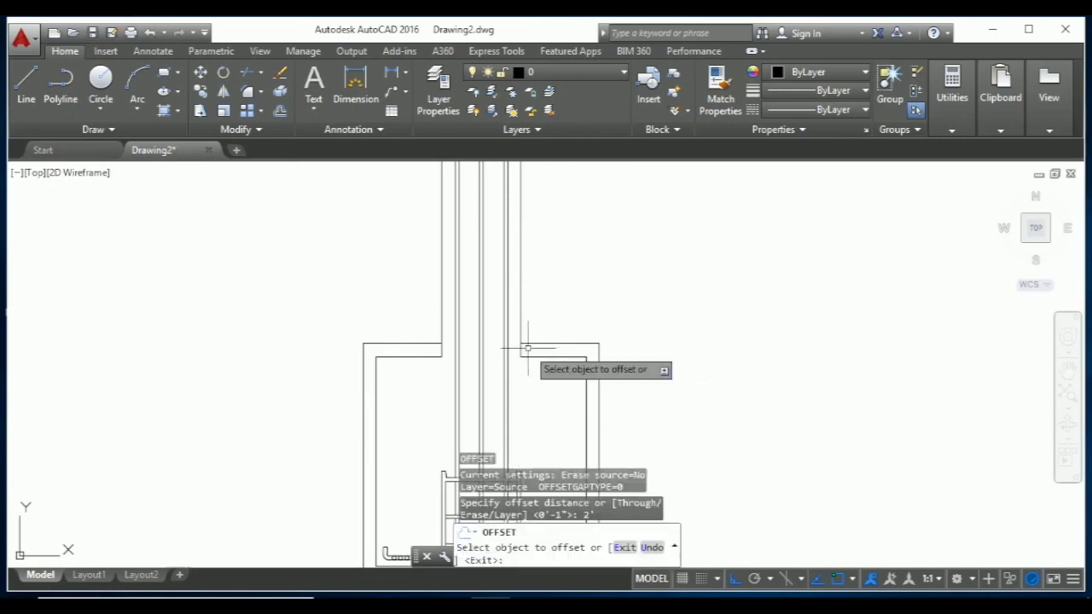
{"action": "key", "text": "Escape"}
{"action": "right_click", "coordinate": [525, 347]}
{"action": "type", "text": "2'"}
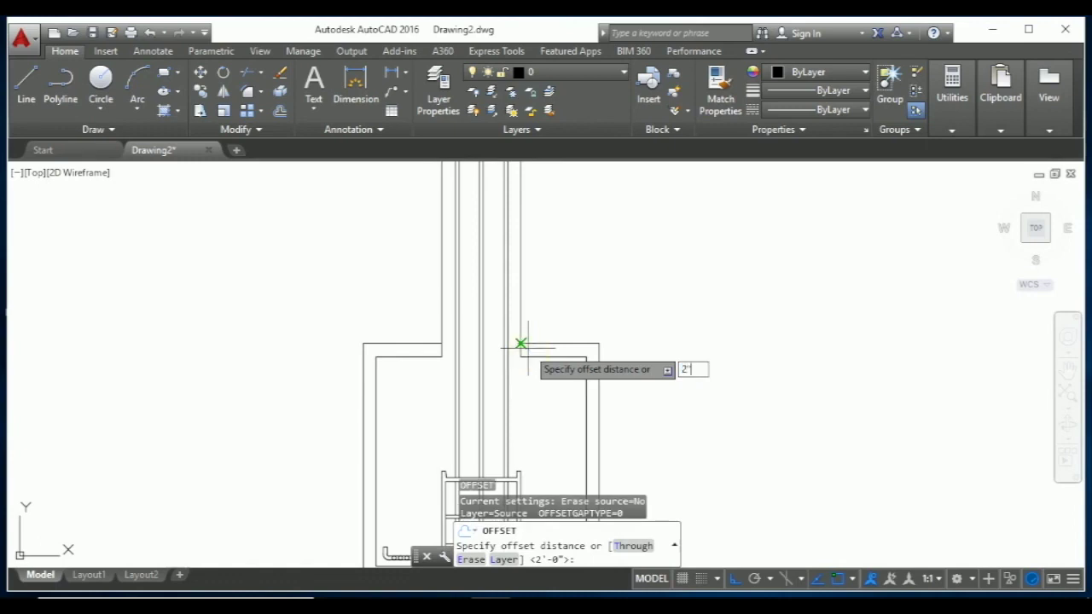
{"action": "key", "text": "Return"}
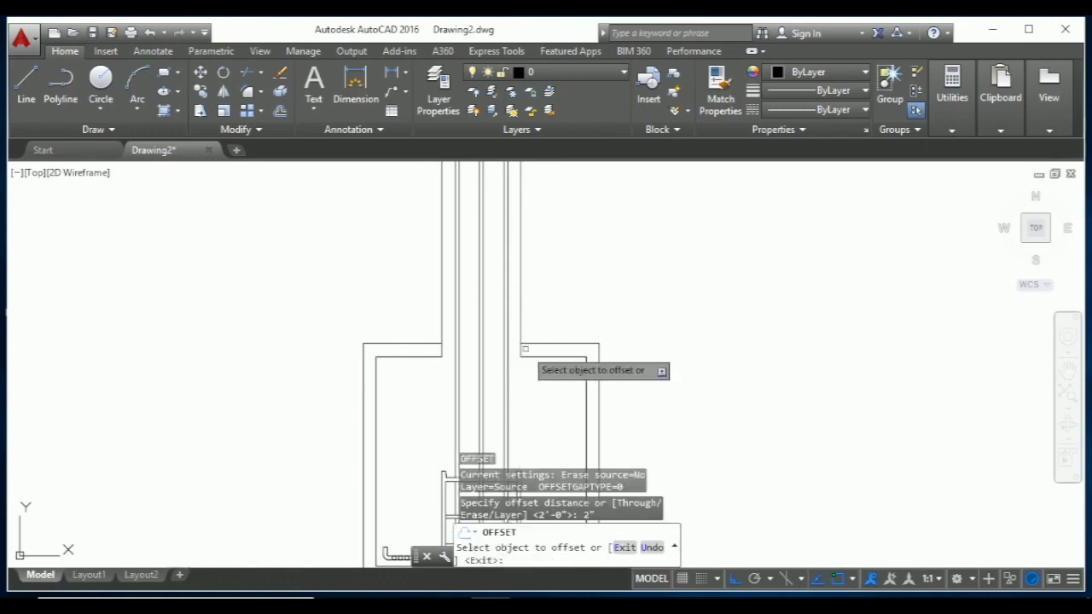
{"action": "left_click", "coordinate": [520, 348]}
{"action": "left_click", "coordinate": [555, 363]}
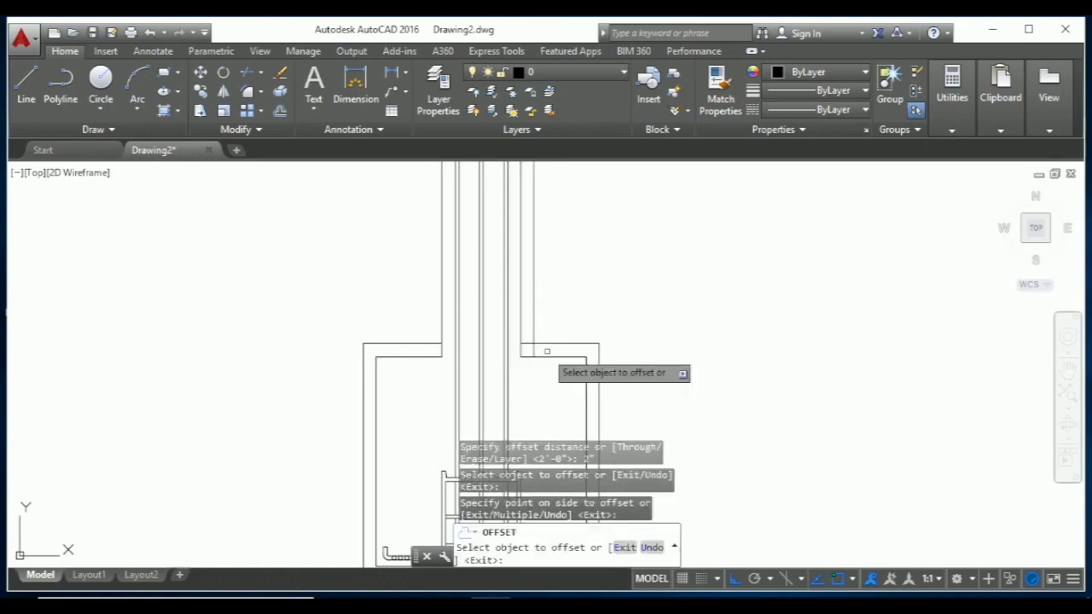
{"action": "left_click", "coordinate": [440, 350]}
{"action": "left_click", "coordinate": [405, 348]}
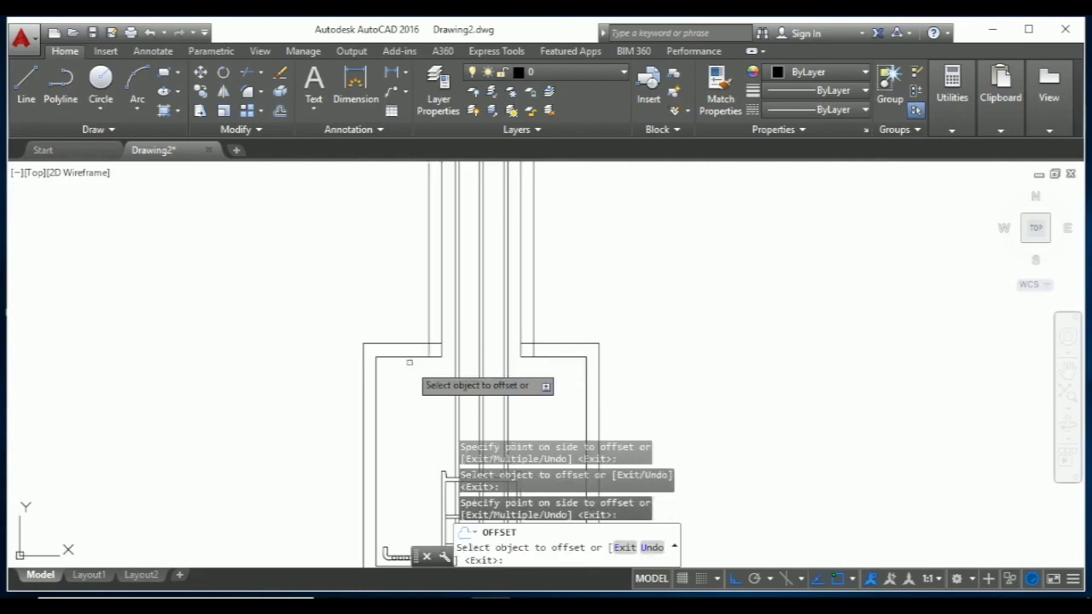
Step: Offset the left and right footing top lines 2 inches downward
{"action": "left_click", "coordinate": [407, 356]}
{"action": "left_click", "coordinate": [417, 373]}
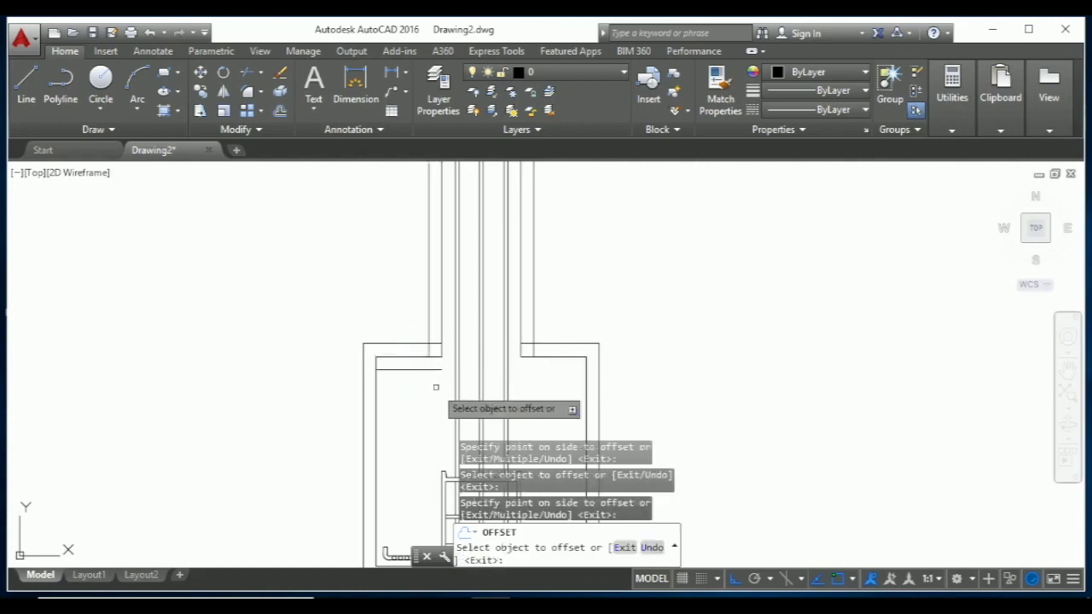
{"action": "left_click", "coordinate": [549, 356]}
{"action": "left_click", "coordinate": [551, 388]}
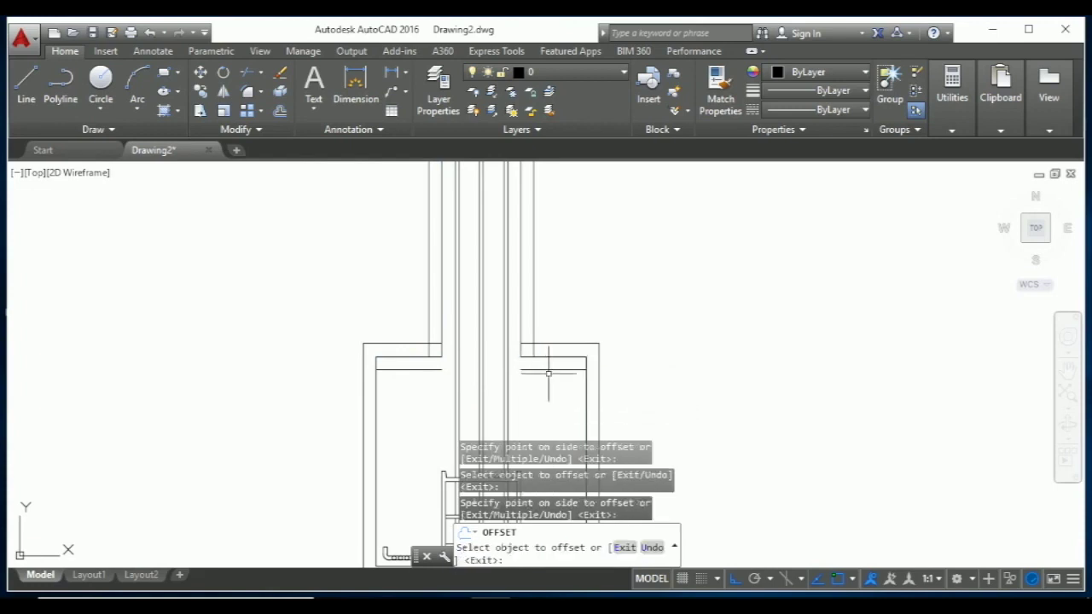
{"action": "key", "text": "Escape"}
{"action": "scroll", "coordinate": [543, 333], "scroll_direction": "up", "scroll_amount": 2}
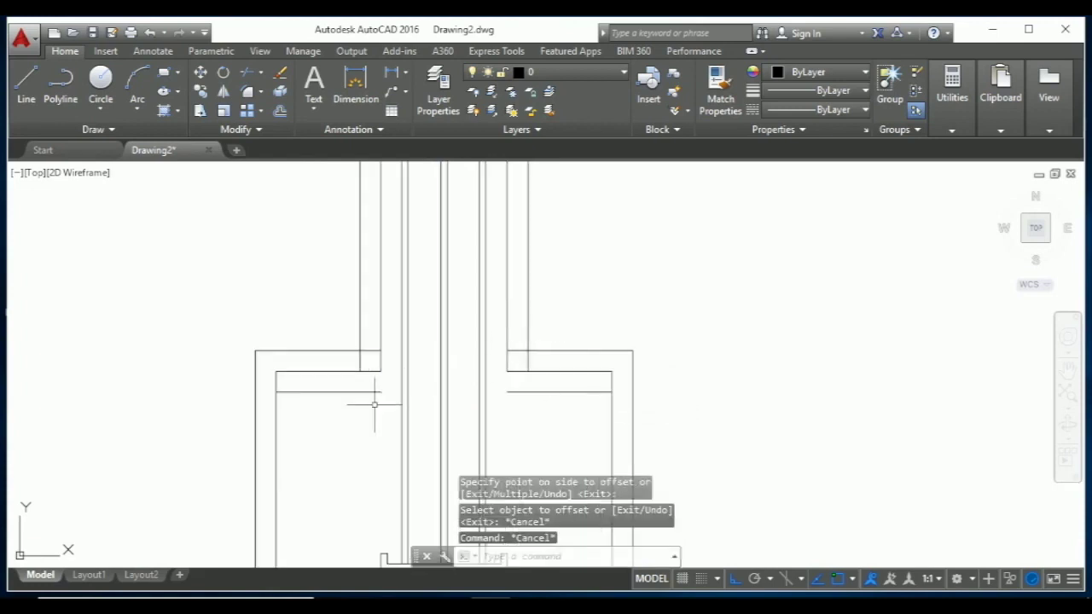
{"action": "type", "text": "el"}
Step: Extend the new left and right pedestal-side lines down to the footing
{"action": "key", "text": "Return"}
{"action": "key", "text": "Return"}
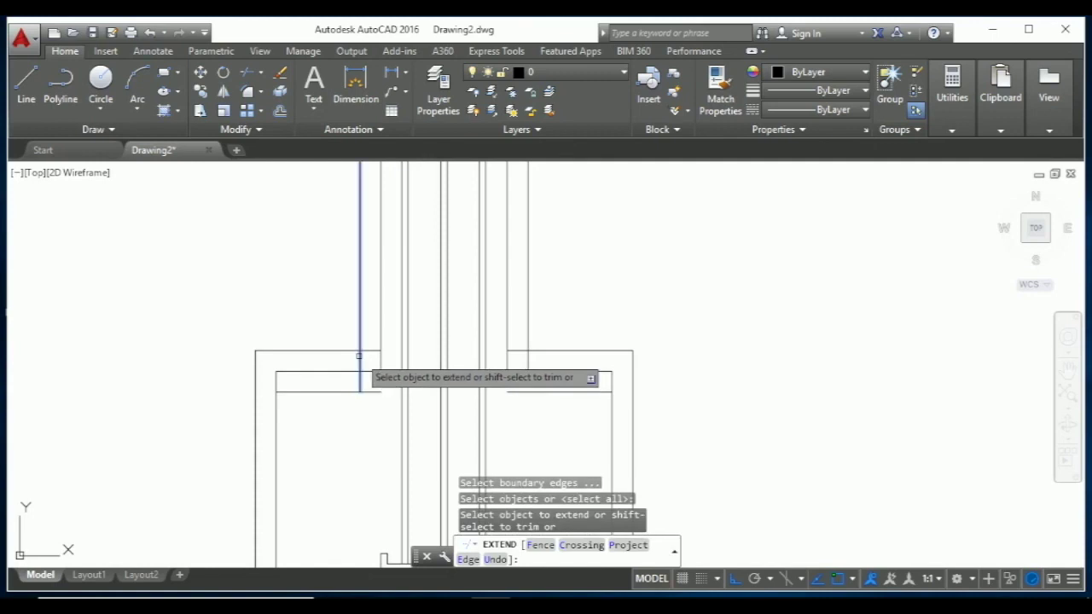
{"action": "left_click", "coordinate": [359, 362]}
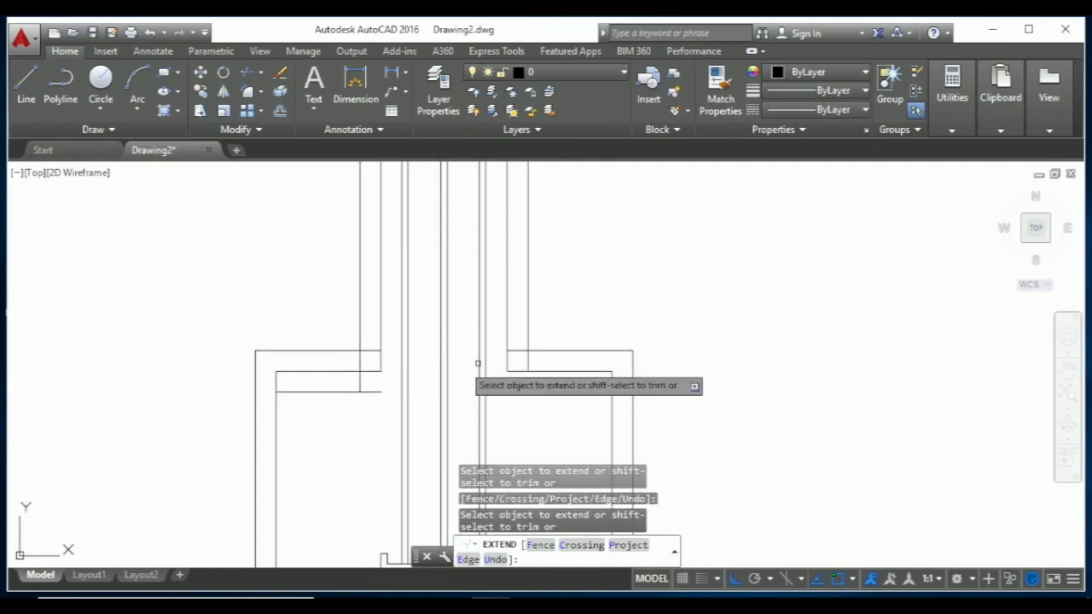
{"action": "left_click", "coordinate": [530, 358]}
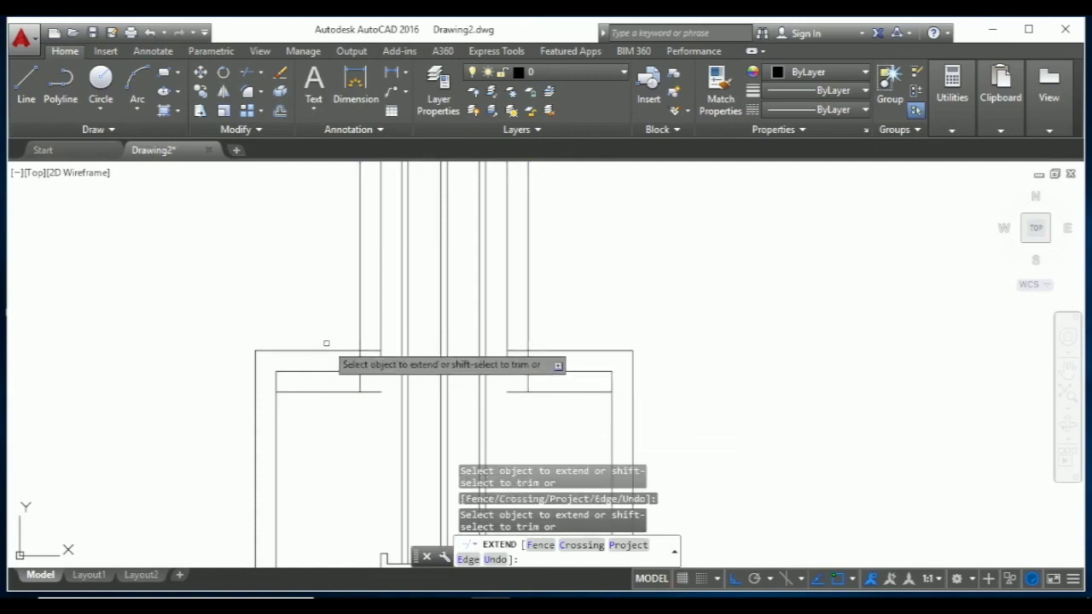
{"action": "key", "text": "Escape"}
{"action": "type", "text": "tr"}
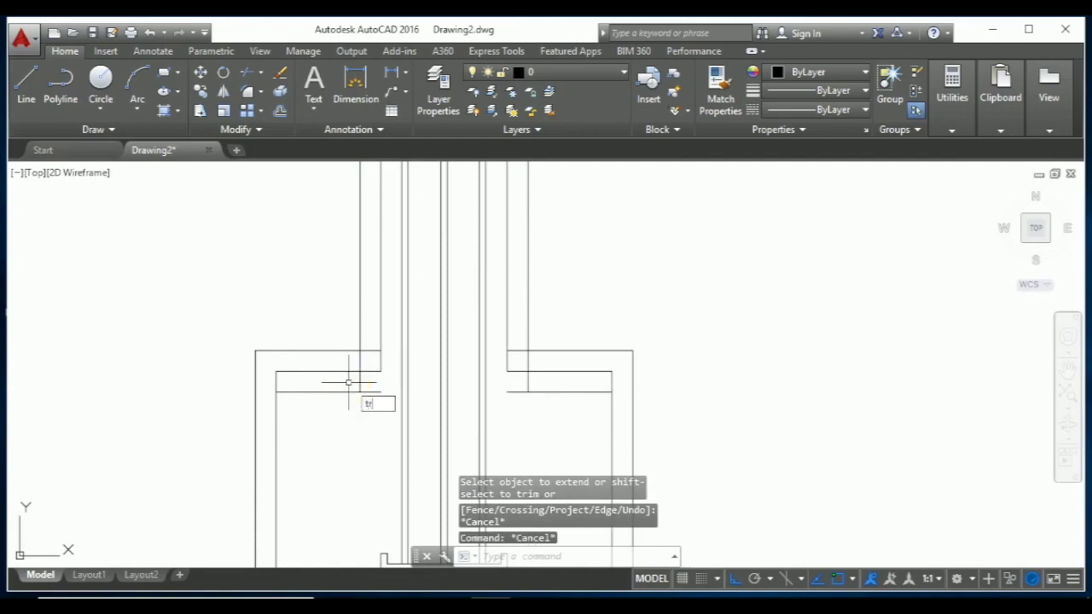
Step: Trim the new lines above the footing, the original footing top segments and the right notch pieces
{"action": "key", "text": "Return"}
{"action": "key", "text": "Return"}
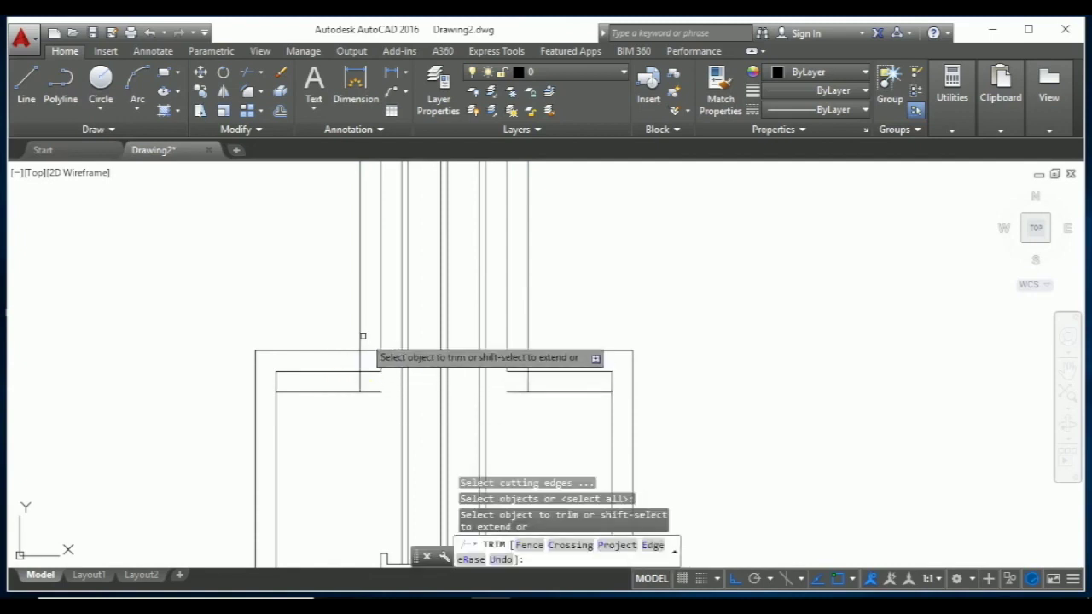
{"action": "left_click", "coordinate": [358, 335]}
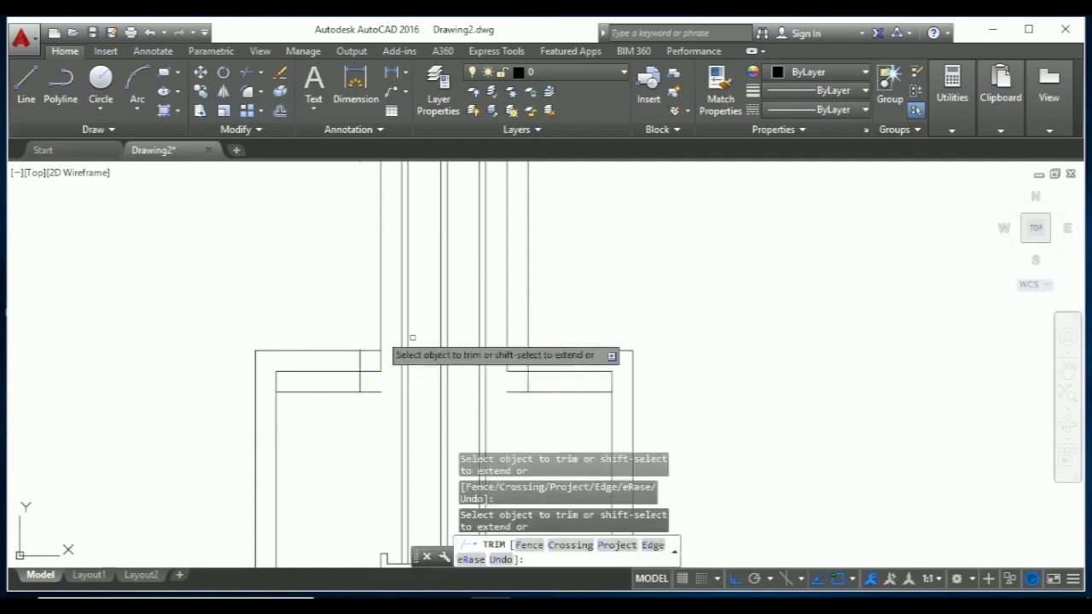
{"action": "left_click", "coordinate": [529, 341]}
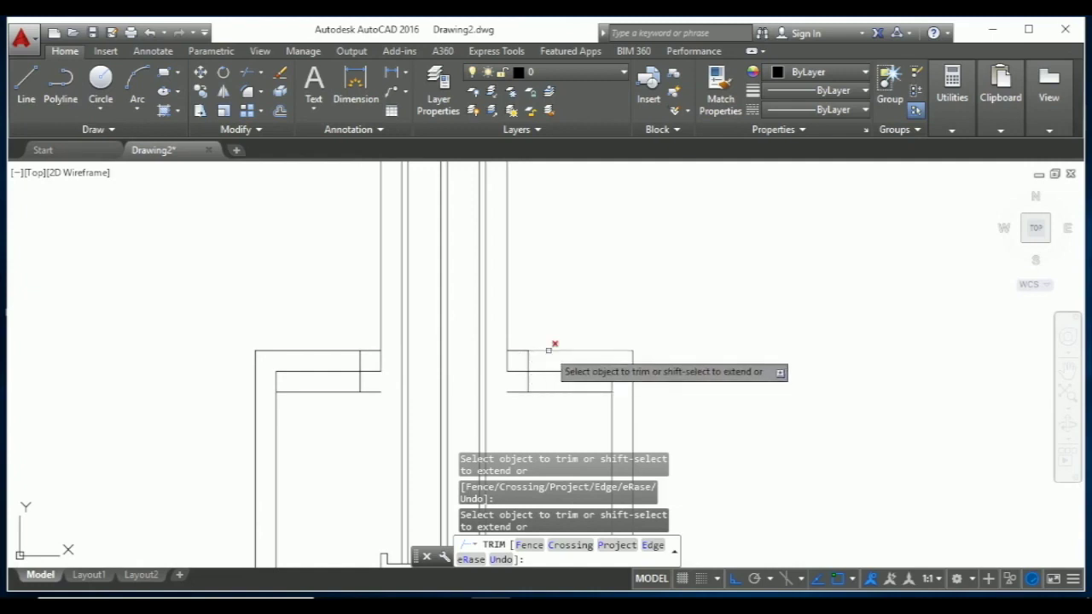
{"action": "left_click", "coordinate": [549, 350]}
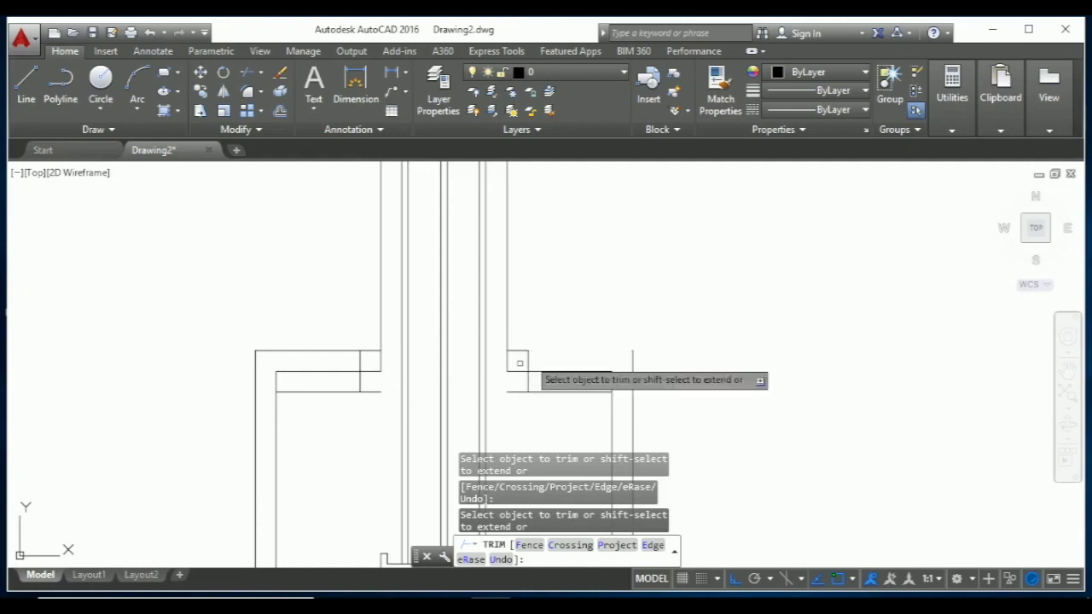
{"action": "left_click", "coordinate": [348, 349]}
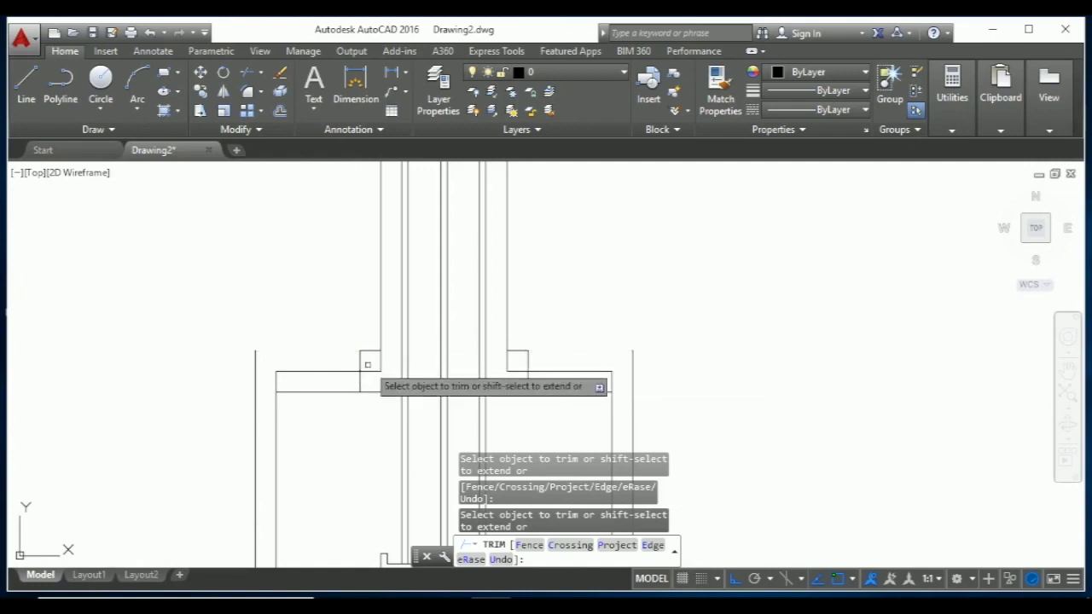
{"action": "left_click", "coordinate": [516, 371]}
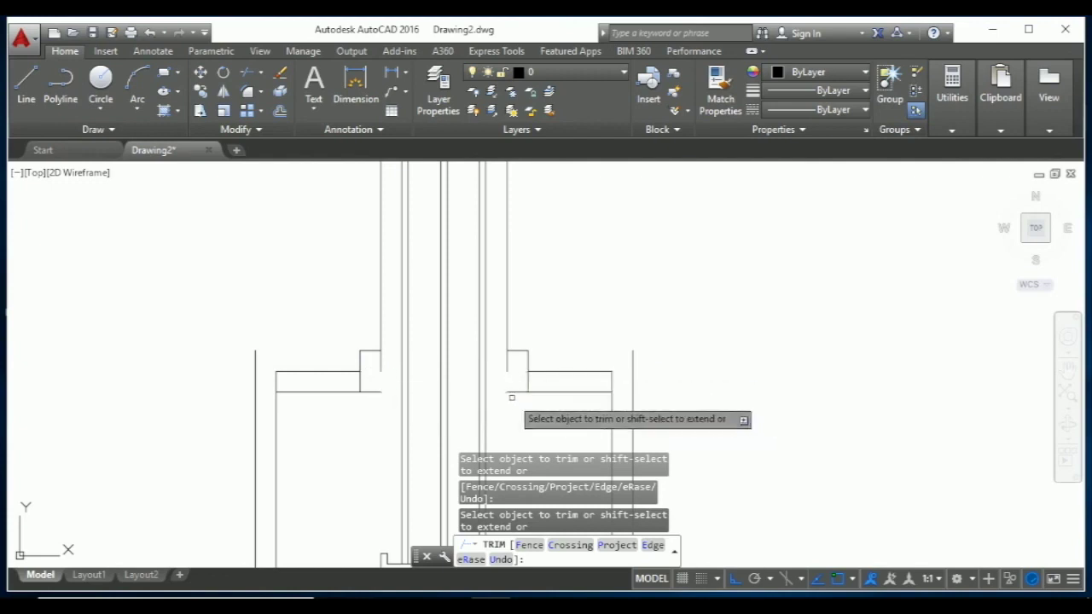
{"action": "left_click", "coordinate": [515, 391]}
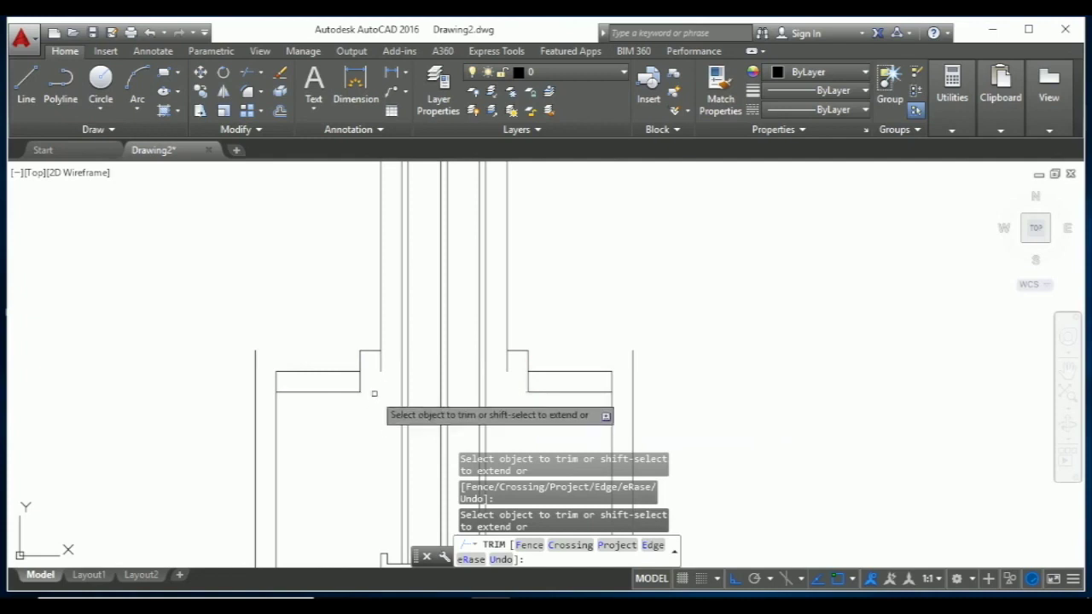
{"action": "key", "text": "Escape"}
Step: Delete the leftover top lines of the left and right notches
{"action": "left_click", "coordinate": [322, 371]}
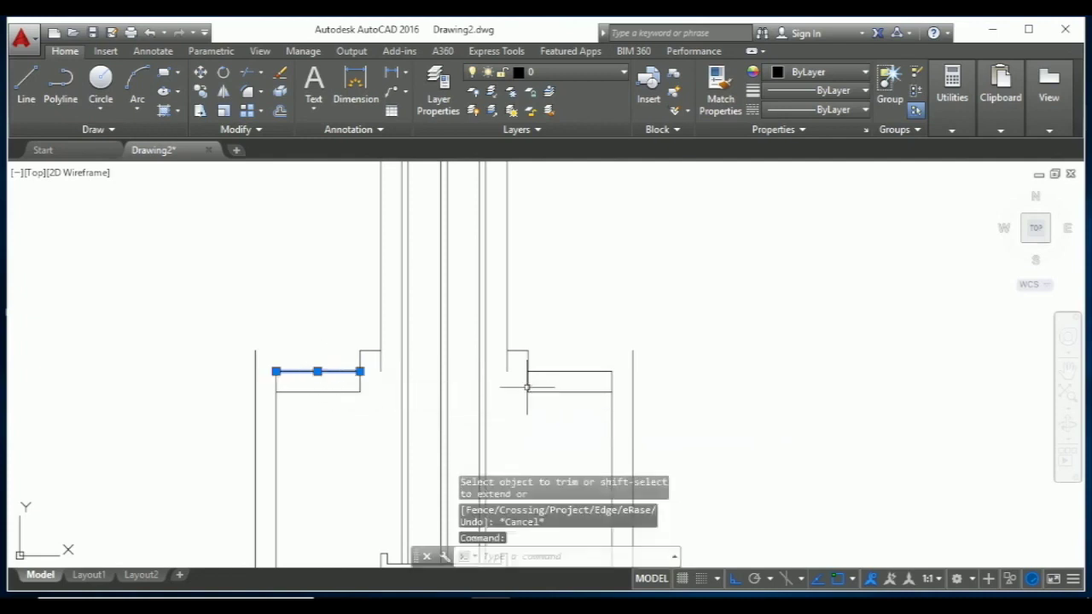
{"action": "left_click", "coordinate": [567, 371]}
{"action": "key", "text": "Delete"}
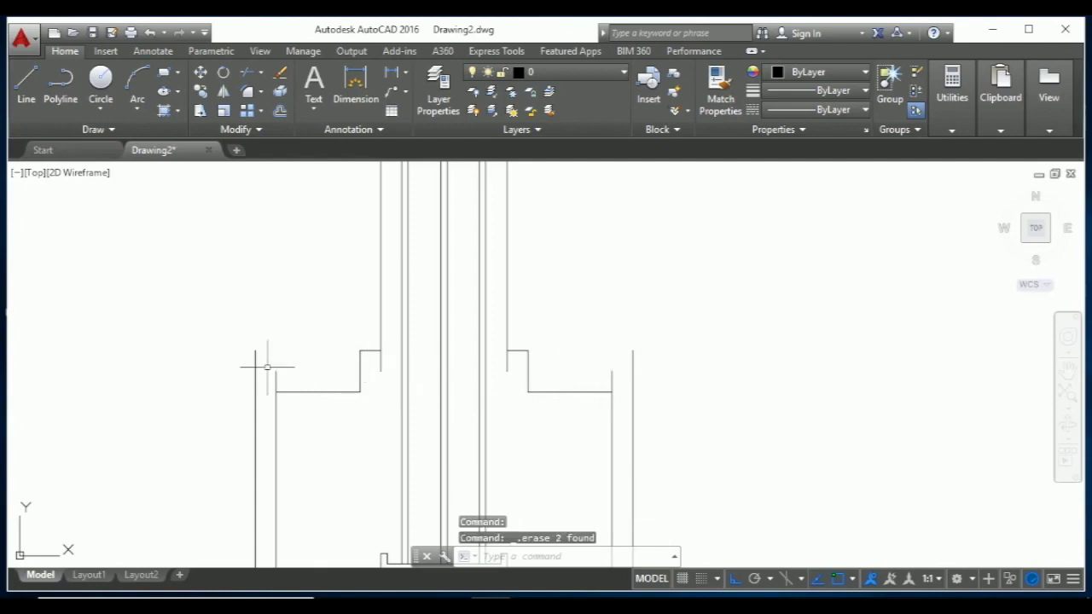
{"action": "scroll", "coordinate": [313, 345], "scroll_direction": "down", "scroll_amount": 2}
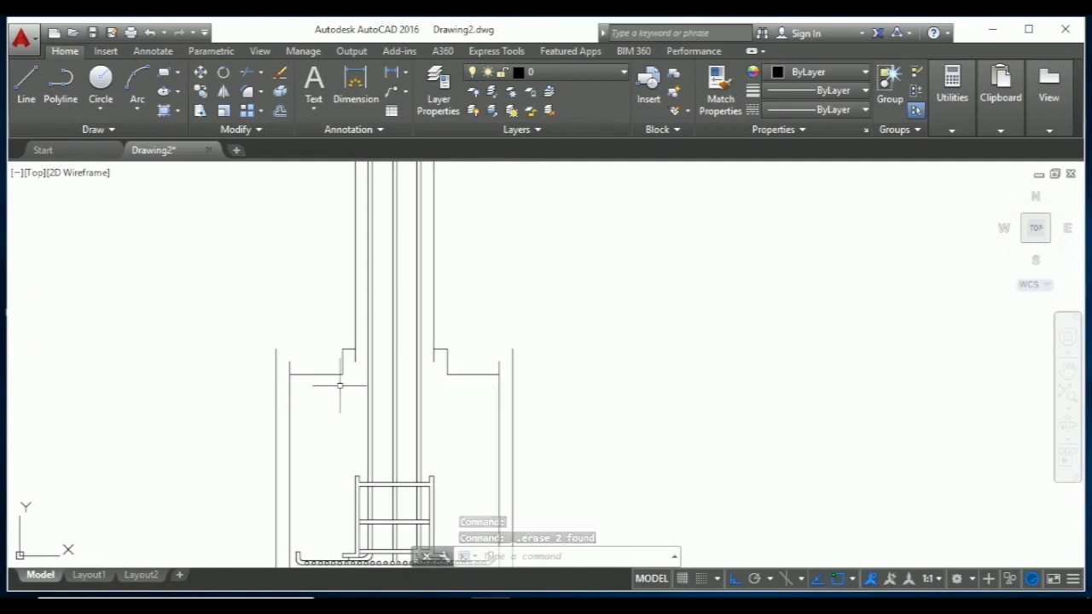
{"action": "scroll", "coordinate": [342, 388], "scroll_direction": "down", "scroll_amount": 2}
{"action": "scroll", "coordinate": [339, 386], "scroll_direction": "up", "scroll_amount": 2}
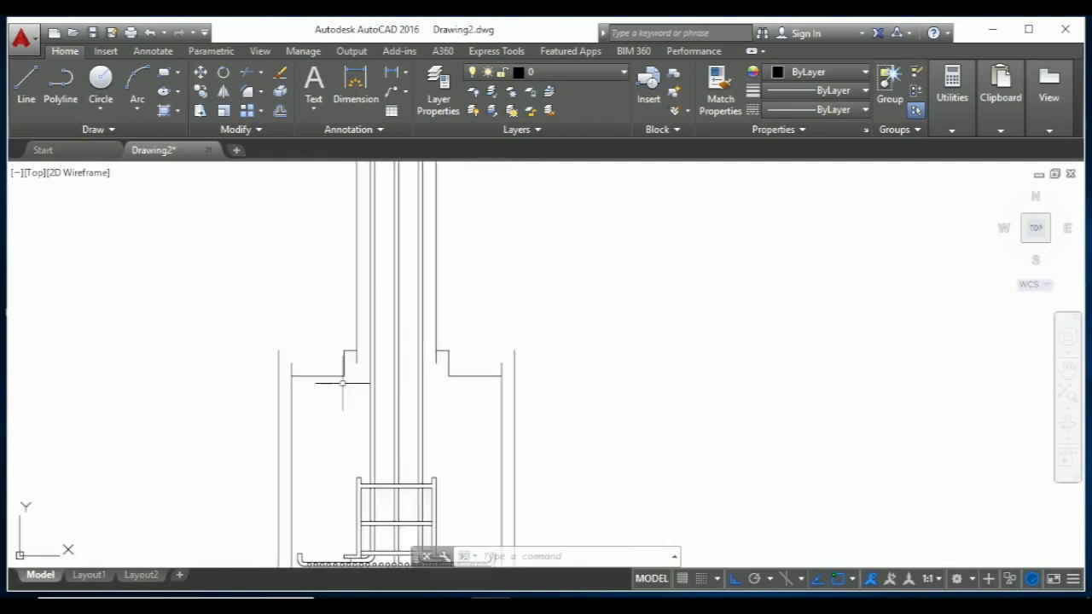
Step: Draw a line from the footing's top-left corner to its top-right corner
{"action": "key", "text": "Return"}
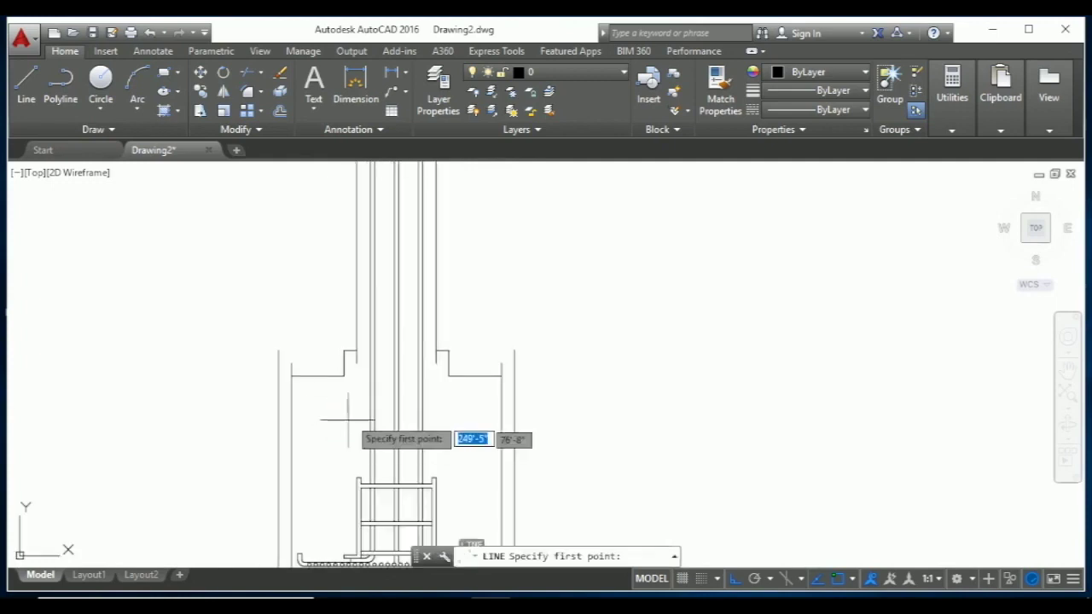
{"action": "left_click", "coordinate": [278, 350]}
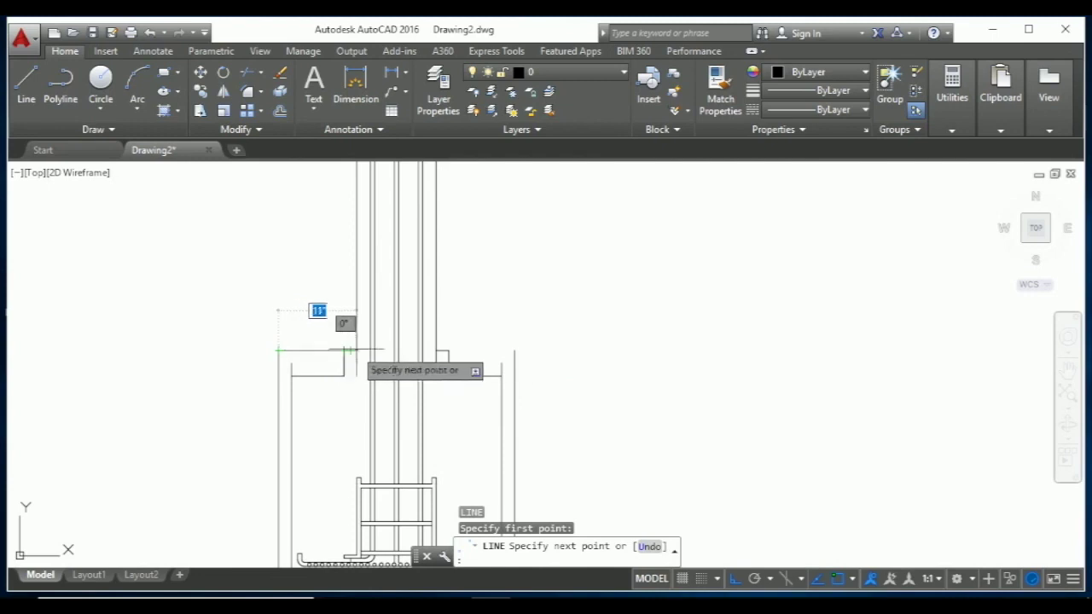
{"action": "left_click", "coordinate": [514, 350]}
{"action": "key", "text": "Escape"}
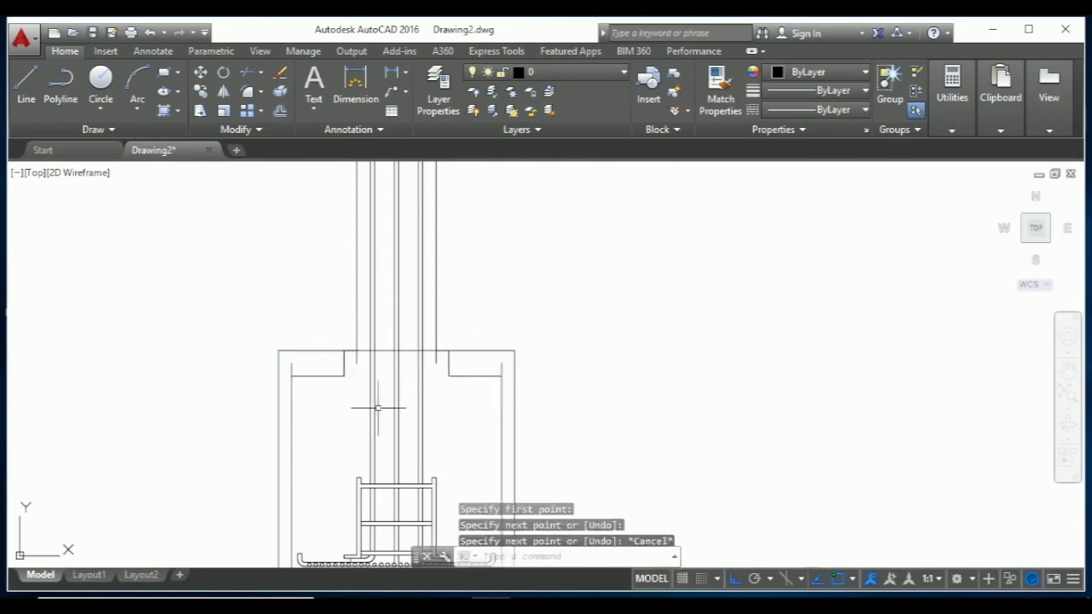
{"action": "scroll", "coordinate": [384, 391], "scroll_direction": "down", "scroll_amount": 2}
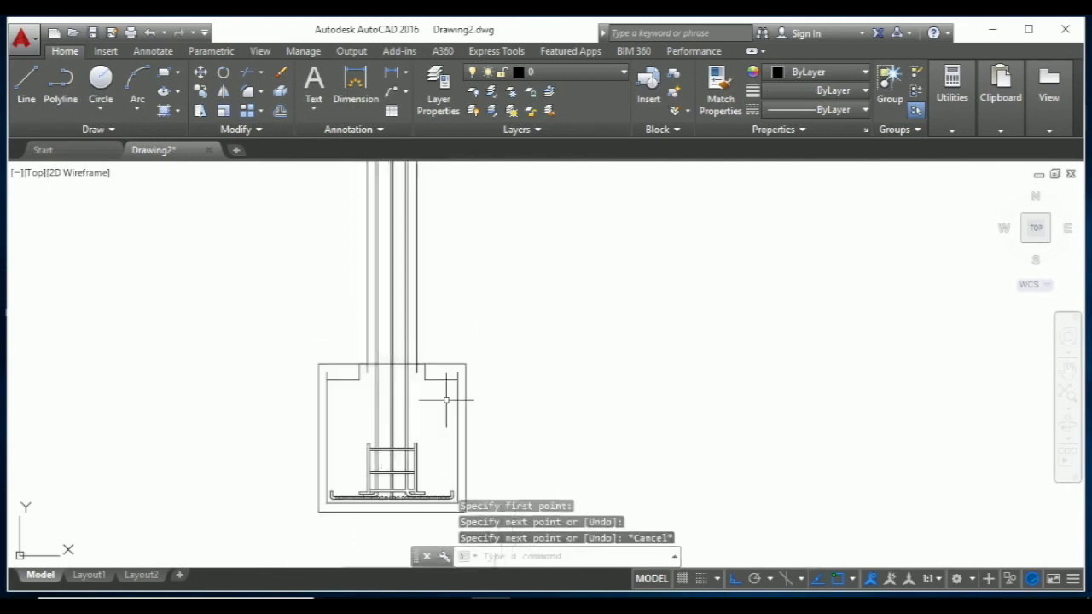
{"action": "scroll", "coordinate": [451, 362], "scroll_direction": "down", "scroll_amount": 1}
{"action": "scroll", "coordinate": [447, 358], "scroll_direction": "up", "scroll_amount": 1}
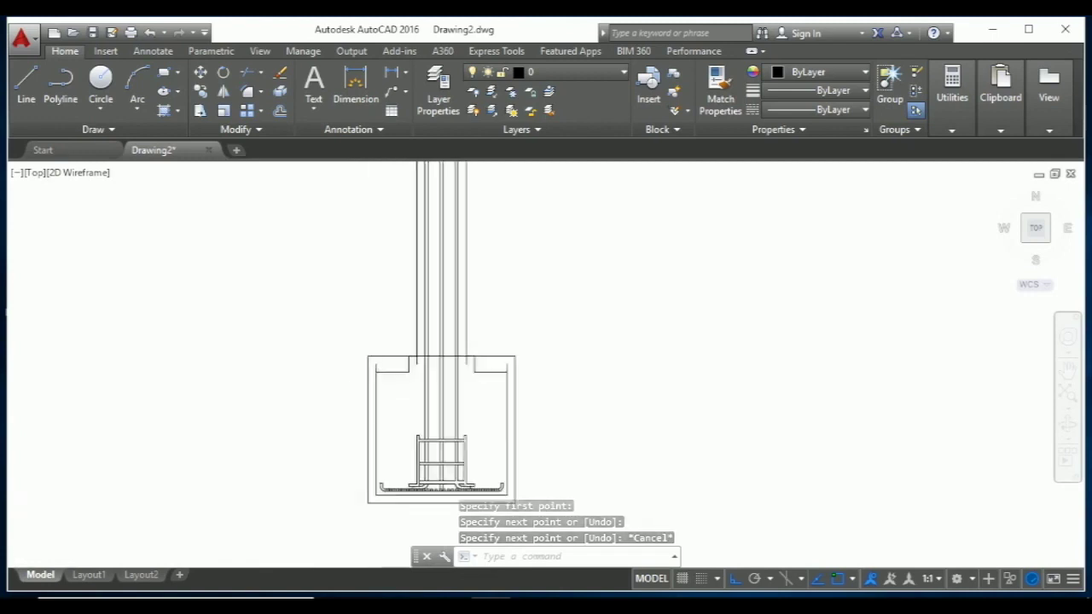
{"action": "scroll", "coordinate": [443, 354], "scroll_direction": "up", "scroll_amount": 1}
{"action": "scroll", "coordinate": [441, 350], "scroll_direction": "up", "scroll_amount": 2}
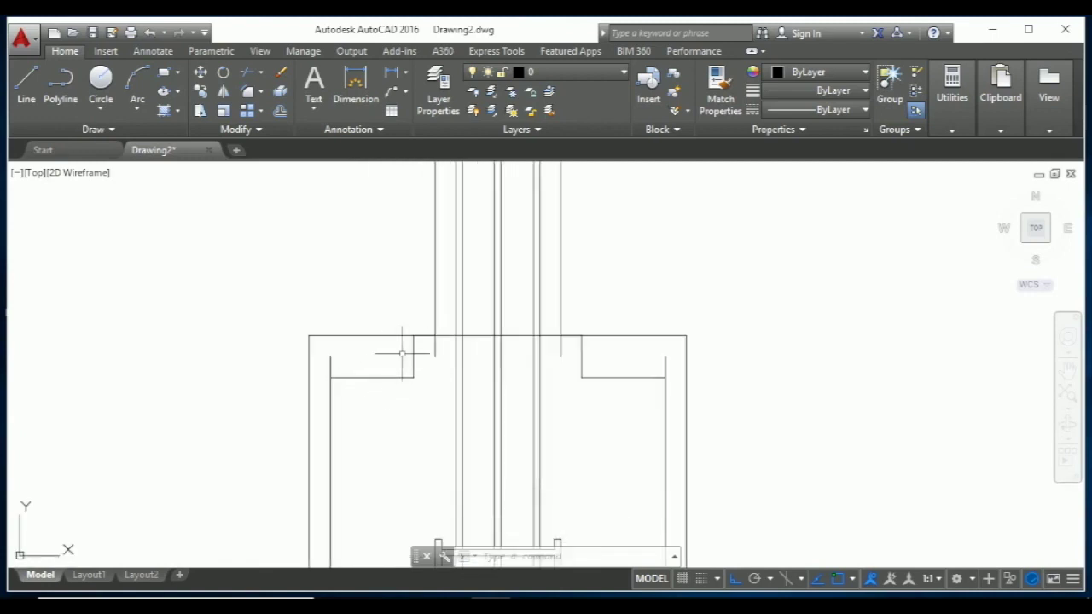
{"action": "key", "text": "Escape"}
{"action": "key", "text": "Escape"}
{"action": "type", "text": "tr"}
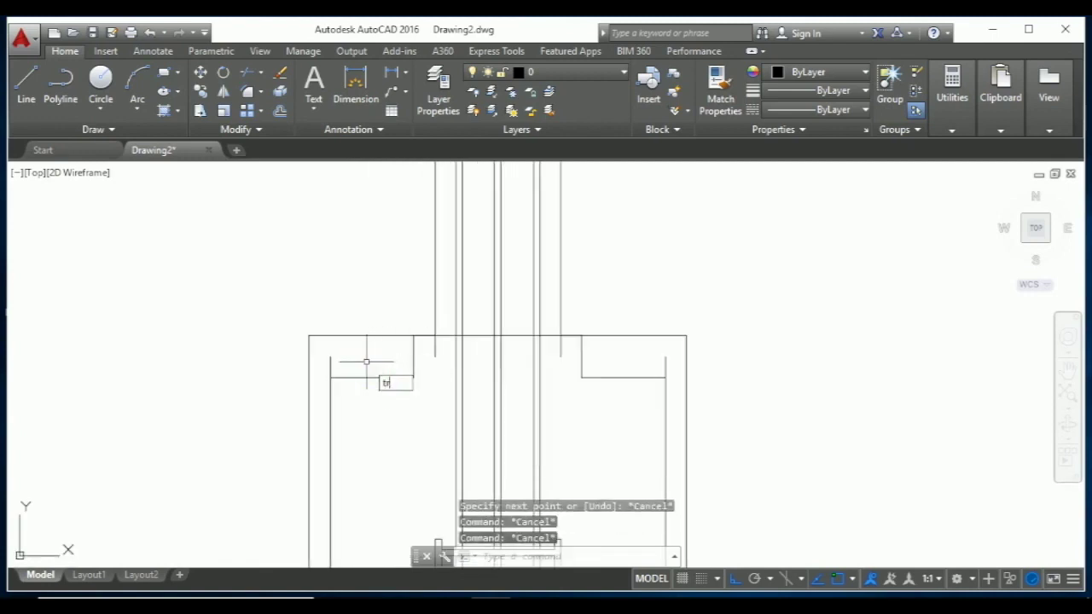
Step: Trim the wall stub sticking up above the footing's left notch, using all objects as cutting edges
{"action": "key", "text": "Return"}
{"action": "key", "text": "Return"}
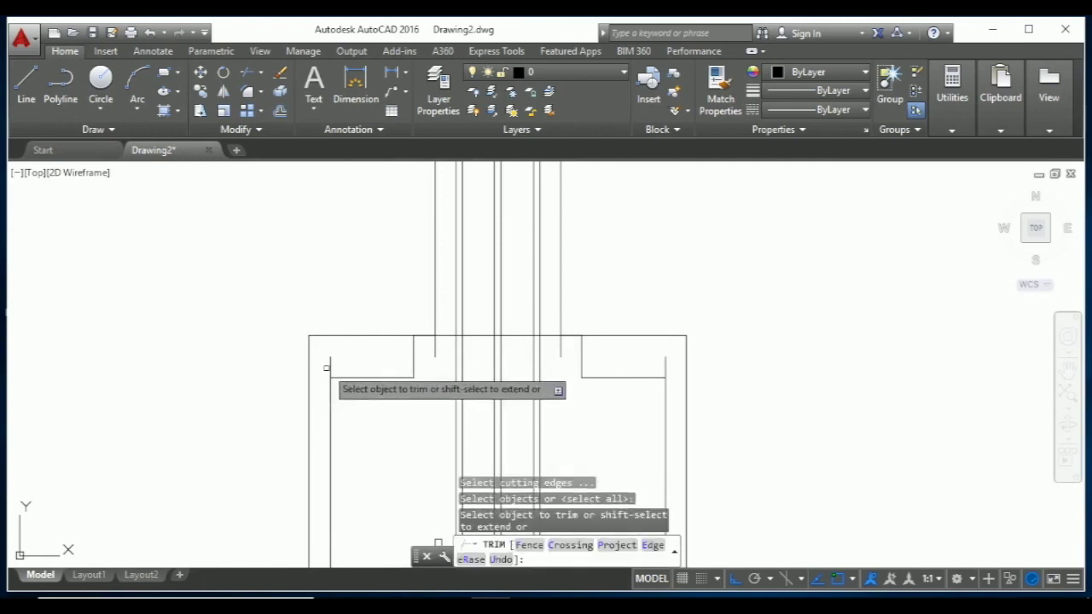
{"action": "left_click", "coordinate": [330, 365]}
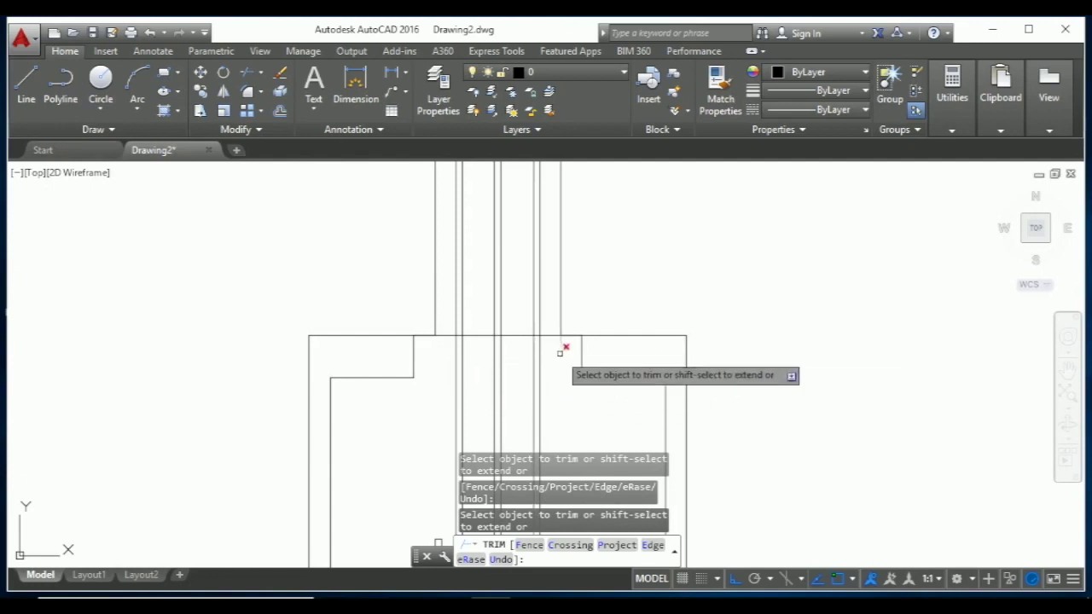
{"action": "scroll", "coordinate": [541, 370], "scroll_direction": "down", "scroll_amount": 3}
{"action": "scroll", "coordinate": [524, 366], "scroll_direction": "down", "scroll_amount": 2}
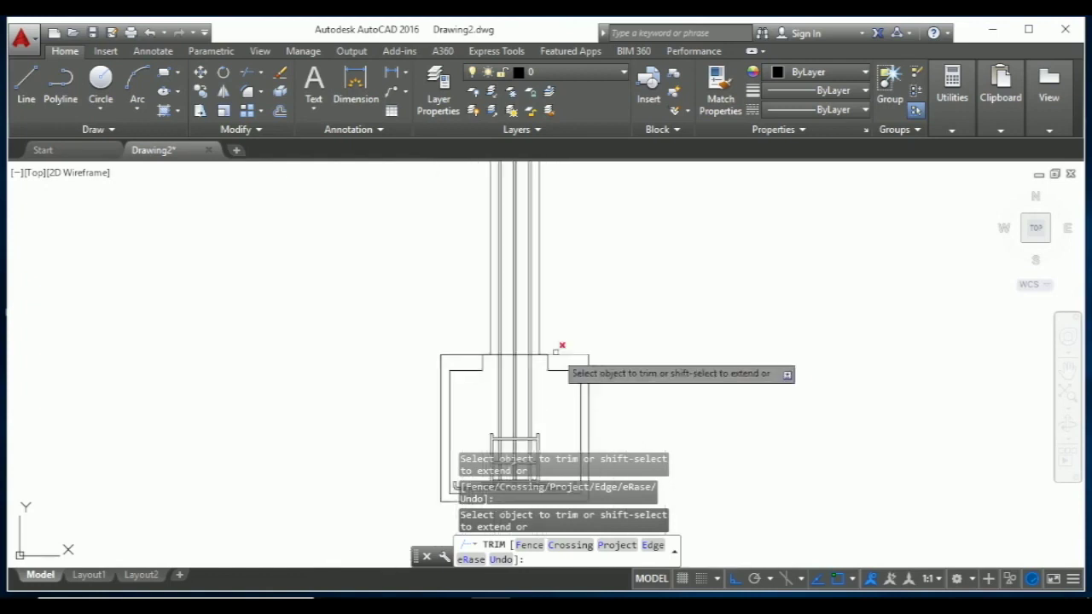
{"action": "scroll", "coordinate": [560, 349], "scroll_direction": "down", "scroll_amount": 2}
{"action": "scroll", "coordinate": [588, 380], "scroll_direction": "down", "scroll_amount": 1}
{"action": "scroll", "coordinate": [583, 410], "scroll_direction": "up", "scroll_amount": 2}
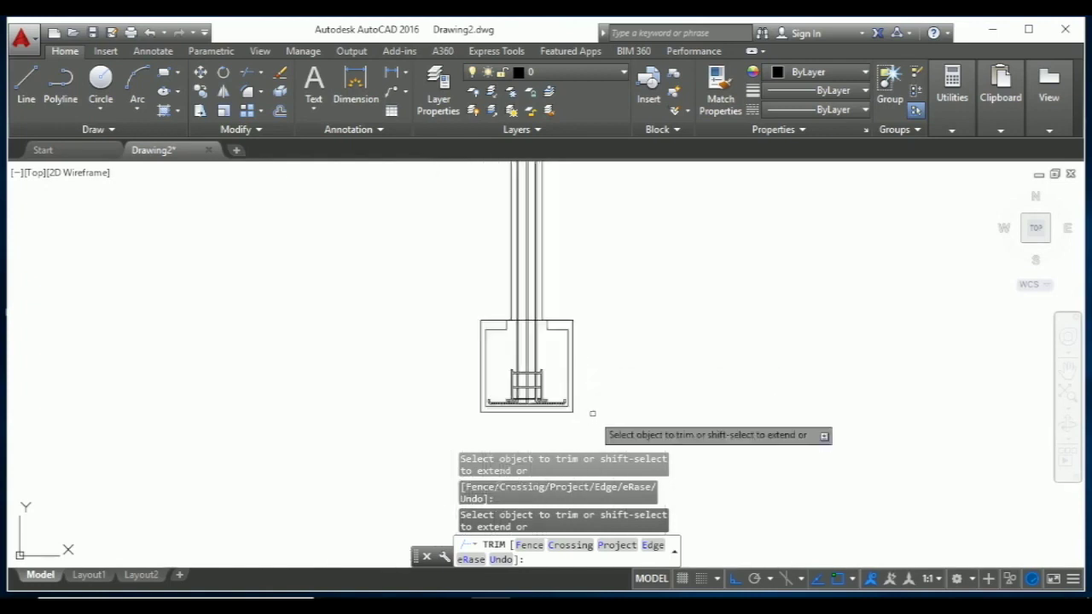
{"action": "scroll", "coordinate": [572, 375], "scroll_direction": "up", "scroll_amount": 2}
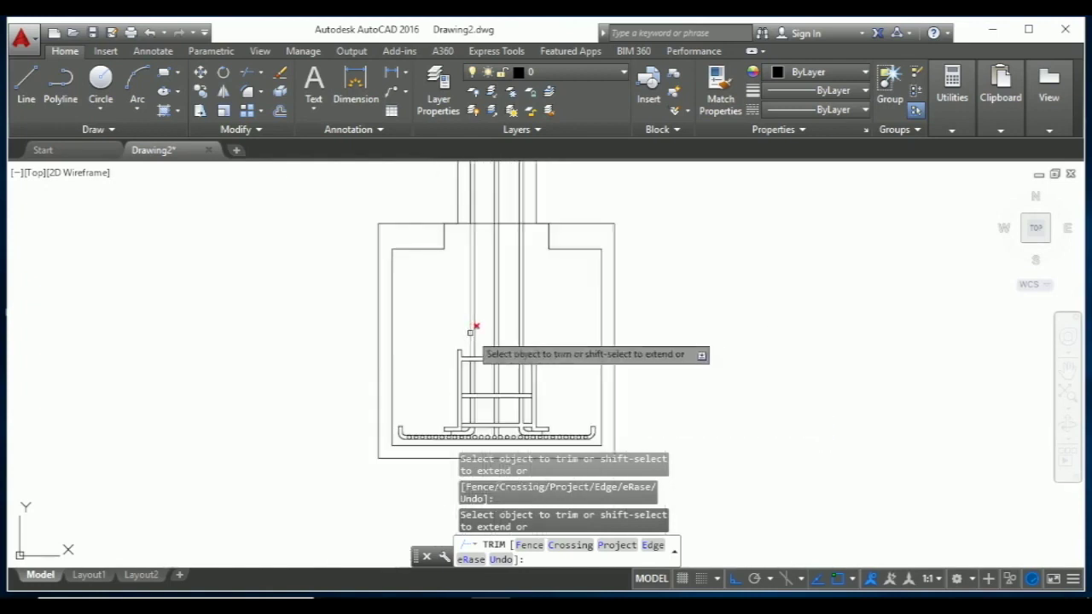
{"action": "scroll", "coordinate": [450, 256], "scroll_direction": "up", "scroll_amount": 4}
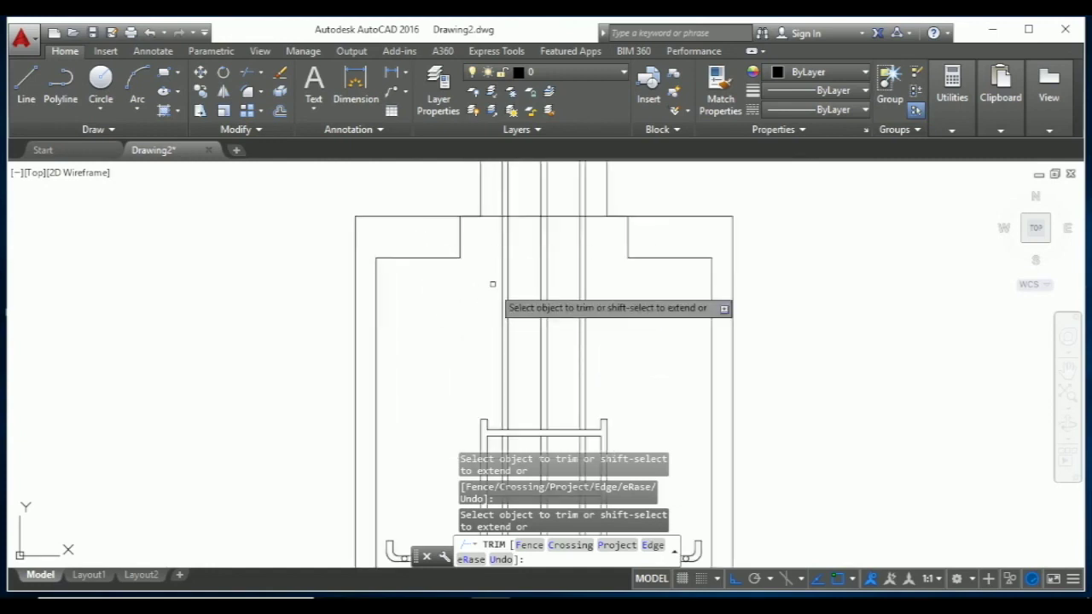
{"action": "scroll", "coordinate": [486, 273], "scroll_direction": "down", "scroll_amount": 2}
{"action": "scroll", "coordinate": [506, 241], "scroll_direction": "up", "scroll_amount": 2}
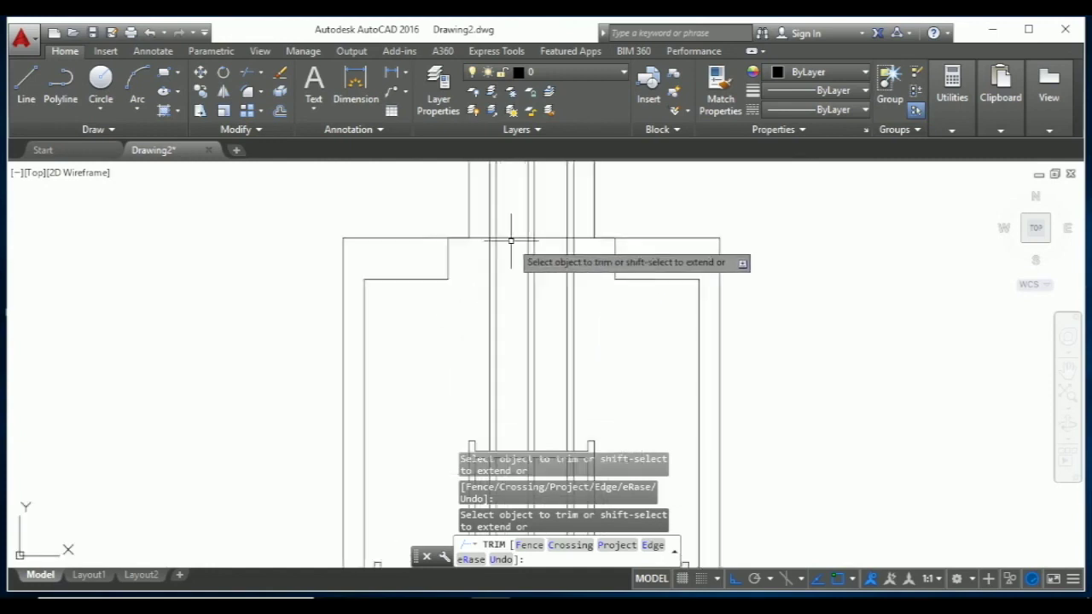
Step: Trim a leftover segment near the column and delete the stray line crossing it
{"action": "key", "text": "Escape"}
{"action": "key", "text": "Return"}
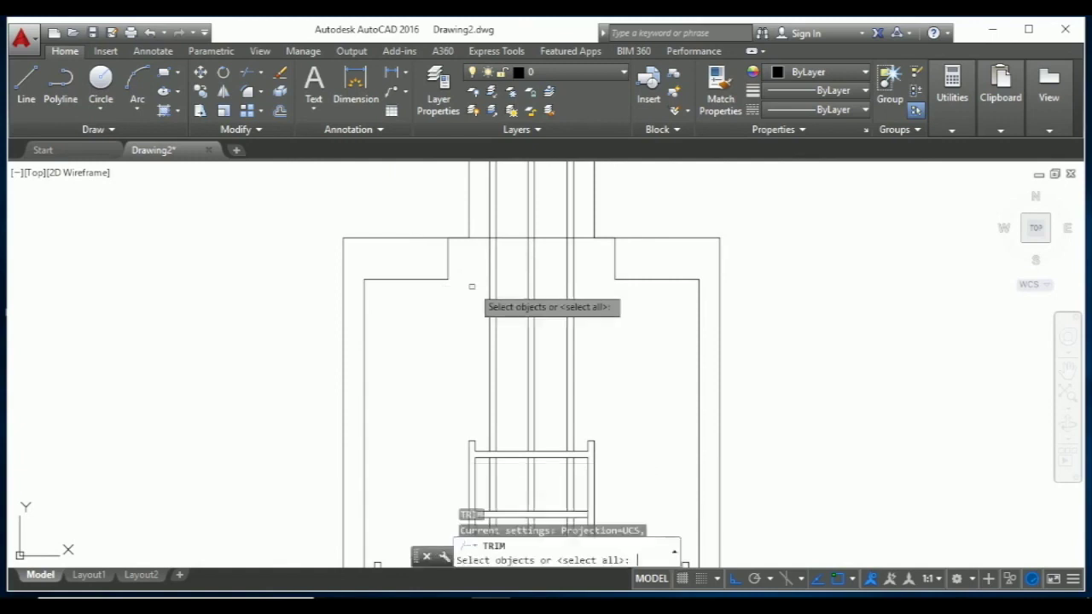
{"action": "key", "text": "Return"}
{"action": "left_click", "coordinate": [478, 236]}
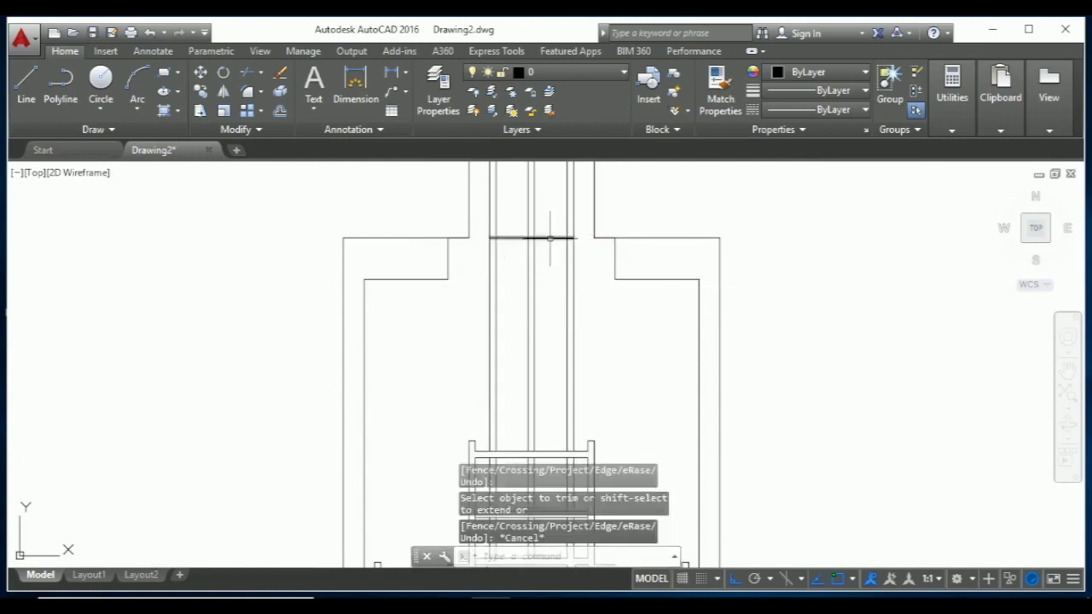
{"action": "key", "text": "Escape"}
{"action": "left_click", "coordinate": [550, 238]}
{"action": "key", "text": "Delete"}
{"action": "scroll", "coordinate": [550, 255], "scroll_direction": "down", "scroll_amount": 2}
Step: Draw a line joining the column's top-left and top-right corners
{"action": "scroll", "coordinate": [553, 341], "scroll_direction": "down", "scroll_amount": 2}
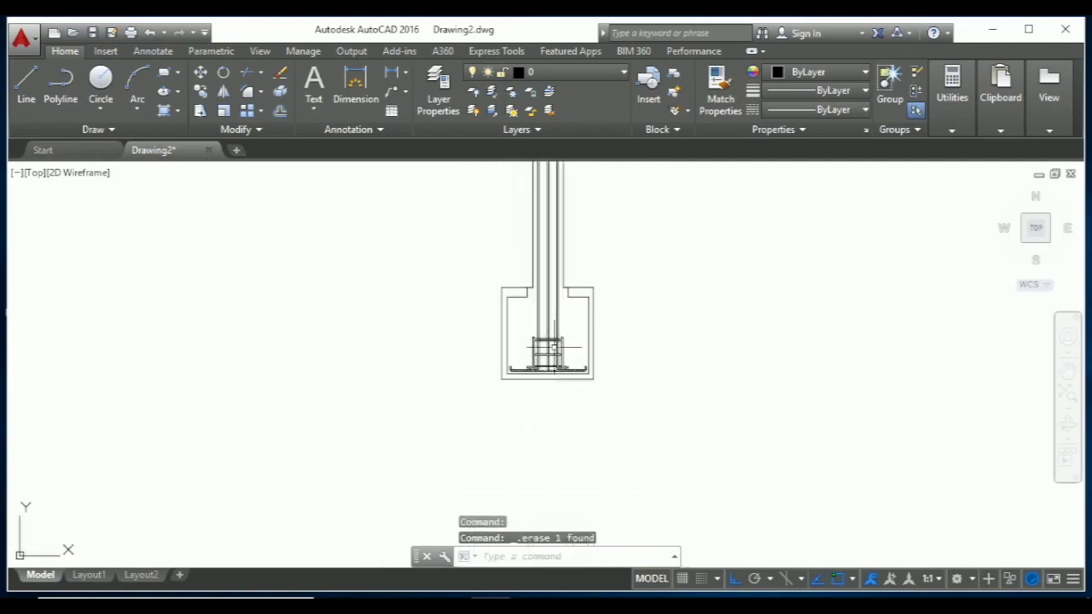
{"action": "scroll", "coordinate": [555, 356], "scroll_direction": "down", "scroll_amount": 1}
{"action": "scroll", "coordinate": [554, 198], "scroll_direction": "up", "scroll_amount": 4}
{"action": "scroll", "coordinate": [556, 178], "scroll_direction": "down", "scroll_amount": 3}
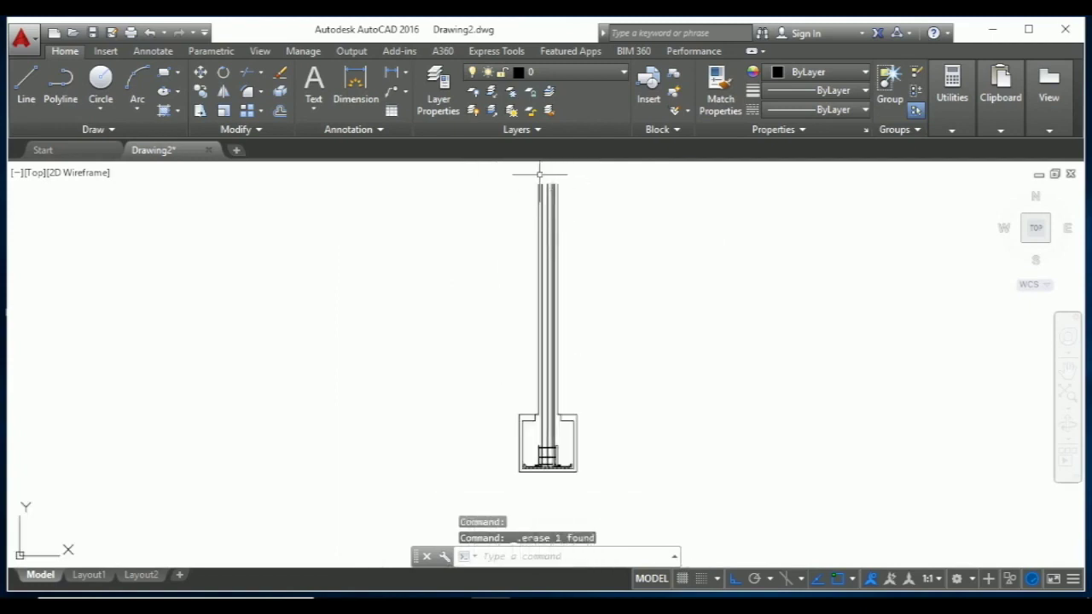
{"action": "scroll", "coordinate": [541, 170], "scroll_direction": "up", "scroll_amount": 5}
{"action": "scroll", "coordinate": [493, 217], "scroll_direction": "up", "scroll_amount": 2}
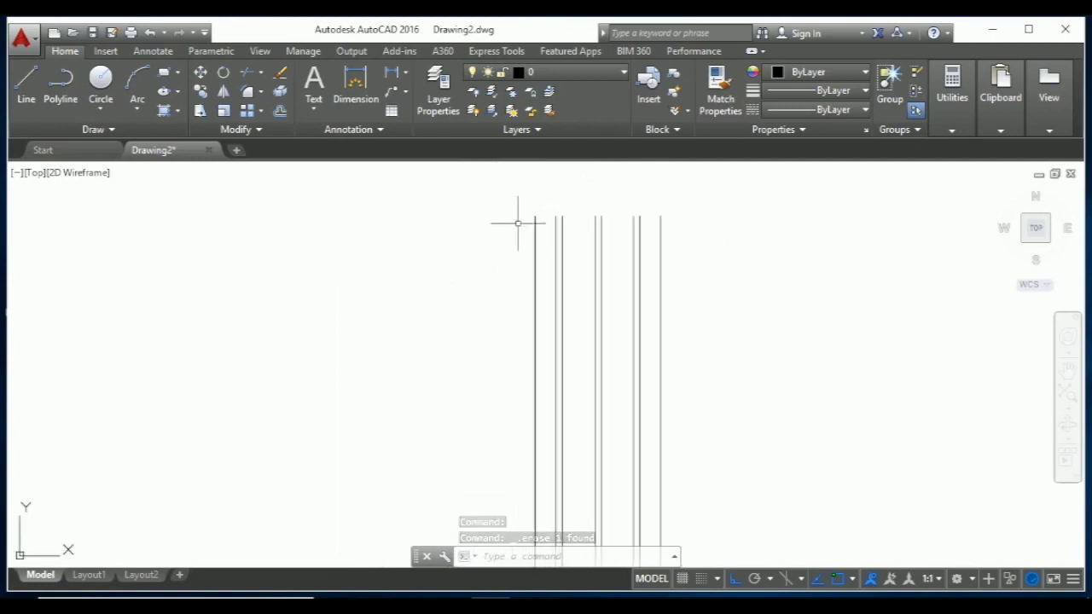
{"action": "type", "text": "l"}
{"action": "key", "text": "Return"}
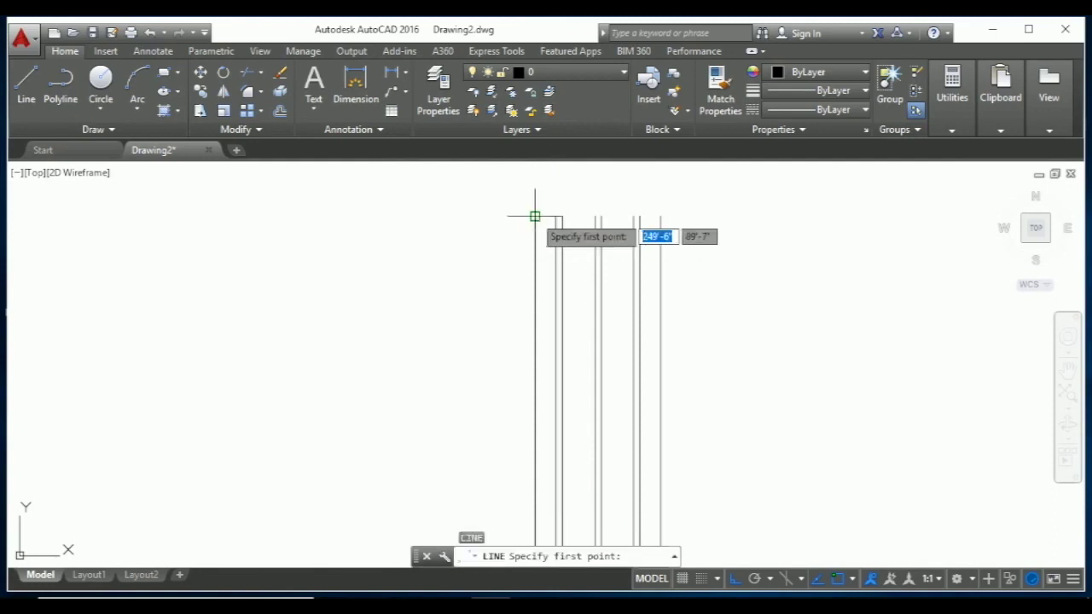
{"action": "left_click", "coordinate": [535, 216]}
{"action": "left_click", "coordinate": [657, 216]}
{"action": "scroll", "coordinate": [649, 222], "scroll_direction": "down", "scroll_amount": 3}
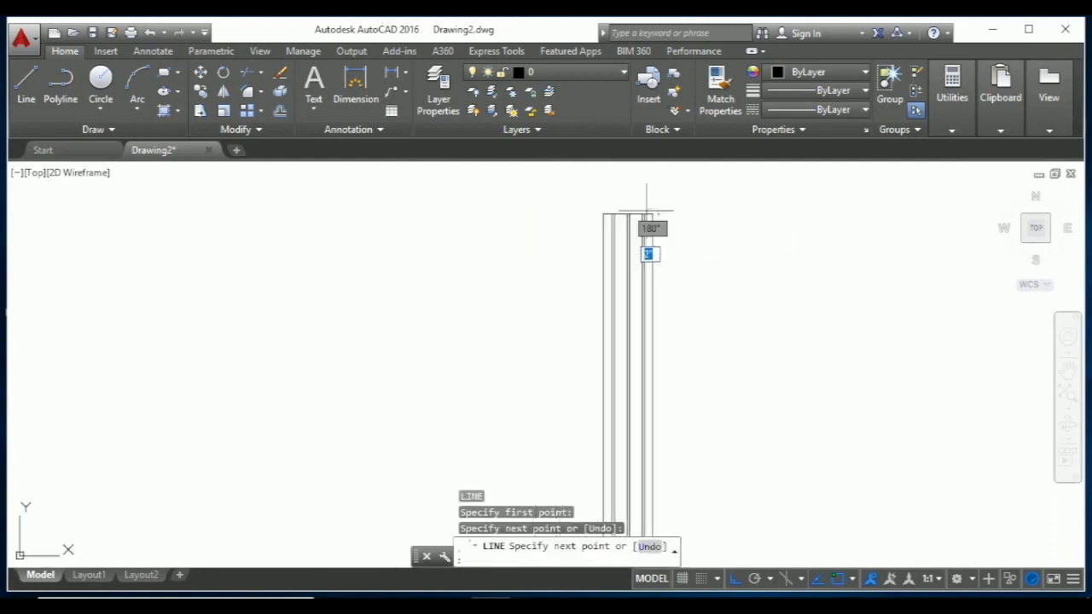
{"action": "scroll", "coordinate": [631, 256], "scroll_direction": "down", "scroll_amount": 1}
{"action": "key", "text": "Return"}
Step: Draw a short horizontal line across the column's width
{"action": "scroll", "coordinate": [632, 371], "scroll_direction": "up", "scroll_amount": 2}
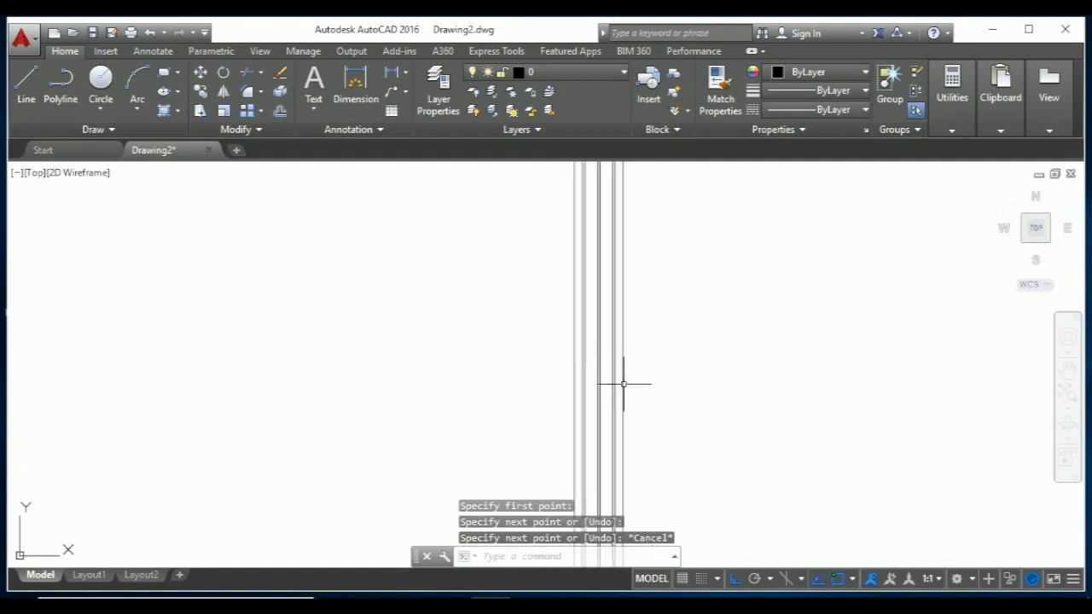
{"action": "key", "text": "Return"}
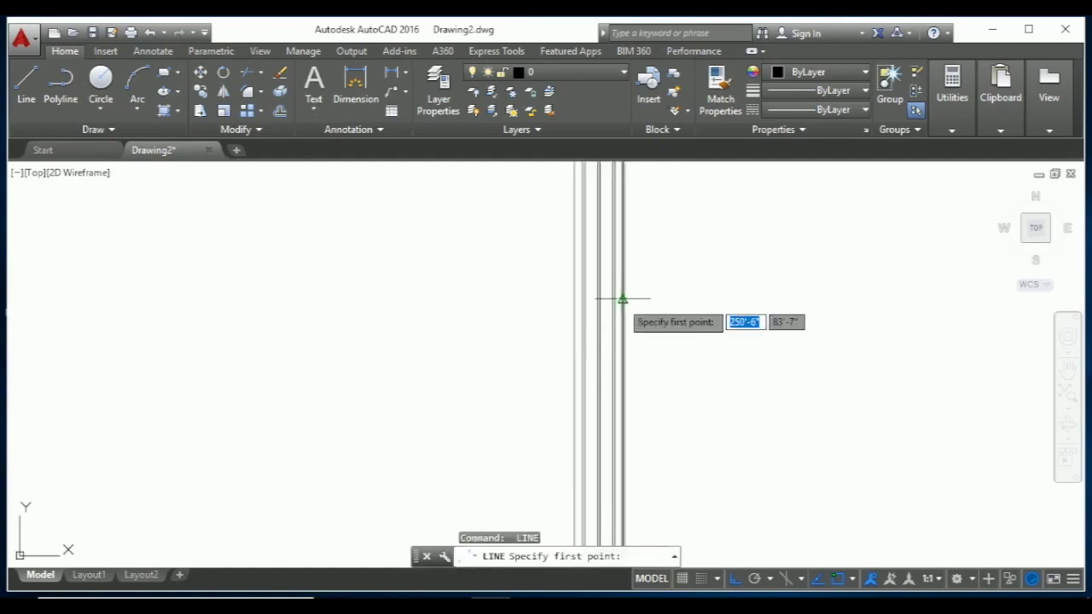
{"action": "left_click", "coordinate": [621, 297]}
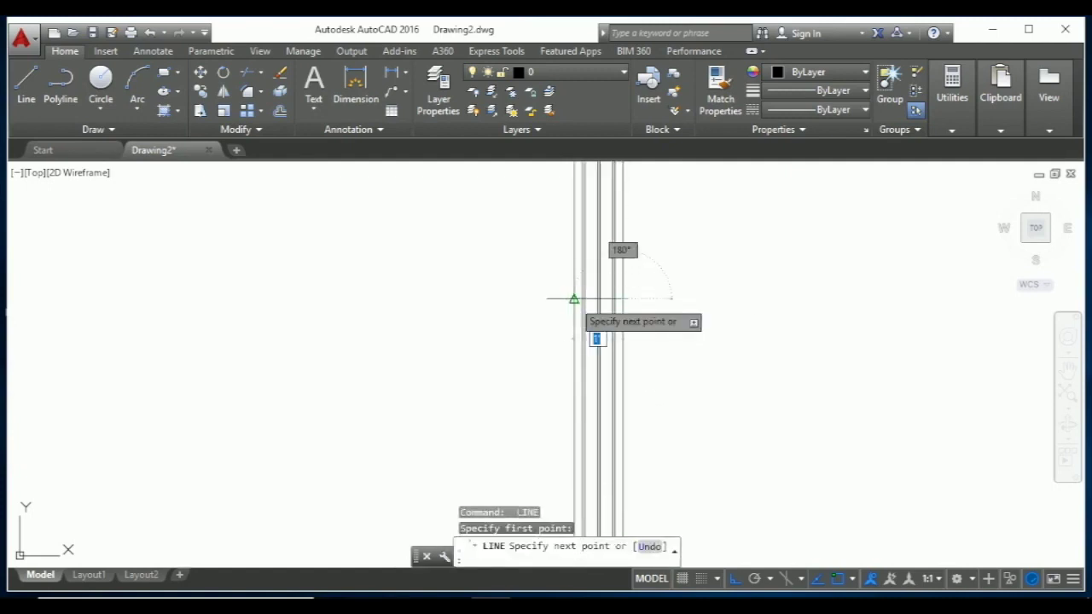
{"action": "left_click", "coordinate": [574, 298]}
{"action": "key", "text": "Escape"}
{"action": "key", "text": "Escape"}
{"action": "key", "text": "Escape"}
Step: Offset the line across the column to make parallel copies 1" above and just below it
{"action": "type", "text": "o"}
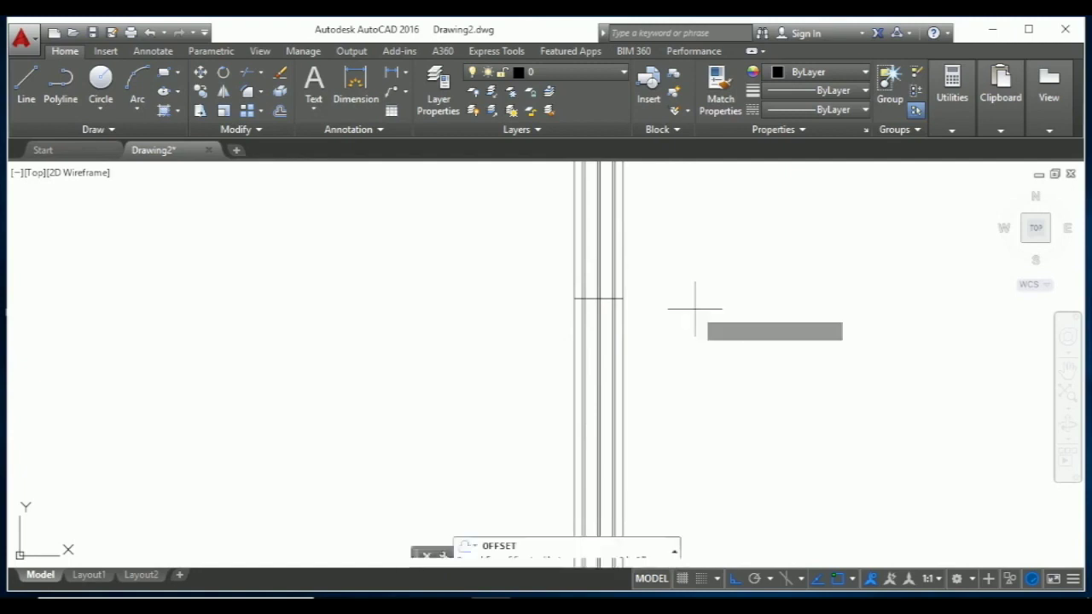
{"action": "key", "text": "Return"}
{"action": "key", "text": "Return"}
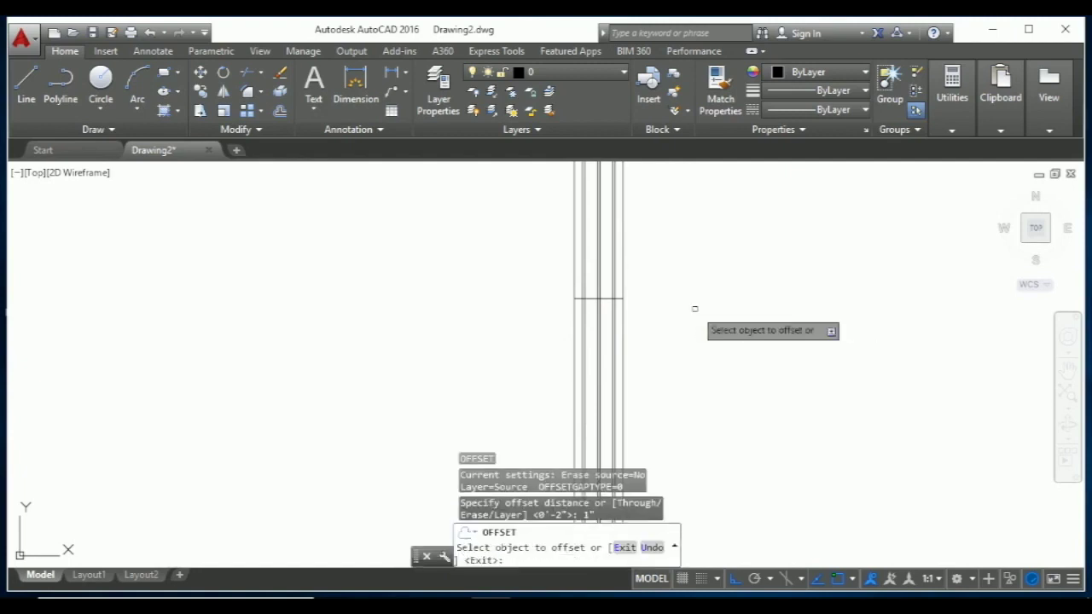
{"action": "left_click", "coordinate": [610, 299]}
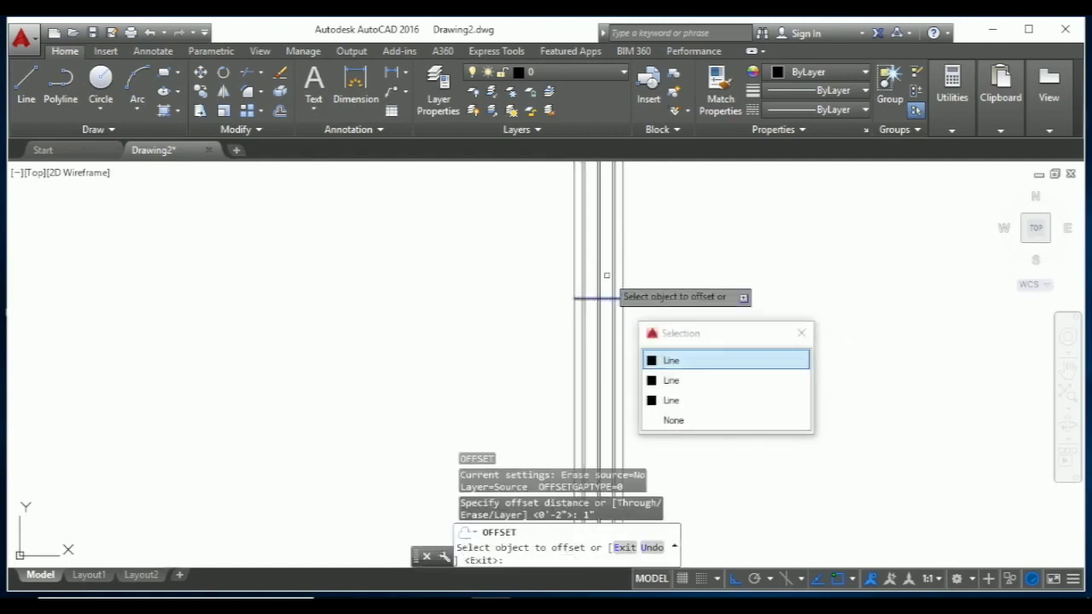
{"action": "left_click", "coordinate": [671, 360]}
{"action": "left_click", "coordinate": [605, 280]}
{"action": "left_click", "coordinate": [600, 299]}
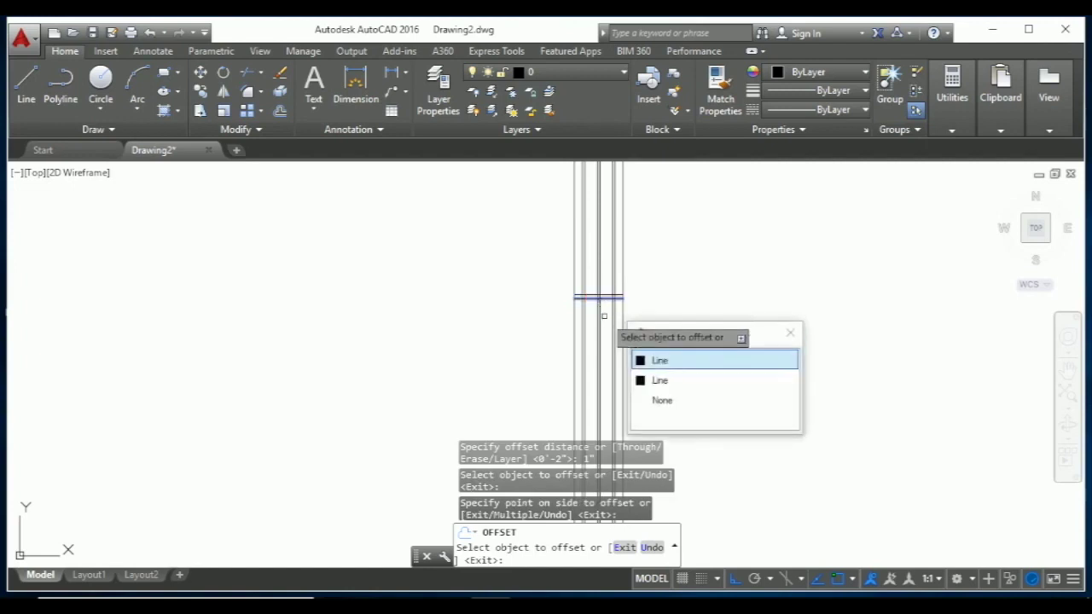
{"action": "left_click", "coordinate": [671, 360]}
{"action": "left_click", "coordinate": [606, 317]}
{"action": "key", "text": "Escape"}
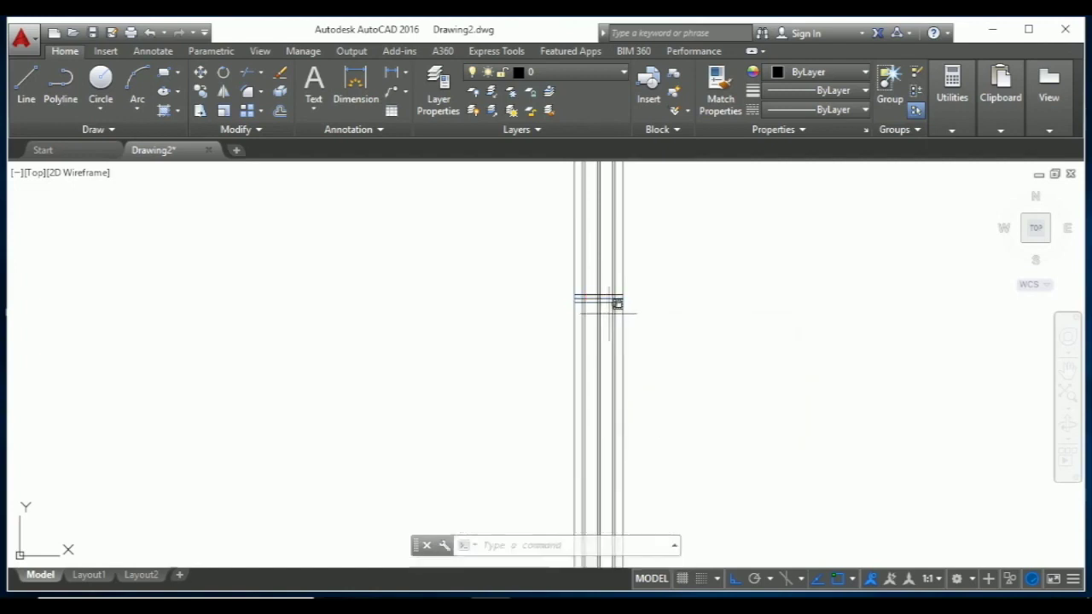
Step: Erase the three short horizontal lines crossing the column
{"action": "left_click", "coordinate": [572, 304]}
{"action": "left_click", "coordinate": [627, 289]}
{"action": "key", "text": "Delete"}
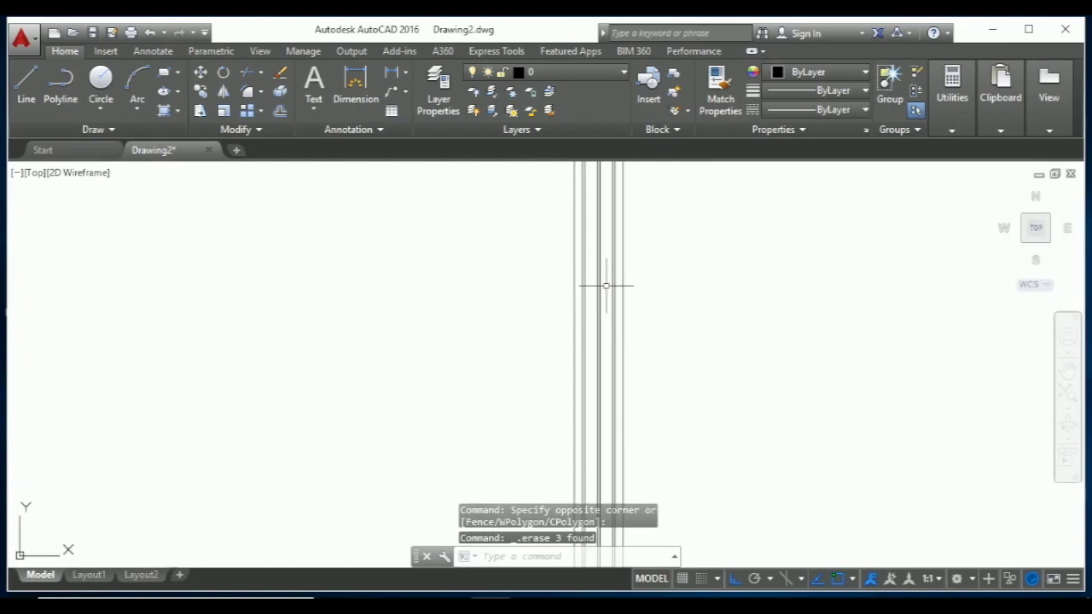
{"action": "type", "text": "l"}
{"action": "key", "text": "Return"}
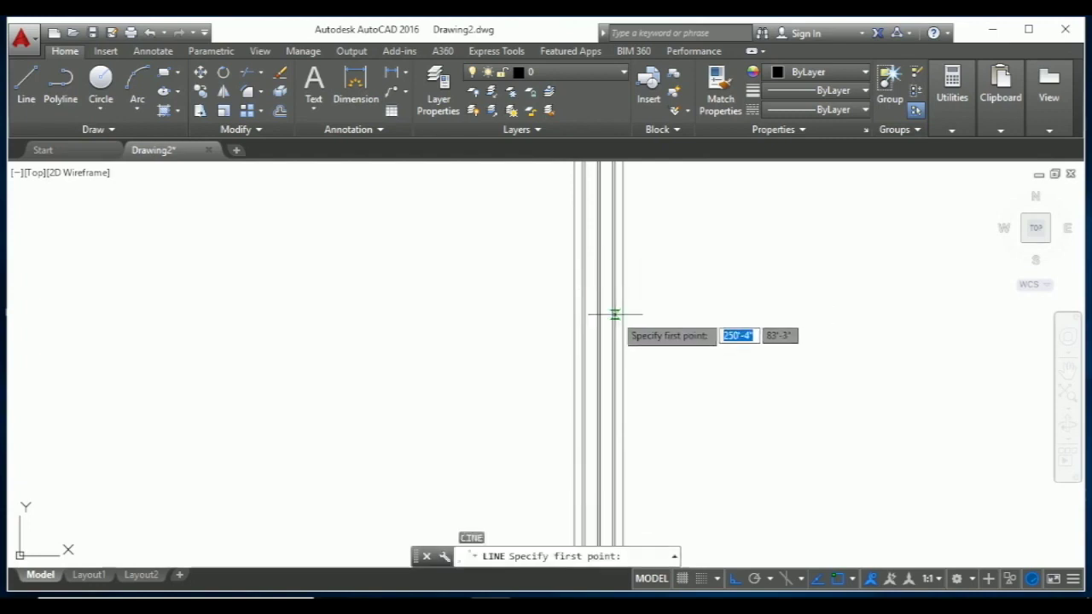
Step: Draw a horizontal line across the column at its midpoint
{"action": "left_click", "coordinate": [623, 300]}
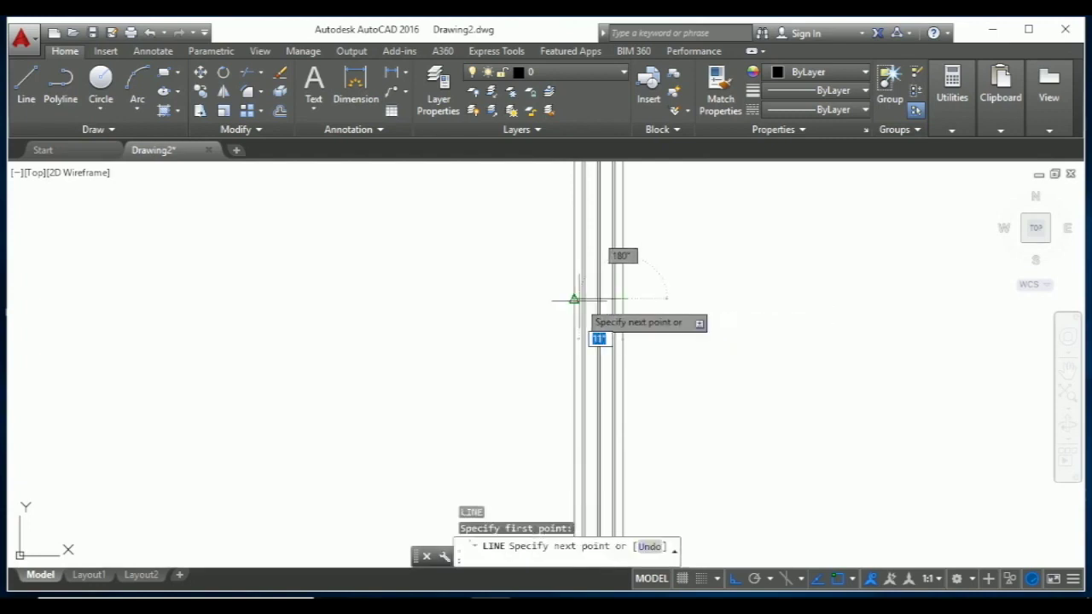
{"action": "left_click", "coordinate": [574, 299]}
{"action": "key", "text": "Escape"}
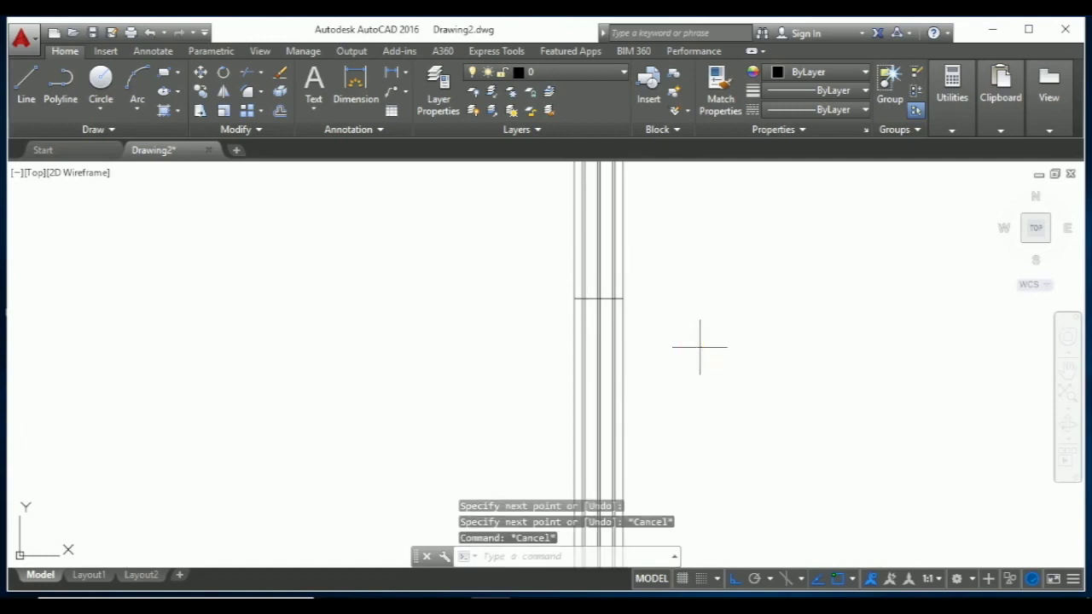
Step: Offset the middle line 3" above and below, then remove the original line
{"action": "type", "text": "o"}
{"action": "key", "text": "Return"}
{"action": "key", "text": "Return"}
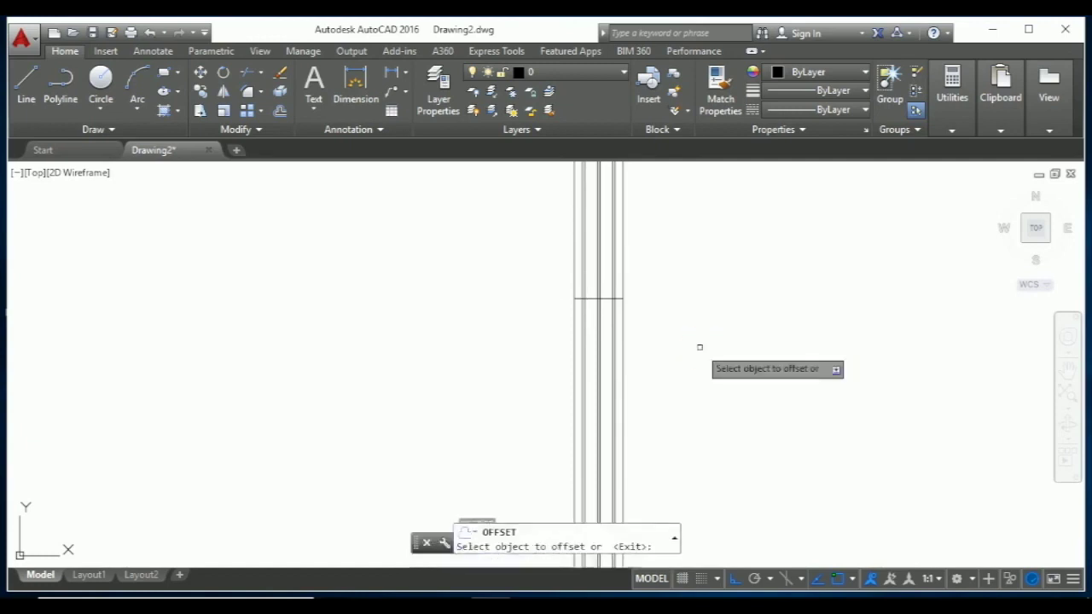
{"action": "left_click", "coordinate": [608, 297]}
{"action": "left_click", "coordinate": [609, 273]}
{"action": "left_click", "coordinate": [608, 301]}
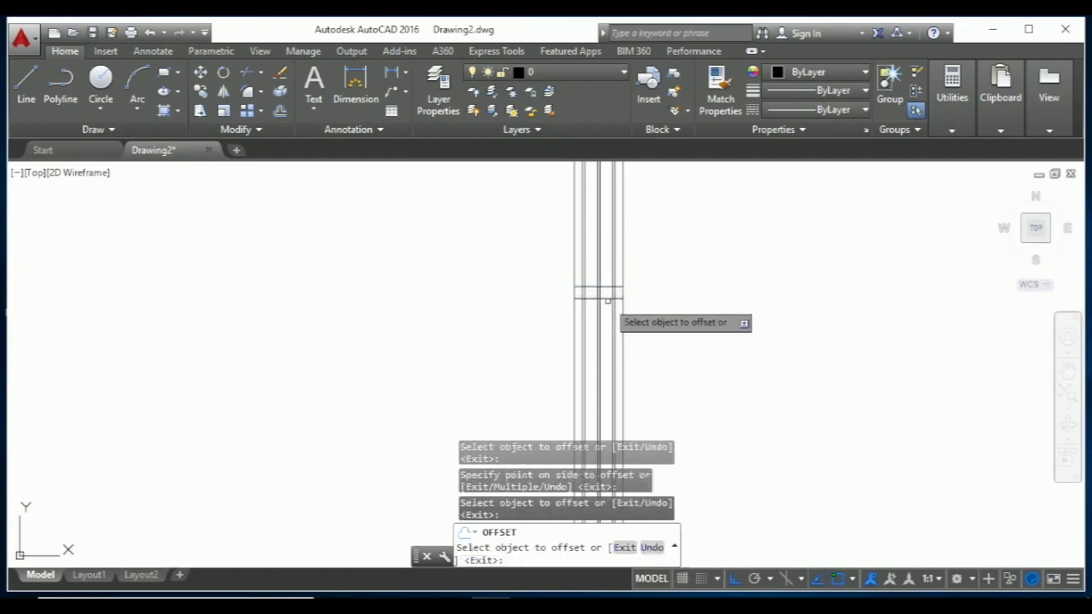
{"action": "left_click", "coordinate": [612, 298]}
{"action": "left_click", "coordinate": [611, 309]}
{"action": "key", "text": "Escape"}
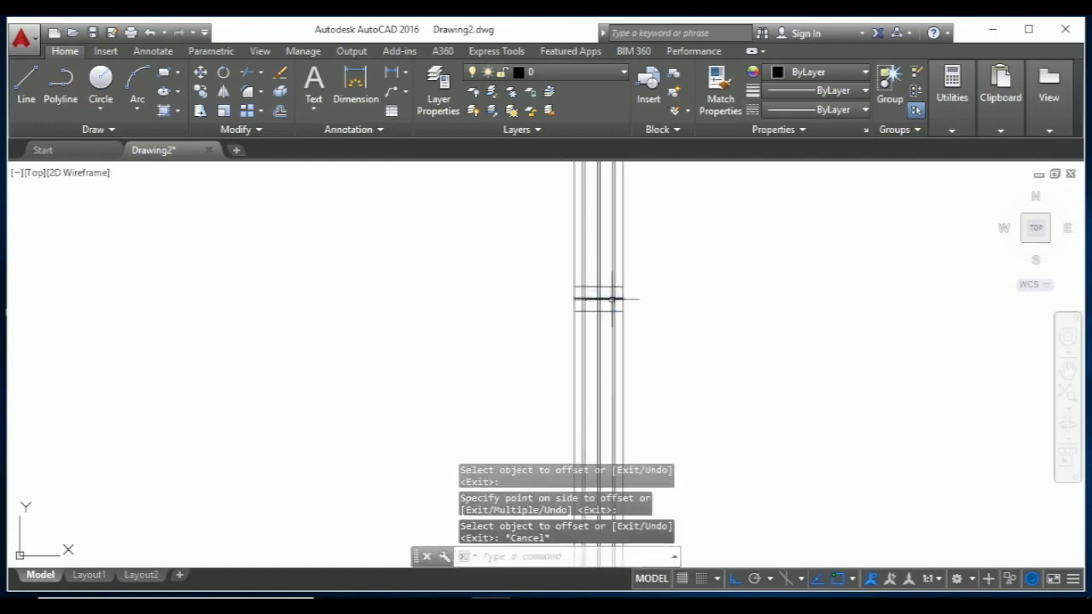
{"action": "key", "text": "Escape"}
{"action": "key", "text": "Escape"}
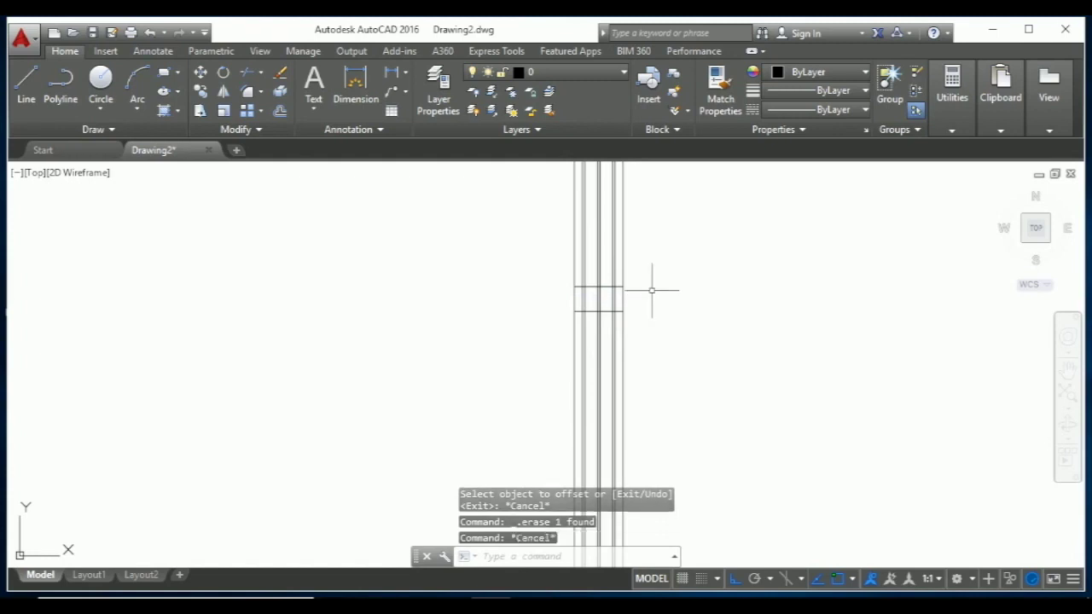
{"action": "key", "text": "Escape"}
Step: Trim the column's vertical lines between the two break lines, leaving an open gap
{"action": "type", "text": "tr"}
{"action": "key", "text": "Return"}
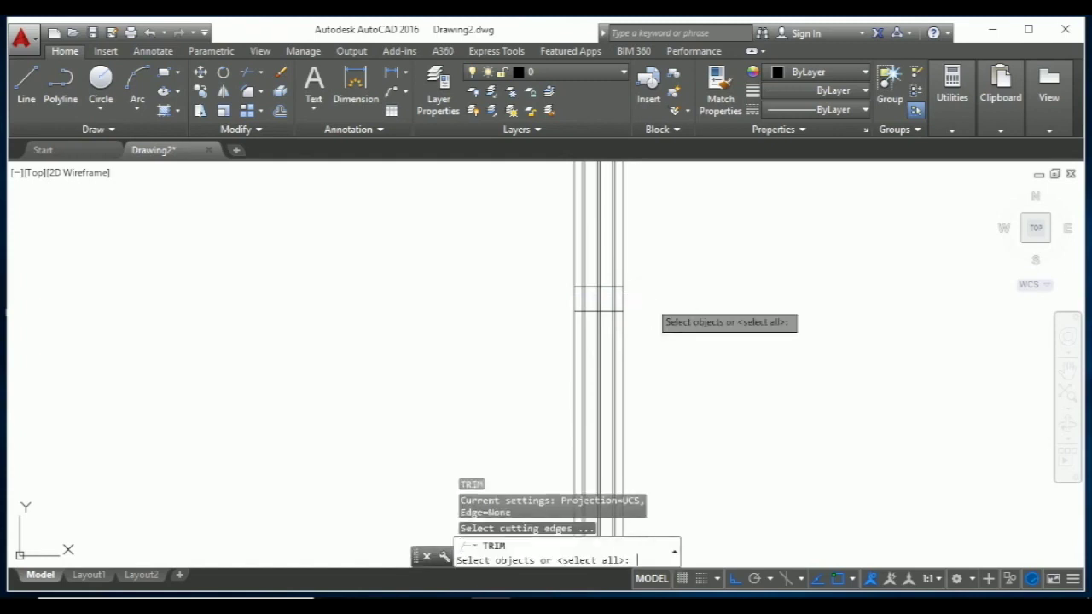
{"action": "key", "text": "Return"}
{"action": "left_click", "coordinate": [630, 291]}
{"action": "left_click", "coordinate": [538, 301]}
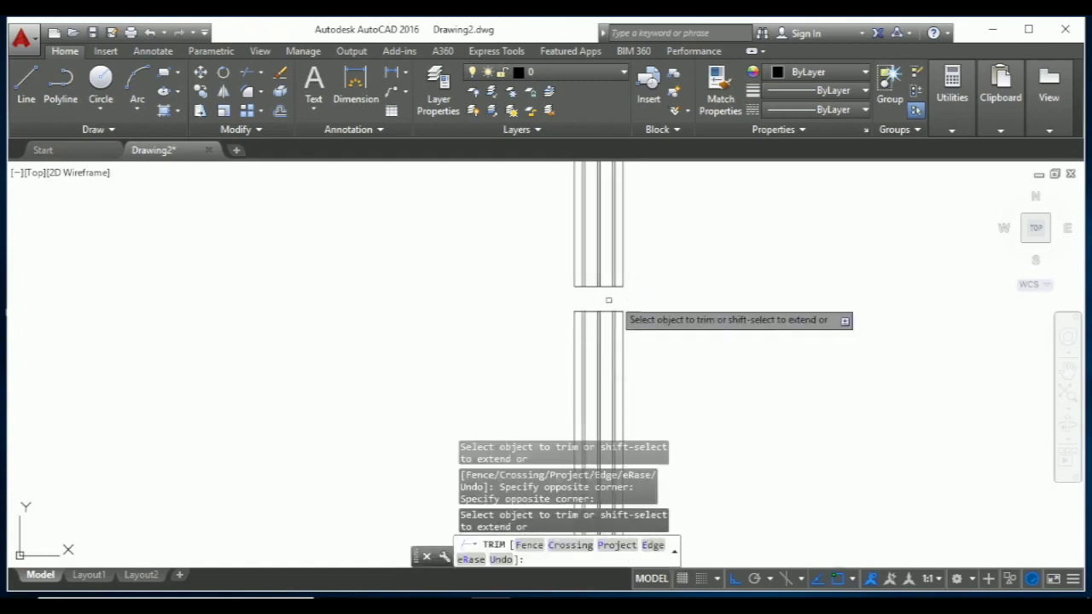
{"action": "scroll", "coordinate": [611, 301], "scroll_direction": "up", "scroll_amount": 2}
{"action": "key", "text": "Escape"}
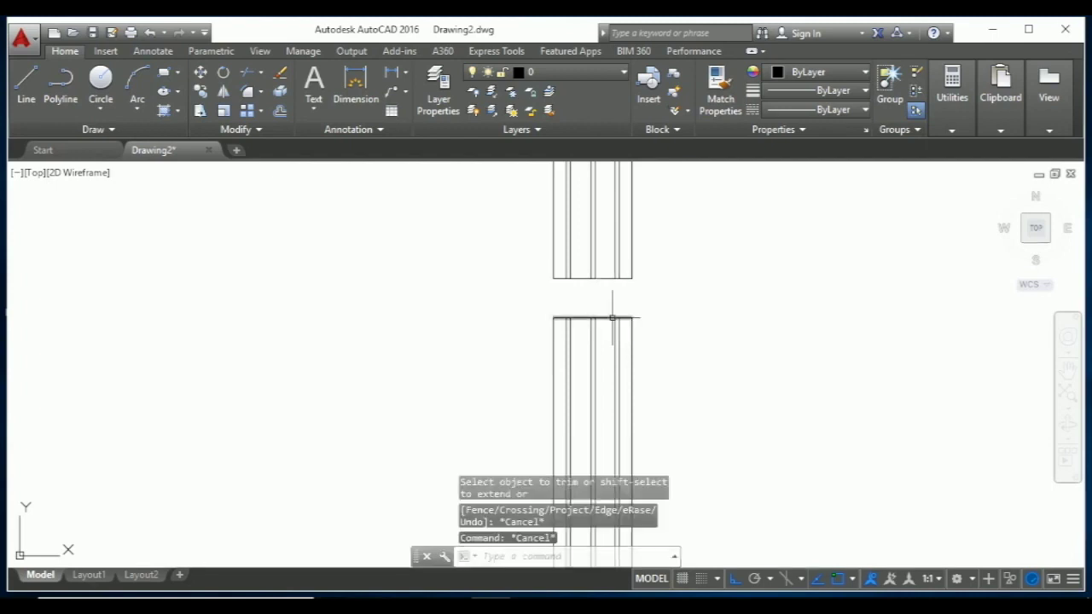
{"action": "type", "text": "o"}
{"action": "key", "text": "Return"}
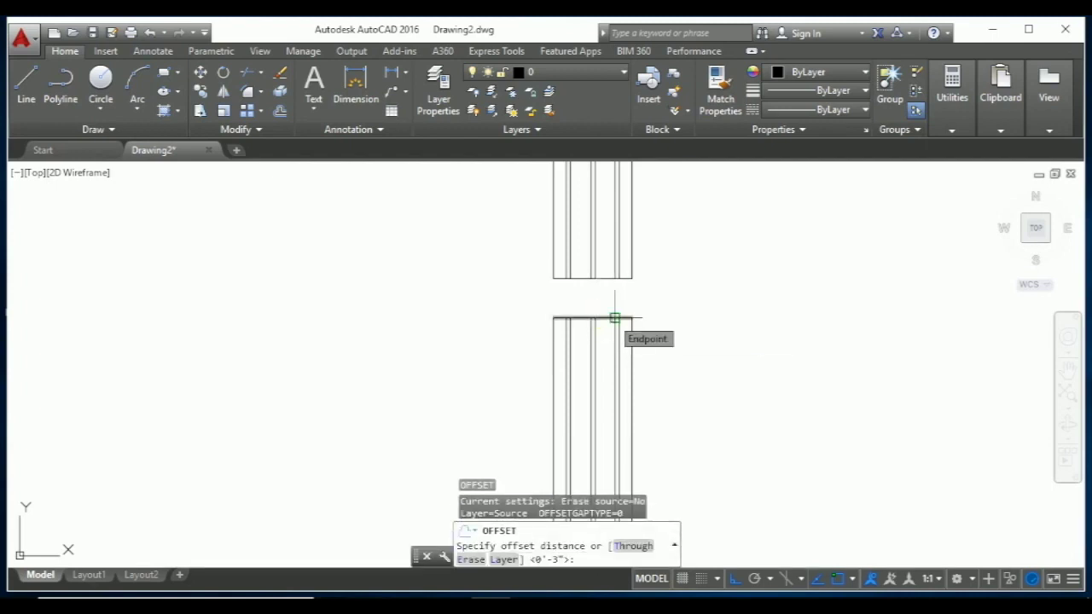
{"action": "type", "text": "2\""}
{"action": "key", "text": "Return"}
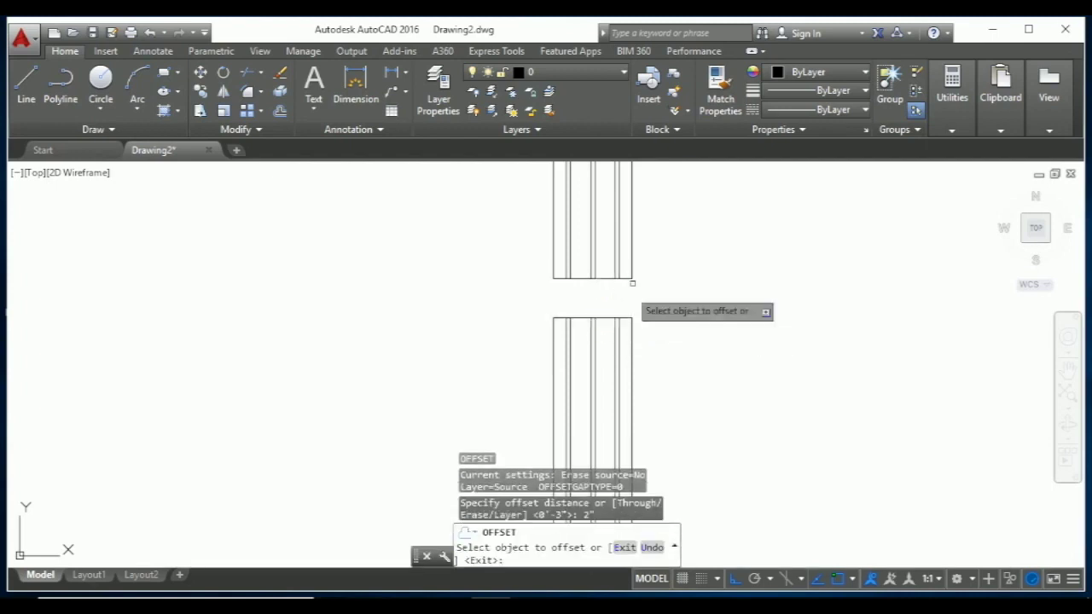
Step: Offset the upper piece's bottom edge 2" up and the lower piece's top edge 2" down
{"action": "left_click", "coordinate": [602, 278]}
{"action": "left_click", "coordinate": [604, 270]}
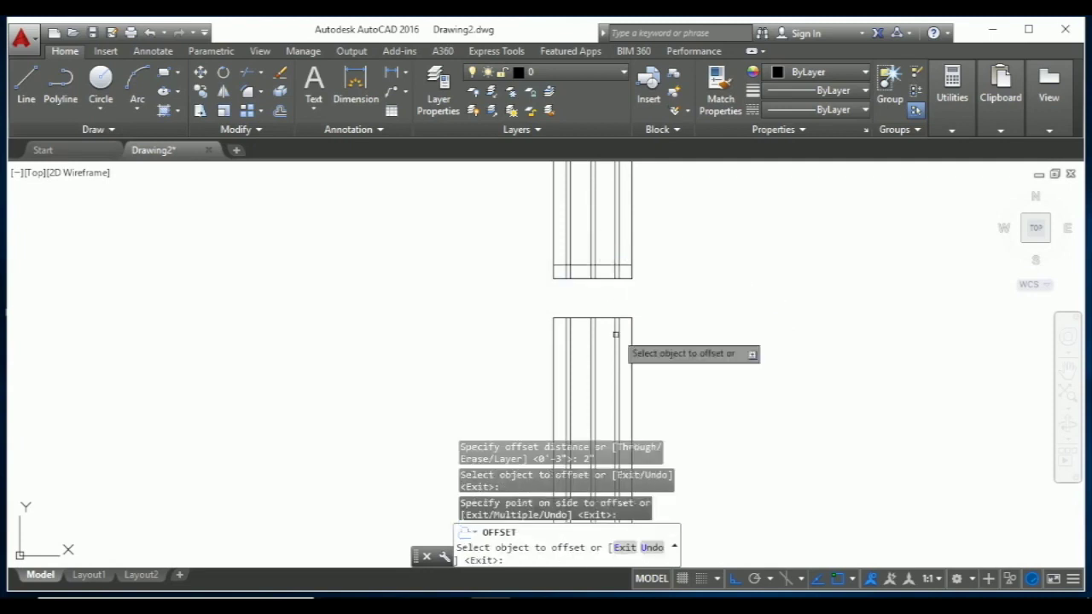
{"action": "left_click", "coordinate": [604, 318]}
{"action": "left_click", "coordinate": [602, 325]}
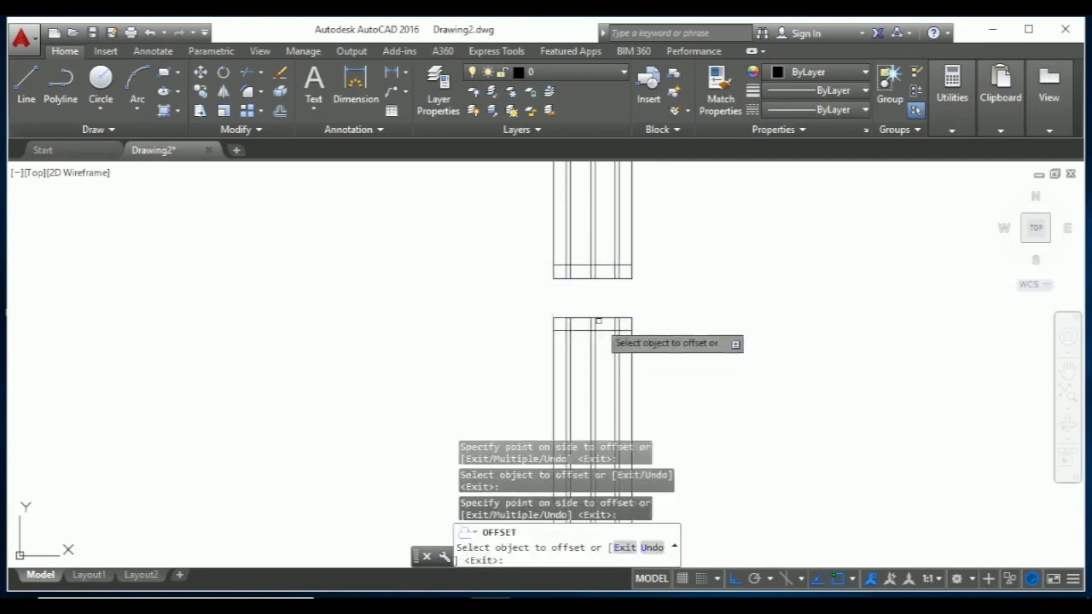
{"action": "key", "text": "Escape"}
{"action": "key", "text": "Escape"}
{"action": "key", "text": "Escape"}
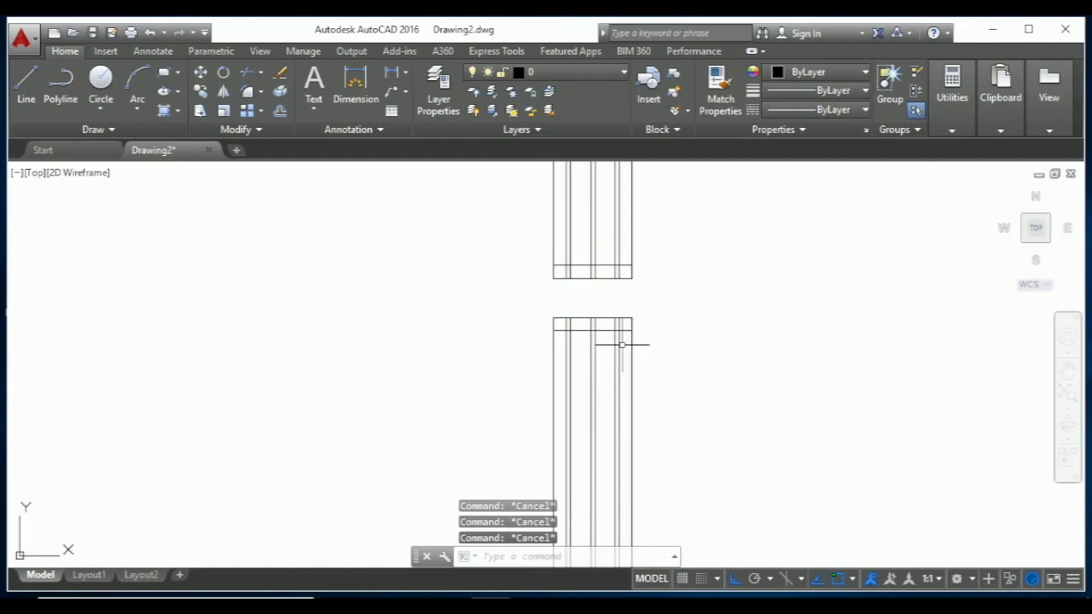
{"action": "type", "text": "tr"}
Step: Trim the inner bar lines out of both 2" end bands
{"action": "key", "text": "Return"}
{"action": "key", "text": "Return"}
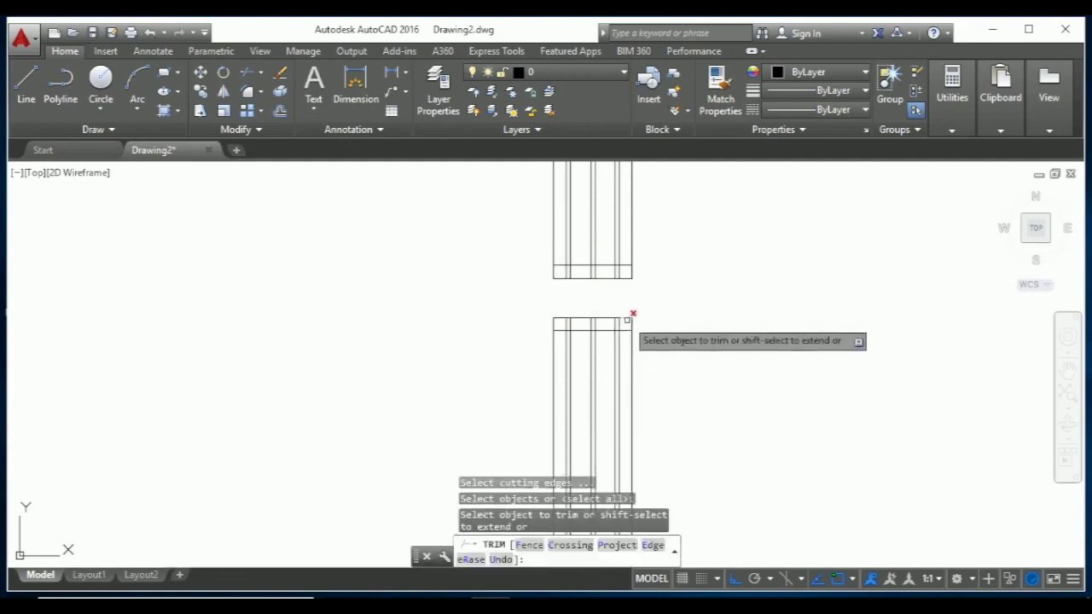
{"action": "scroll", "coordinate": [628, 323], "scroll_direction": "up", "scroll_amount": 2}
{"action": "left_click", "coordinate": [627, 323]}
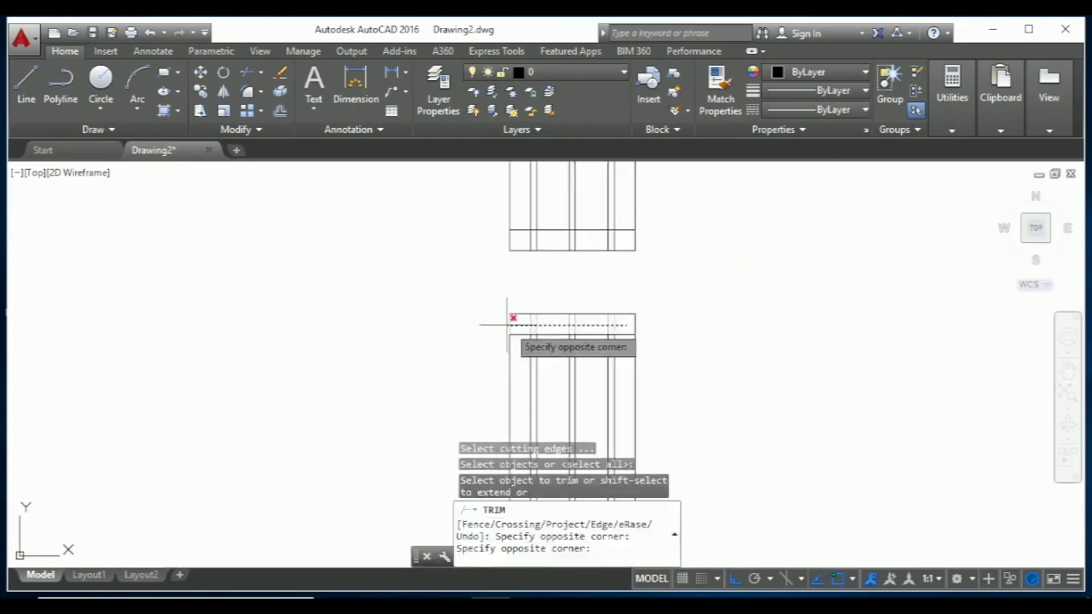
{"action": "left_click", "coordinate": [513, 325]}
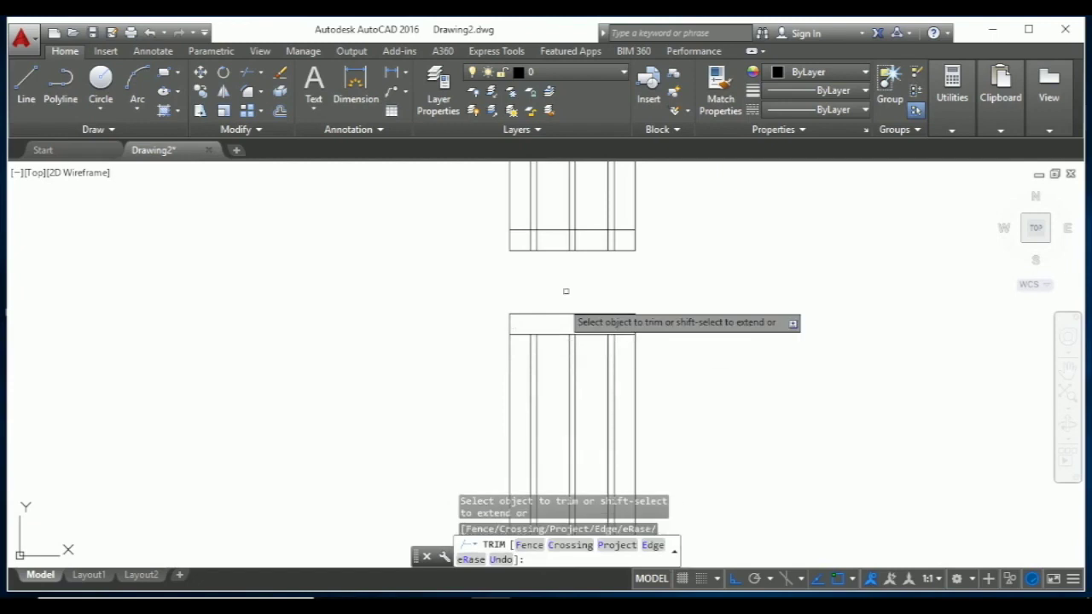
{"action": "left_click", "coordinate": [623, 241]}
{"action": "left_click", "coordinate": [502, 240]}
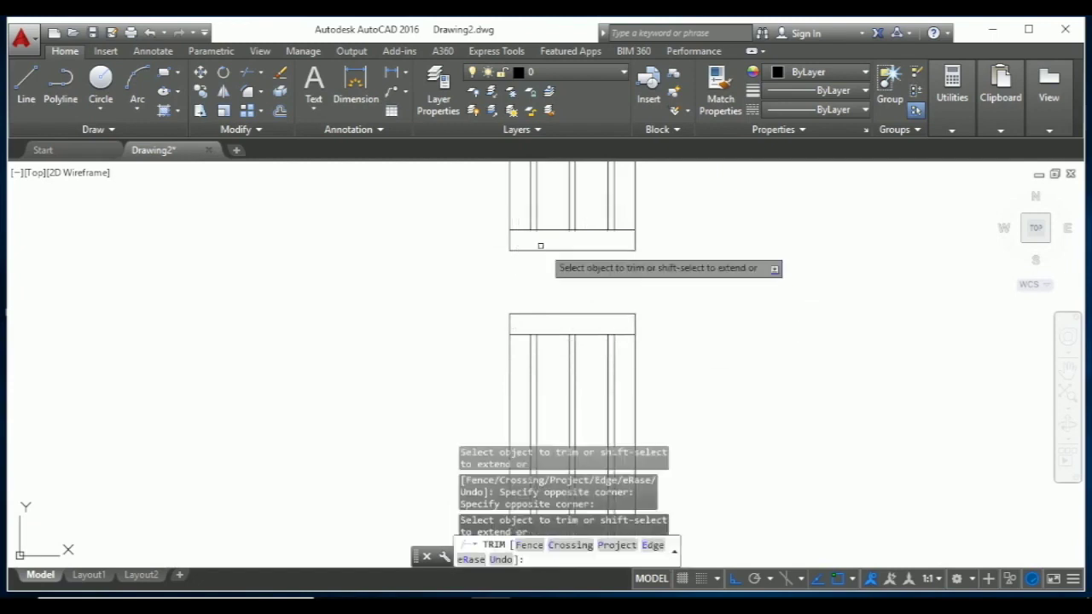
{"action": "key", "text": "Return"}
{"action": "key", "text": "Escape"}
{"action": "key", "text": "Escape"}
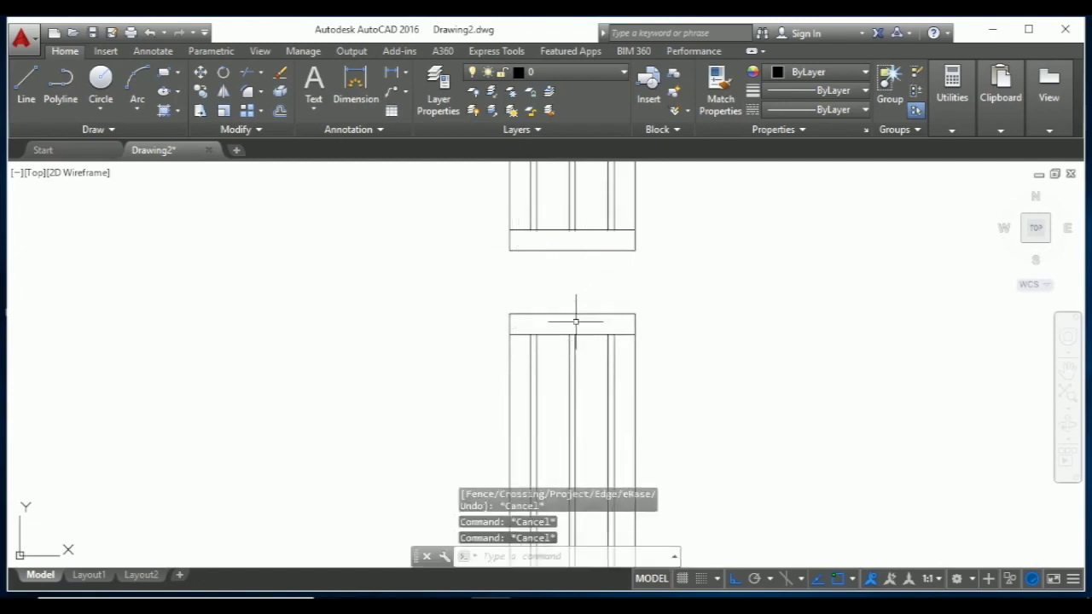
{"action": "key", "text": "Return"}
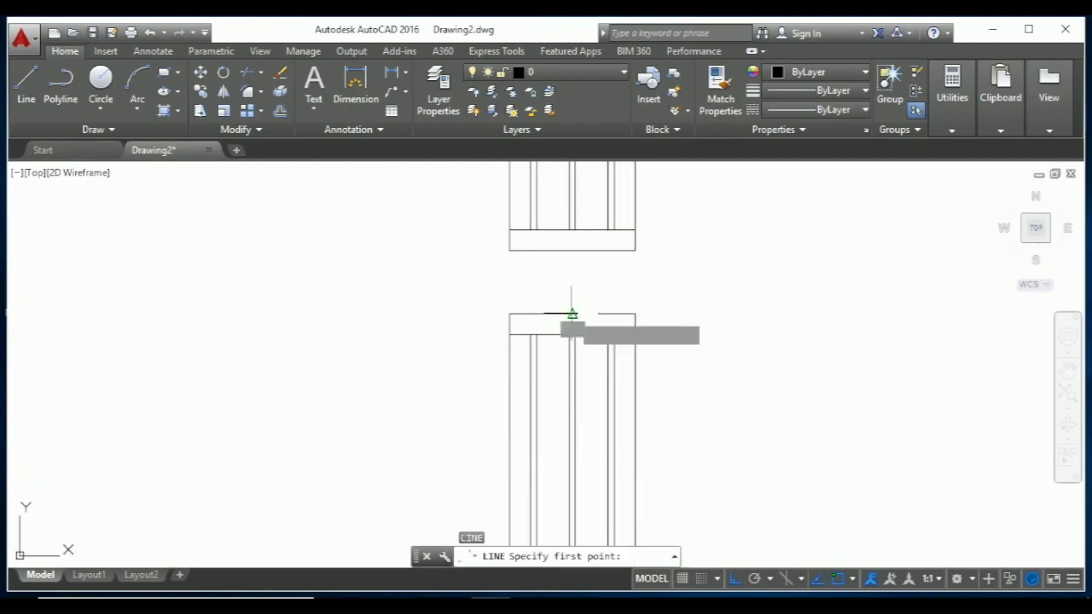
Step: Draw a 1" vertical tick at the middle of the lower piece's top edge
{"action": "left_click", "coordinate": [573, 314]}
{"action": "type", "text": "1"}
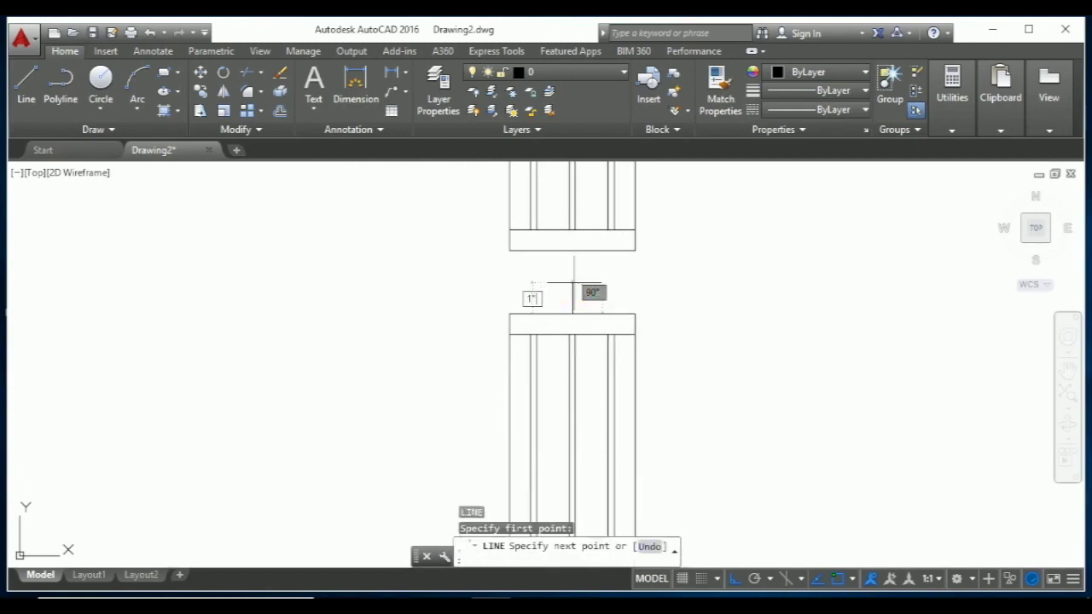
{"action": "key", "text": "Return"}
{"action": "key", "text": "Return"}
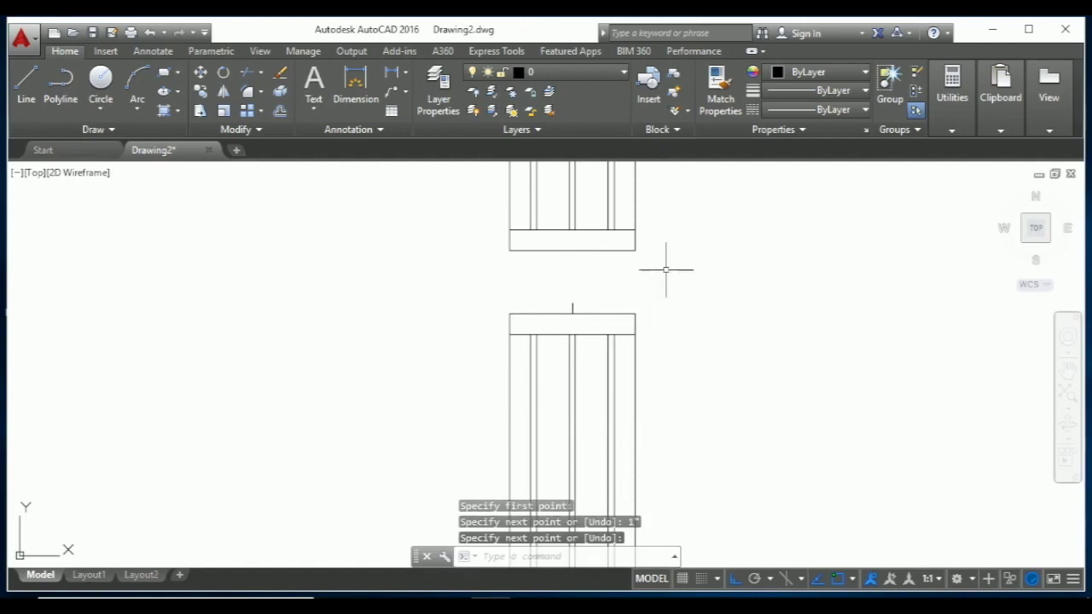
{"action": "scroll", "coordinate": [594, 253], "scroll_direction": "up", "scroll_amount": 2}
{"action": "type", "text": "l"}
{"action": "key", "text": "Return"}
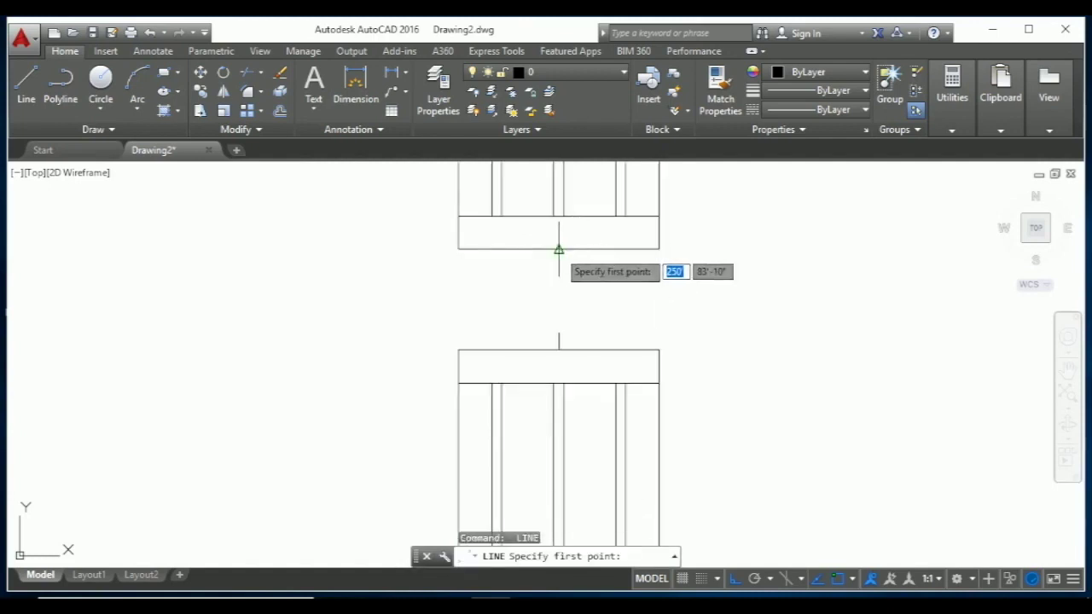
{"action": "left_click", "coordinate": [558, 249]}
{"action": "type", "text": "1\""}
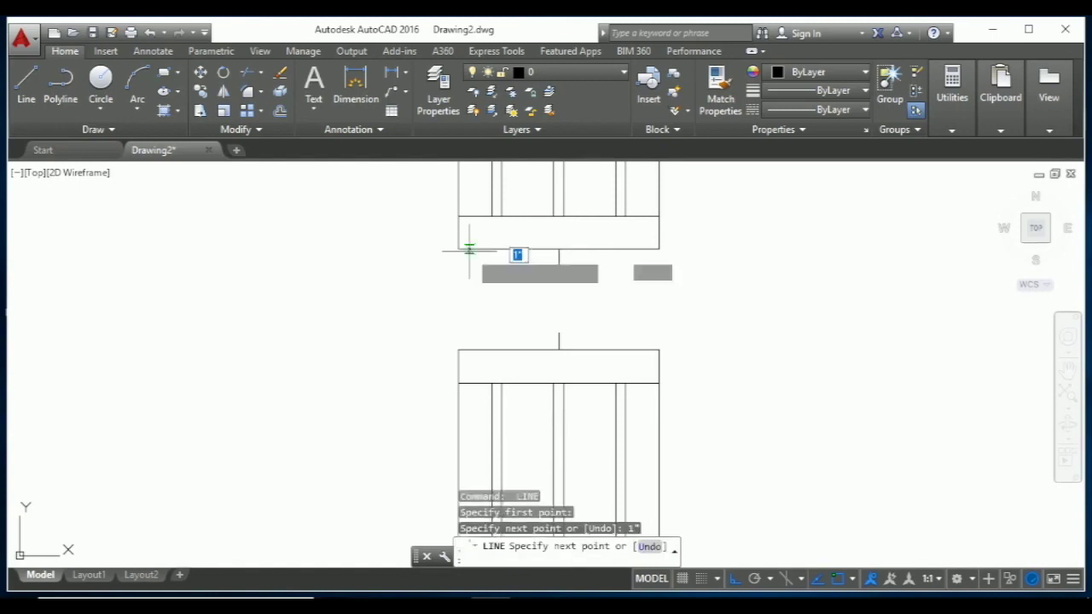
{"action": "key", "text": "Escape"}
{"action": "key", "text": "Escape"}
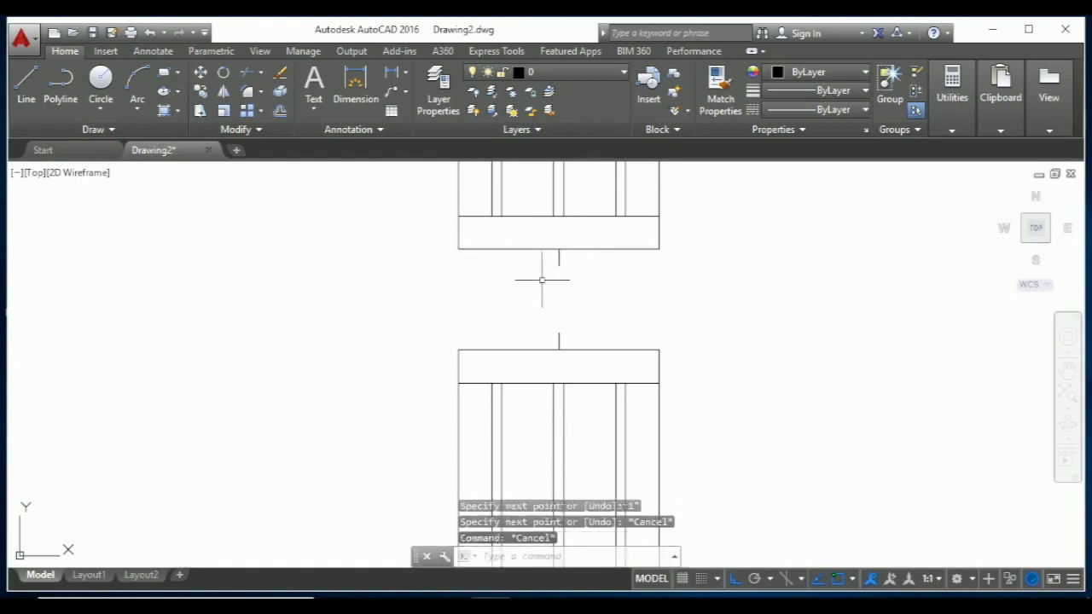
{"action": "key", "text": "Escape"}
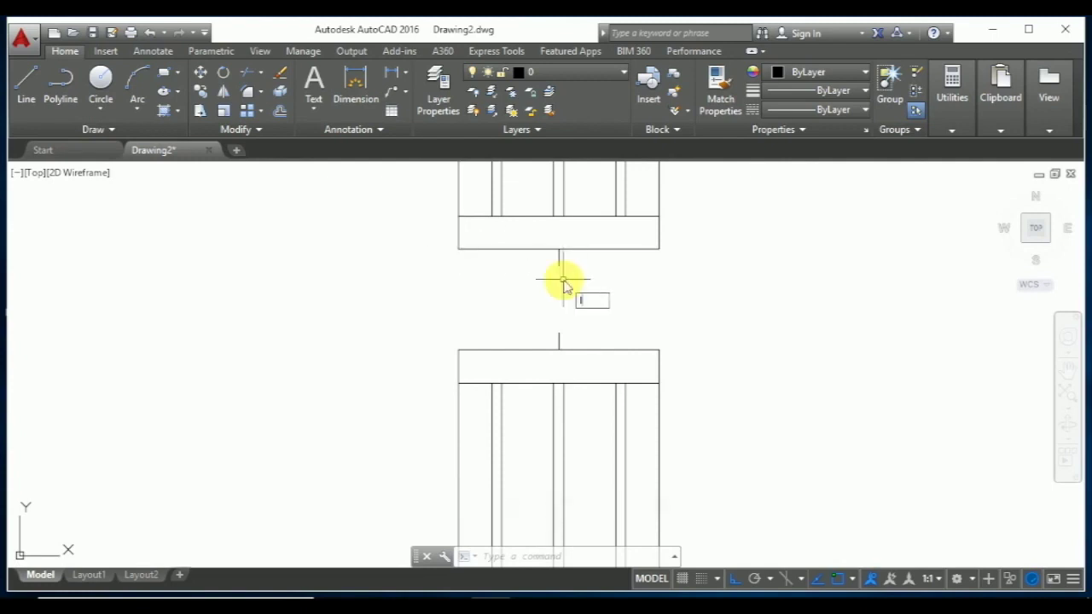
Step: Draw the diagonal break stroke across the upper column piece's end
{"action": "type", "text": "l"}
{"action": "key", "text": "Return"}
{"action": "left_click", "coordinate": [559, 264]}
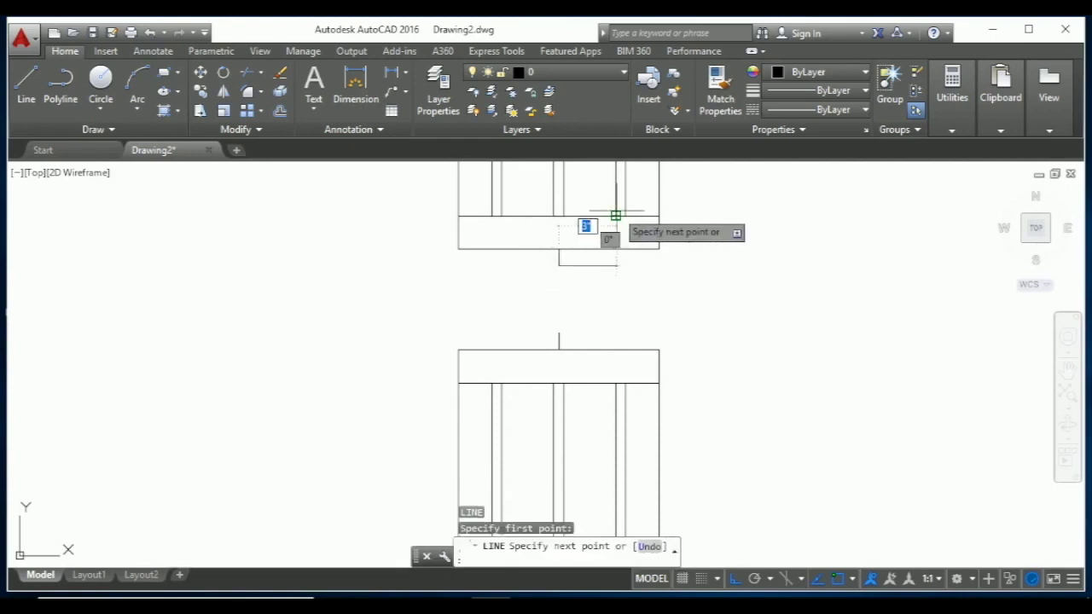
{"action": "left_click", "coordinate": [614, 216]}
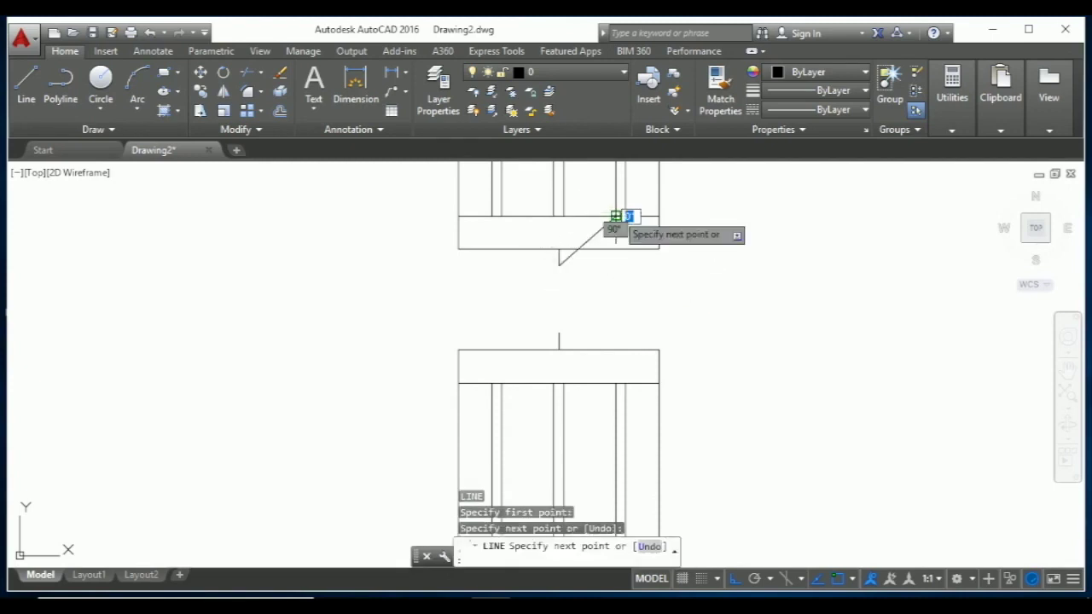
{"action": "key", "text": "Return"}
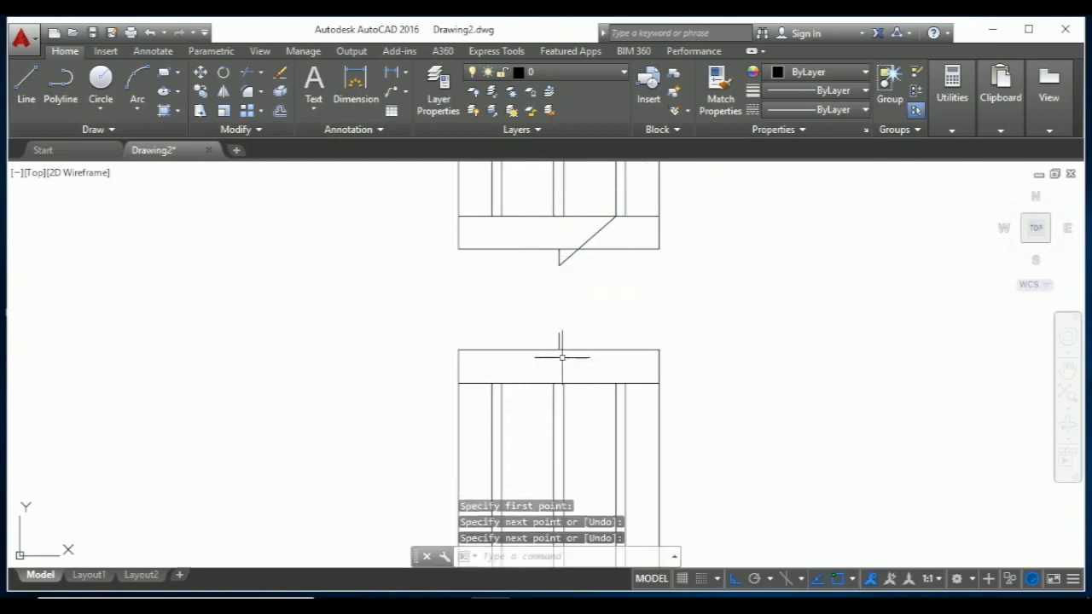
Step: Draw a diagonal break line down-left on the lower piece, then erase the unwanted diagonal
{"action": "key", "text": "Return"}
{"action": "left_click", "coordinate": [559, 350]}
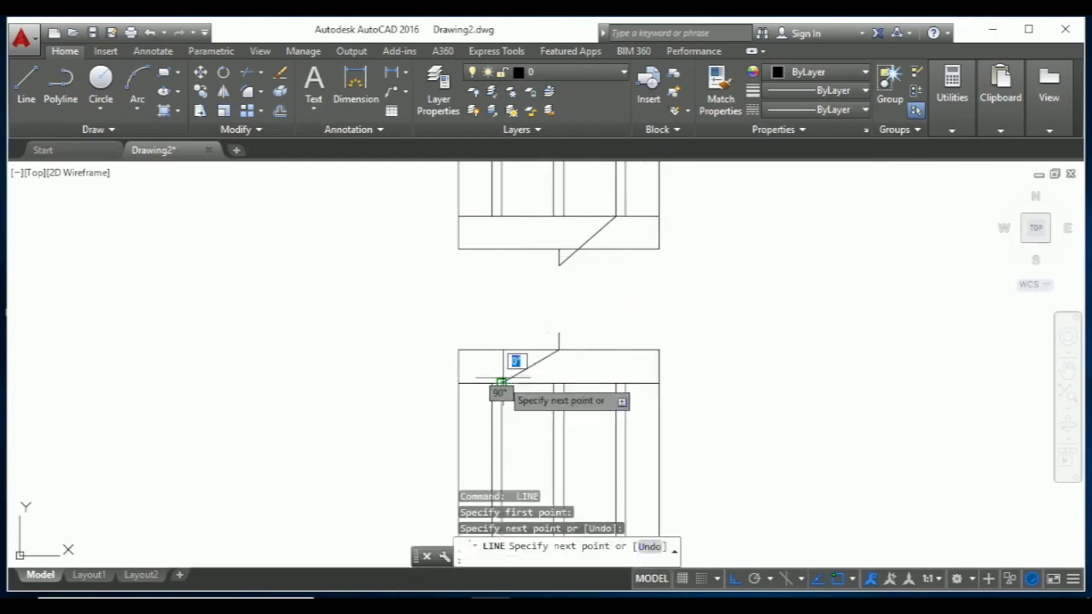
{"action": "left_click", "coordinate": [501, 384]}
{"action": "key", "text": "Escape"}
{"action": "key", "text": "Escape"}
{"action": "key", "text": "Escape"}
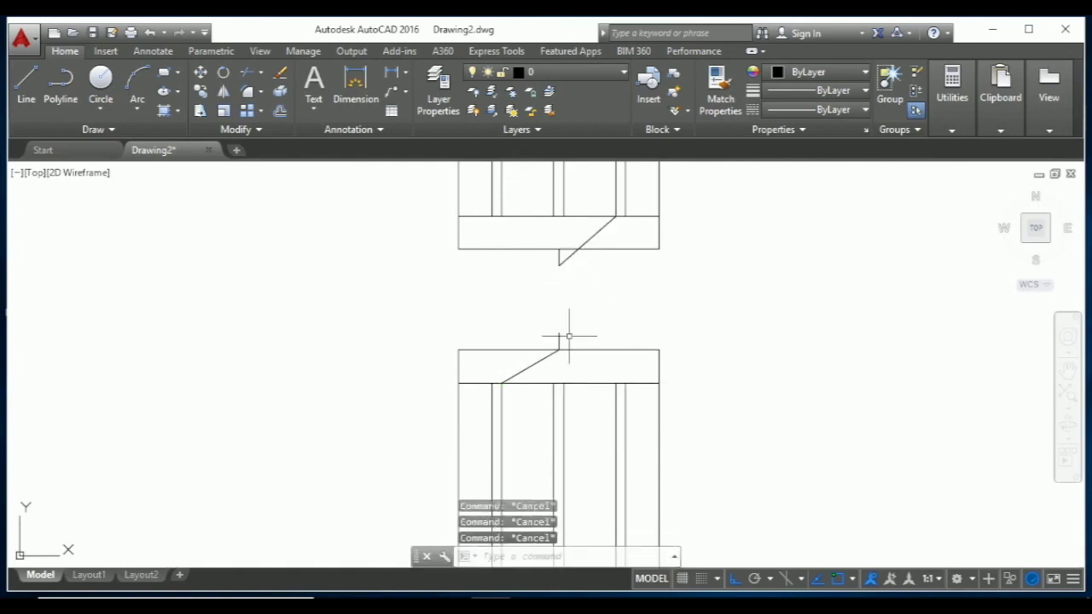
{"action": "key", "text": "Delete"}
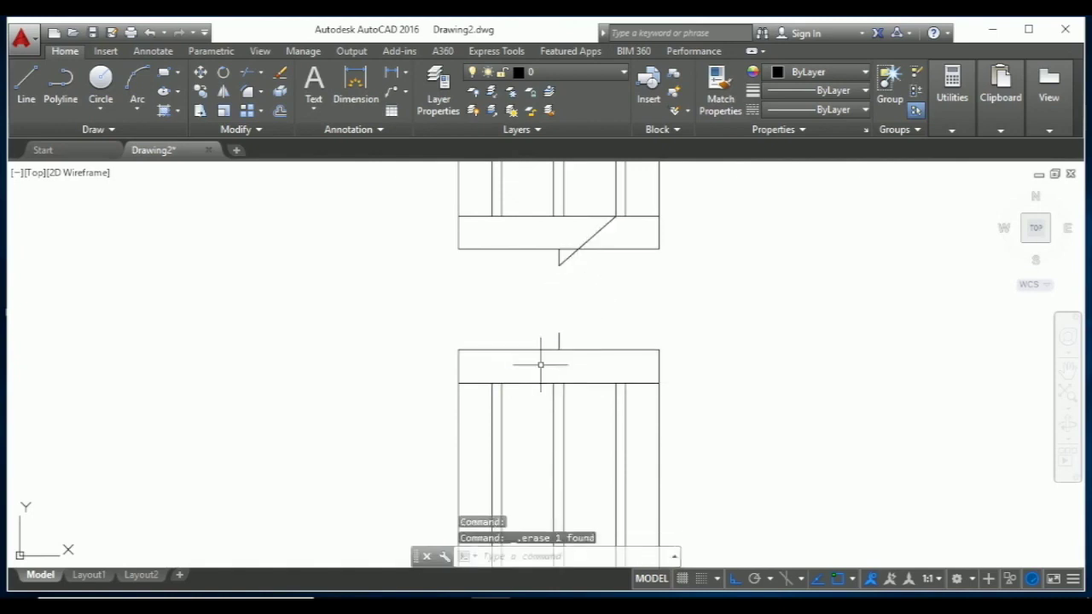
{"action": "key", "text": "Return"}
{"action": "key", "text": "Escape"}
{"action": "key", "text": "Escape"}
{"action": "key", "text": "Escape"}
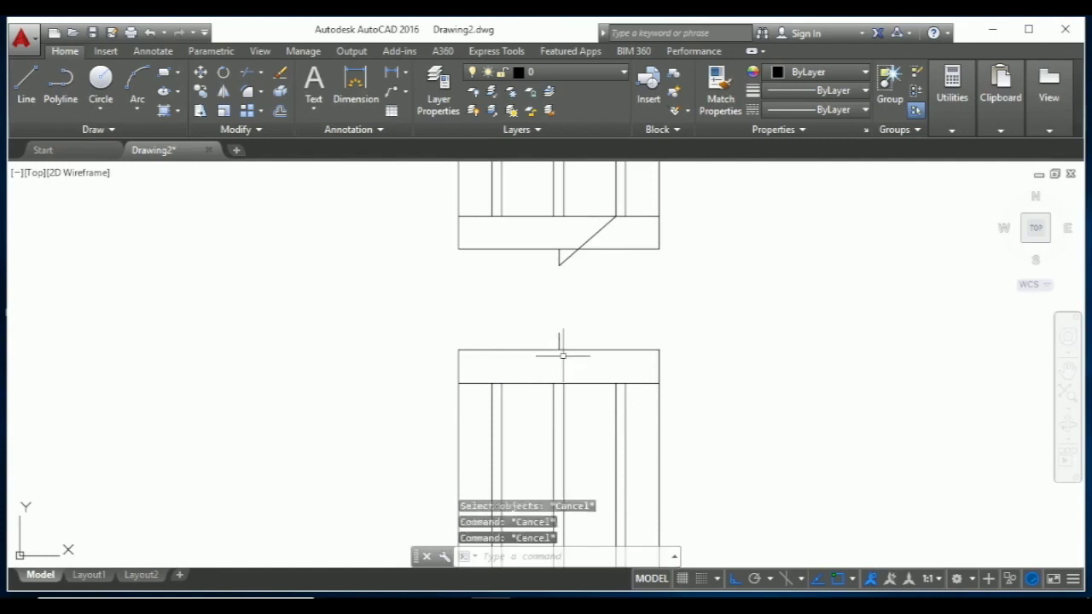
Step: Redraw the lower piece's diagonal break line from the centre stub to its lower edge
{"action": "type", "text": "l"}
{"action": "key", "text": "Return"}
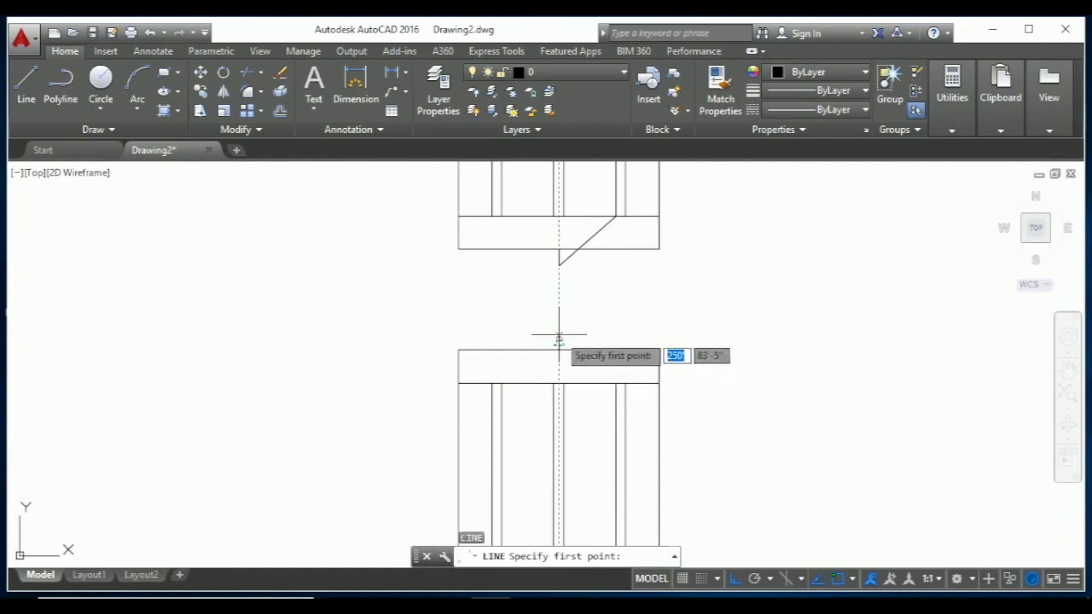
{"action": "left_click", "coordinate": [559, 333]}
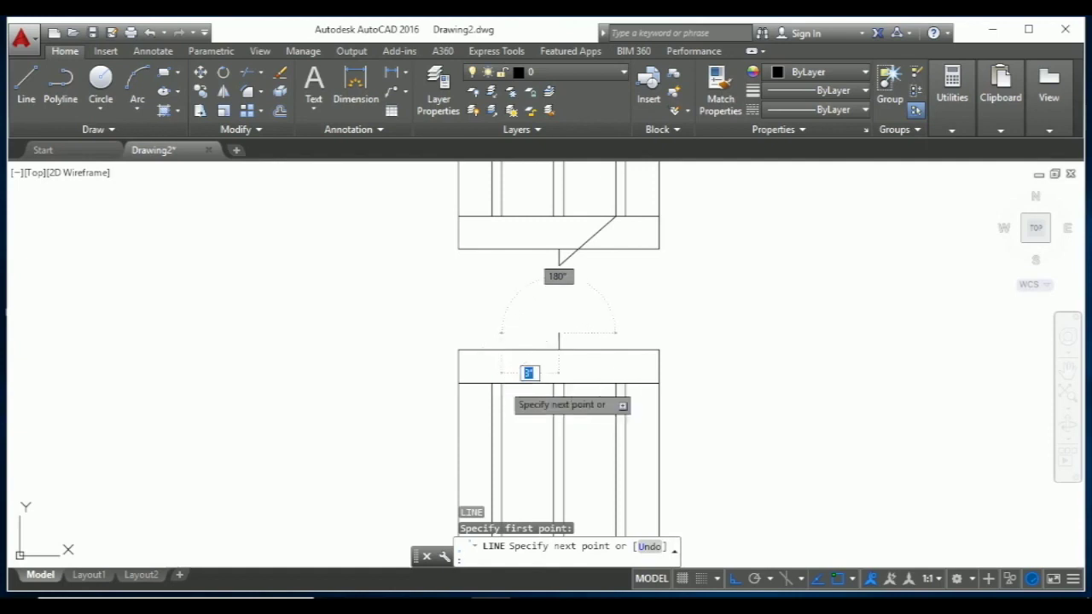
{"action": "left_click", "coordinate": [501, 384]}
{"action": "key", "text": "Escape"}
{"action": "key", "text": "Escape"}
{"action": "key", "text": "Escape"}
{"action": "key", "text": "Escape"}
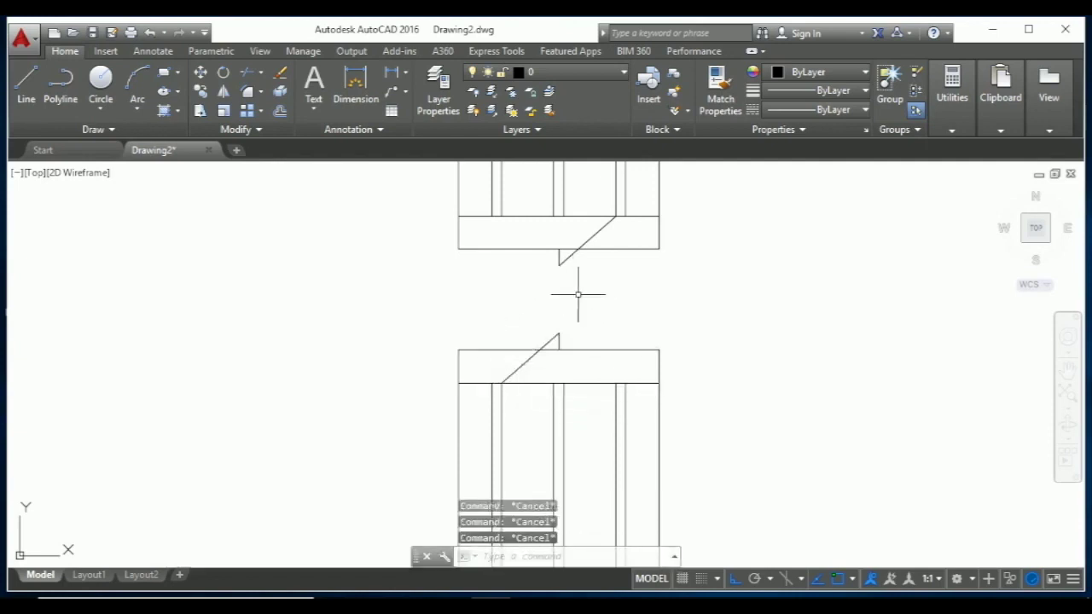
{"action": "scroll", "coordinate": [578, 295], "scroll_direction": "down", "scroll_amount": 2}
{"action": "scroll", "coordinate": [592, 279], "scroll_direction": "up", "scroll_amount": 2}
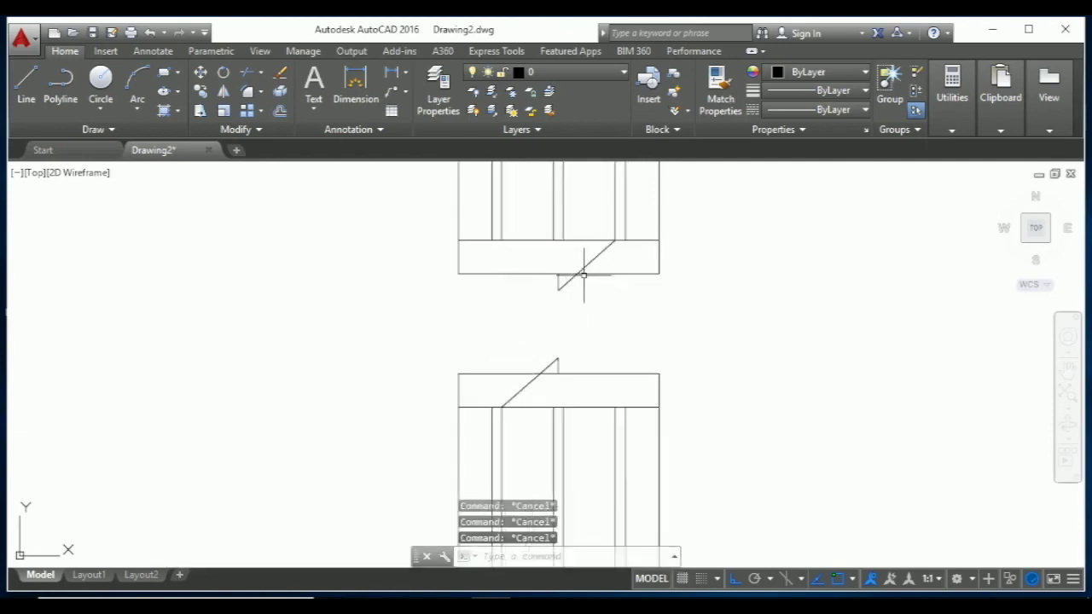
Step: Delete the lower piece's top edge and the upper piece's bottom edge
{"action": "left_click", "coordinate": [582, 372]}
{"action": "key", "text": "Delete"}
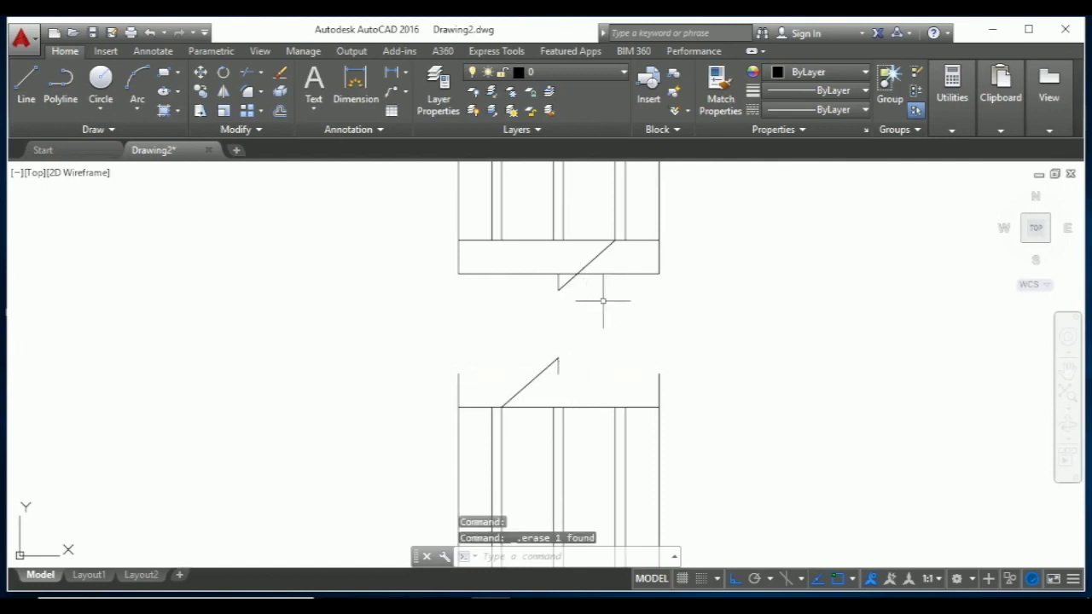
{"action": "left_click", "coordinate": [614, 274]}
{"action": "key", "text": "Delete"}
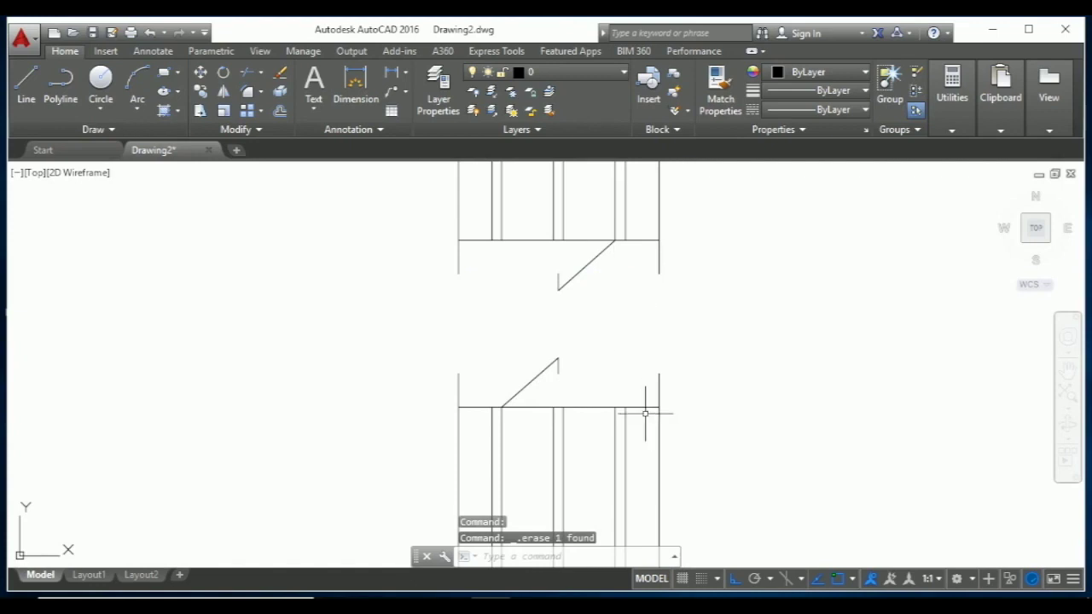
Step: Trim the right column edge stub above the break and the left stub below the upper piece
{"action": "type", "text": "tr"}
{"action": "key", "text": "Return"}
{"action": "key", "text": "Return"}
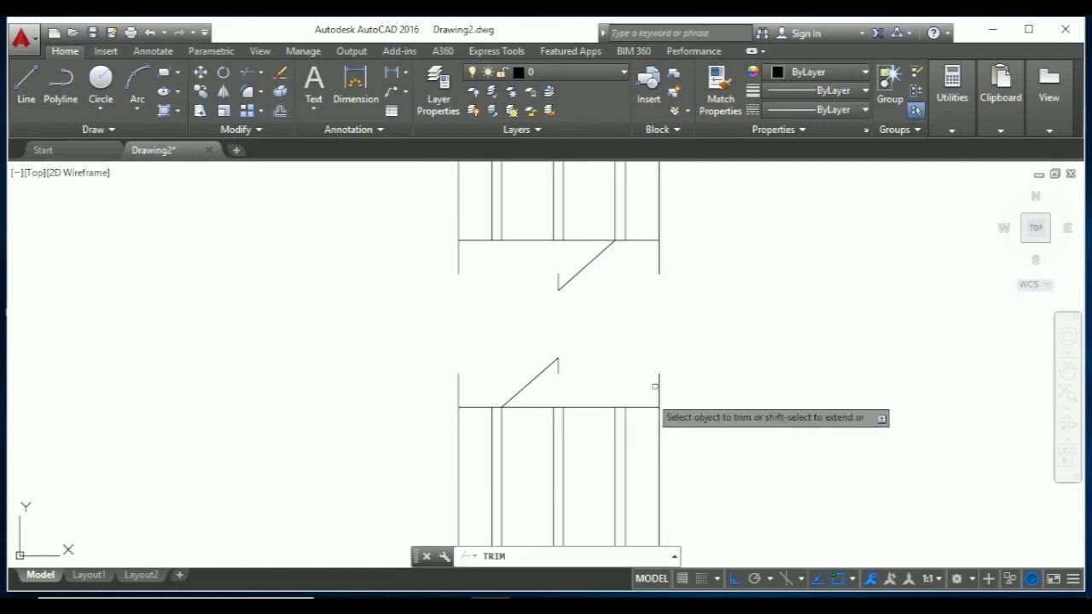
{"action": "left_click", "coordinate": [659, 386]}
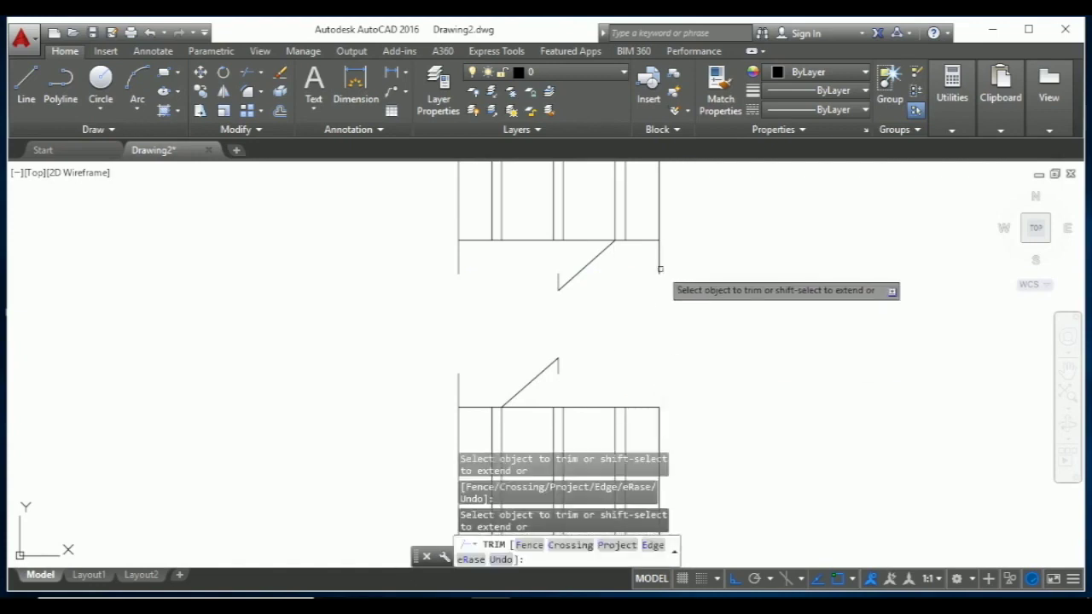
{"action": "left_click", "coordinate": [457, 258]}
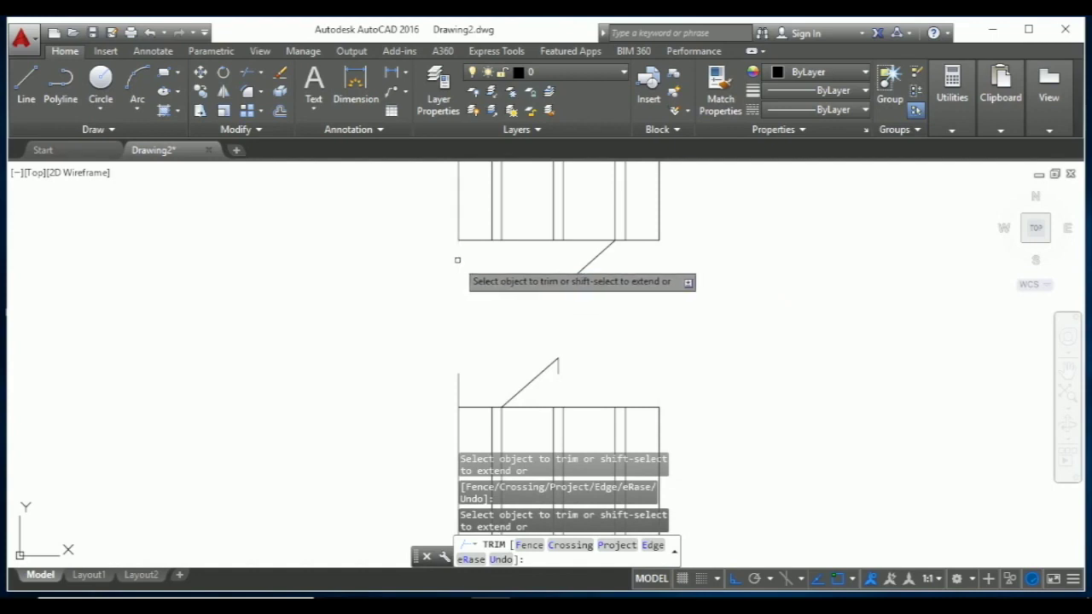
{"action": "scroll", "coordinate": [461, 367], "scroll_direction": "down", "scroll_amount": 5}
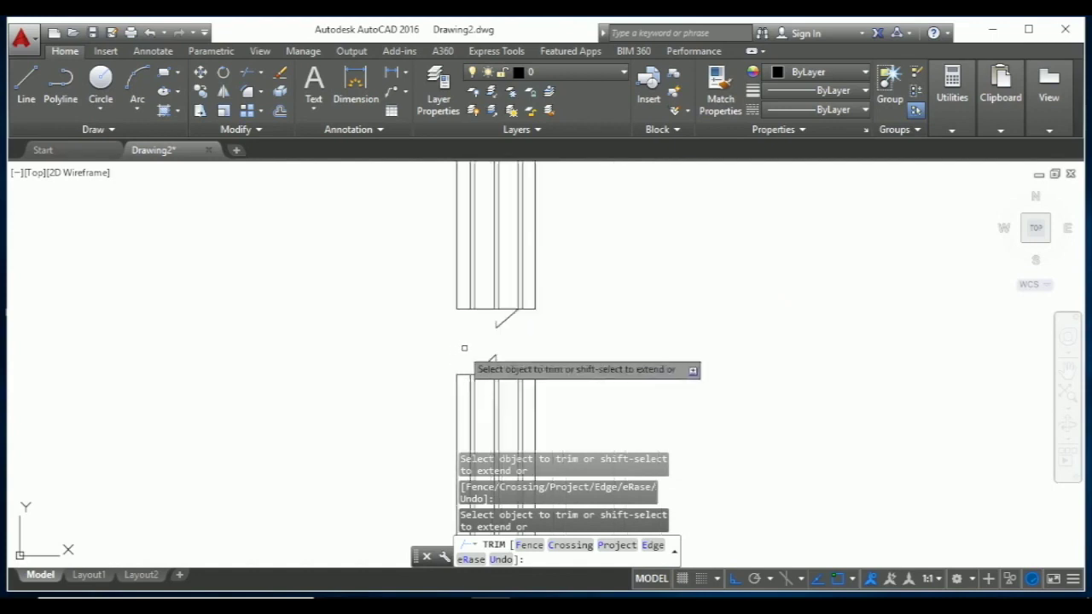
{"action": "scroll", "coordinate": [512, 367], "scroll_direction": "down", "scroll_amount": 1}
{"action": "scroll", "coordinate": [522, 371], "scroll_direction": "down", "scroll_amount": 2}
{"action": "scroll", "coordinate": [522, 367], "scroll_direction": "down", "scroll_amount": 1}
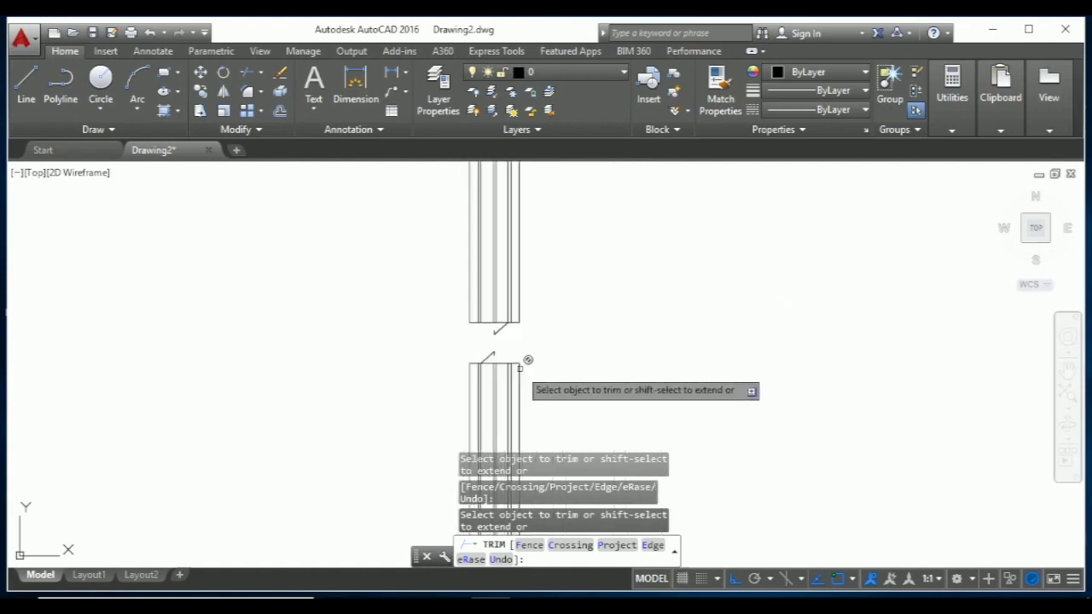
{"action": "scroll", "coordinate": [524, 354], "scroll_direction": "down", "scroll_amount": 2}
{"action": "scroll", "coordinate": [527, 341], "scroll_direction": "down", "scroll_amount": 2}
{"action": "scroll", "coordinate": [529, 367], "scroll_direction": "down", "scroll_amount": 1}
{"action": "scroll", "coordinate": [524, 376], "scroll_direction": "up", "scroll_amount": 5}
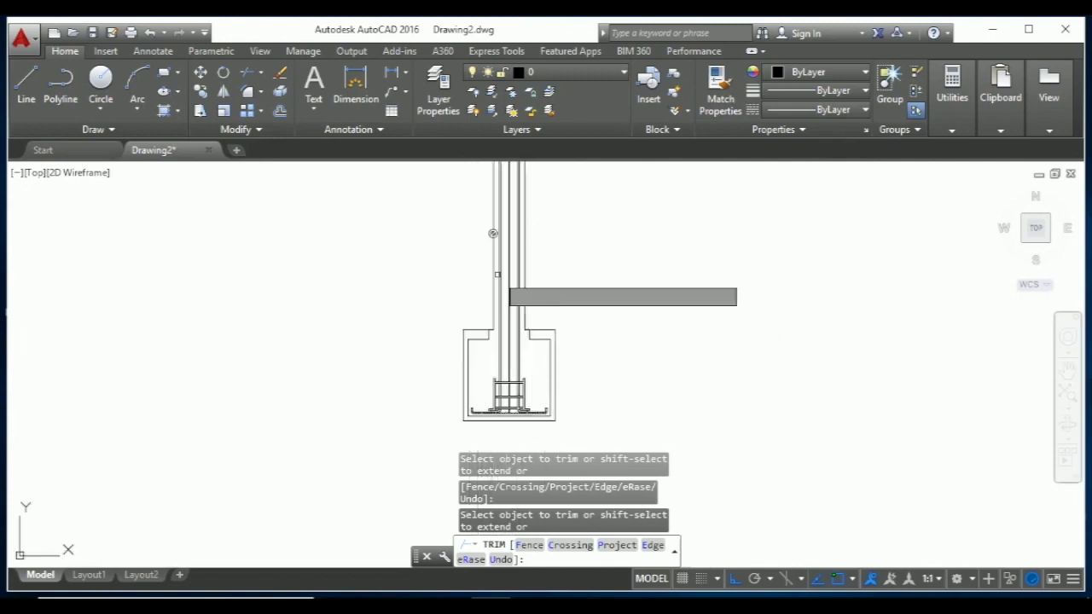
{"action": "scroll", "coordinate": [500, 341], "scroll_direction": "down", "scroll_amount": 3}
{"action": "scroll", "coordinate": [503, 272], "scroll_direction": "up", "scroll_amount": 2}
{"action": "scroll", "coordinate": [501, 222], "scroll_direction": "up", "scroll_amount": 2}
{"action": "scroll", "coordinate": [505, 215], "scroll_direction": "up", "scroll_amount": 1}
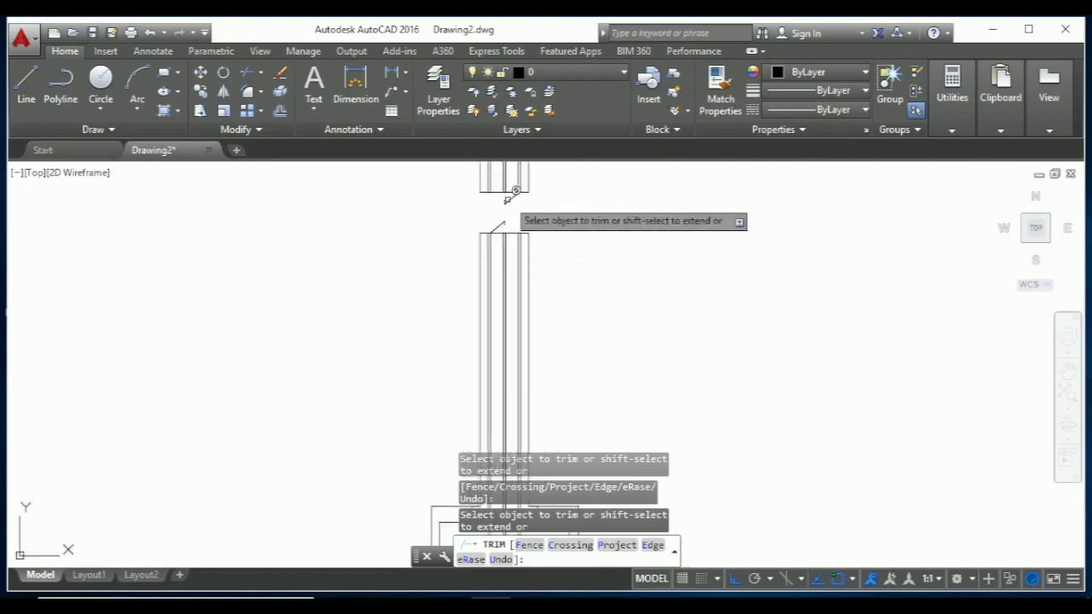
{"action": "scroll", "coordinate": [516, 228], "scroll_direction": "down", "scroll_amount": 1}
{"action": "scroll", "coordinate": [516, 215], "scroll_direction": "up", "scroll_amount": 2}
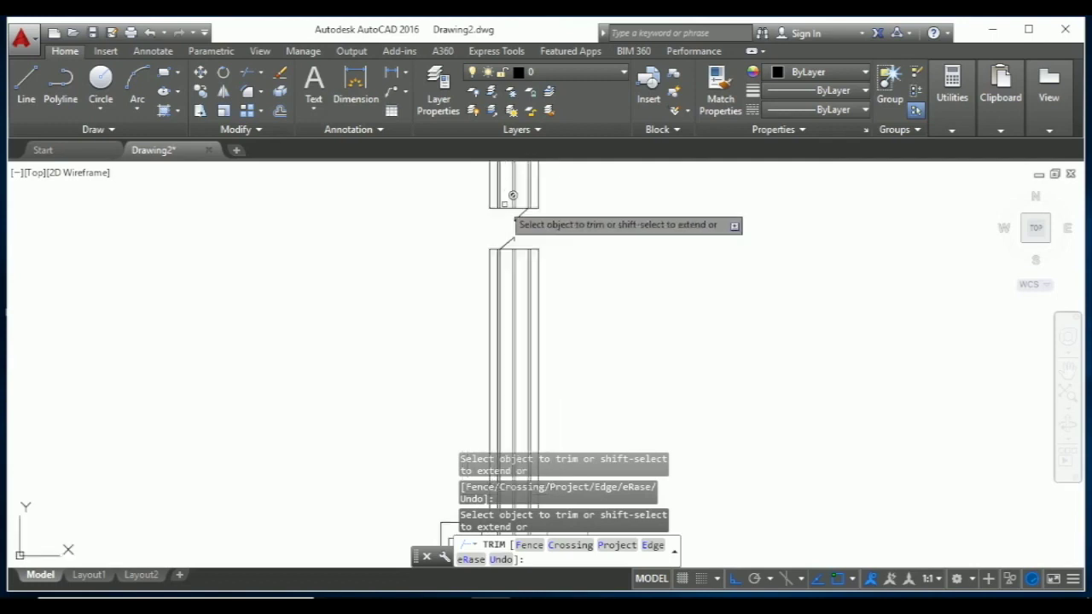
{"action": "scroll", "coordinate": [524, 243], "scroll_direction": "down", "scroll_amount": 1}
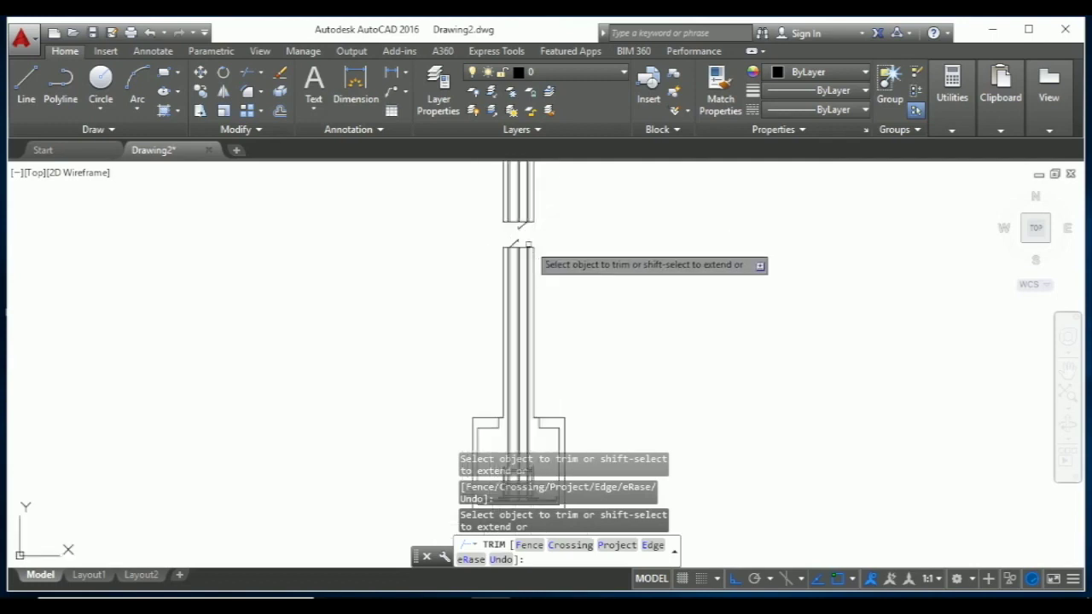
{"action": "key", "text": "Escape"}
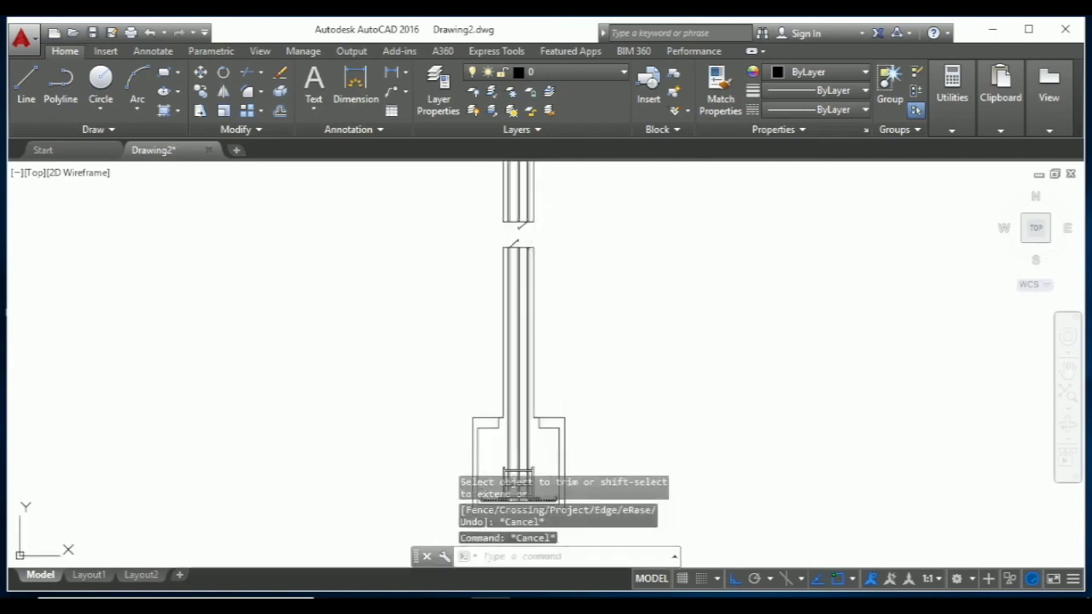
{"action": "type", "text": "l"}
{"action": "key", "text": "Return"}
{"action": "left_click", "coordinate": [580, 234]}
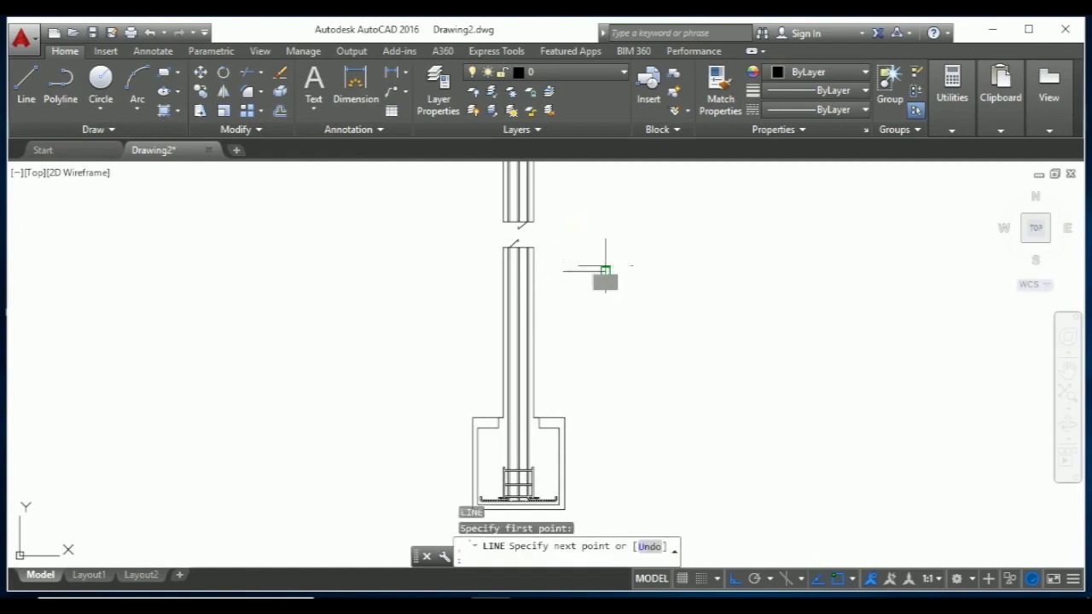
{"action": "left_click", "coordinate": [605, 271]}
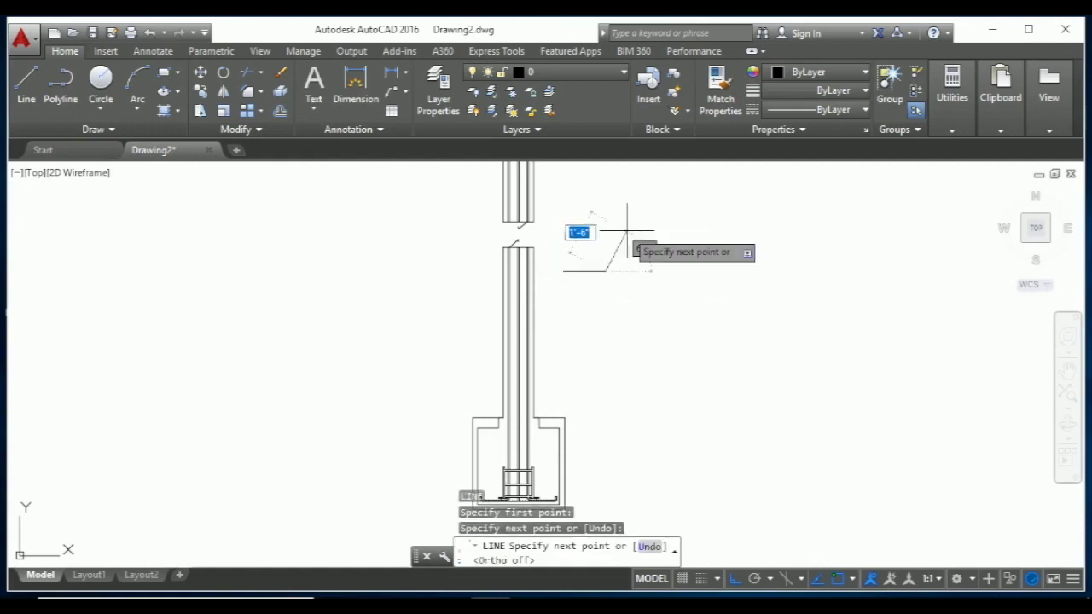
{"action": "key", "text": "F8"}
{"action": "left_click", "coordinate": [626, 243]}
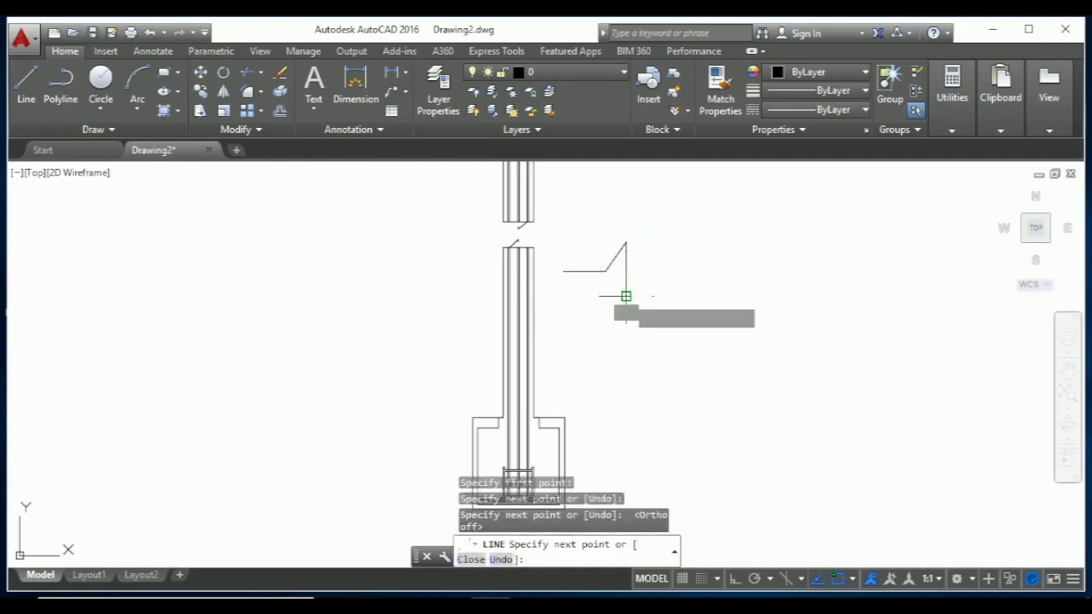
{"action": "left_click", "coordinate": [625, 295]}
{"action": "left_click", "coordinate": [644, 267]}
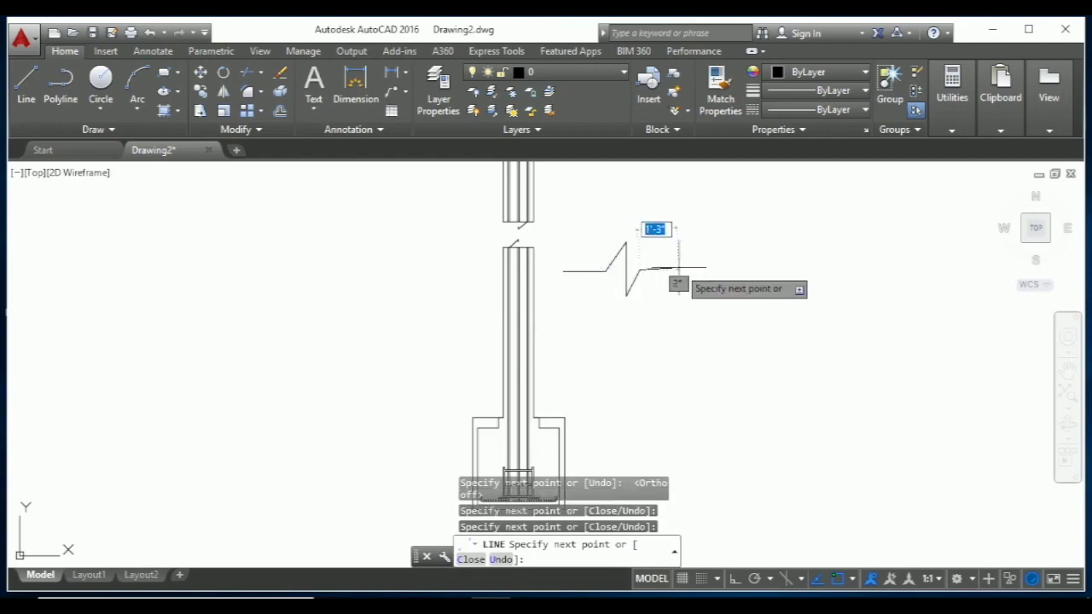
{"action": "left_click", "coordinate": [679, 268]}
{"action": "key", "text": "Escape"}
{"action": "left_click", "coordinate": [668, 305]}
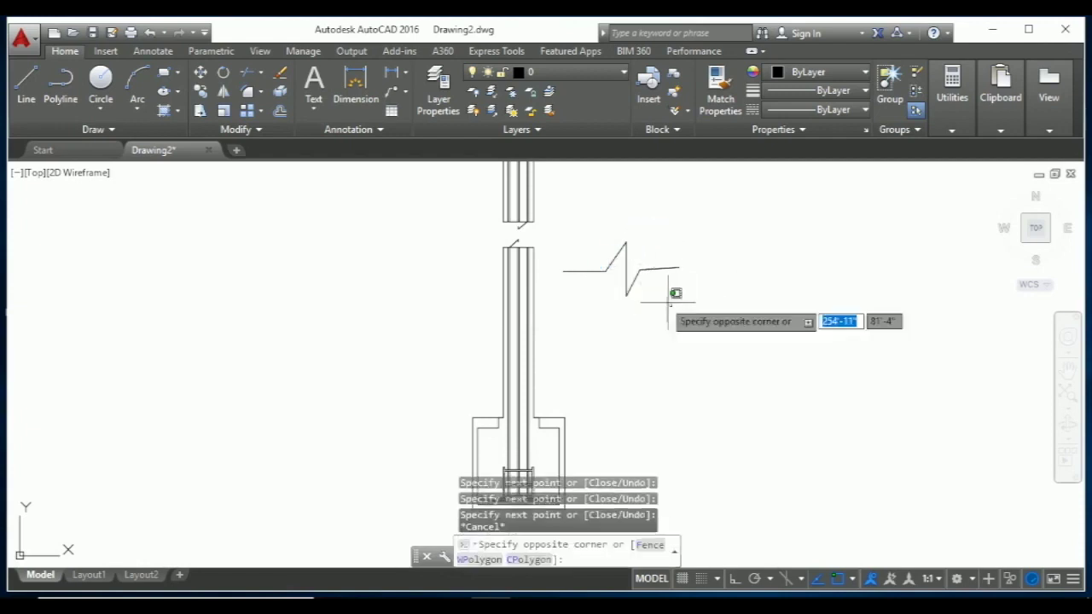
{"action": "left_click", "coordinate": [601, 248]}
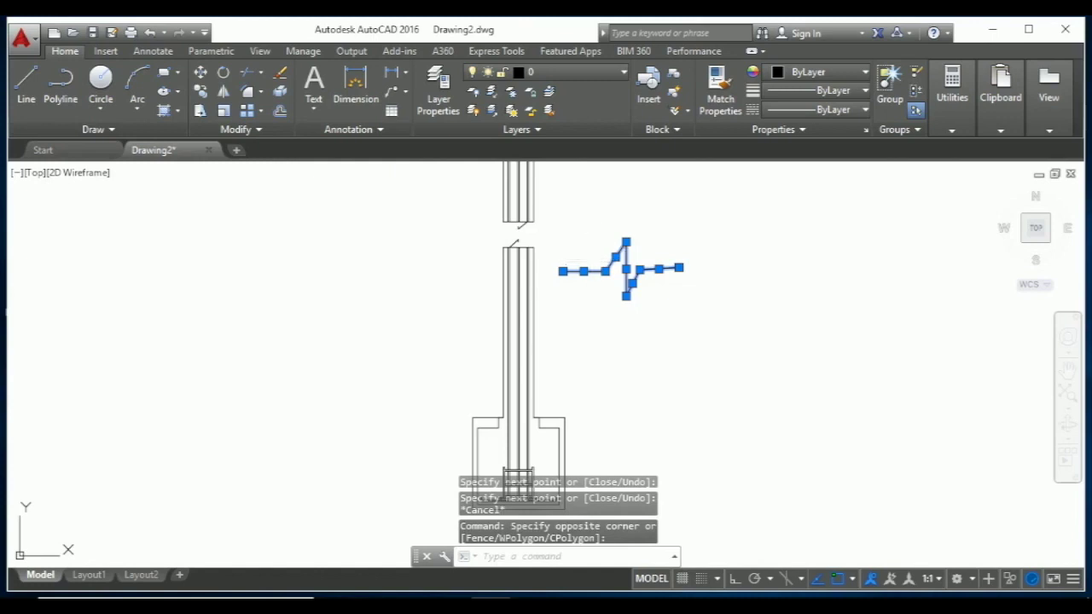
{"action": "key", "text": "Delete"}
{"action": "scroll", "coordinate": [539, 256], "scroll_direction": "down", "scroll_amount": 2}
{"action": "scroll", "coordinate": [520, 373], "scroll_direction": "up", "scroll_amount": 3}
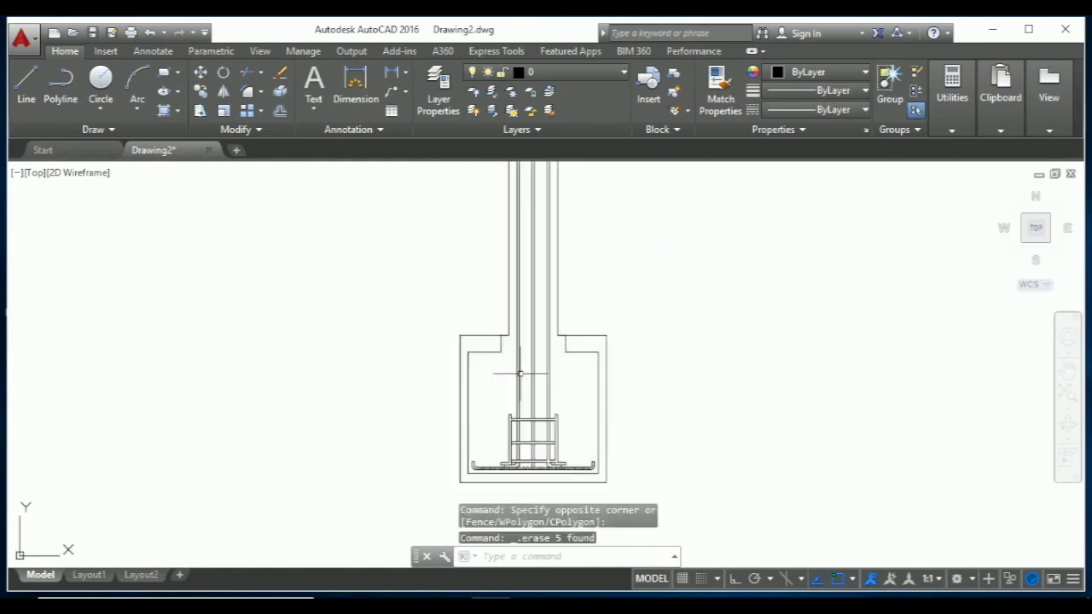
{"action": "scroll", "coordinate": [527, 341], "scroll_direction": "up", "scroll_amount": 1}
Step: Draw a horizontal tie line across the column bars near the top
{"action": "scroll", "coordinate": [530, 339], "scroll_direction": "down", "scroll_amount": 3}
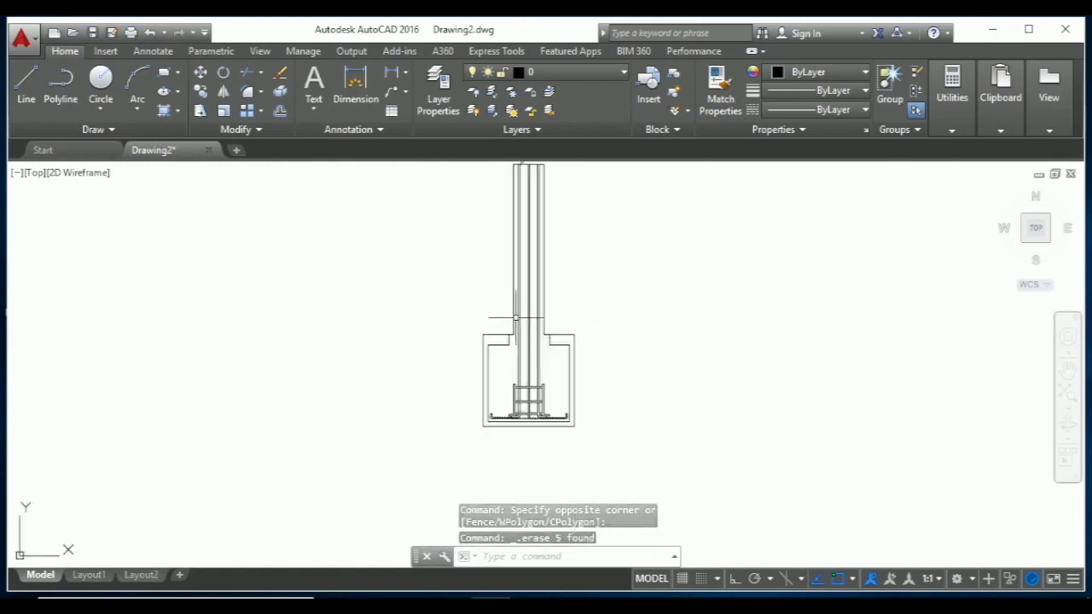
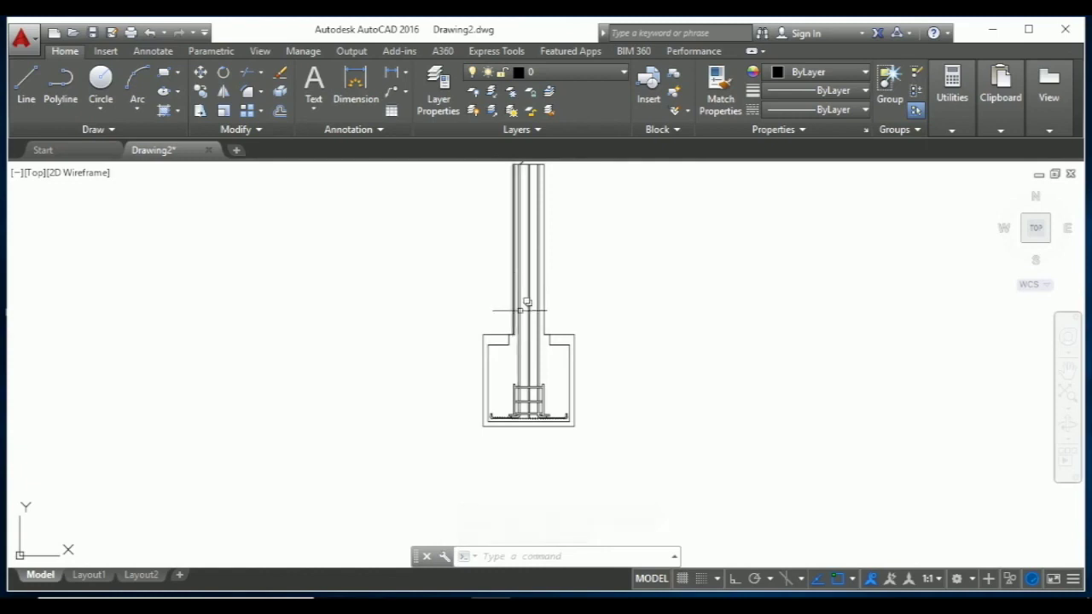
Step: Draw a horizontal tie line across the column bars near the top
{"action": "scroll", "coordinate": [550, 427], "scroll_direction": "up", "scroll_amount": 2}
{"action": "scroll", "coordinate": [524, 341], "scroll_direction": "down", "scroll_amount": 5}
{"action": "scroll", "coordinate": [532, 261], "scroll_direction": "up", "scroll_amount": 5}
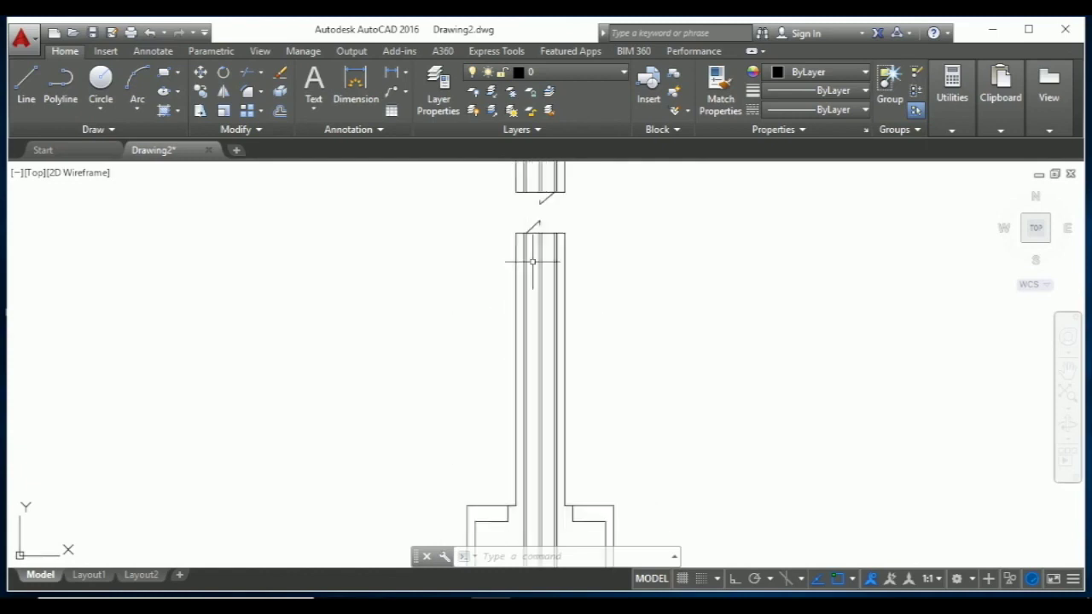
{"action": "scroll", "coordinate": [547, 242], "scroll_direction": "up", "scroll_amount": 4}
{"action": "key", "text": "Escape"}
{"action": "key", "text": "Escape"}
{"action": "key", "text": "Escape"}
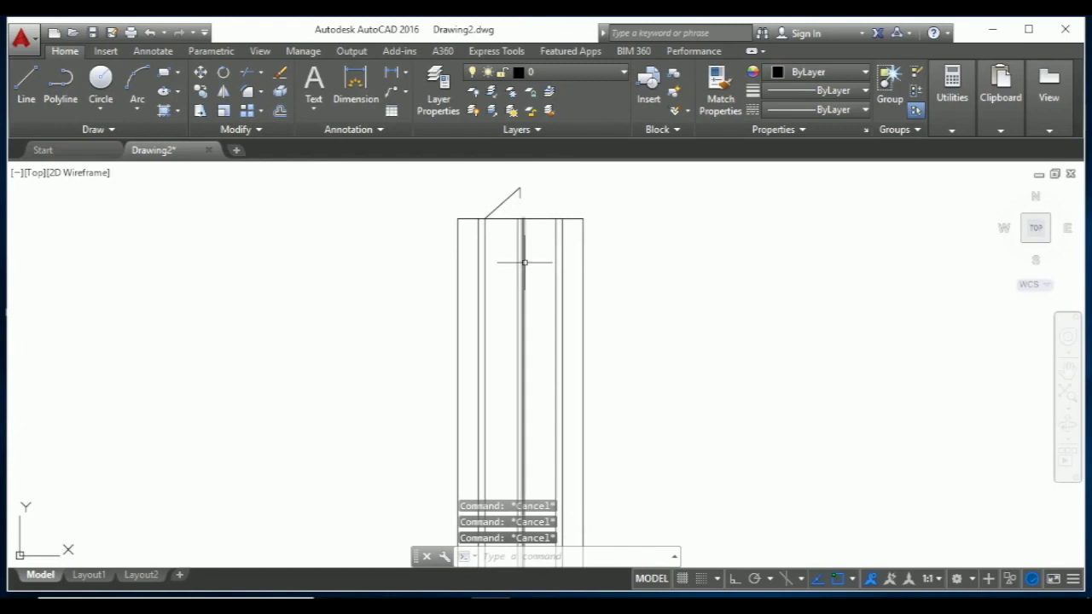
{"action": "type", "text": "l"}
{"action": "key", "text": "Return"}
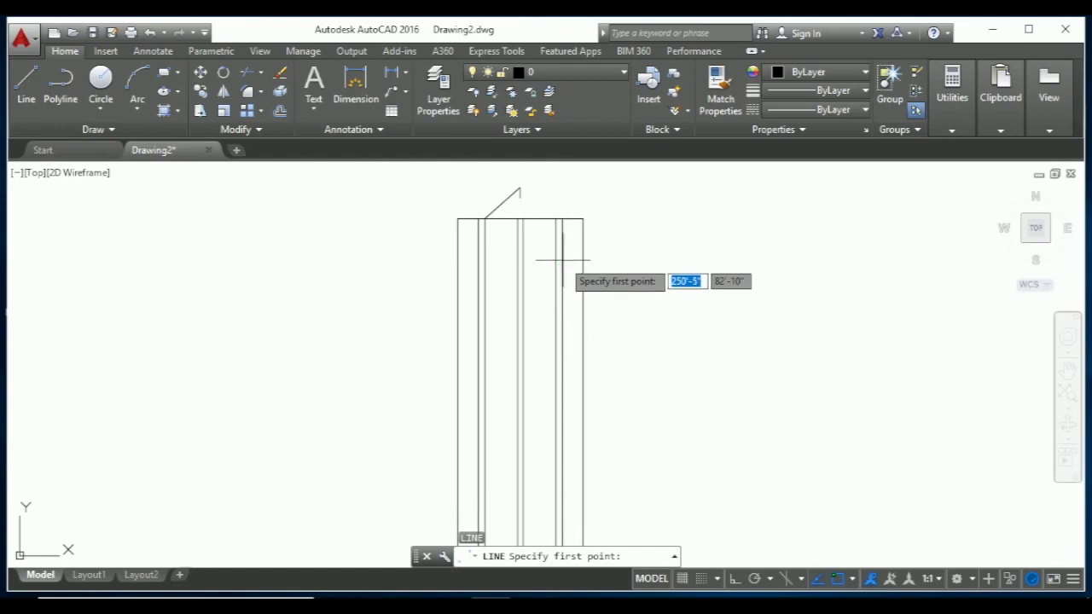
{"action": "left_click", "coordinate": [562, 259]}
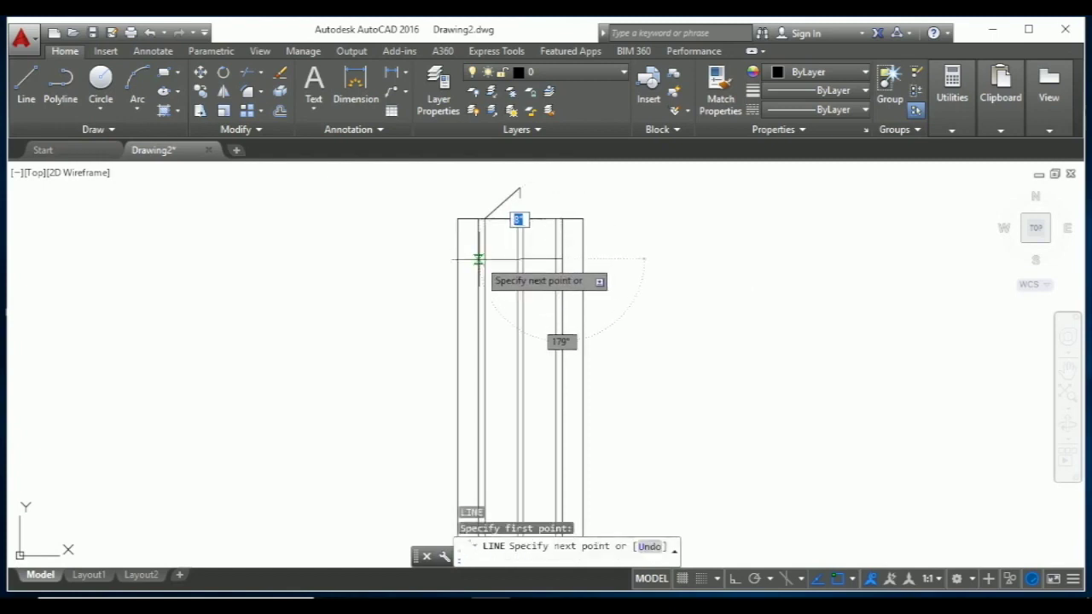
{"action": "left_click", "coordinate": [479, 259]}
{"action": "key", "text": "Escape"}
{"action": "key", "text": "Escape"}
{"action": "key", "text": "Escape"}
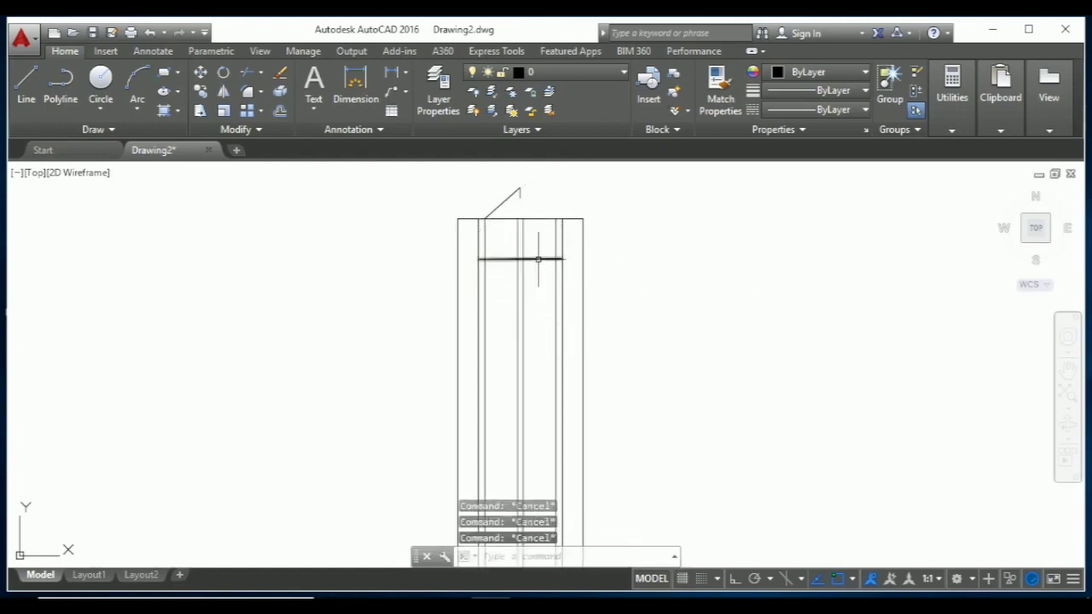
{"action": "type", "text": "o"}
Step: Offset the tie line .3" to one side to form a double line
{"action": "key", "text": "Return"}
{"action": "type", "text": "3"}
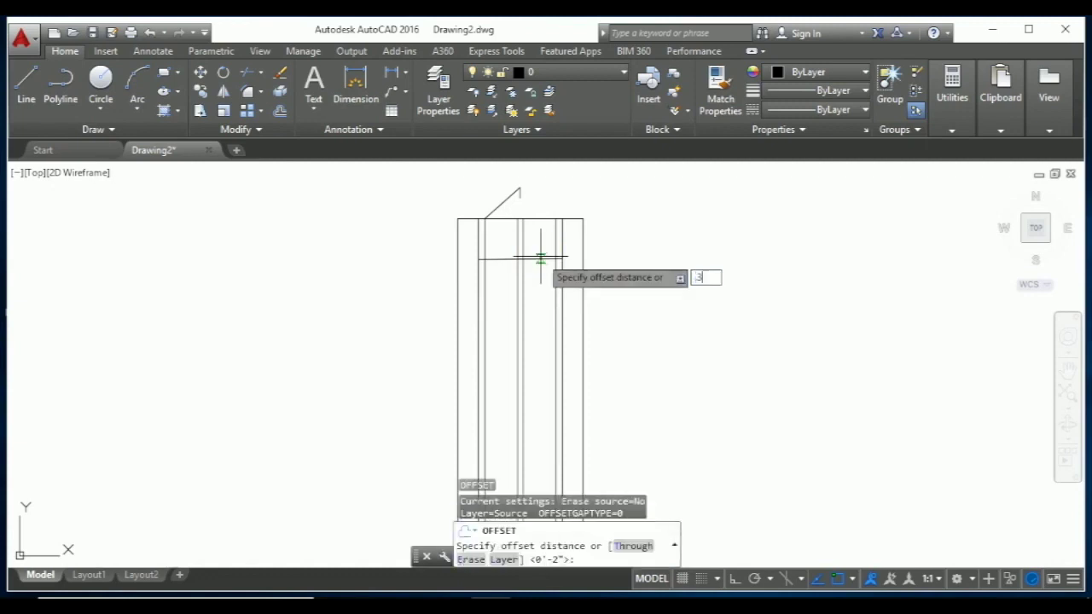
{"action": "key", "text": "Return"}
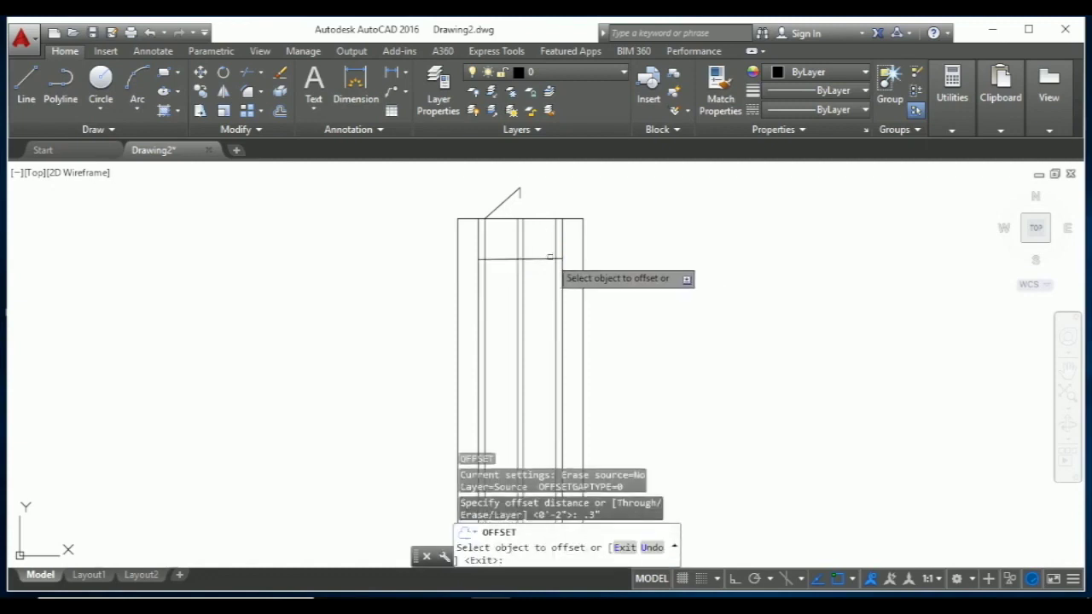
{"action": "left_click", "coordinate": [550, 257]}
{"action": "left_click", "coordinate": [539, 282]}
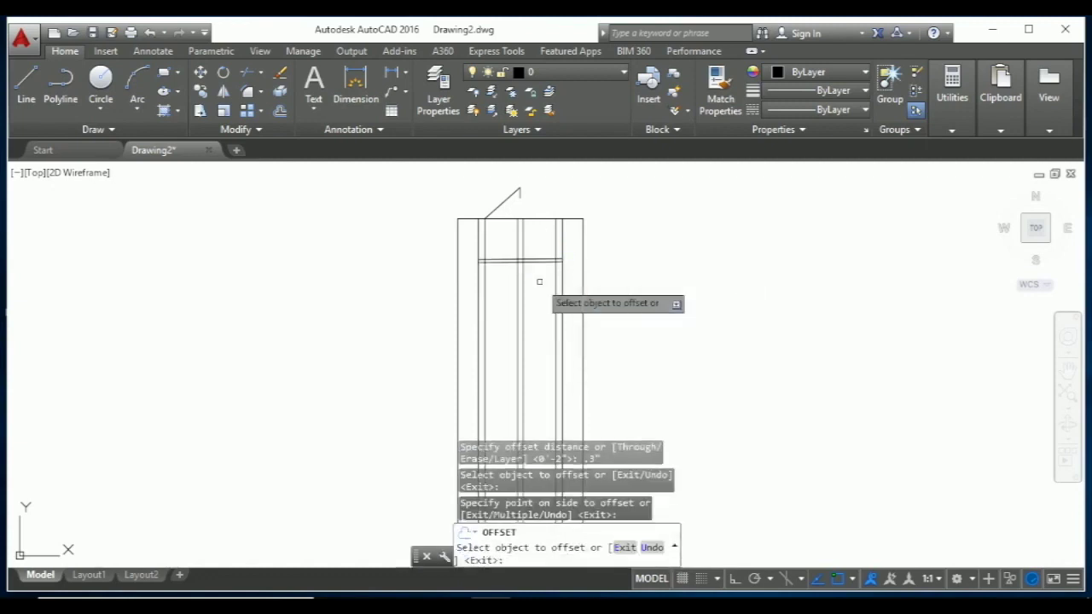
{"action": "key", "text": "Escape"}
{"action": "key", "text": "Escape"}
{"action": "key", "text": "Escape"}
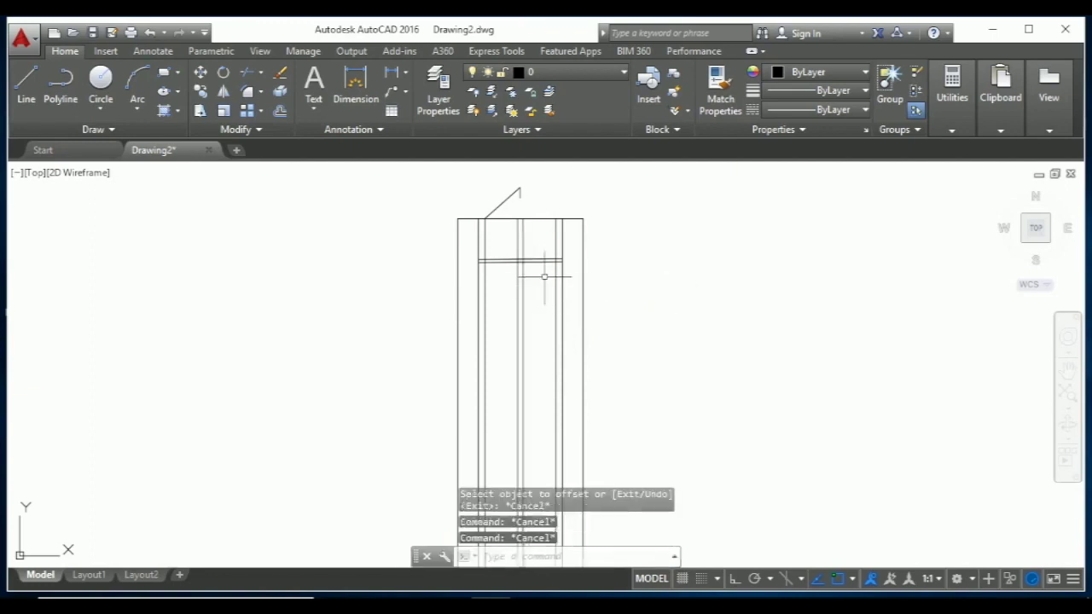
{"action": "key", "text": "Escape"}
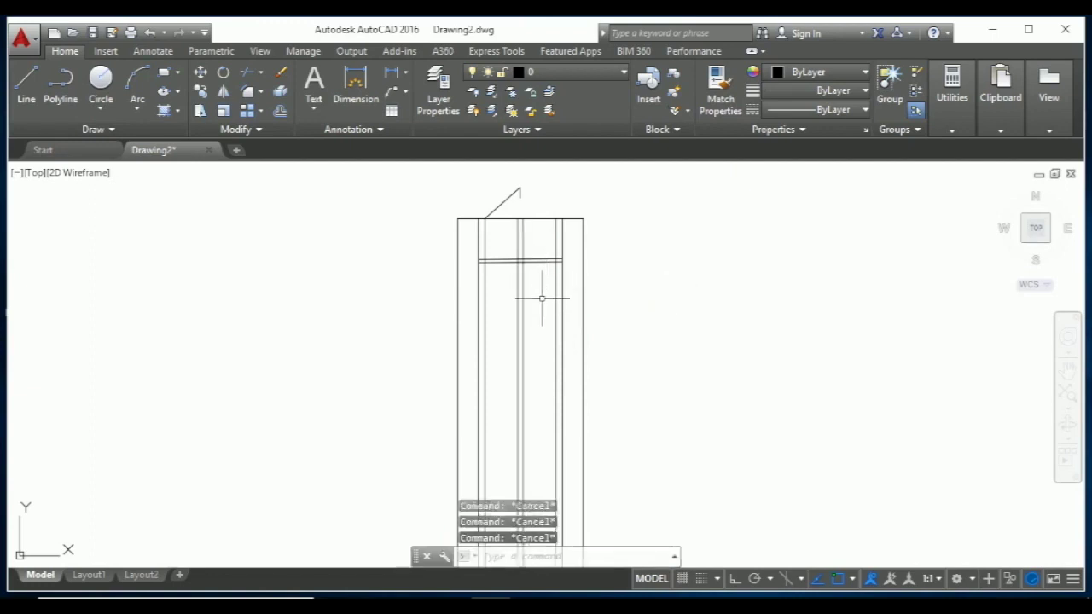
{"action": "type", "text": "l"}
{"action": "key", "text": "Return"}
{"action": "key", "text": "Escape"}
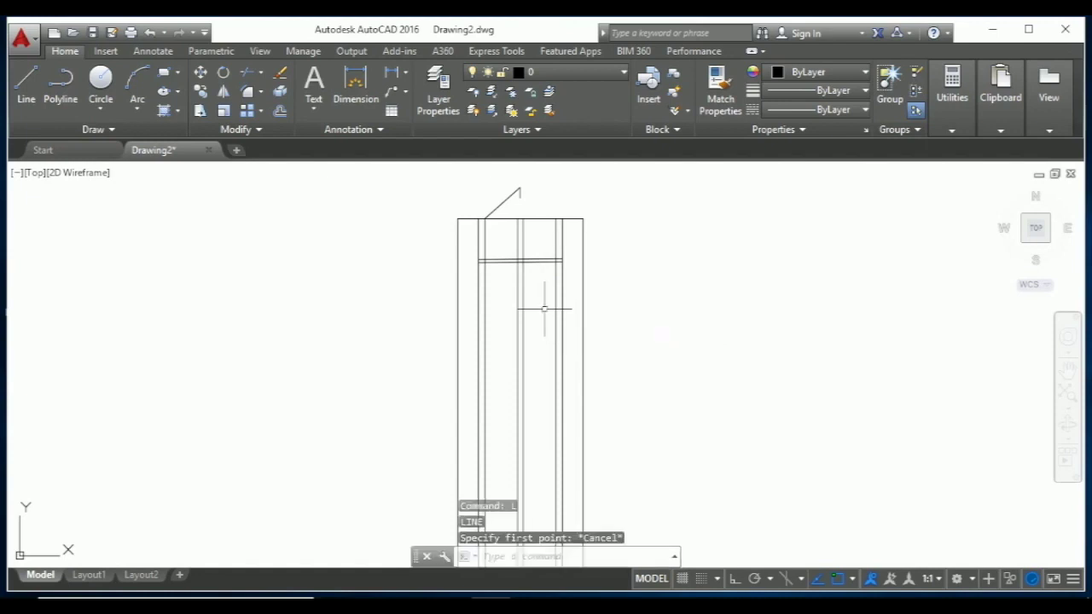
Step: Offset the top tie repeatedly at 7" spacing to add ties down the column
{"action": "type", "text": "o"}
{"action": "key", "text": "Return"}
{"action": "type", "text": "7\""}
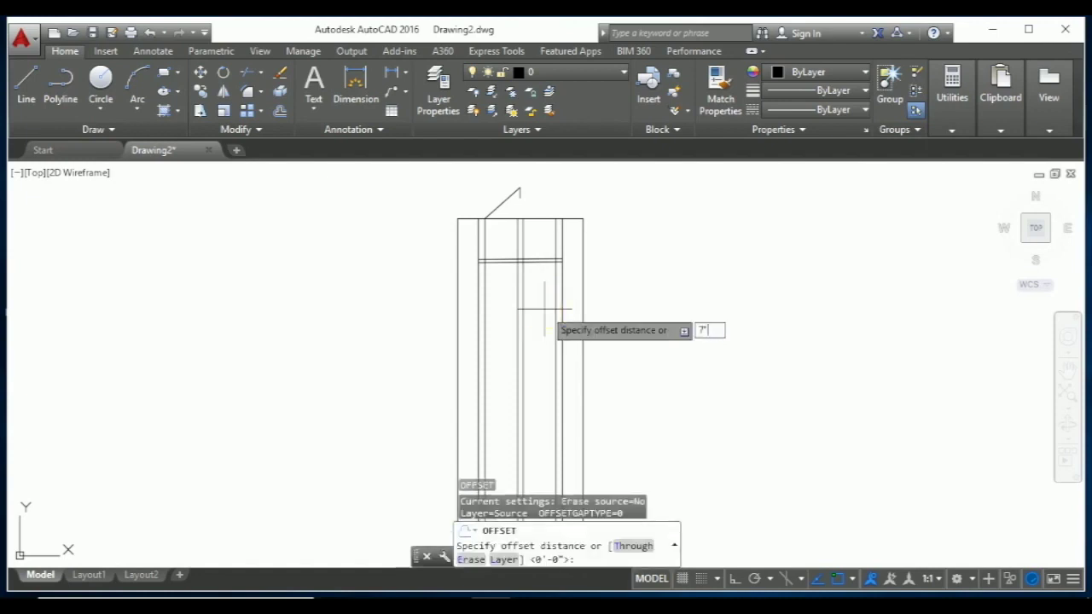
{"action": "key", "text": "Return"}
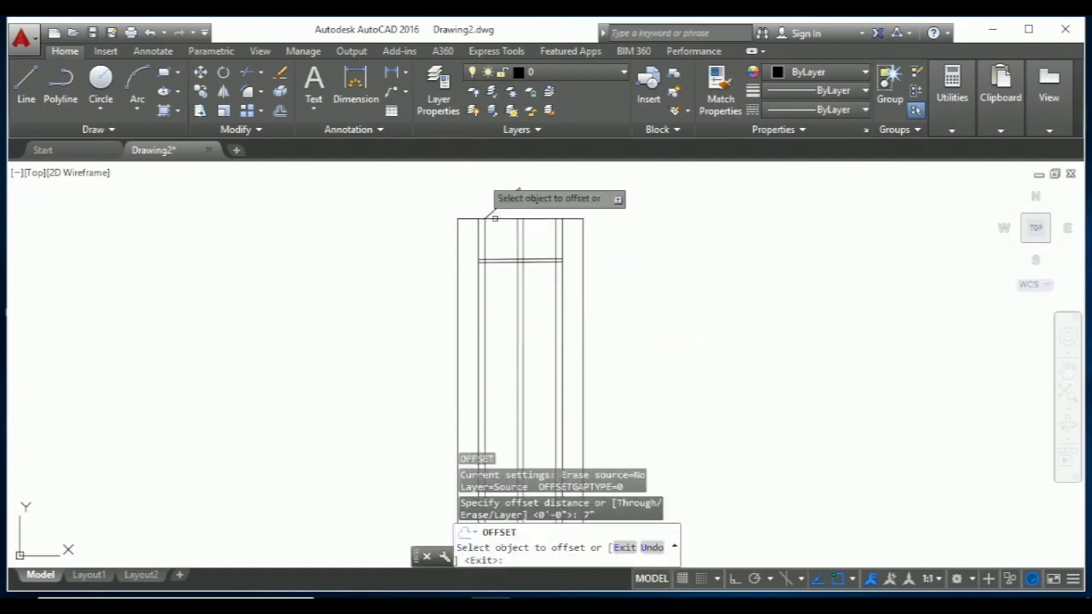
{"action": "left_click", "coordinate": [544, 261]}
{"action": "left_click", "coordinate": [532, 314]}
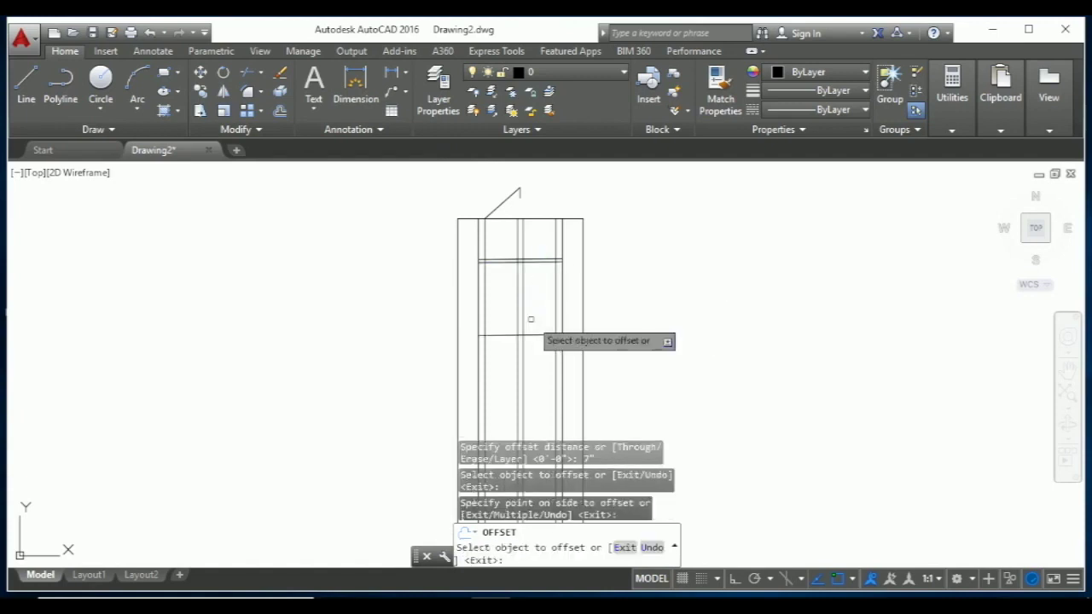
{"action": "scroll", "coordinate": [537, 333], "scroll_direction": "down", "scroll_amount": 4}
{"action": "scroll", "coordinate": [545, 313], "scroll_direction": "up", "scroll_amount": 2}
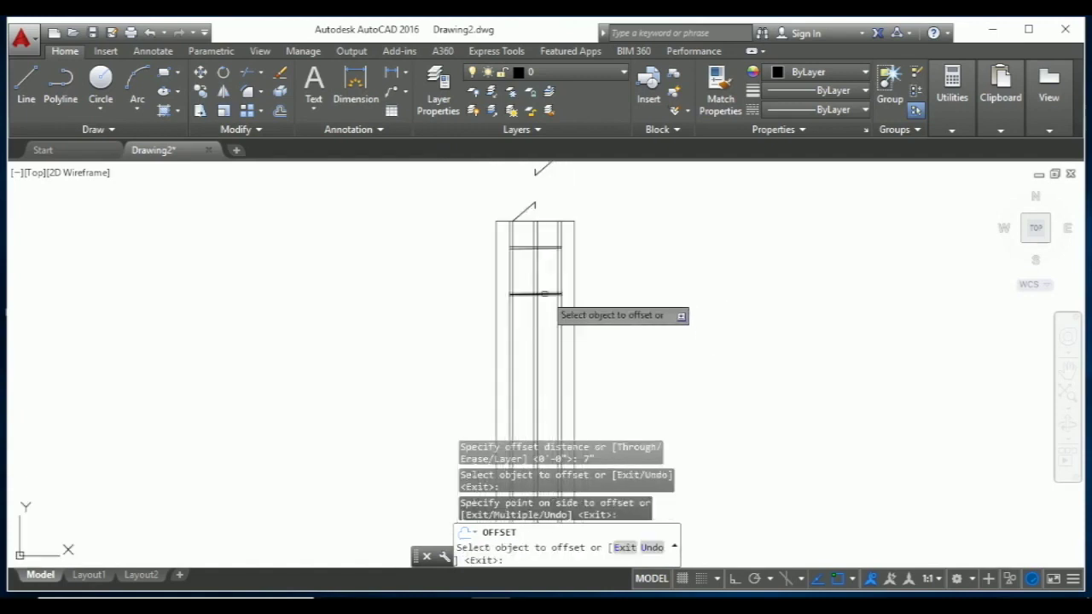
{"action": "left_click", "coordinate": [538, 293]}
{"action": "left_click", "coordinate": [544, 342]}
{"action": "left_click", "coordinate": [544, 339]}
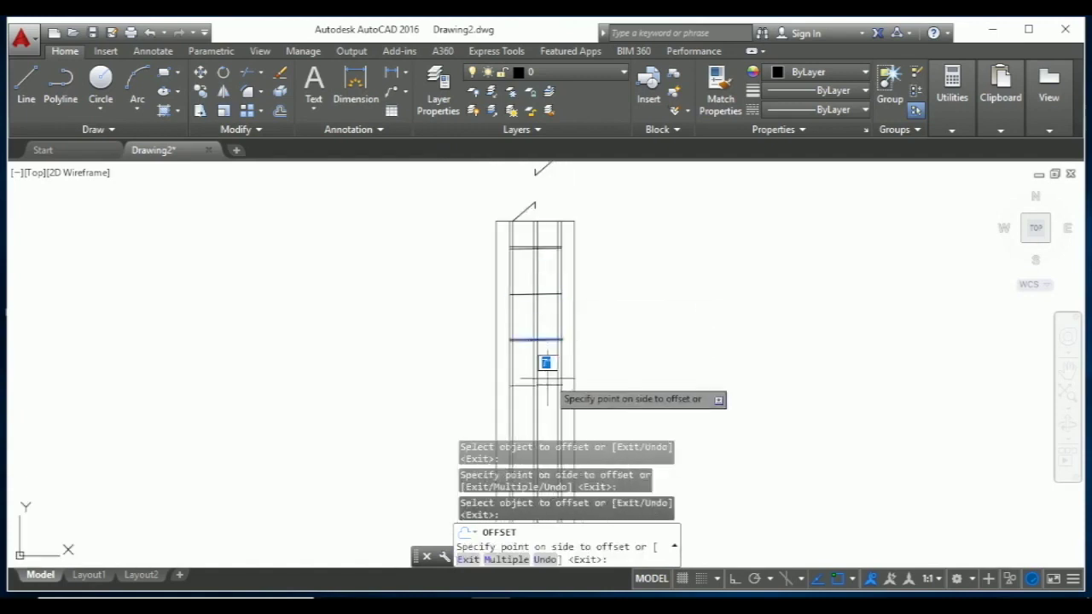
{"action": "left_click", "coordinate": [542, 378]}
{"action": "scroll", "coordinate": [553, 333], "scroll_direction": "down", "scroll_amount": 2}
{"action": "scroll", "coordinate": [558, 341], "scroll_direction": "up", "scroll_amount": 2}
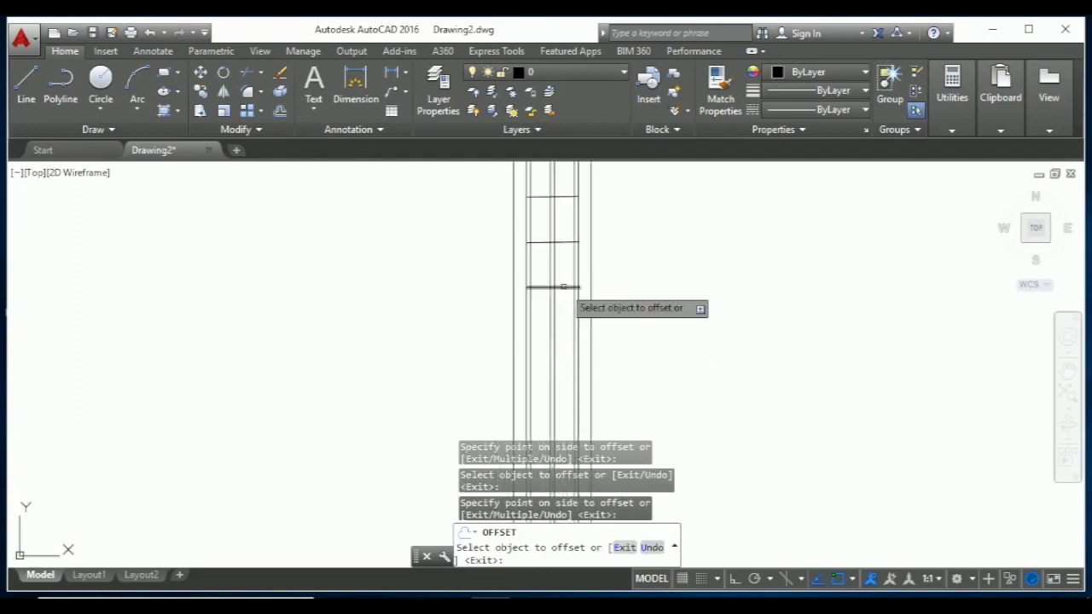
{"action": "left_click", "coordinate": [564, 288]}
{"action": "left_click", "coordinate": [563, 320]}
{"action": "scroll", "coordinate": [563, 322], "scroll_direction": "down", "scroll_amount": 3}
{"action": "scroll", "coordinate": [567, 311], "scroll_direction": "up", "scroll_amount": 2}
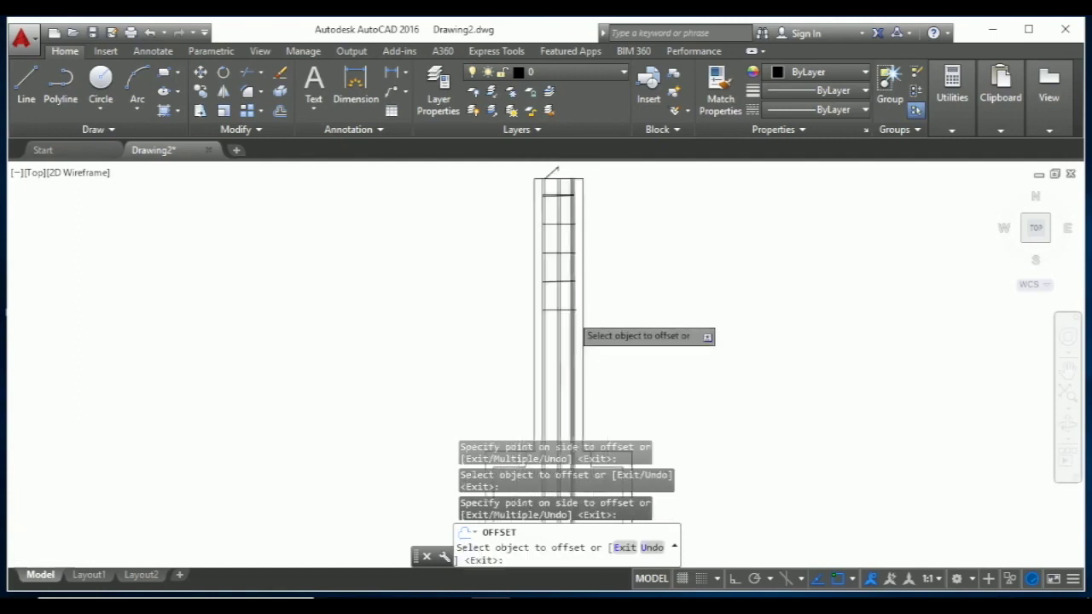
{"action": "scroll", "coordinate": [569, 305], "scroll_direction": "up", "scroll_amount": 1}
{"action": "left_click", "coordinate": [569, 305]}
{"action": "left_click", "coordinate": [566, 346]}
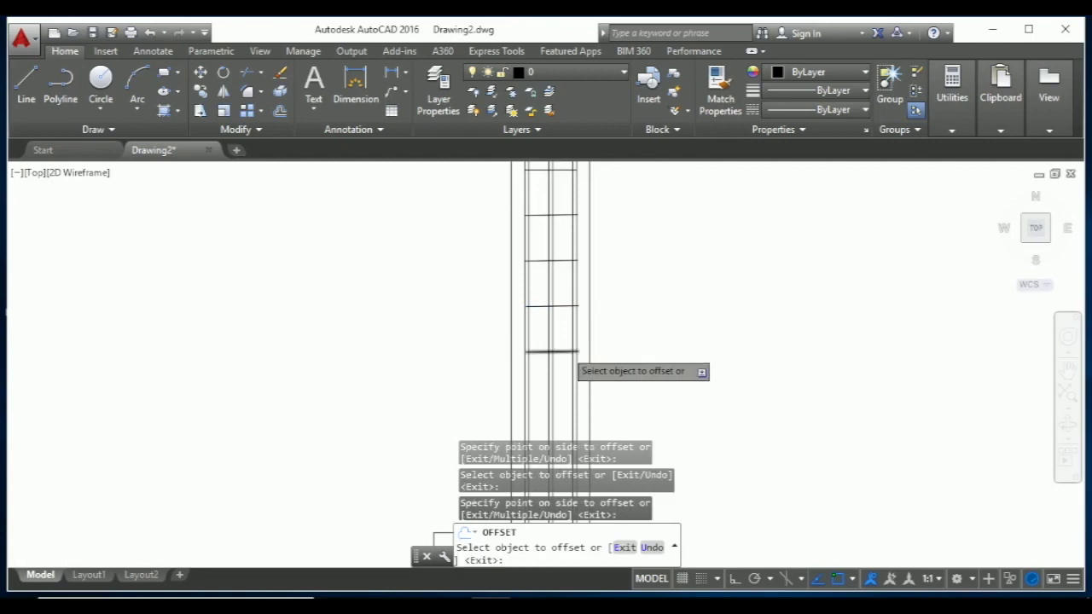
{"action": "scroll", "coordinate": [566, 381], "scroll_direction": "down", "scroll_amount": 2}
{"action": "scroll", "coordinate": [566, 381], "scroll_direction": "up", "scroll_amount": 2}
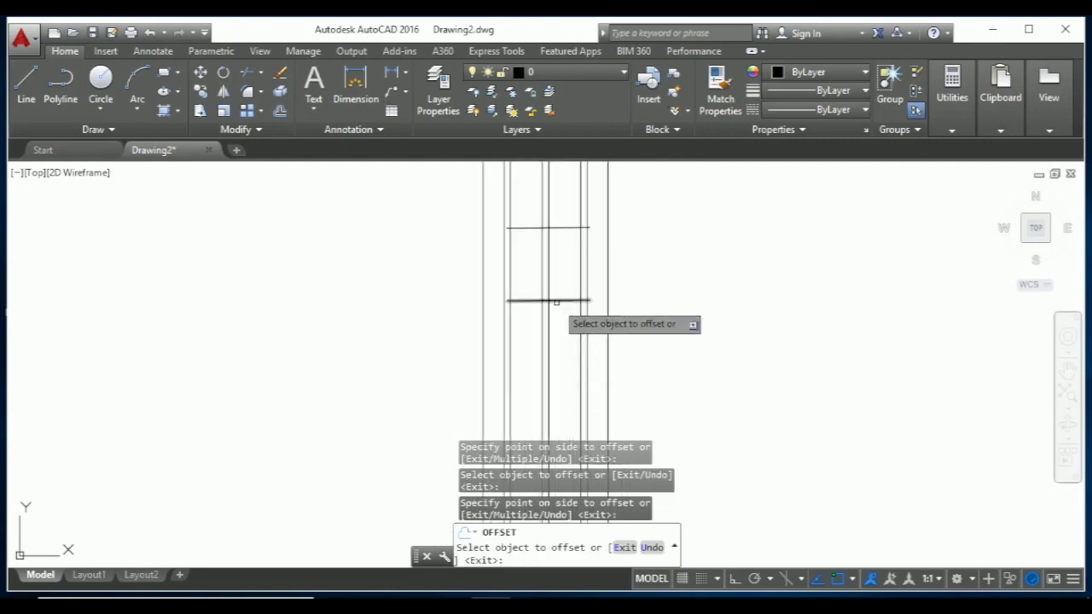
{"action": "left_click", "coordinate": [556, 300]}
{"action": "left_click", "coordinate": [558, 368]}
Step: Continue adding 7"-spaced ties further down the column toward the footing
{"action": "scroll", "coordinate": [561, 358], "scroll_direction": "down", "scroll_amount": 2}
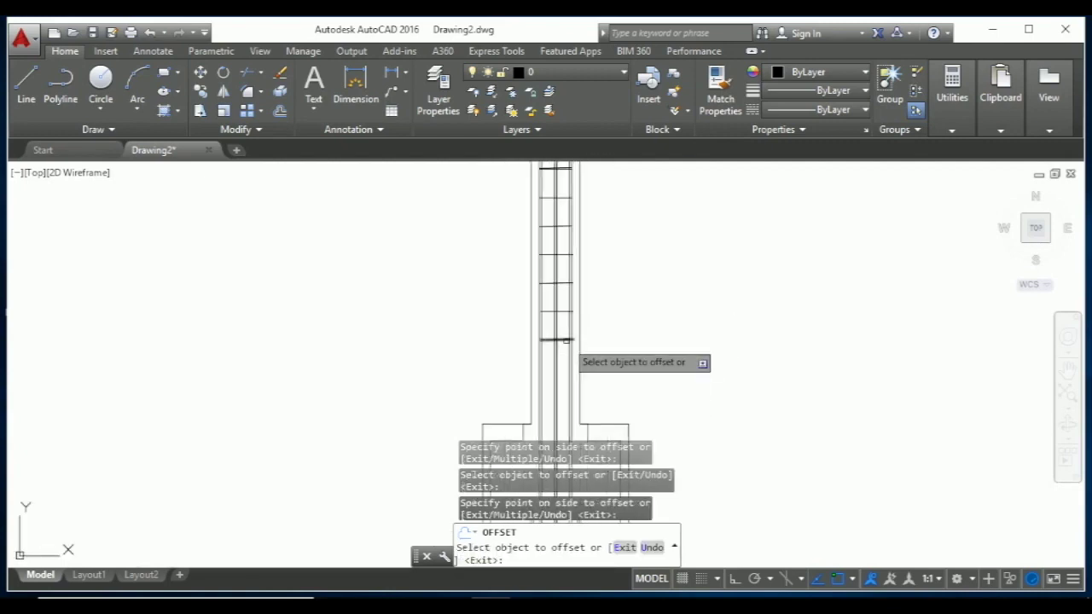
{"action": "left_click", "coordinate": [563, 371]}
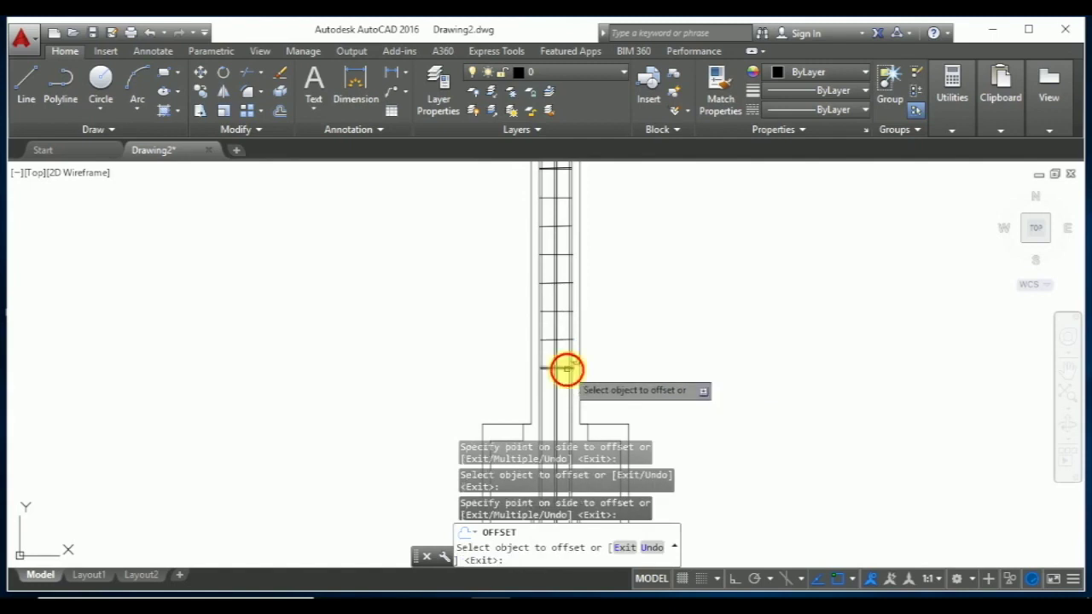
{"action": "left_click", "coordinate": [568, 368]}
{"action": "scroll", "coordinate": [563, 362], "scroll_direction": "down", "scroll_amount": 2}
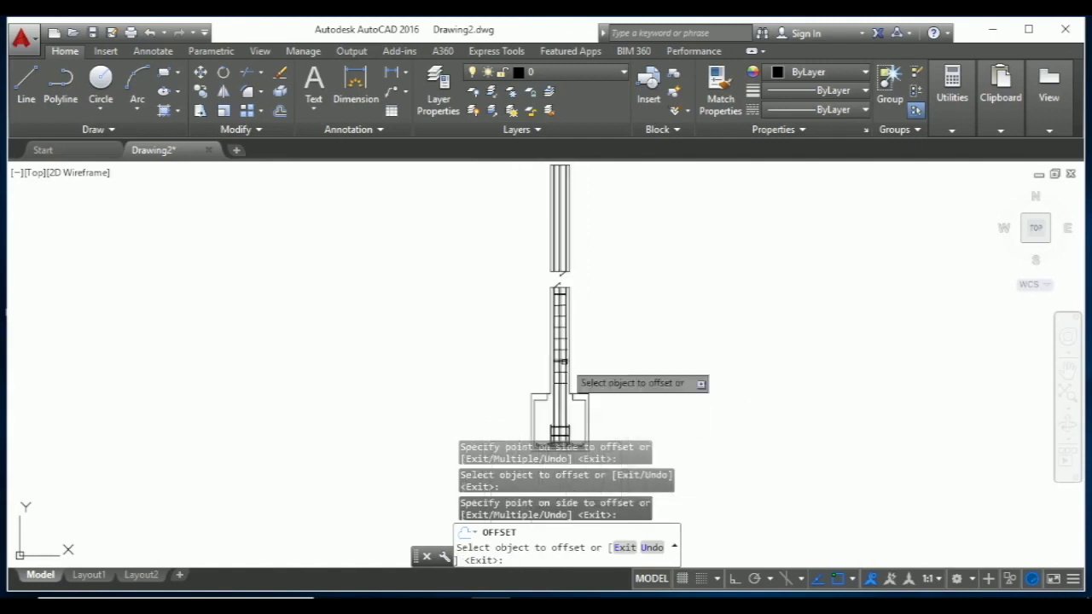
{"action": "scroll", "coordinate": [563, 362], "scroll_direction": "up", "scroll_amount": 2}
{"action": "scroll", "coordinate": [571, 356], "scroll_direction": "up", "scroll_amount": 1}
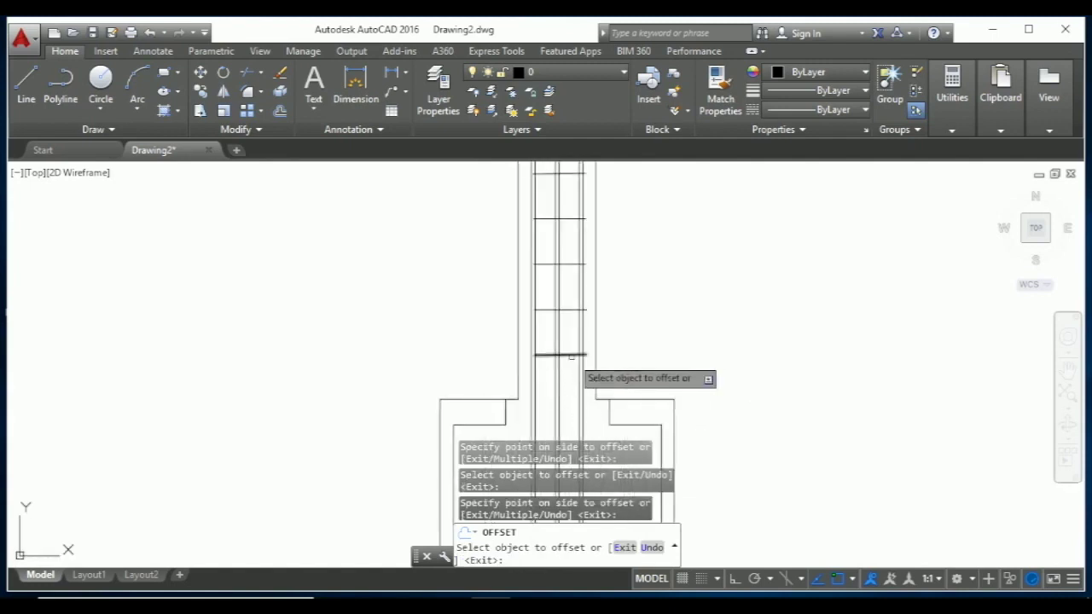
{"action": "left_click", "coordinate": [570, 354]}
{"action": "left_click", "coordinate": [567, 376]}
{"action": "scroll", "coordinate": [568, 383], "scroll_direction": "down", "scroll_amount": 2}
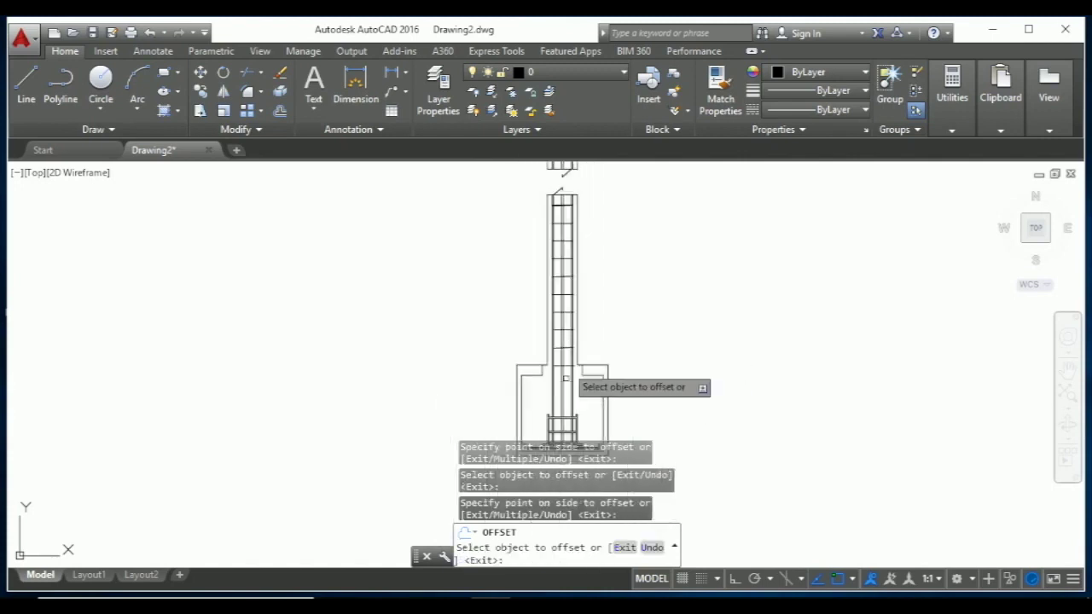
{"action": "scroll", "coordinate": [569, 383], "scroll_direction": "up", "scroll_amount": 2}
{"action": "left_click", "coordinate": [570, 327]}
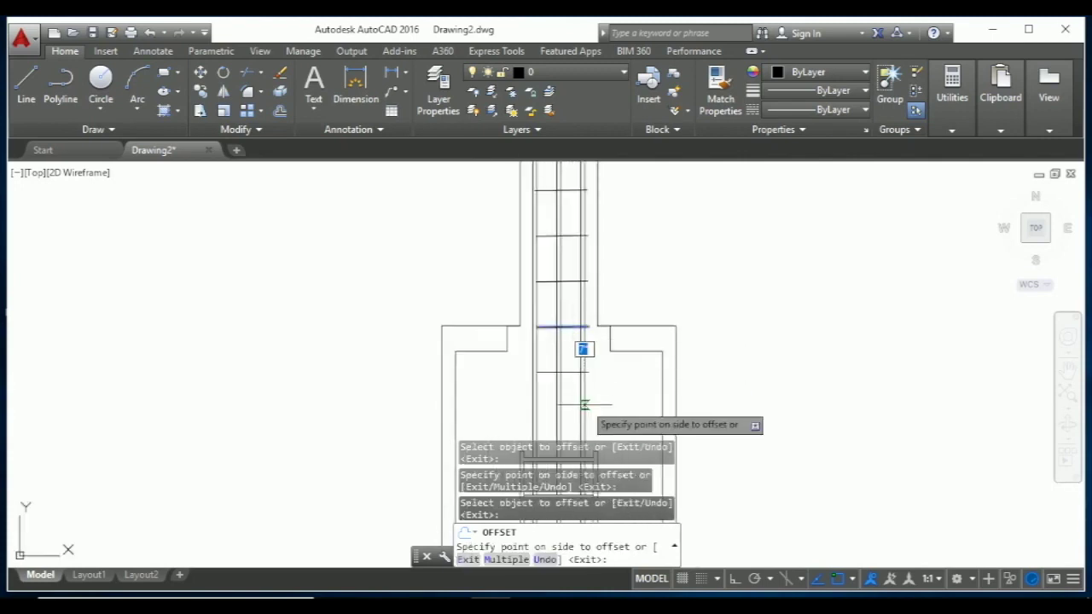
{"action": "left_click", "coordinate": [576, 389]}
{"action": "left_click", "coordinate": [571, 373]}
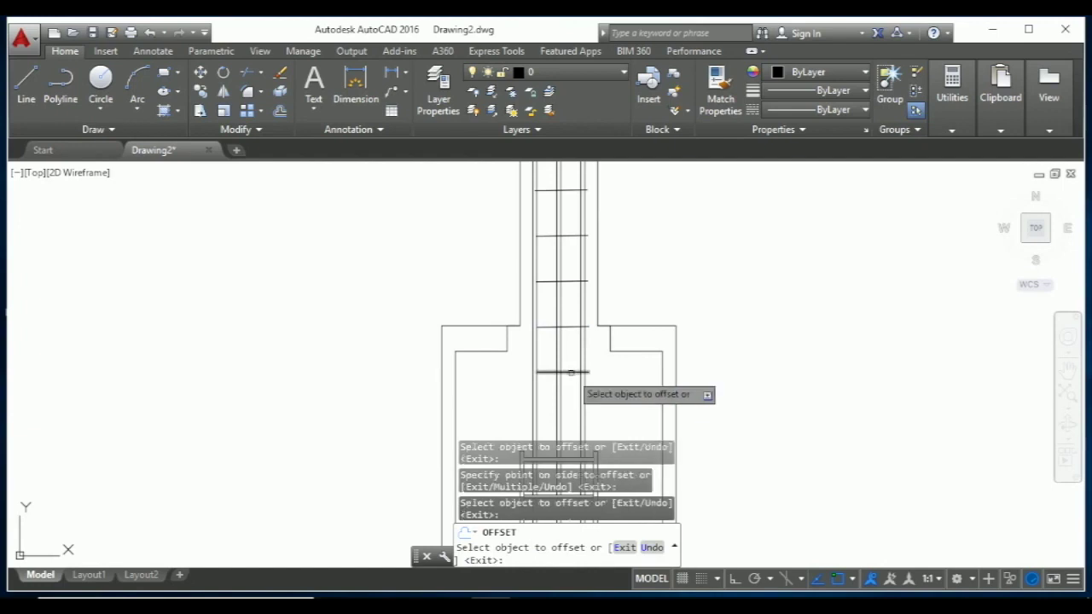
{"action": "left_click", "coordinate": [571, 372]}
{"action": "scroll", "coordinate": [568, 358], "scroll_direction": "down", "scroll_amount": 4}
{"action": "scroll", "coordinate": [567, 333], "scroll_direction": "up", "scroll_amount": 4}
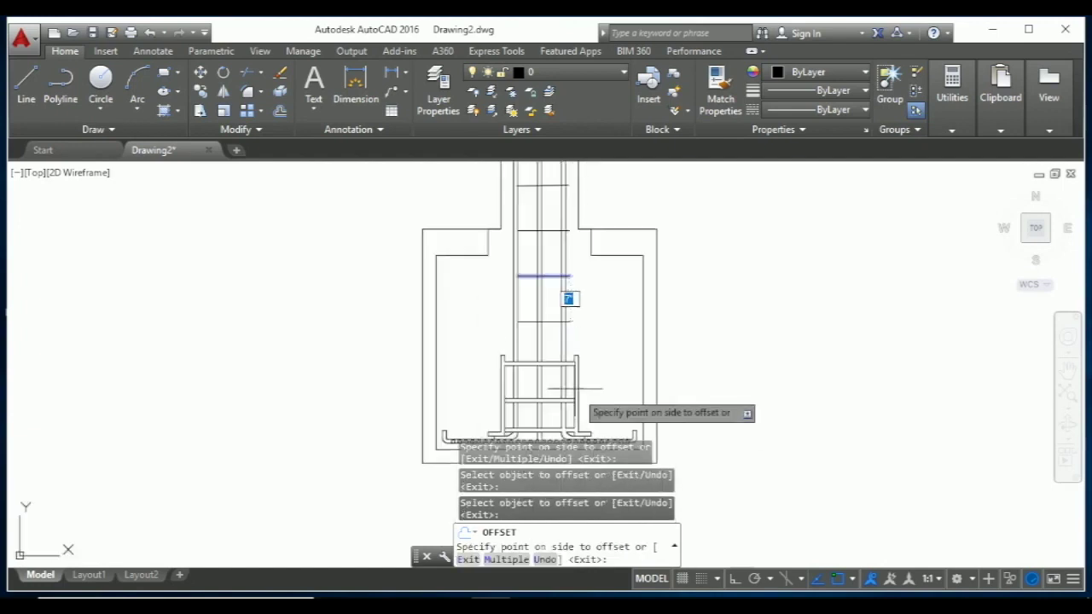
{"action": "left_click", "coordinate": [560, 342]}
{"action": "scroll", "coordinate": [546, 375], "scroll_direction": "down", "scroll_amount": 4}
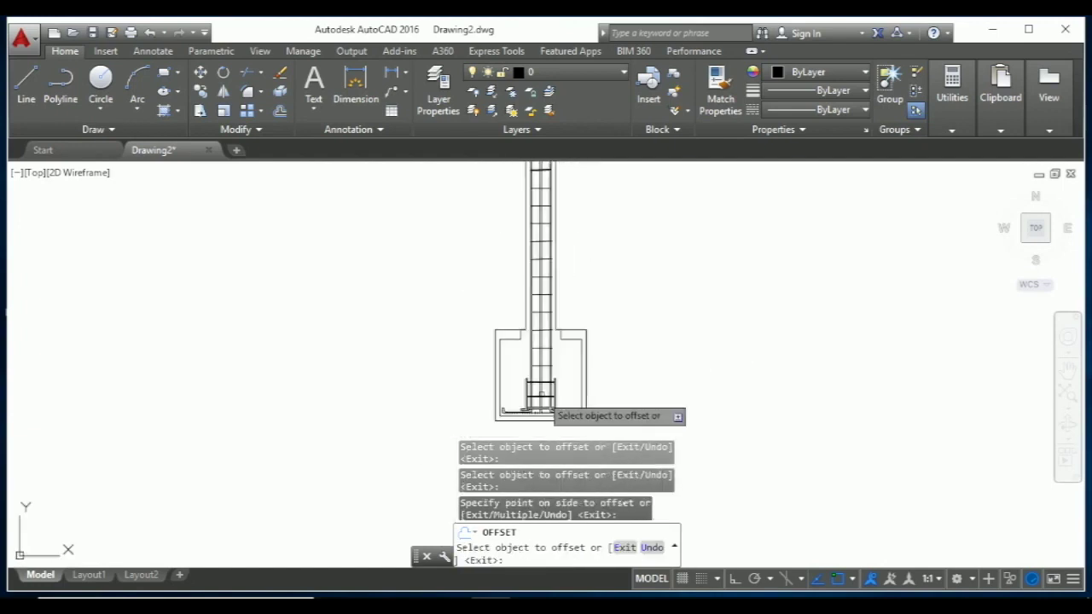
{"action": "scroll", "coordinate": [546, 268], "scroll_direction": "down", "scroll_amount": 4}
{"action": "scroll", "coordinate": [534, 256], "scroll_direction": "up", "scroll_amount": 7}
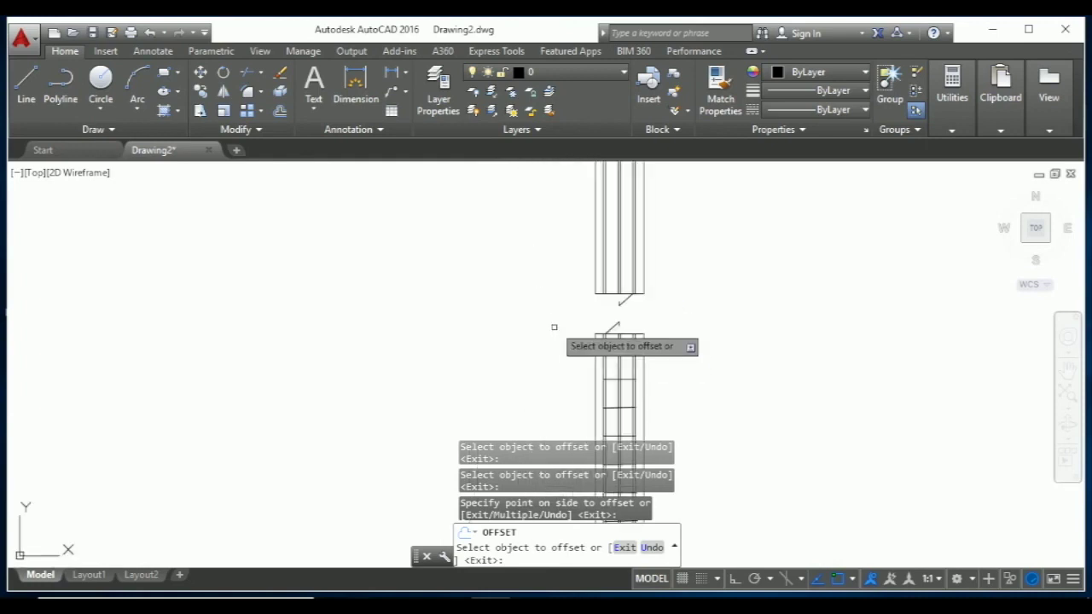
{"action": "scroll", "coordinate": [628, 376], "scroll_direction": "up", "scroll_amount": 4}
Step: Double the first several ties with 0.3" parallel copies
{"action": "key", "text": "Escape"}
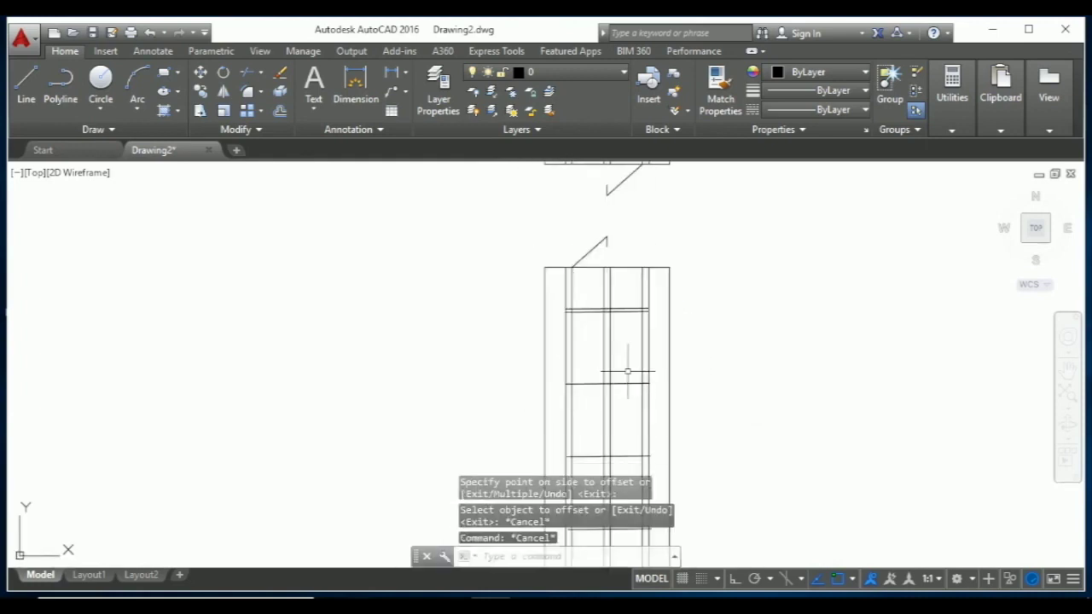
{"action": "type", "text": "o"}
{"action": "key", "text": "Return"}
{"action": "type", "text": "3'"}
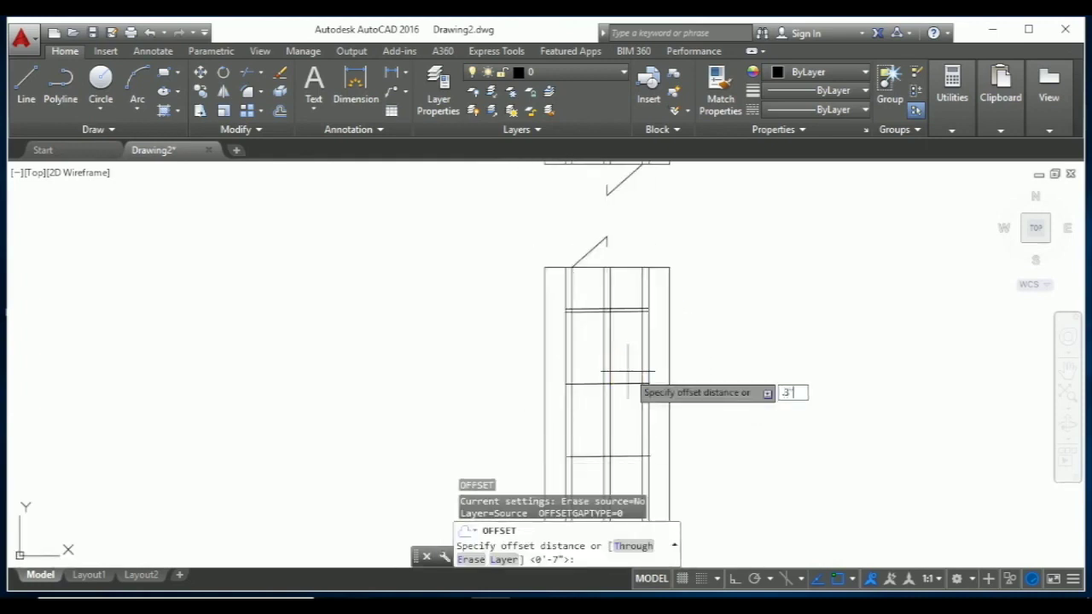
{"action": "key", "text": "Return"}
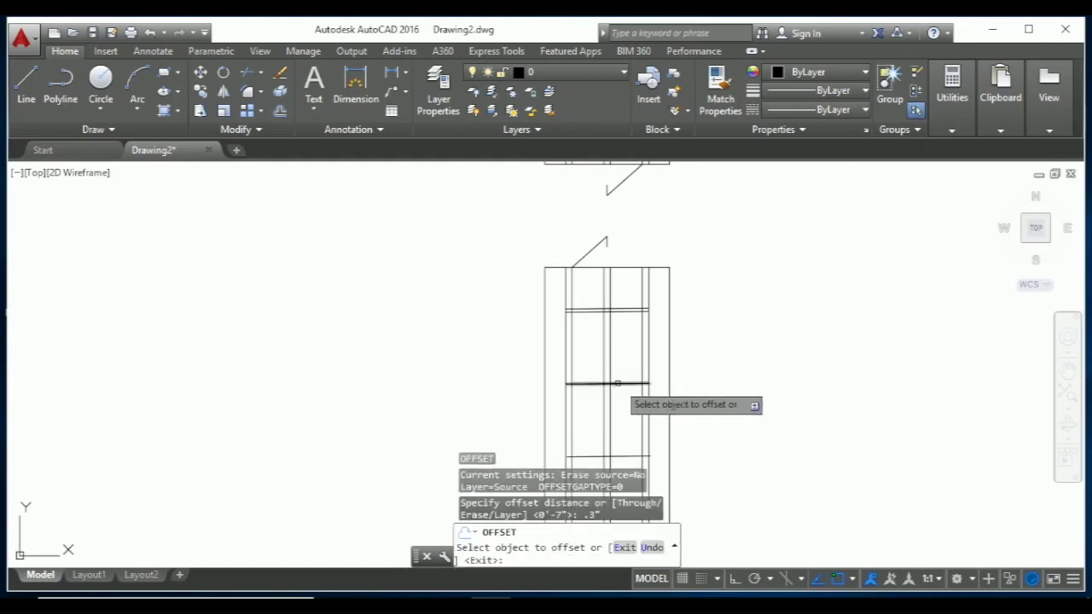
{"action": "left_click", "coordinate": [617, 384]}
{"action": "left_click", "coordinate": [612, 388]}
{"action": "scroll", "coordinate": [610, 385], "scroll_direction": "down", "scroll_amount": 2}
{"action": "scroll", "coordinate": [610, 385], "scroll_direction": "down", "scroll_amount": 2}
{"action": "scroll", "coordinate": [607, 379], "scroll_direction": "up", "scroll_amount": 4}
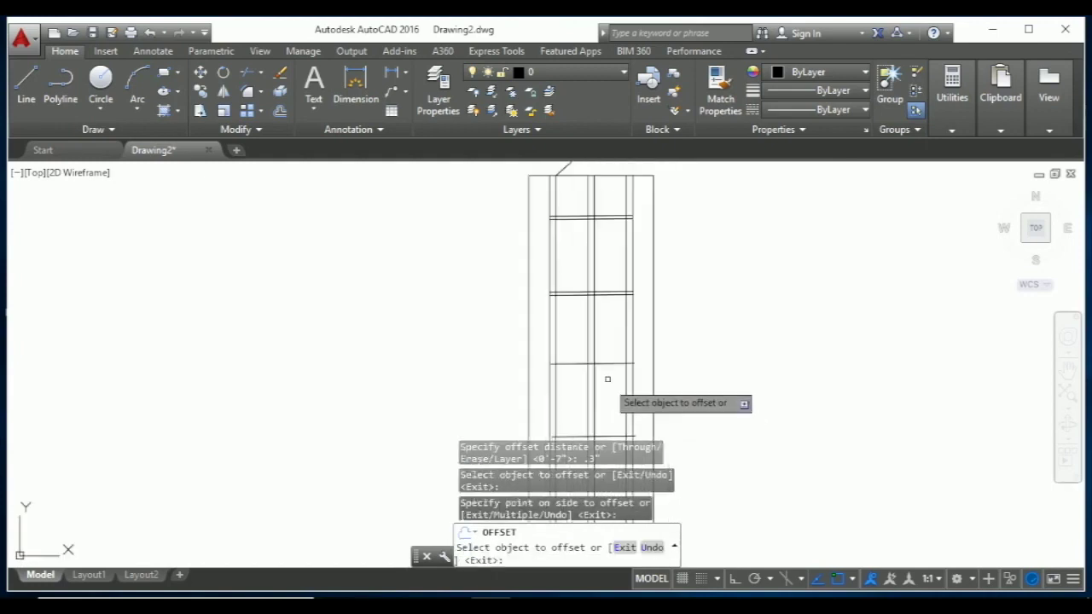
{"action": "left_click", "coordinate": [612, 364]}
{"action": "left_click", "coordinate": [608, 369]}
{"action": "scroll", "coordinate": [589, 356], "scroll_direction": "down", "scroll_amount": 2}
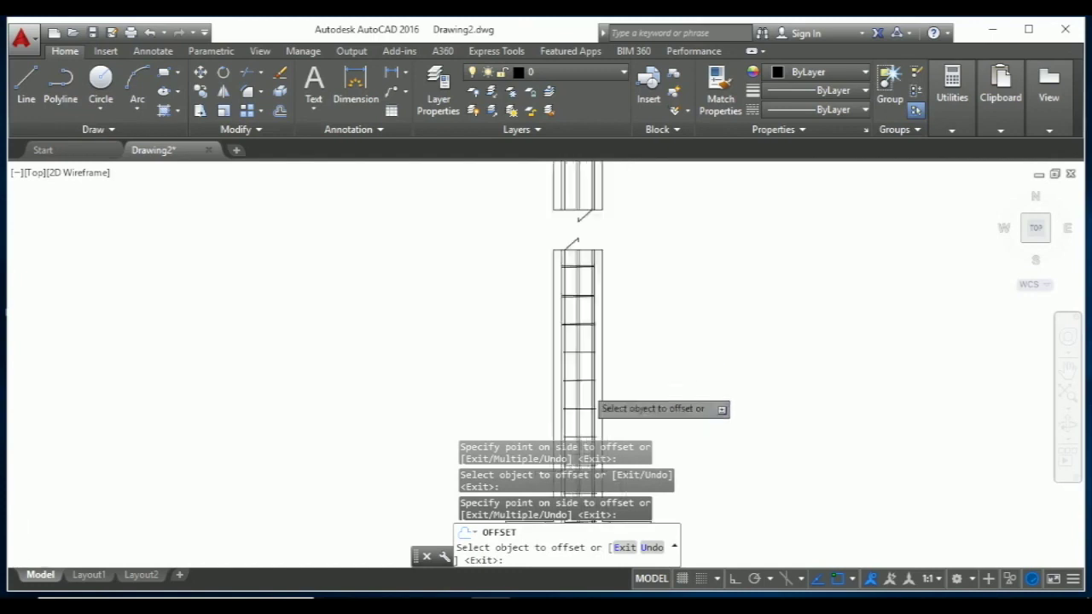
{"action": "scroll", "coordinate": [589, 395], "scroll_direction": "up", "scroll_amount": 2}
{"action": "left_click", "coordinate": [584, 307]}
{"action": "left_click", "coordinate": [591, 369]}
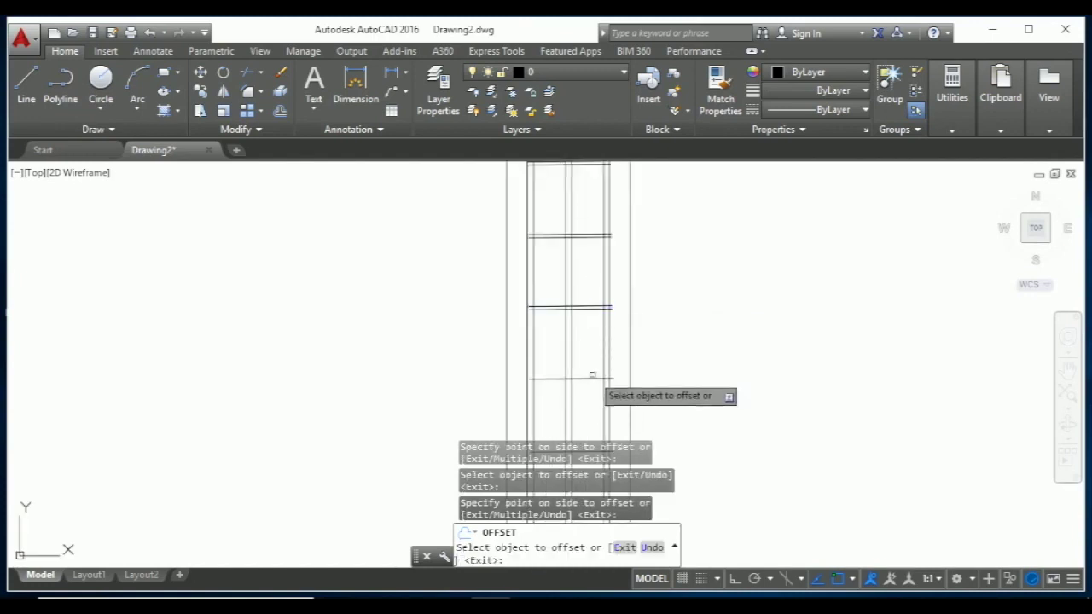
{"action": "left_click", "coordinate": [592, 378]}
{"action": "left_click", "coordinate": [589, 381]}
Step: Double the remaining lower and upper ties with 0.3" parallel copies
{"action": "scroll", "coordinate": [584, 371], "scroll_direction": "down", "scroll_amount": 2}
{"action": "scroll", "coordinate": [589, 375], "scroll_direction": "up", "scroll_amount": 1}
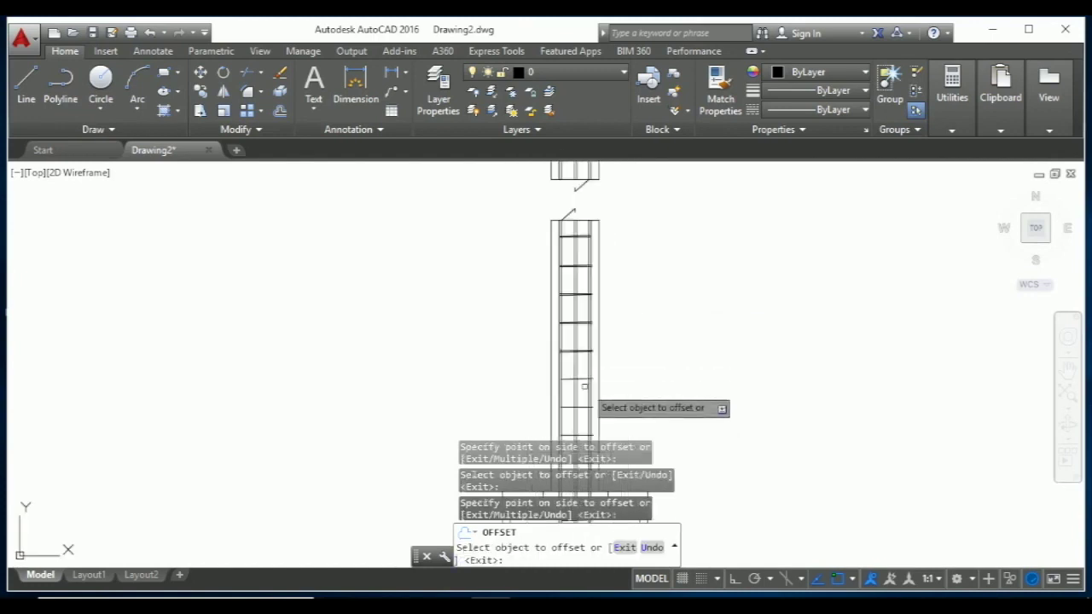
{"action": "scroll", "coordinate": [584, 368], "scroll_direction": "up", "scroll_amount": 1}
{"action": "left_click", "coordinate": [585, 368]}
{"action": "left_click", "coordinate": [580, 379]}
{"action": "scroll", "coordinate": [578, 375], "scroll_direction": "down", "scroll_amount": 3}
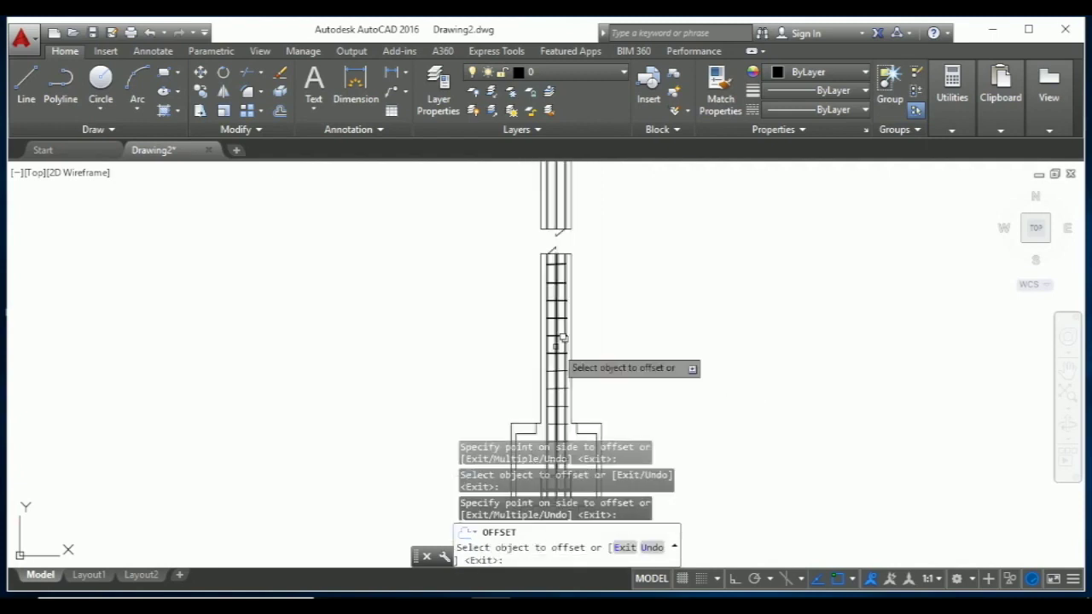
{"action": "scroll", "coordinate": [556, 408], "scroll_direction": "up", "scroll_amount": 4}
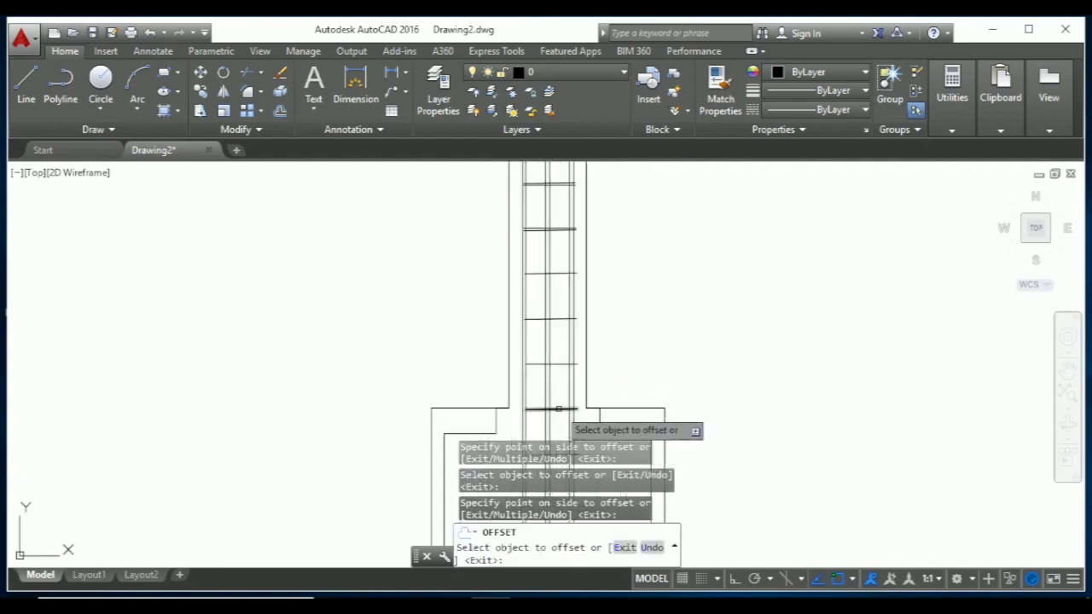
{"action": "left_click", "coordinate": [558, 408]}
{"action": "left_click", "coordinate": [559, 423]}
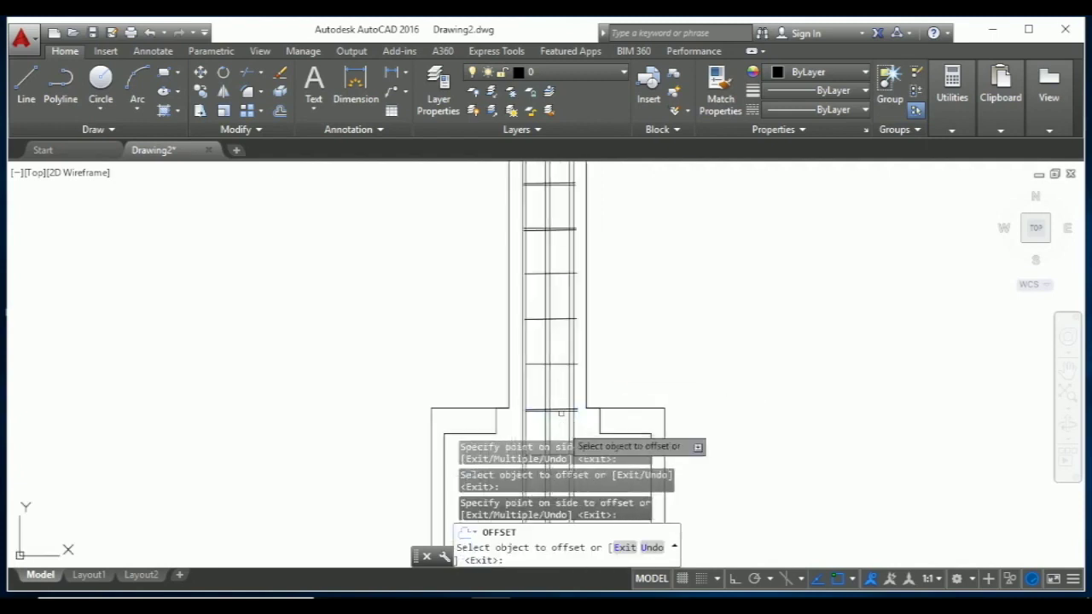
{"action": "left_click", "coordinate": [560, 364]}
{"action": "left_click", "coordinate": [579, 313]}
{"action": "left_click", "coordinate": [566, 320]}
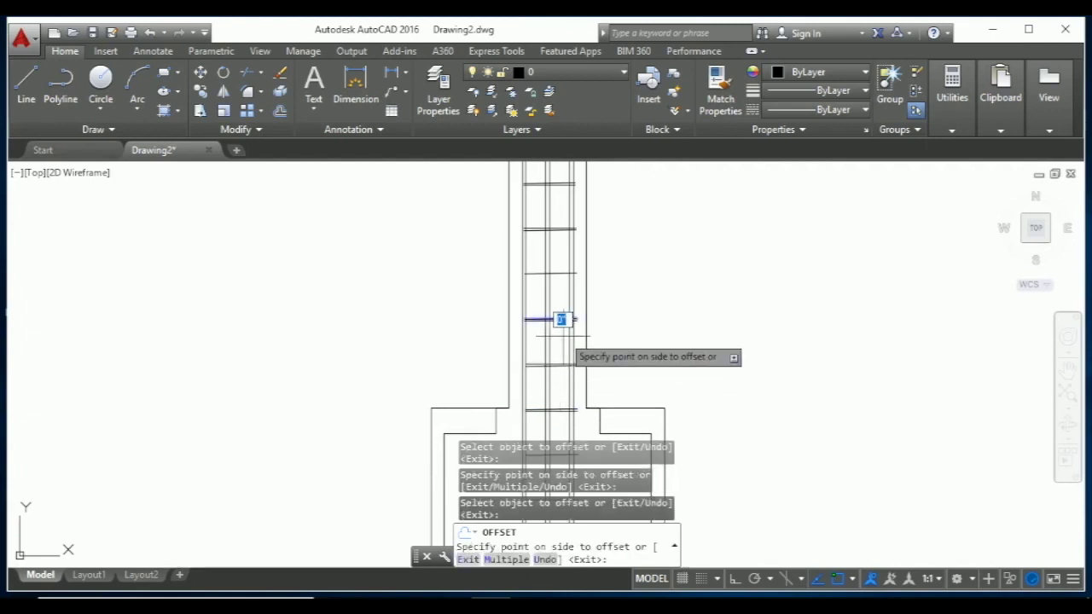
{"action": "left_click", "coordinate": [563, 335]}
{"action": "left_click", "coordinate": [563, 273]}
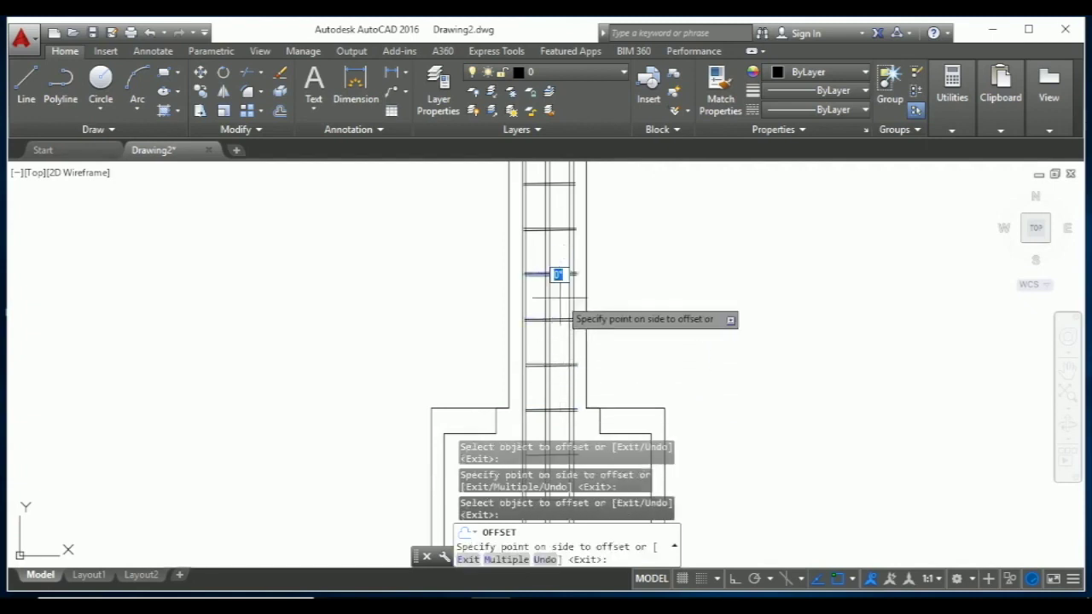
{"action": "left_click", "coordinate": [562, 294]}
{"action": "scroll", "coordinate": [558, 298], "scroll_direction": "down", "scroll_amount": 2}
{"action": "scroll", "coordinate": [564, 324], "scroll_direction": "up", "scroll_amount": 2}
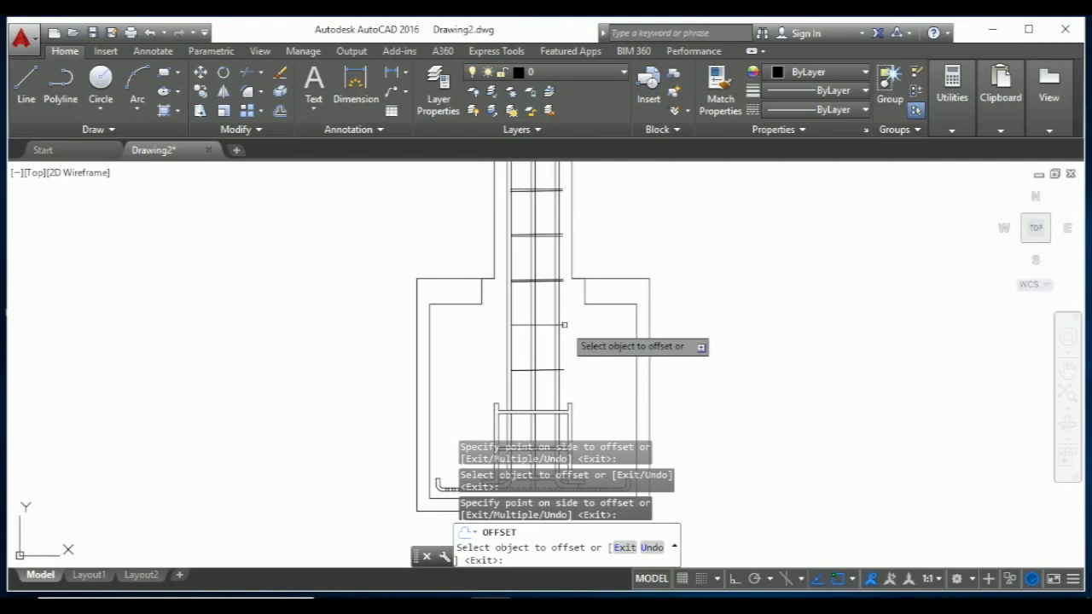
Step: Start TRIM and select the column bars as cutting edges
{"action": "scroll", "coordinate": [558, 341], "scroll_direction": "up", "scroll_amount": 2}
{"action": "key", "text": "Escape"}
{"action": "type", "text": "tr"}
{"action": "key", "text": "Return"}
{"action": "key", "text": "Return"}
{"action": "left_click", "coordinate": [558, 382]}
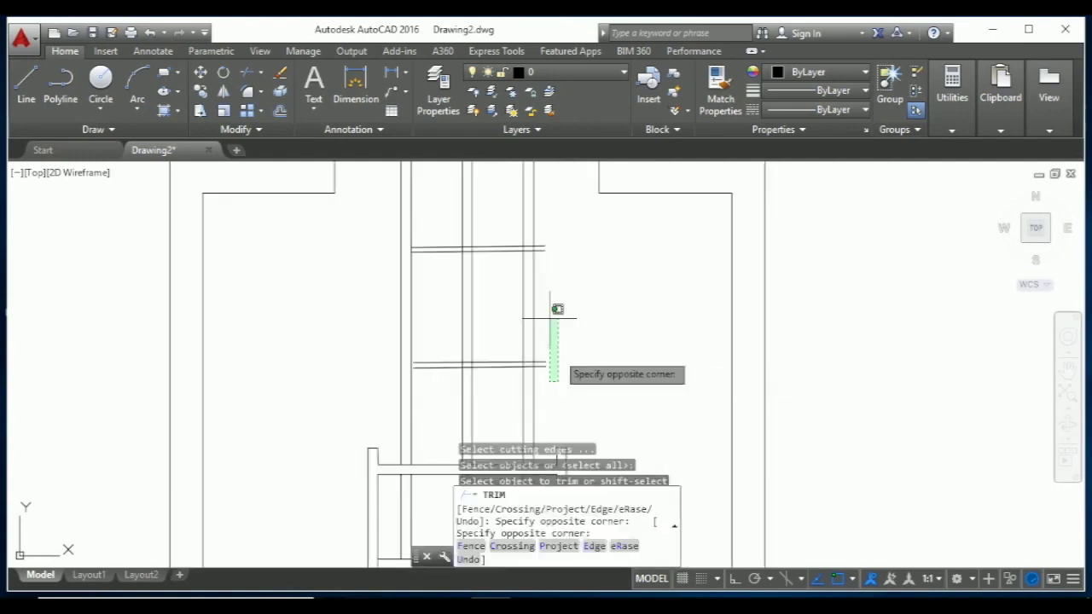
{"action": "left_click", "coordinate": [550, 249]}
{"action": "scroll", "coordinate": [558, 319], "scroll_direction": "down", "scroll_amount": 2}
{"action": "scroll", "coordinate": [571, 329], "scroll_direction": "down", "scroll_amount": 1}
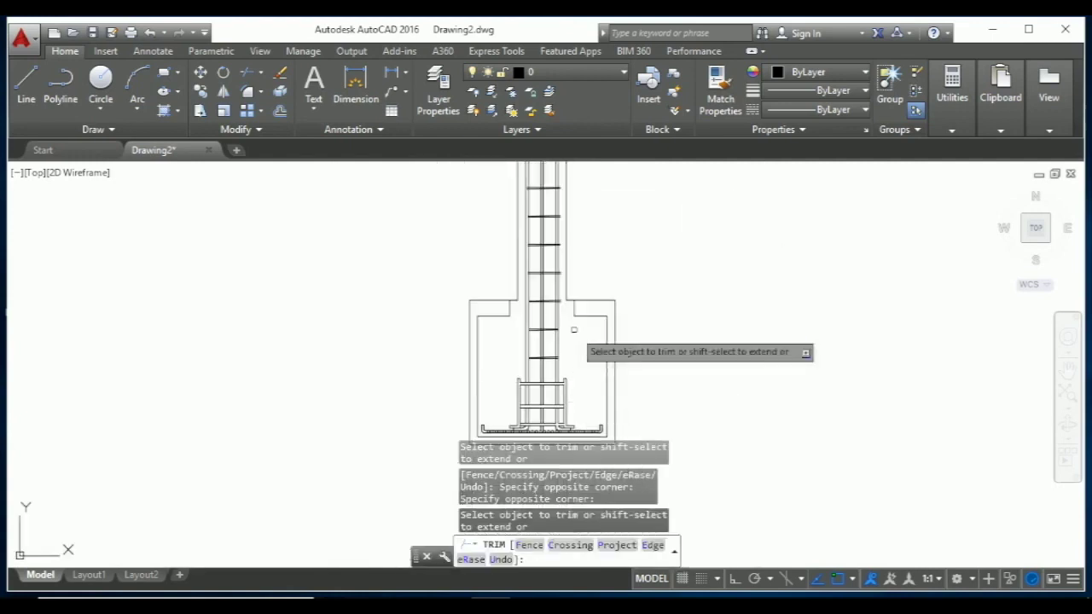
{"action": "scroll", "coordinate": [563, 290], "scroll_direction": "up", "scroll_amount": 2}
{"action": "scroll", "coordinate": [553, 239], "scroll_direction": "up", "scroll_amount": 1}
Step: Trim the protruding tie ends with three crossing windows along the column
{"action": "left_click", "coordinate": [571, 401]}
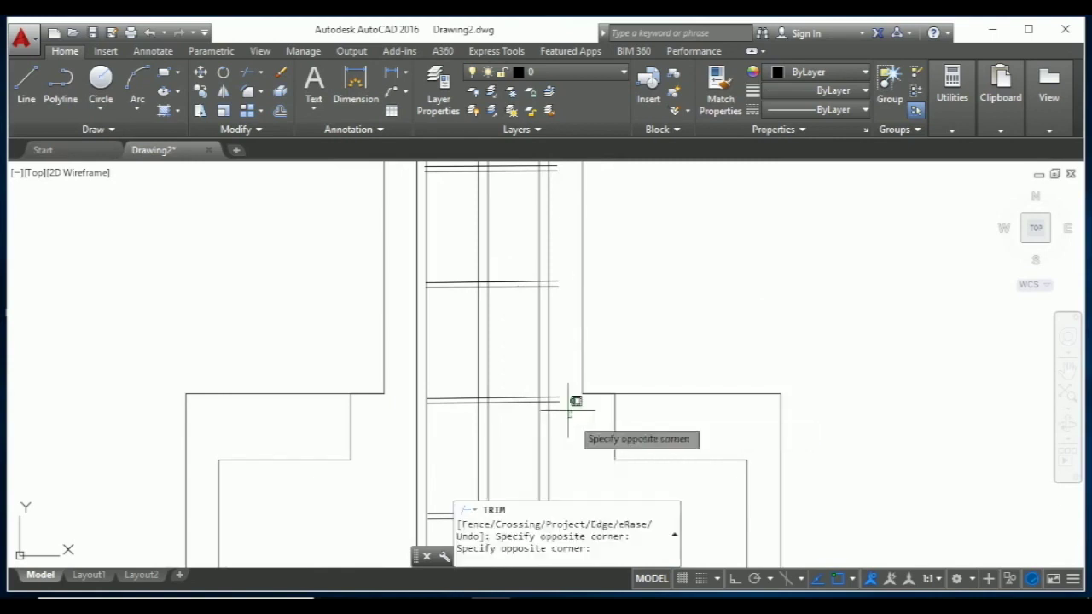
{"action": "left_click", "coordinate": [559, 240]}
{"action": "scroll", "coordinate": [561, 273], "scroll_direction": "down", "scroll_amount": 3}
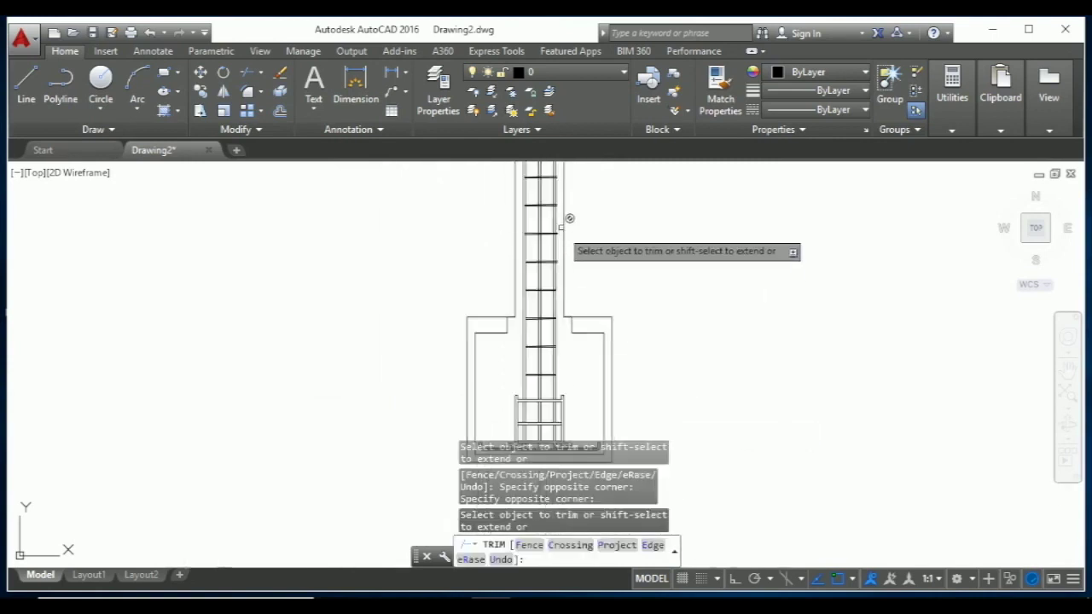
{"action": "scroll", "coordinate": [563, 316], "scroll_direction": "up", "scroll_amount": 2}
{"action": "left_click", "coordinate": [564, 338]}
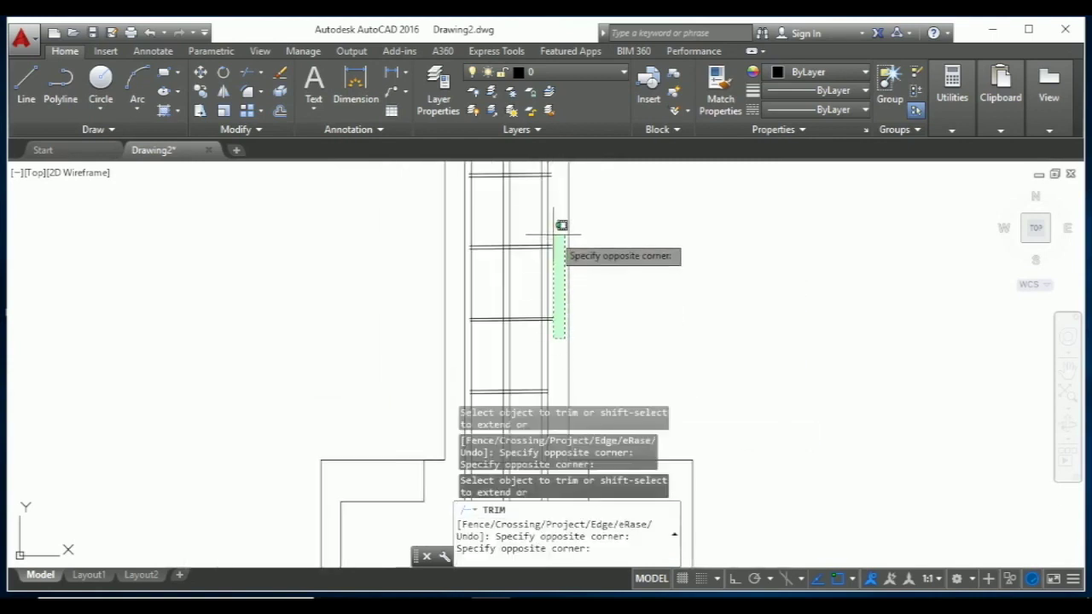
{"action": "left_click", "coordinate": [556, 225]}
{"action": "scroll", "coordinate": [565, 253], "scroll_direction": "down", "scroll_amount": 3}
{"action": "scroll", "coordinate": [568, 204], "scroll_direction": "up", "scroll_amount": 2}
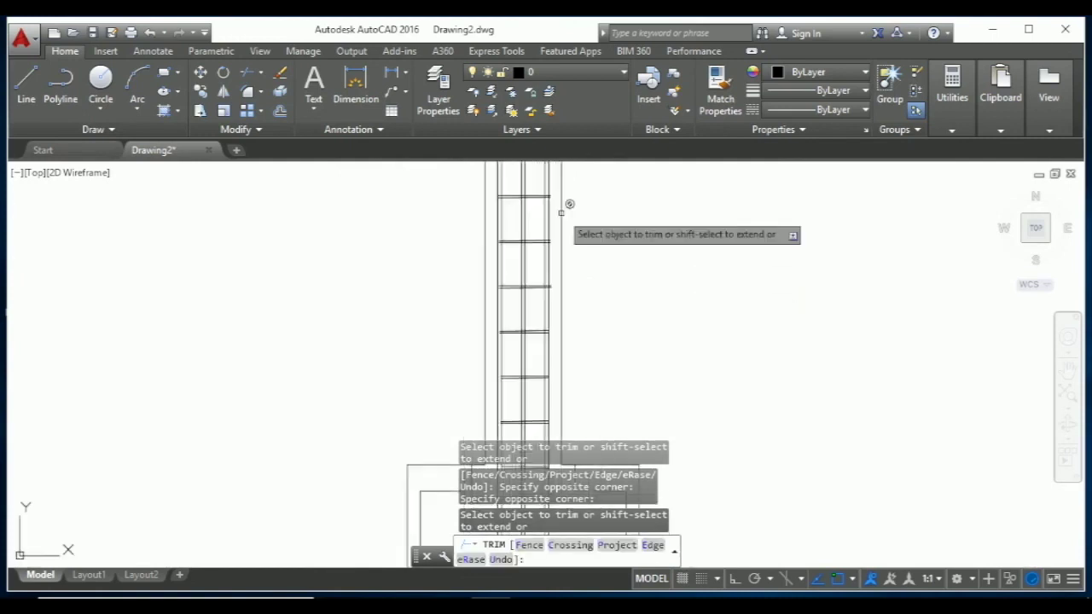
{"action": "scroll", "coordinate": [562, 334], "scroll_direction": "up", "scroll_amount": 1}
{"action": "left_click", "coordinate": [548, 354]}
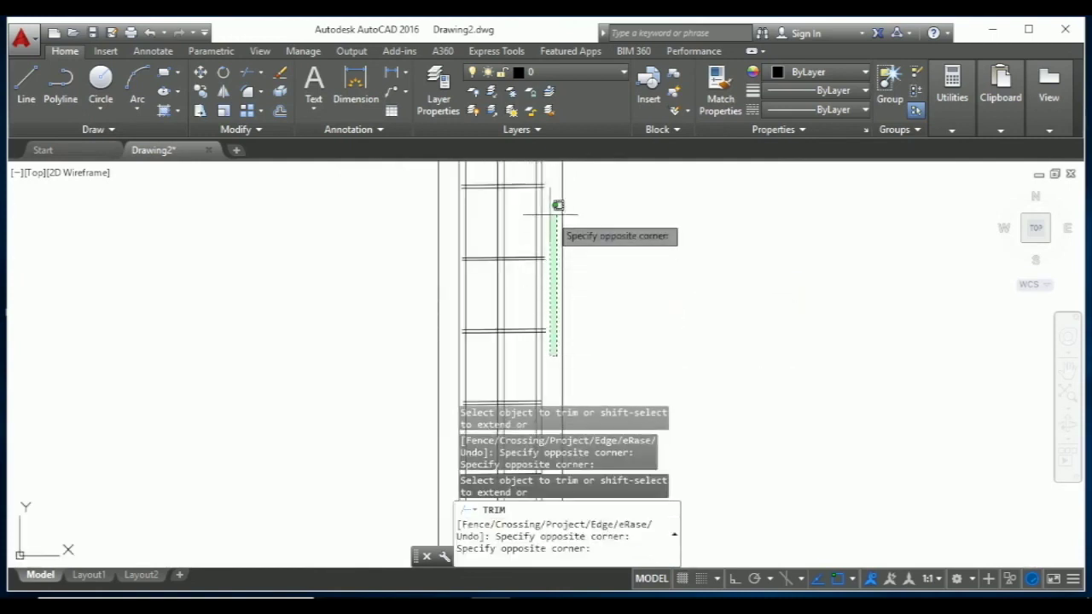
{"action": "left_click", "coordinate": [549, 168]}
{"action": "scroll", "coordinate": [550, 320], "scroll_direction": "down", "scroll_amount": 3}
{"action": "scroll", "coordinate": [549, 260], "scroll_direction": "up", "scroll_amount": 2}
{"action": "scroll", "coordinate": [549, 258], "scroll_direction": "up", "scroll_amount": 1}
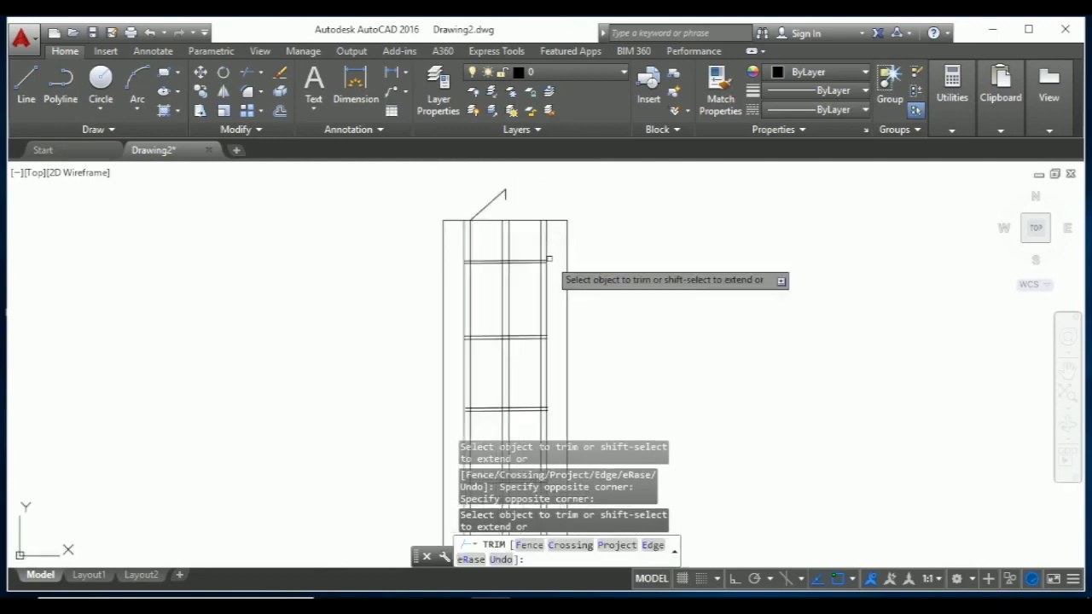
{"action": "scroll", "coordinate": [549, 259], "scroll_direction": "down", "scroll_amount": 3}
{"action": "scroll", "coordinate": [542, 281], "scroll_direction": "down", "scroll_amount": 1}
{"action": "scroll", "coordinate": [516, 375], "scroll_direction": "up", "scroll_amount": 1}
{"action": "scroll", "coordinate": [523, 383], "scroll_direction": "up", "scroll_amount": 2}
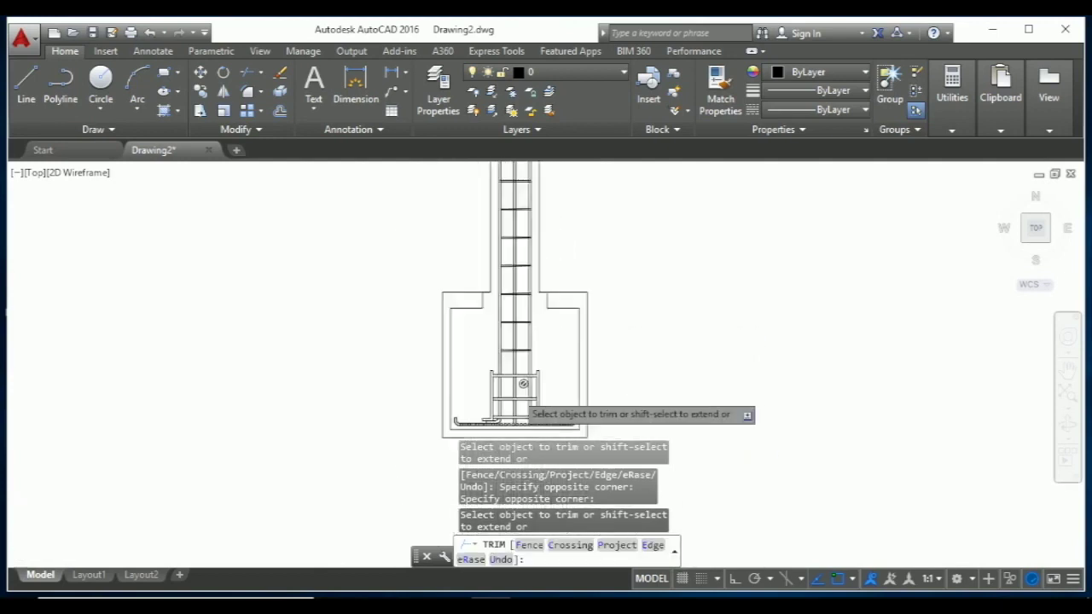
{"action": "scroll", "coordinate": [512, 363], "scroll_direction": "up", "scroll_amount": 1}
{"action": "scroll", "coordinate": [503, 350], "scroll_direction": "up", "scroll_amount": 2}
{"action": "key", "text": "Escape"}
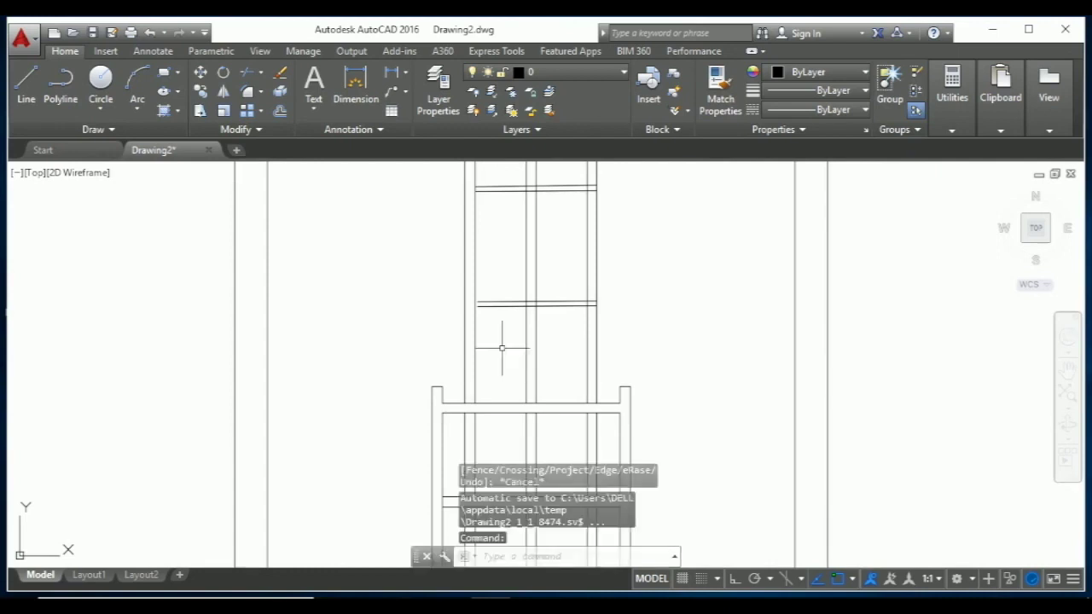
Step: Extend the short tie lines across the column to its vertical bars, using all edges as boundaries
{"action": "key", "text": "Escape"}
{"action": "type", "text": "ex"}
{"action": "key", "text": "Return"}
{"action": "key", "text": "Return"}
{"action": "left_click", "coordinate": [524, 342]}
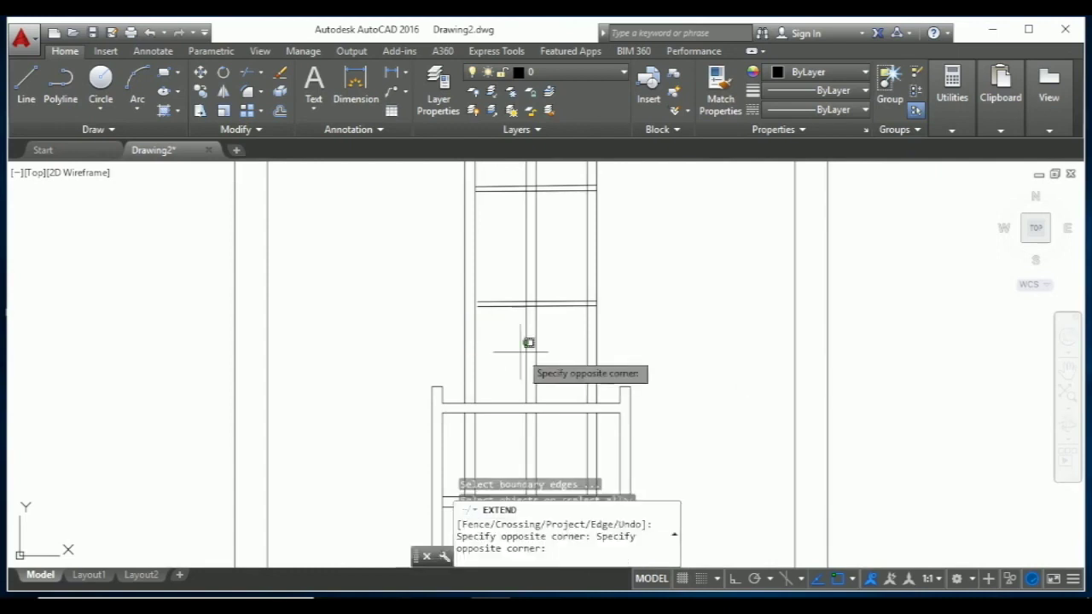
{"action": "scroll", "coordinate": [507, 307], "scroll_direction": "down", "scroll_amount": 2}
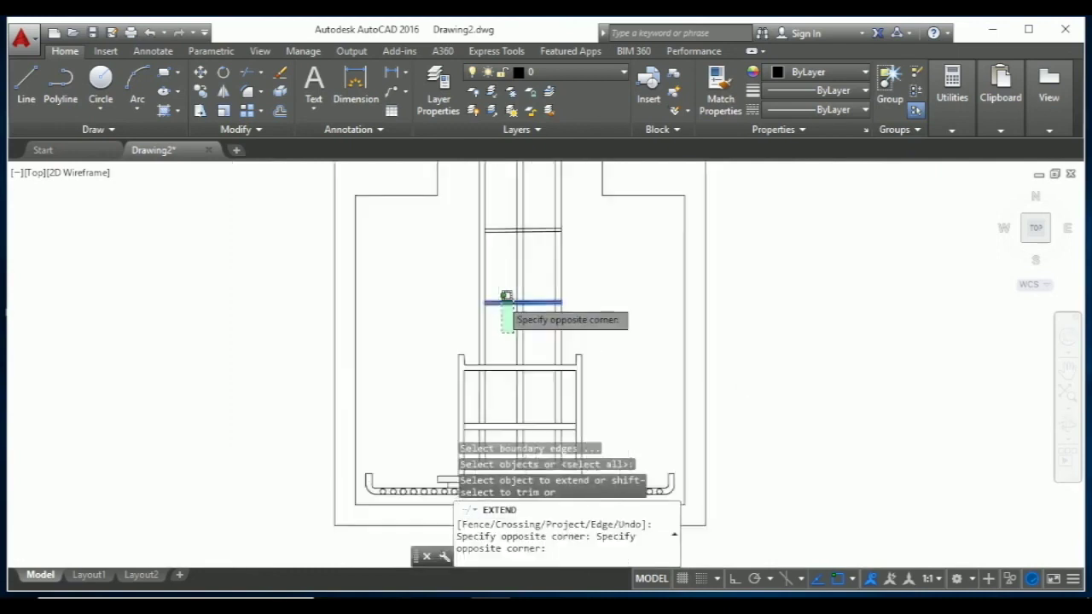
{"action": "left_click", "coordinate": [502, 184]}
Step: Zoom in and out around the column to check the extended tie lines
{"action": "scroll", "coordinate": [507, 303], "scroll_direction": "up", "scroll_amount": 1}
{"action": "scroll", "coordinate": [513, 304], "scroll_direction": "up", "scroll_amount": 1}
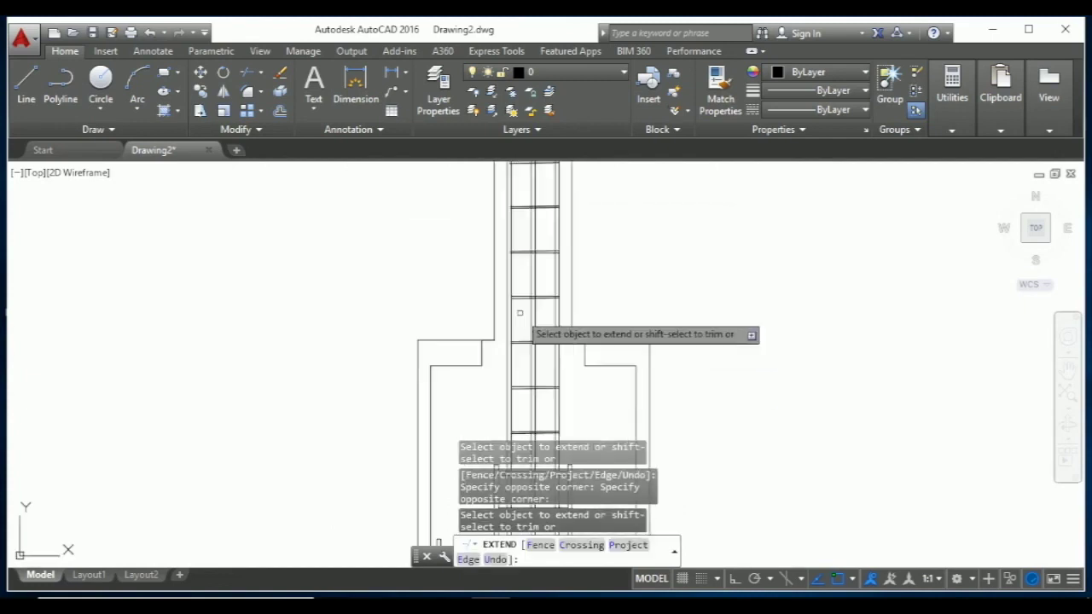
{"action": "scroll", "coordinate": [518, 304], "scroll_direction": "up", "scroll_amount": 1}
{"action": "scroll", "coordinate": [520, 303], "scroll_direction": "down", "scroll_amount": 1}
{"action": "scroll", "coordinate": [507, 256], "scroll_direction": "down", "scroll_amount": 1}
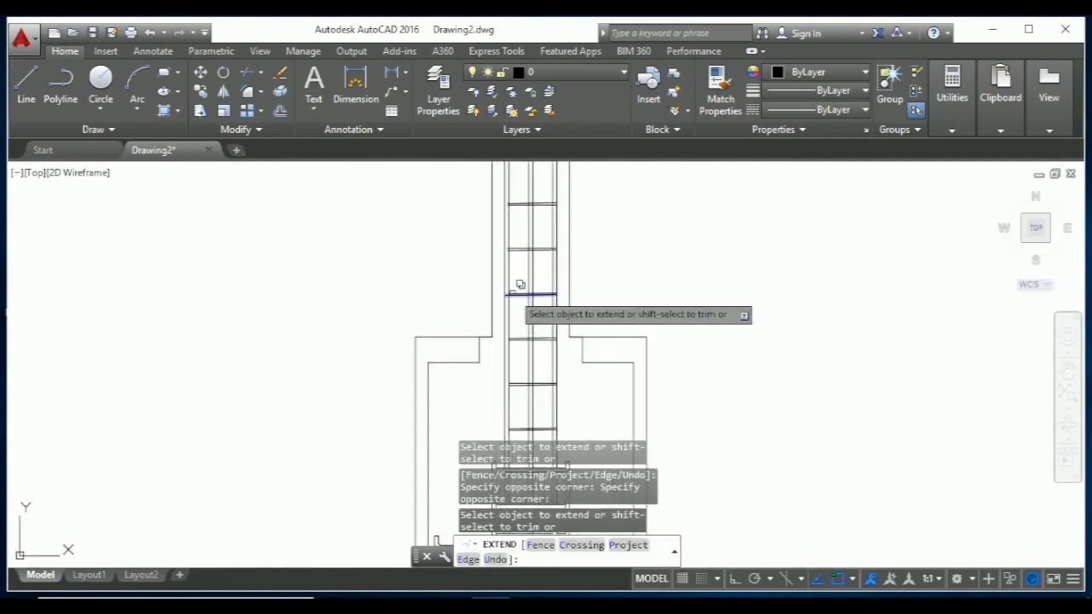
{"action": "scroll", "coordinate": [509, 294], "scroll_direction": "down", "scroll_amount": 1}
{"action": "scroll", "coordinate": [511, 206], "scroll_direction": "down", "scroll_amount": 2}
{"action": "scroll", "coordinate": [517, 247], "scroll_direction": "down", "scroll_amount": 2}
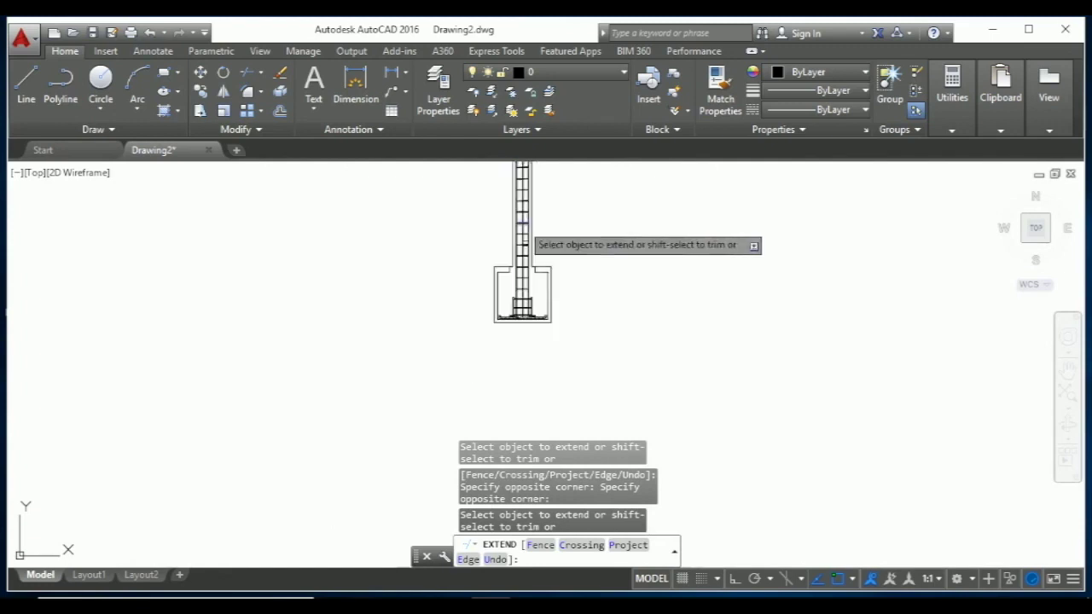
{"action": "scroll", "coordinate": [522, 222], "scroll_direction": "down", "scroll_amount": 2}
{"action": "scroll", "coordinate": [544, 196], "scroll_direction": "up", "scroll_amount": 3}
{"action": "scroll", "coordinate": [544, 197], "scroll_direction": "up", "scroll_amount": 3}
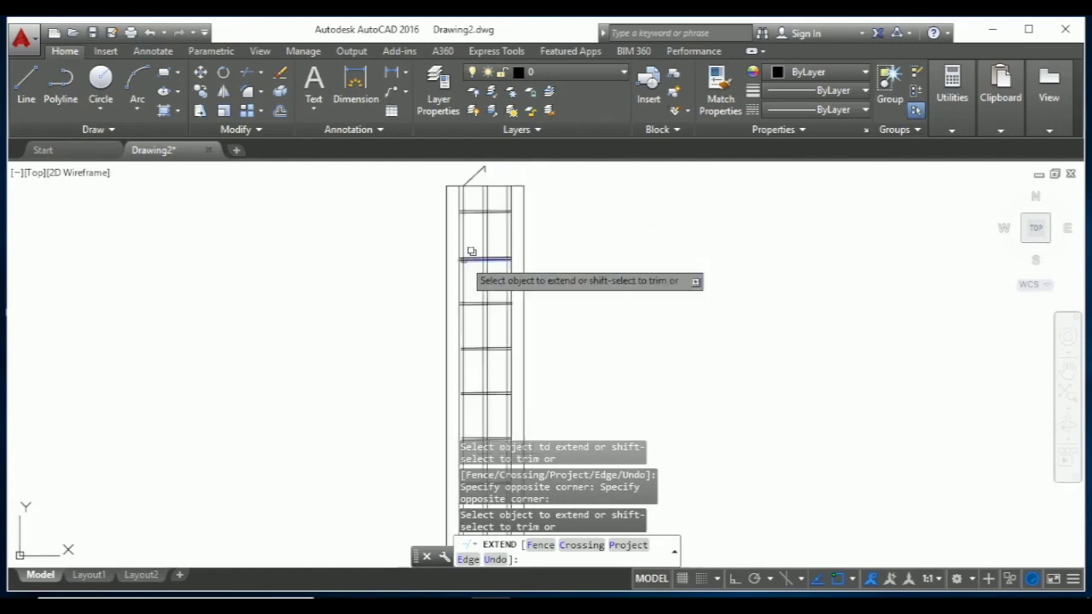
{"action": "scroll", "coordinate": [494, 264], "scroll_direction": "down", "scroll_amount": 2}
{"action": "scroll", "coordinate": [555, 277], "scroll_direction": "down", "scroll_amount": 3}
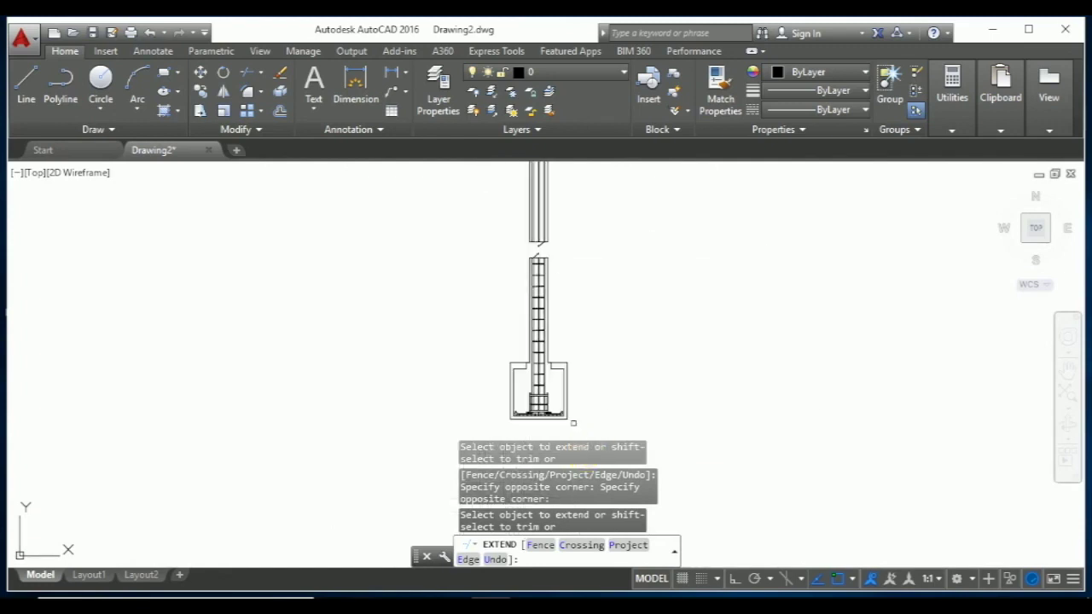
{"action": "scroll", "coordinate": [573, 422], "scroll_direction": "up", "scroll_amount": 3}
{"action": "scroll", "coordinate": [521, 422], "scroll_direction": "up", "scroll_amount": 5}
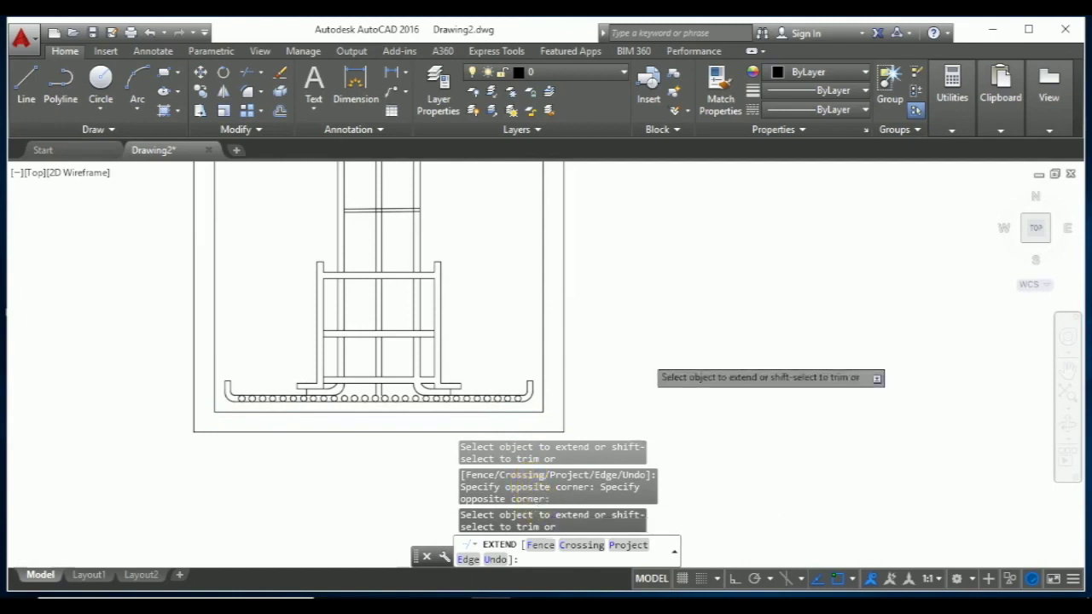
{"action": "scroll", "coordinate": [648, 401], "scroll_direction": "down", "scroll_amount": 3}
{"action": "scroll", "coordinate": [635, 341], "scroll_direction": "down", "scroll_amount": 2}
{"action": "scroll", "coordinate": [593, 218], "scroll_direction": "up", "scroll_amount": 1}
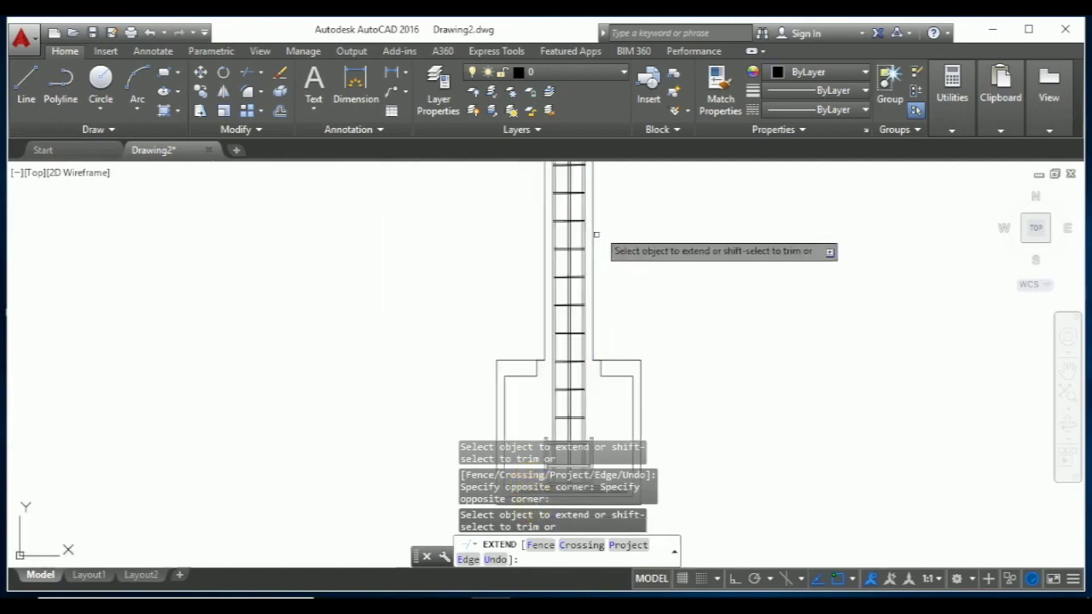
{"action": "scroll", "coordinate": [597, 243], "scroll_direction": "up", "scroll_amount": 1}
{"action": "scroll", "coordinate": [590, 356], "scroll_direction": "up", "scroll_amount": 1}
{"action": "scroll", "coordinate": [590, 359], "scroll_direction": "down", "scroll_amount": 2}
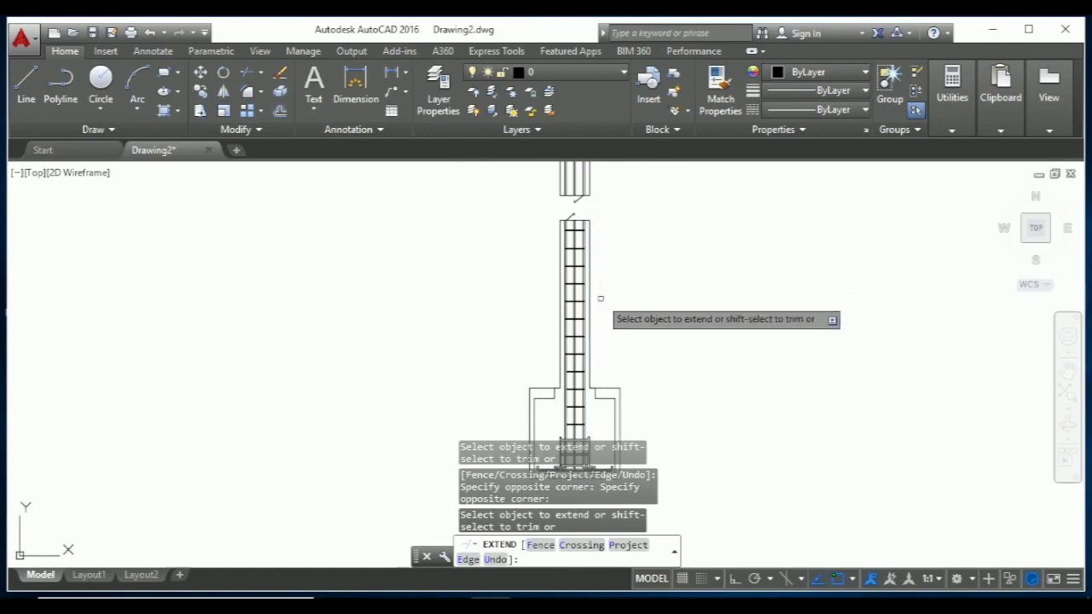
Step: Finish extending the tie lines and cancel a briefly started DTEXT command
{"action": "key", "text": "Escape"}
{"action": "type", "text": "dt"}
{"action": "key", "text": "Return"}
{"action": "left_click", "coordinate": [629, 232]}
Step: Draw an MTEXT box right of the column top and type '8 nos 25mm'
{"action": "key", "text": "Return"}
{"action": "key", "text": "Escape"}
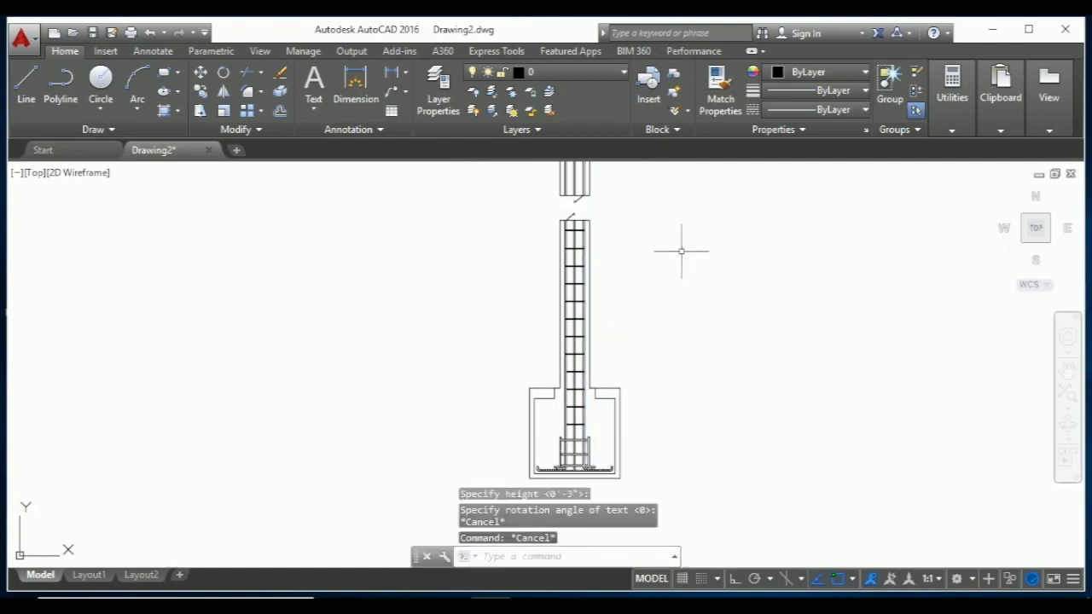
{"action": "type", "text": "mt"}
{"action": "key", "text": "Return"}
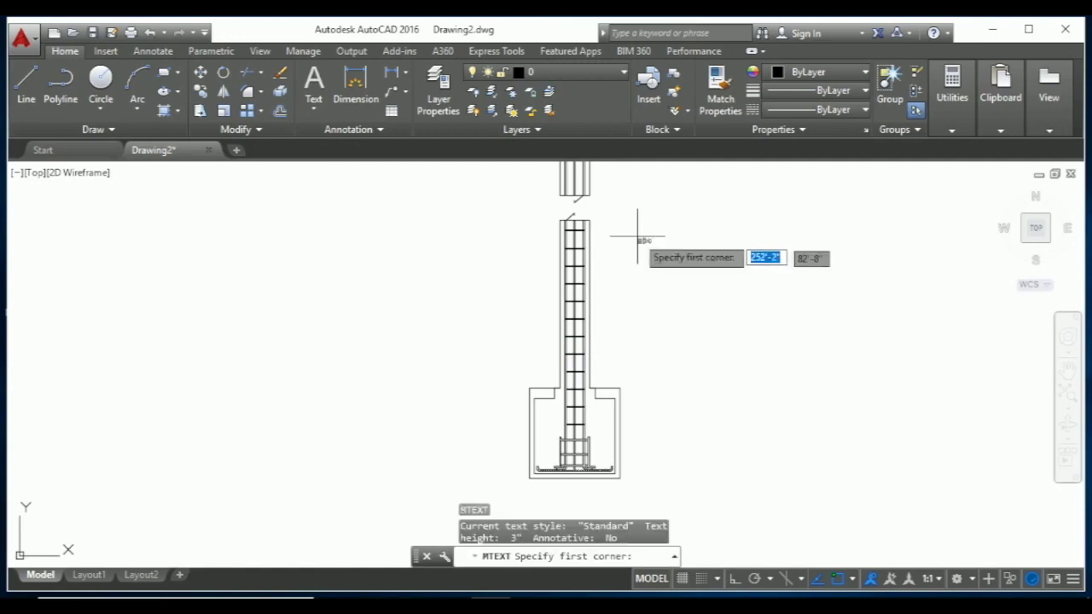
{"action": "left_click", "coordinate": [632, 234]}
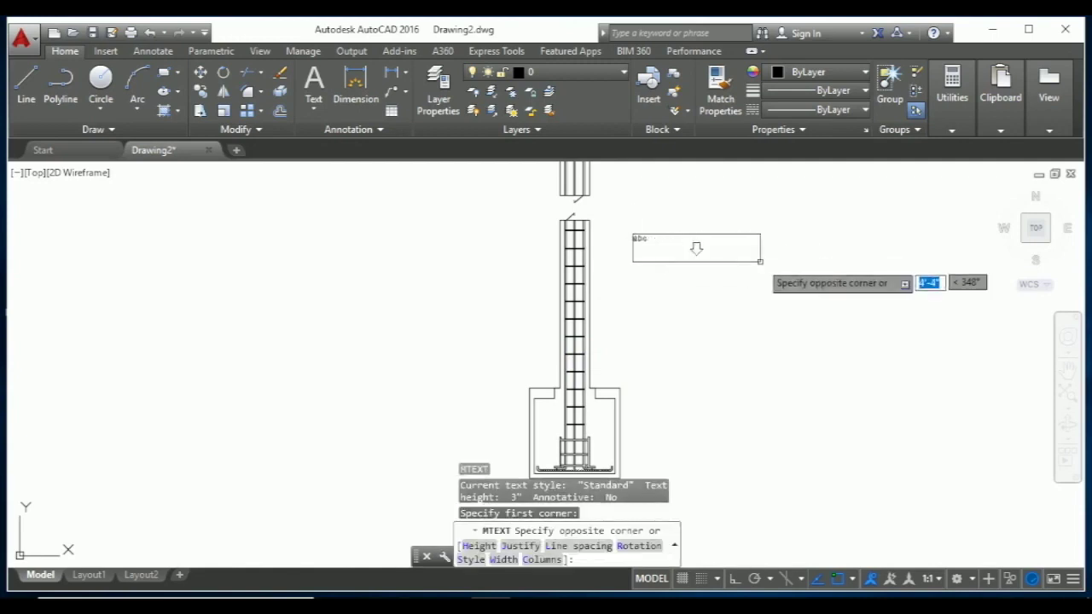
{"action": "left_click", "coordinate": [789, 264]}
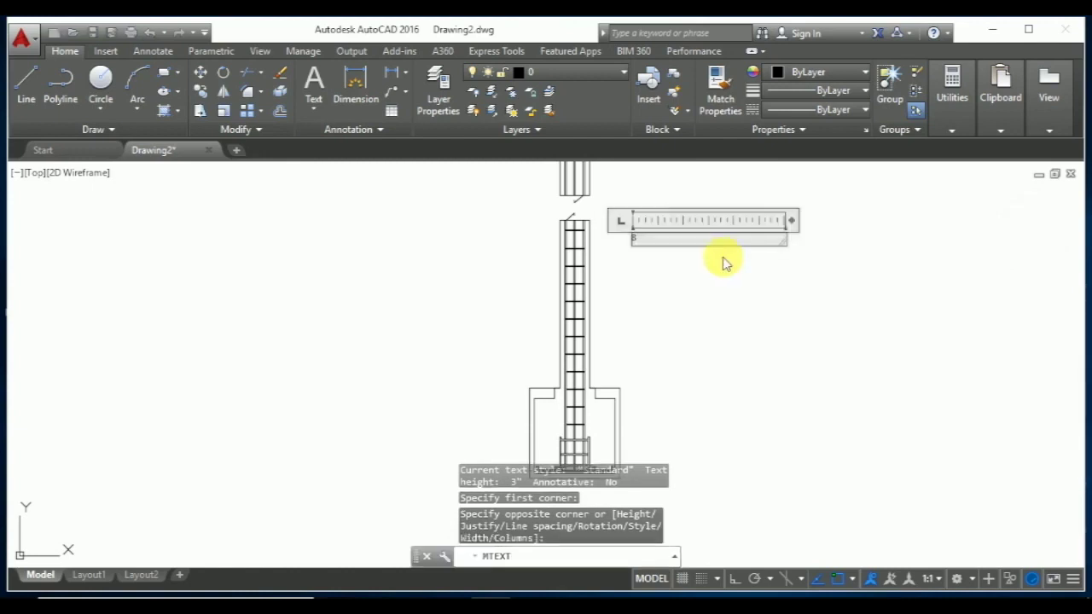
{"action": "type", "text": " nos 25mm"}
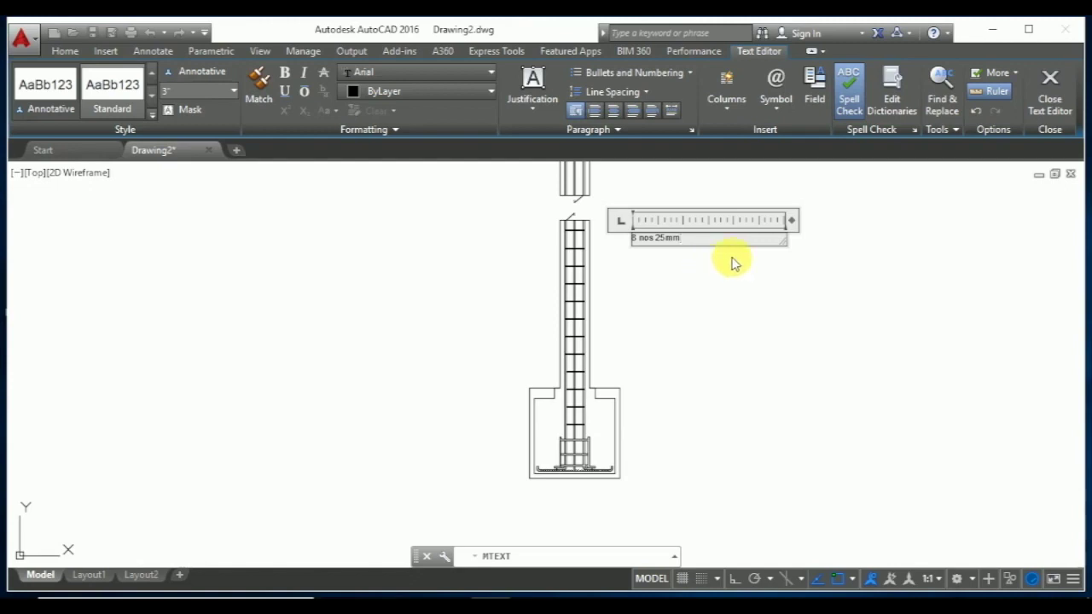
Step: Paste a ø symbol from Character Map after '8 nos 25mm', then delete it again
{"action": "left_click", "coordinate": [776, 102]}
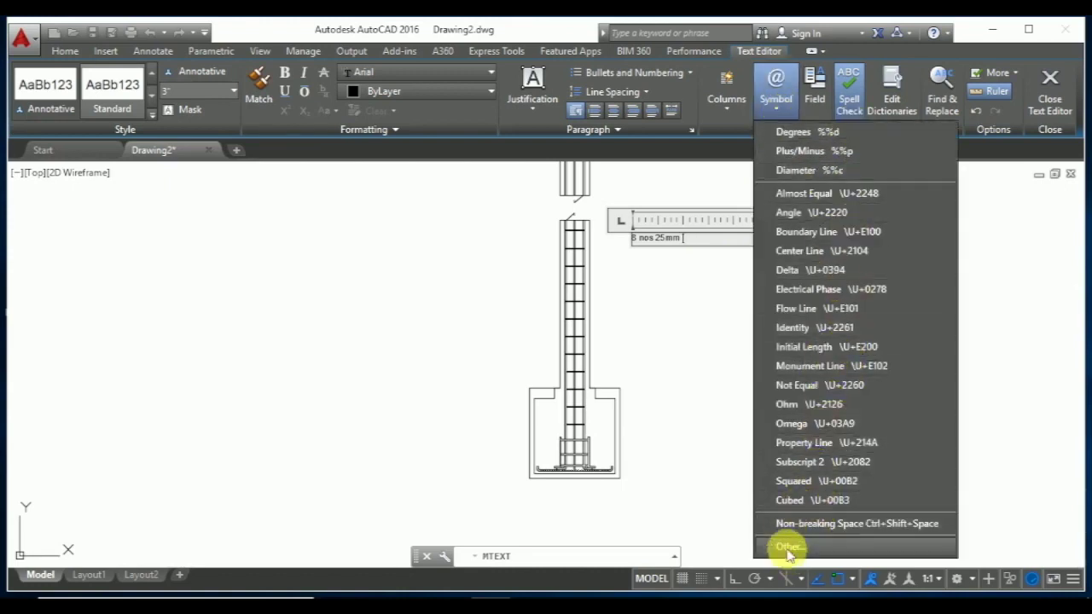
{"action": "left_click", "coordinate": [790, 550]}
{"action": "double_click", "coordinate": [77, 316]}
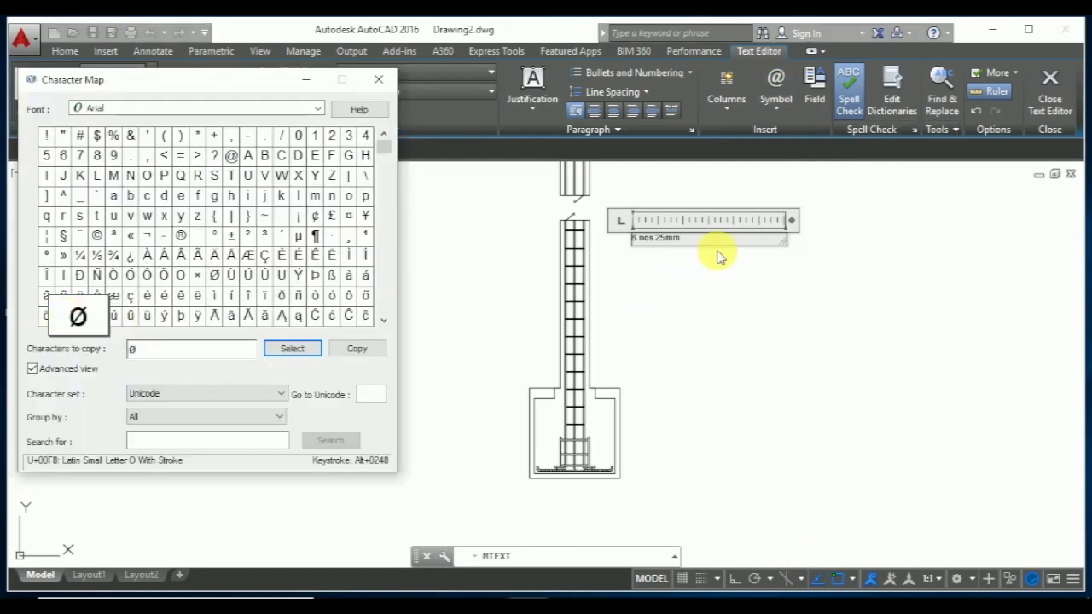
{"action": "left_click", "coordinate": [712, 281]}
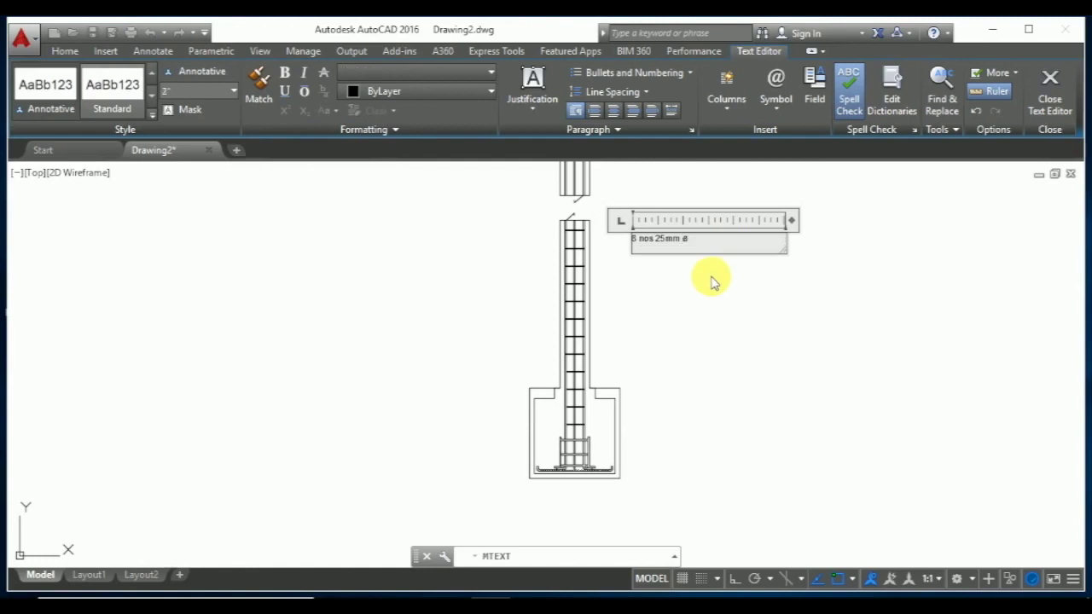
{"action": "scroll", "coordinate": [689, 264], "scroll_direction": "up", "scroll_amount": 4}
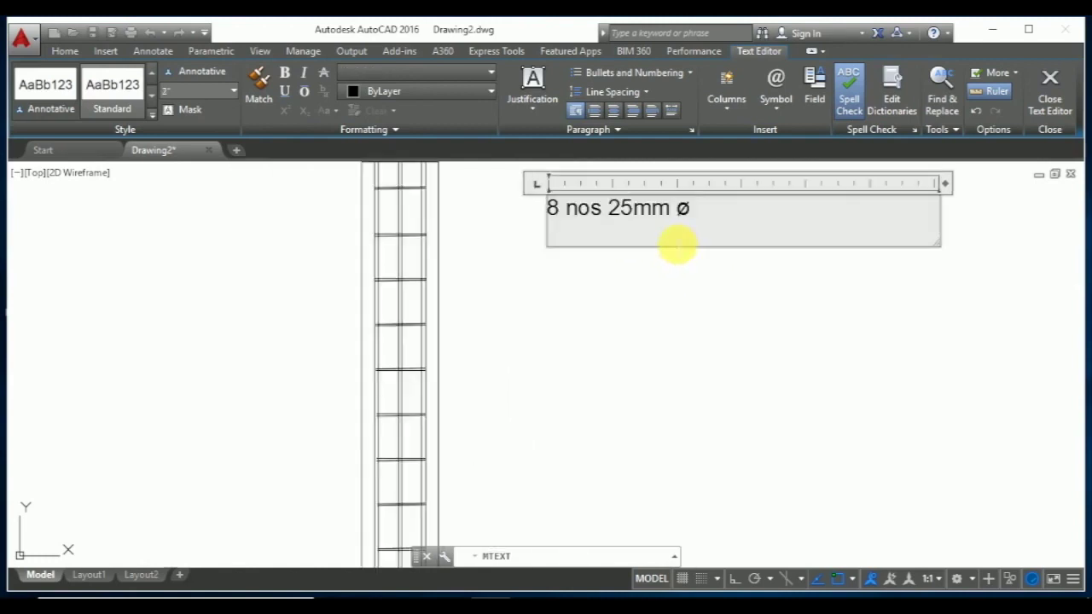
{"action": "key", "text": "BackSpace"}
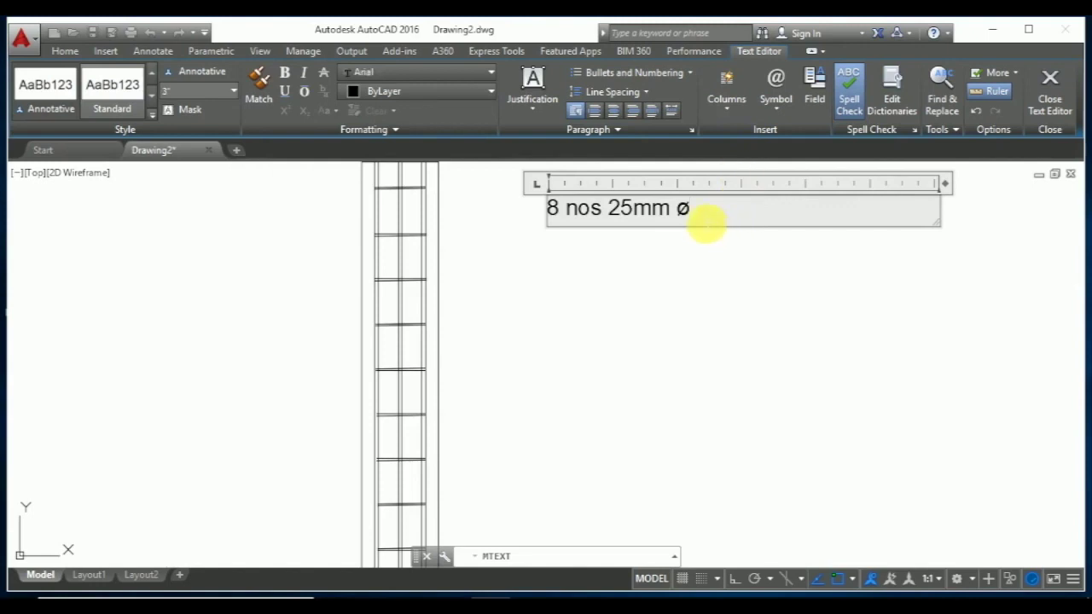
{"action": "key", "text": "BackSpace"}
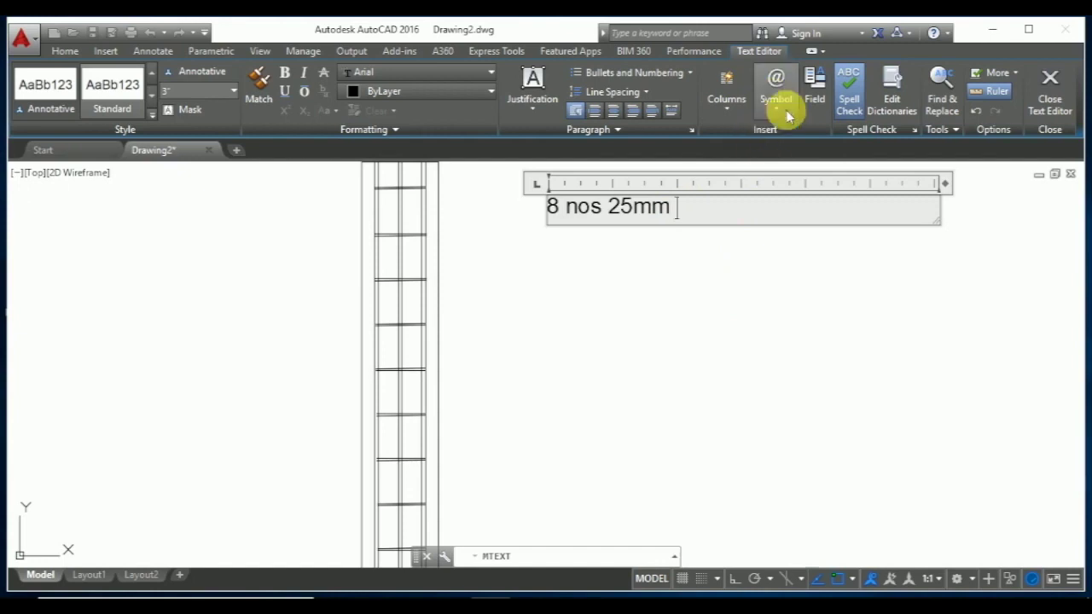
Step: Copy ø from Character Map and paste it after 25mm in the label
{"action": "left_click", "coordinate": [782, 109]}
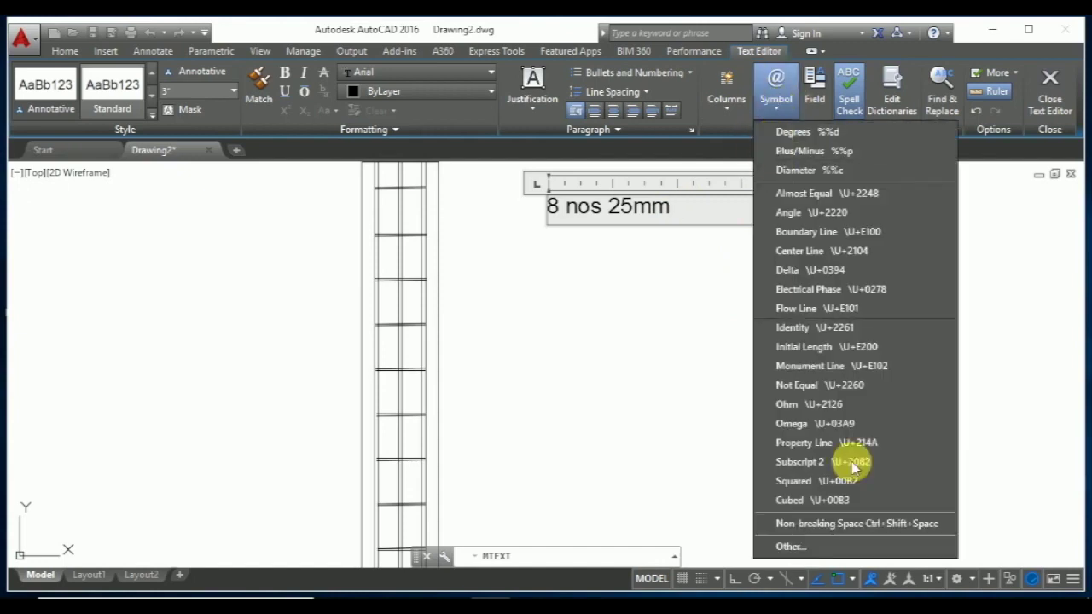
{"action": "left_click", "coordinate": [826, 547]}
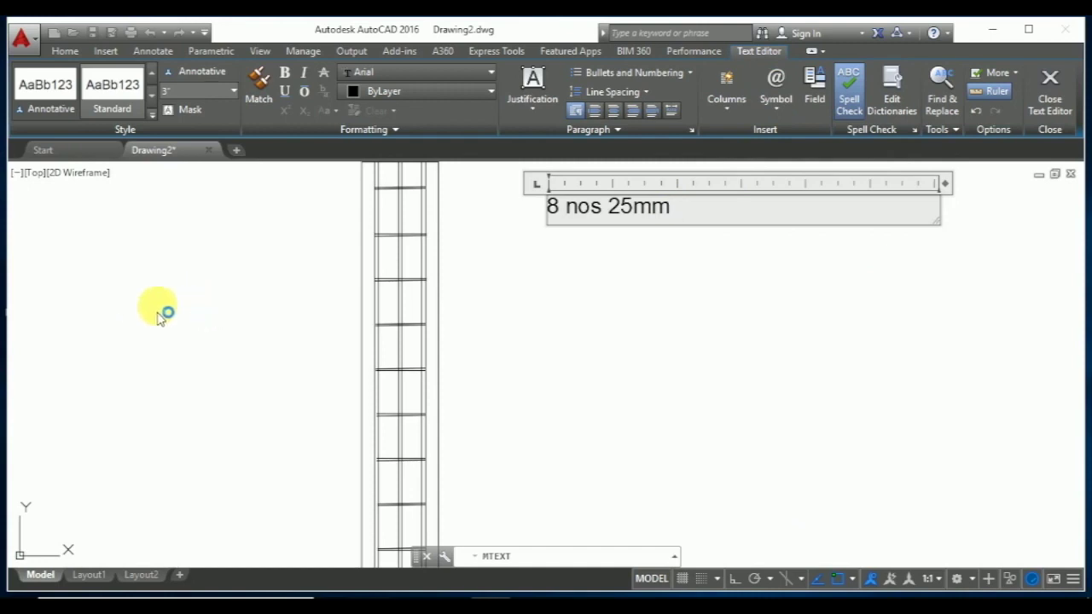
{"action": "left_click", "coordinate": [79, 315]}
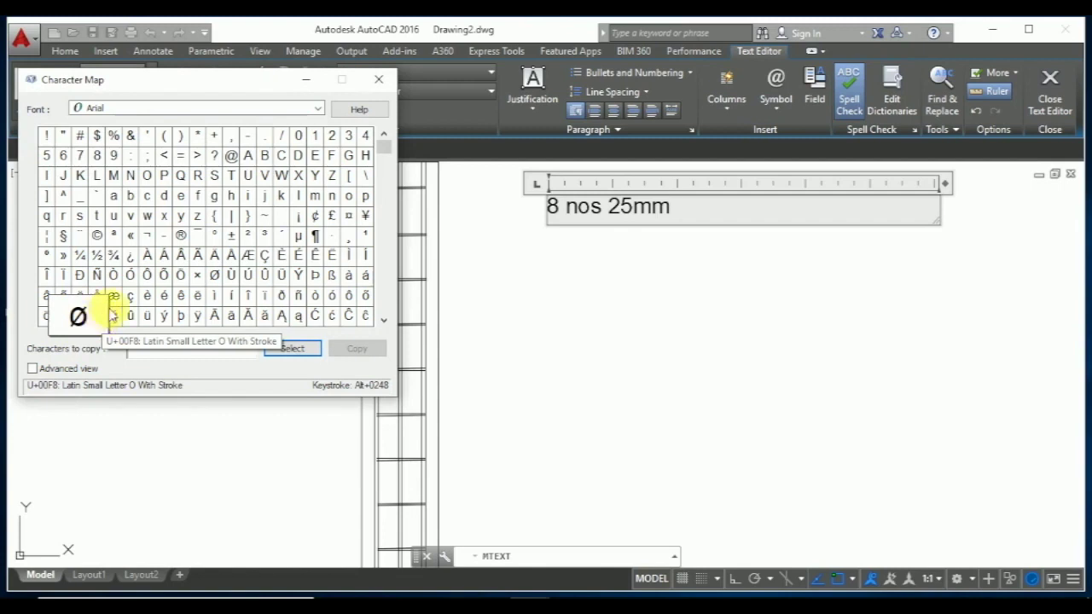
{"action": "left_click", "coordinate": [719, 220]}
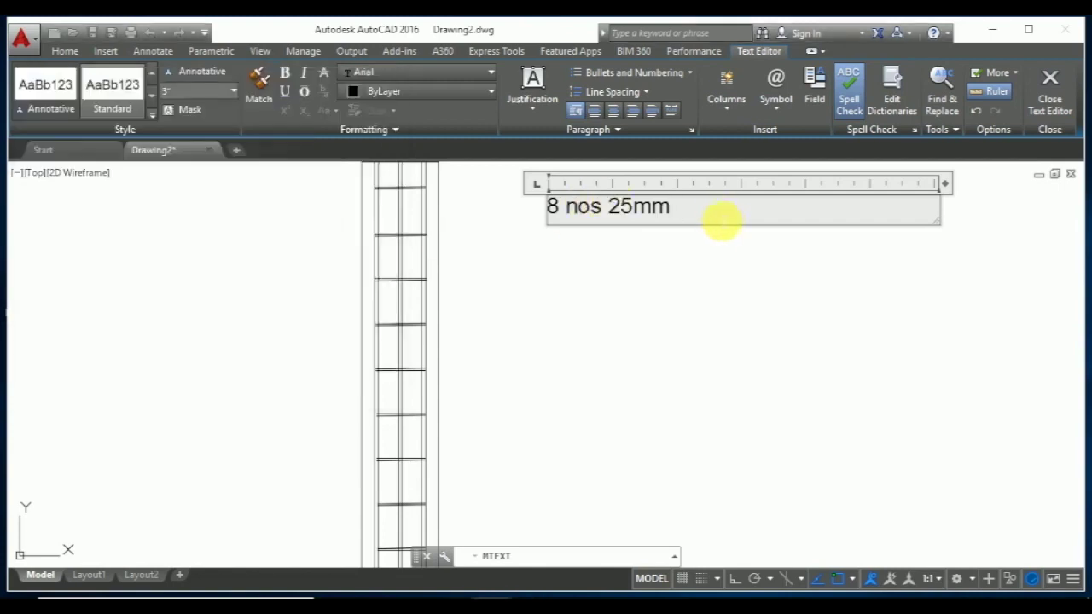
{"action": "key", "text": "ctrl+v"}
Step: Complete the label as '8 nos 25mm ø bars' and close the text editor
{"action": "key", "text": "BackSpace"}
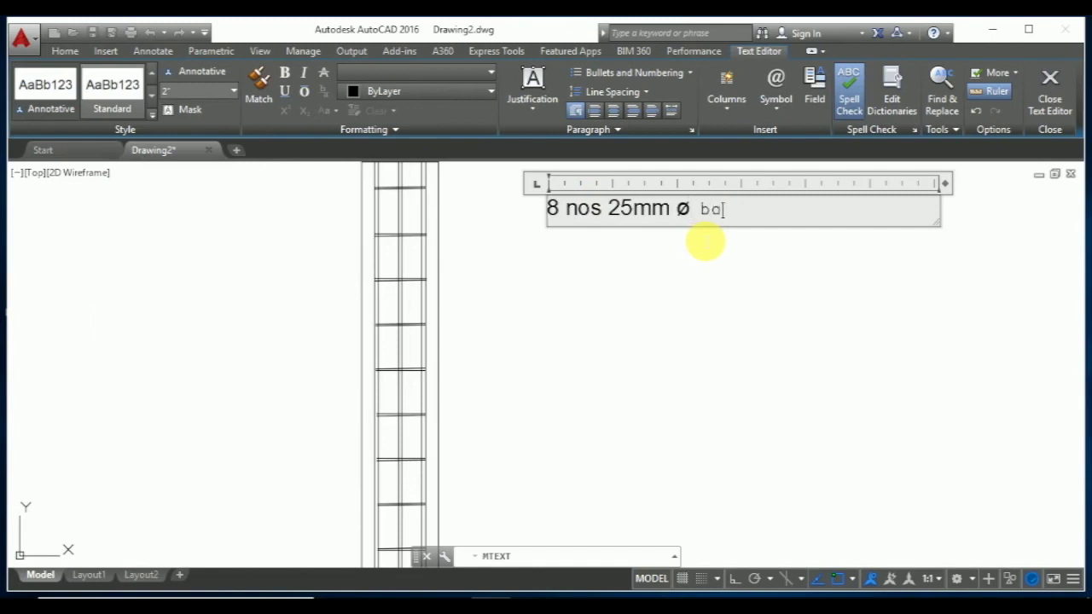
{"action": "type", "text": "rs"}
{"action": "left_click", "coordinate": [705, 242]}
{"action": "scroll", "coordinate": [653, 244], "scroll_direction": "down", "scroll_amount": 1}
{"action": "scroll", "coordinate": [653, 234], "scroll_direction": "up", "scroll_amount": 1}
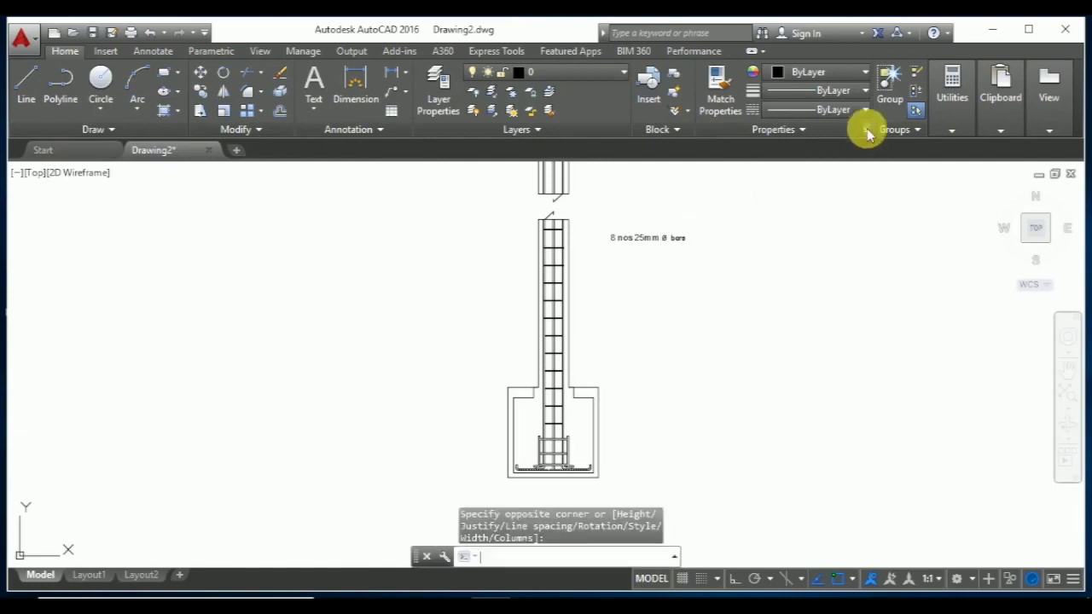
Step: In Properties, set the '8 nos 25mm ø bars' label's text height to 5
{"action": "left_click", "coordinate": [865, 130]}
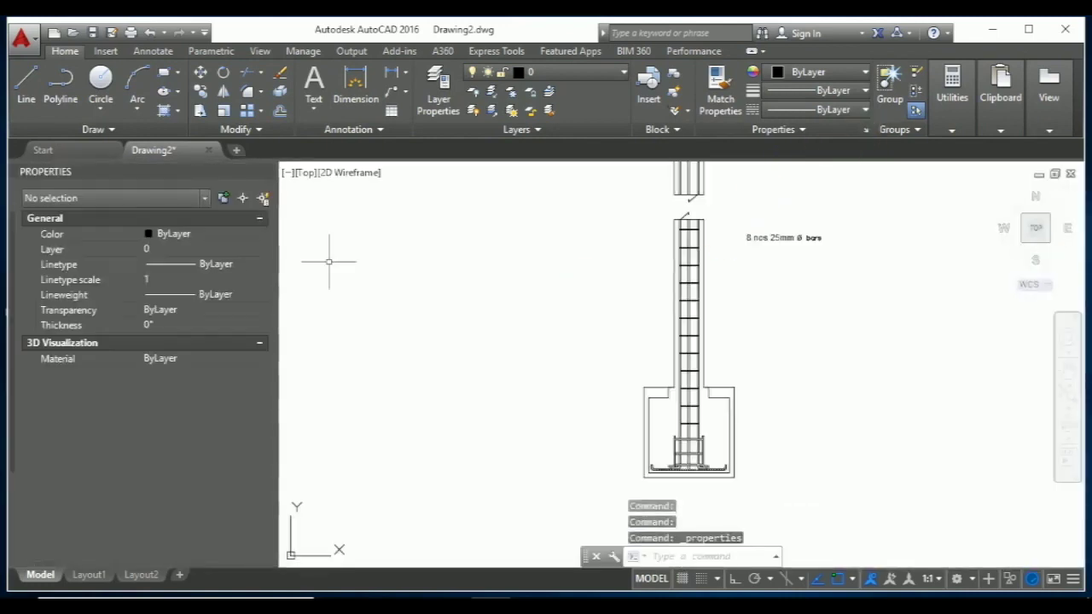
{"action": "left_click", "coordinate": [804, 237]}
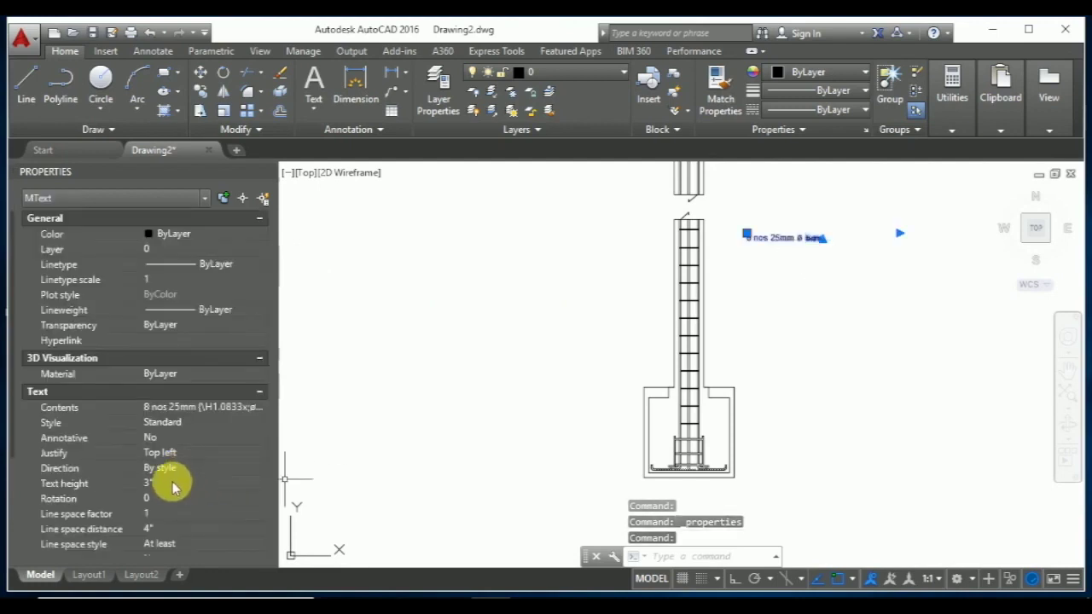
{"action": "left_click", "coordinate": [178, 486]}
{"action": "type", "text": "6"}
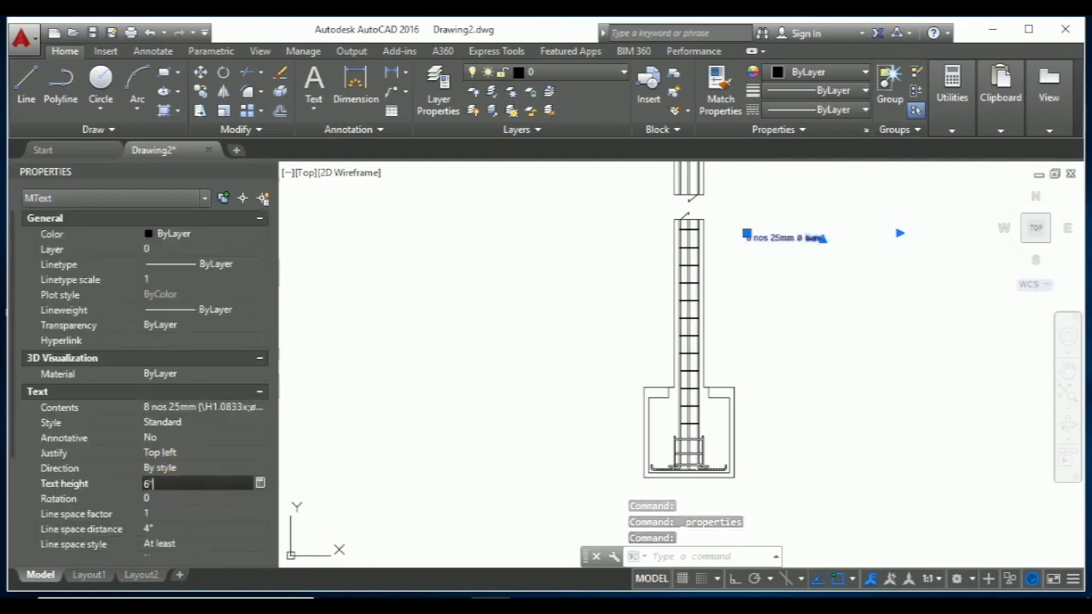
{"action": "left_click", "coordinate": [170, 498]}
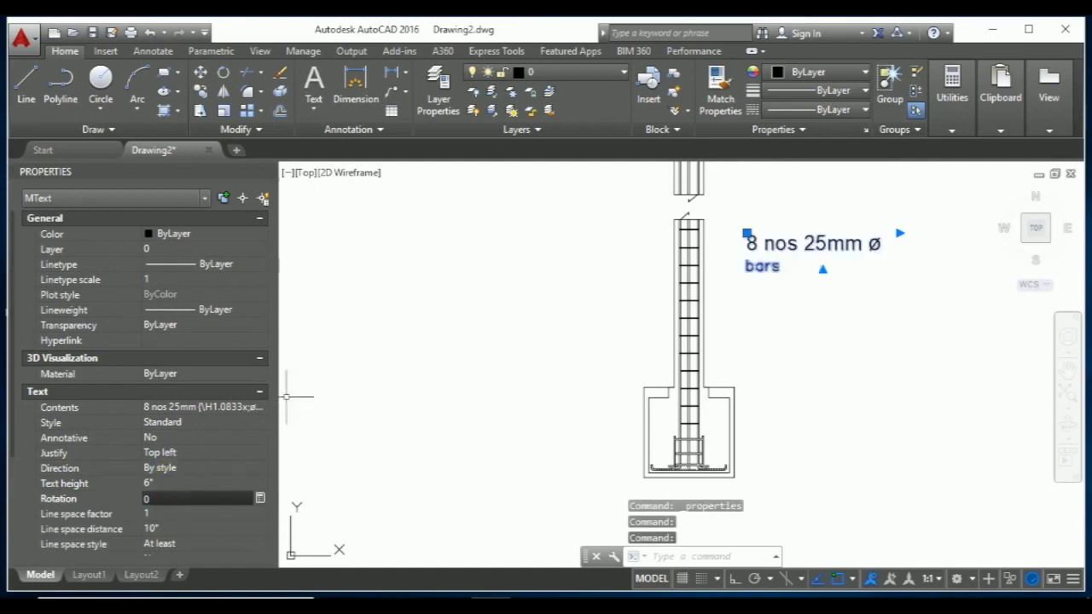
{"action": "left_click", "coordinate": [161, 489]}
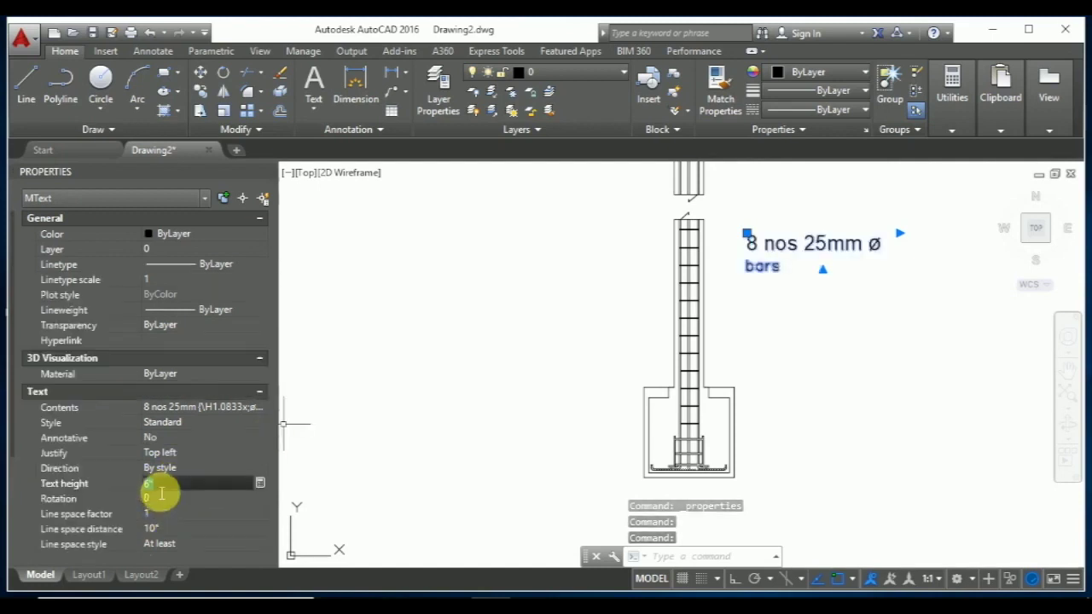
{"action": "type", "text": "5"}
{"action": "key", "text": "Return"}
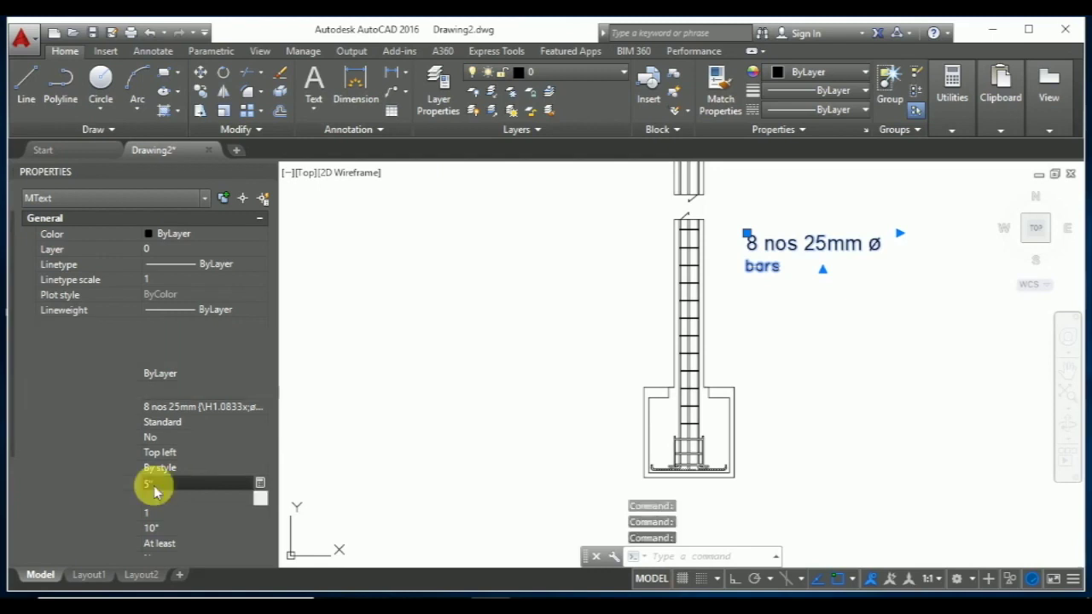
{"action": "key", "text": "Escape"}
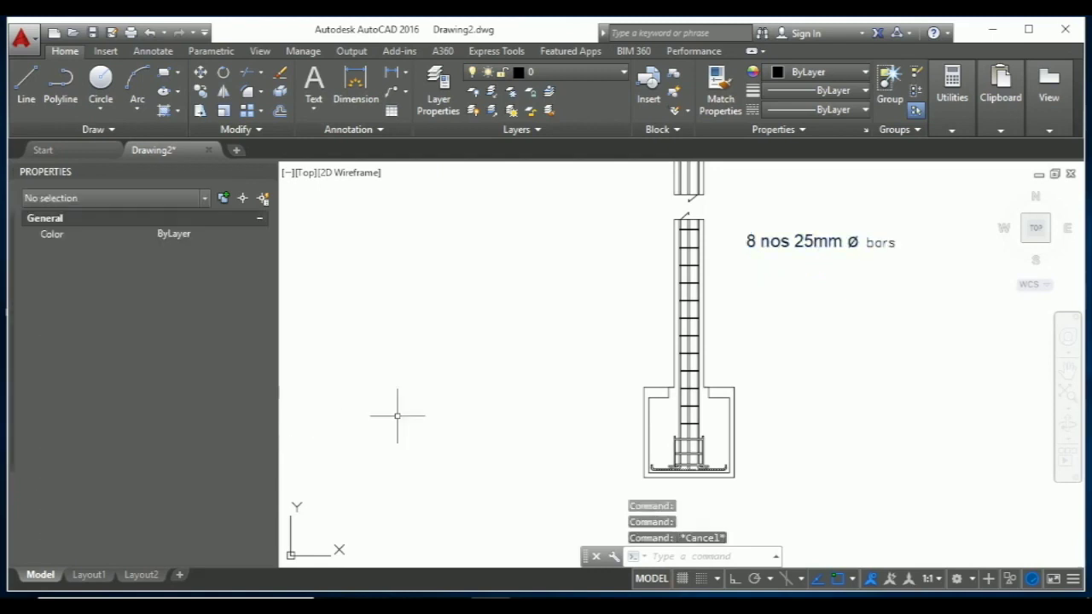
{"action": "scroll", "coordinate": [405, 342], "scroll_direction": "down", "scroll_amount": 2}
{"action": "scroll", "coordinate": [674, 301], "scroll_direction": "up", "scroll_amount": 2}
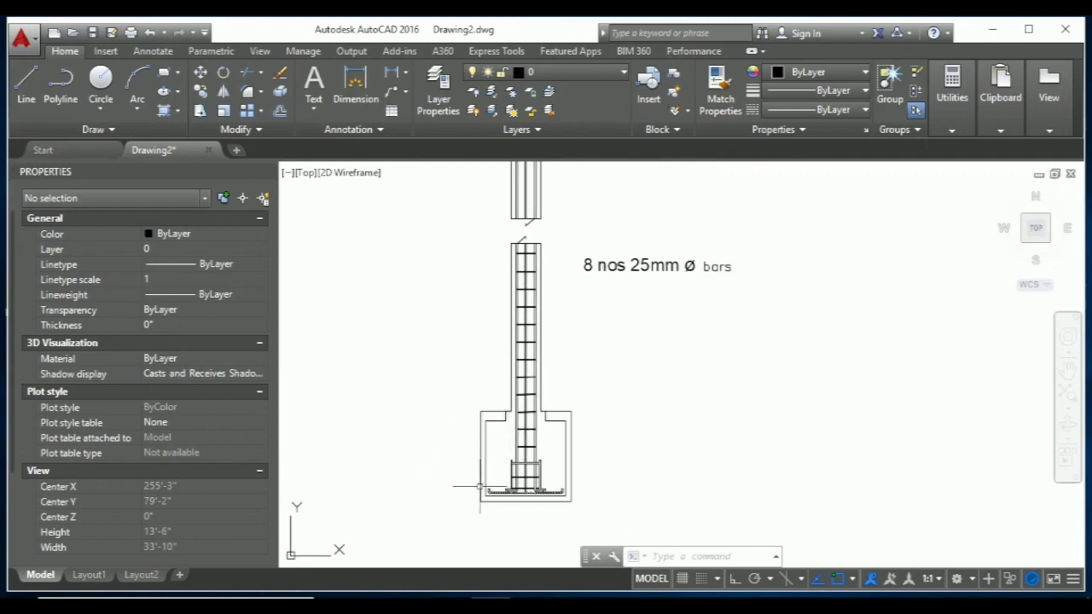
{"action": "scroll", "coordinate": [578, 262], "scroll_direction": "up", "scroll_amount": 2}
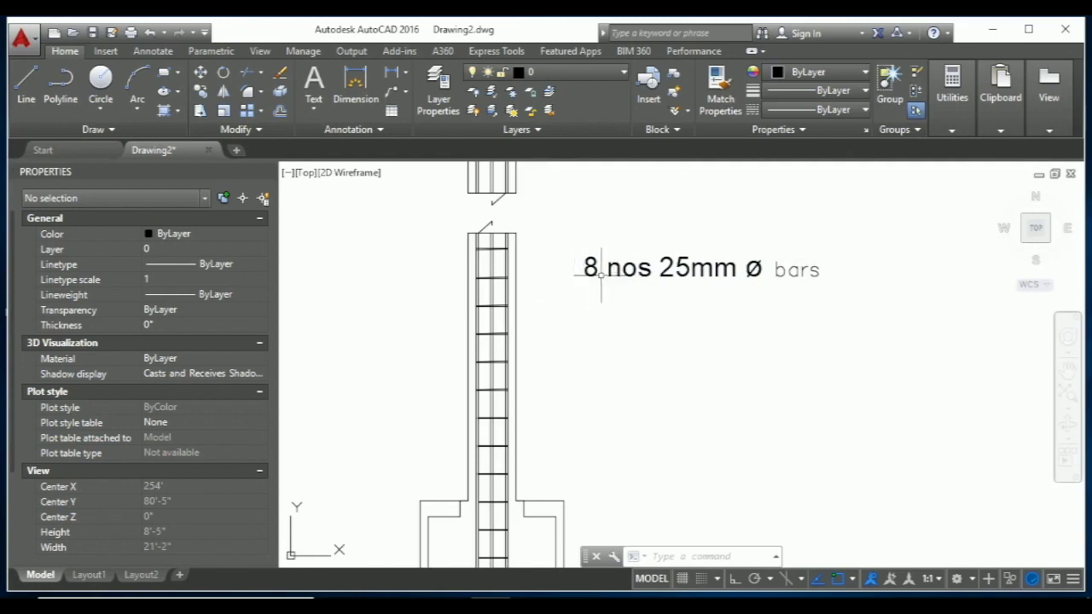
{"action": "scroll", "coordinate": [665, 267], "scroll_direction": "down", "scroll_amount": 3}
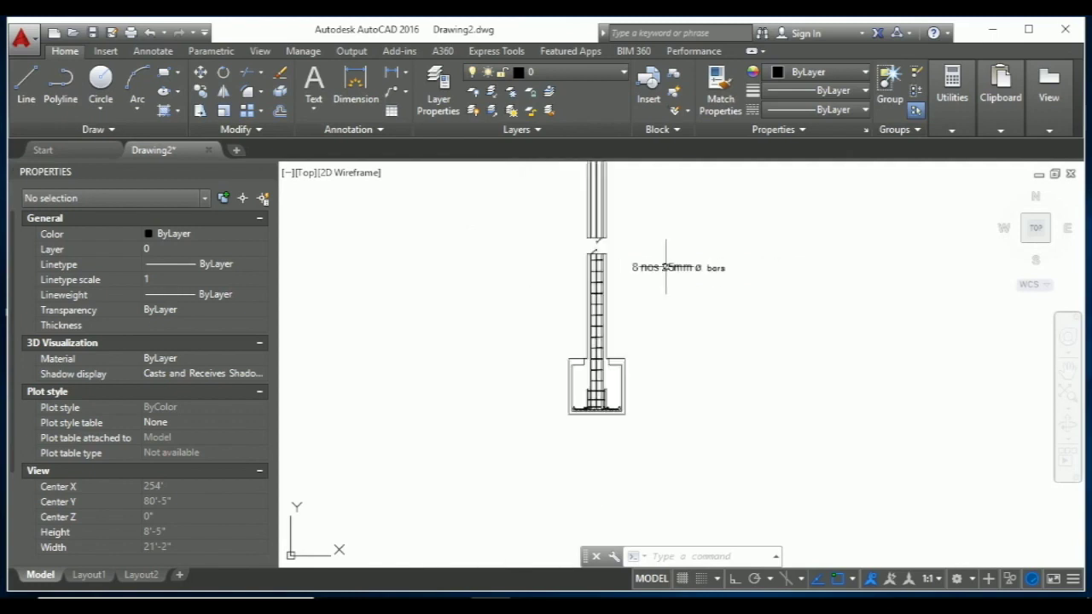
{"action": "scroll", "coordinate": [653, 294], "scroll_direction": "up", "scroll_amount": 2}
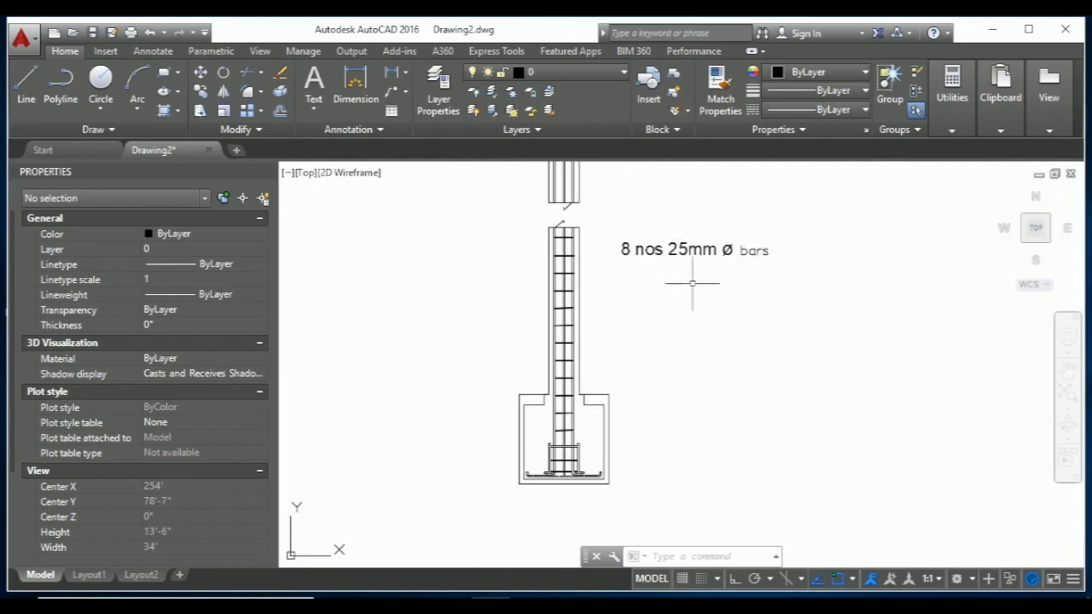
{"action": "scroll", "coordinate": [693, 283], "scroll_direction": "down", "scroll_amount": 2}
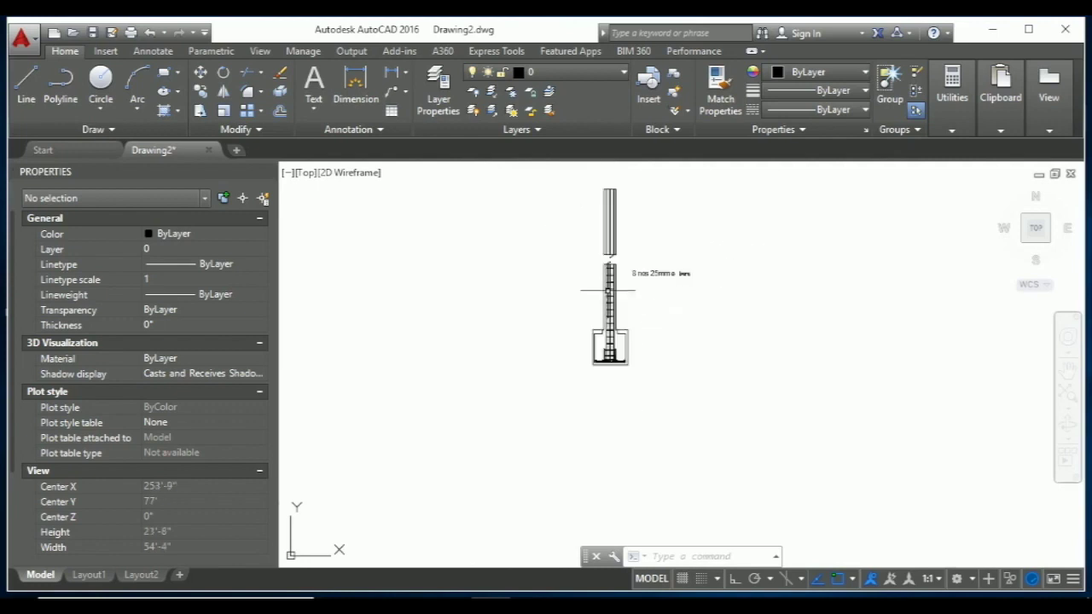
{"action": "scroll", "coordinate": [597, 255], "scroll_direction": "up", "scroll_amount": 1}
{"action": "scroll", "coordinate": [610, 284], "scroll_direction": "up", "scroll_amount": 1}
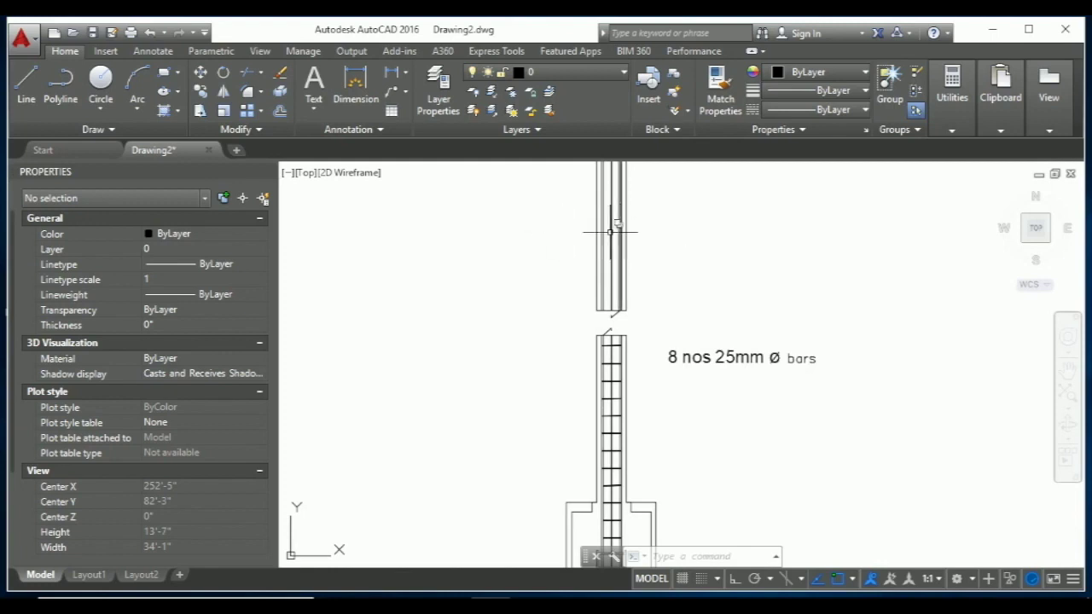
{"action": "scroll", "coordinate": [572, 303], "scroll_direction": "down", "scroll_amount": 1}
{"action": "scroll", "coordinate": [618, 499], "scroll_direction": "up", "scroll_amount": 1}
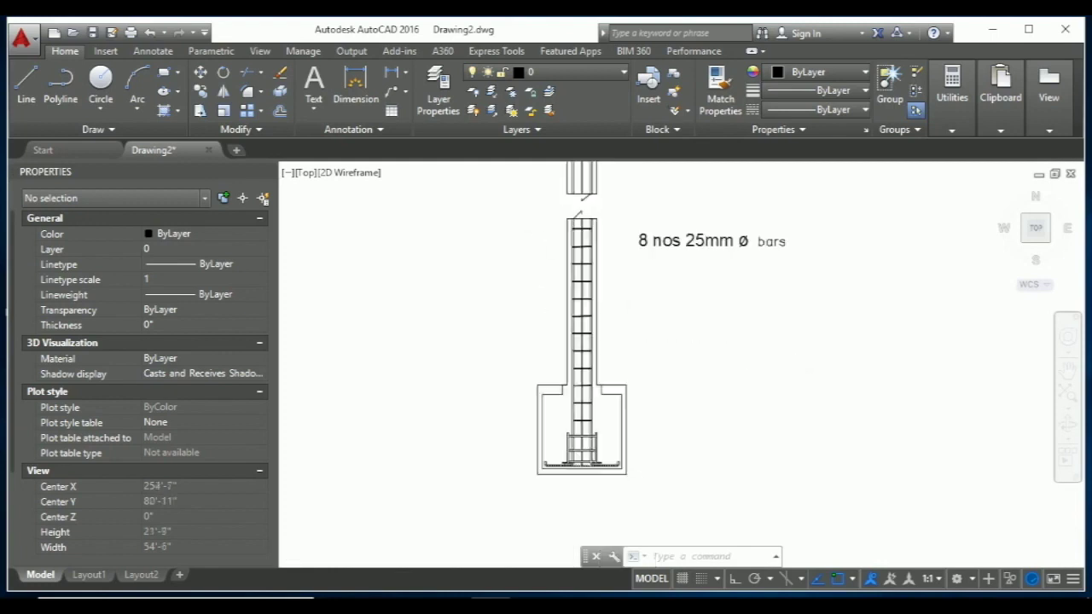
{"action": "scroll", "coordinate": [619, 499], "scroll_direction": "up", "scroll_amount": 1}
{"action": "scroll", "coordinate": [568, 476], "scroll_direction": "up", "scroll_amount": 1}
{"action": "scroll", "coordinate": [554, 452], "scroll_direction": "up", "scroll_amount": 4}
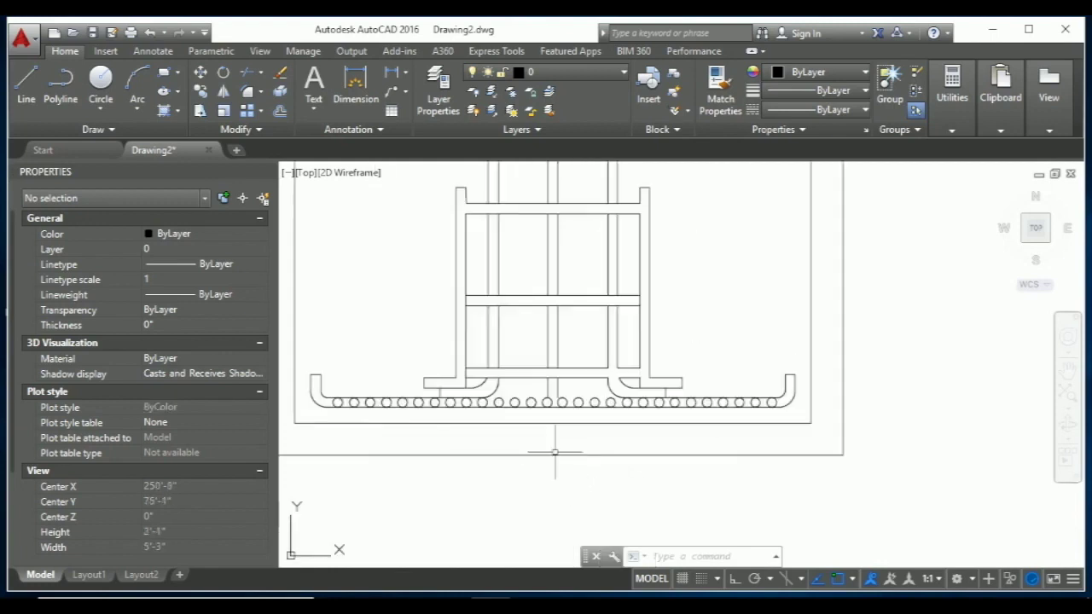
{"action": "scroll", "coordinate": [478, 239], "scroll_direction": "down", "scroll_amount": 5}
{"action": "scroll", "coordinate": [536, 244], "scroll_direction": "down", "scroll_amount": 6}
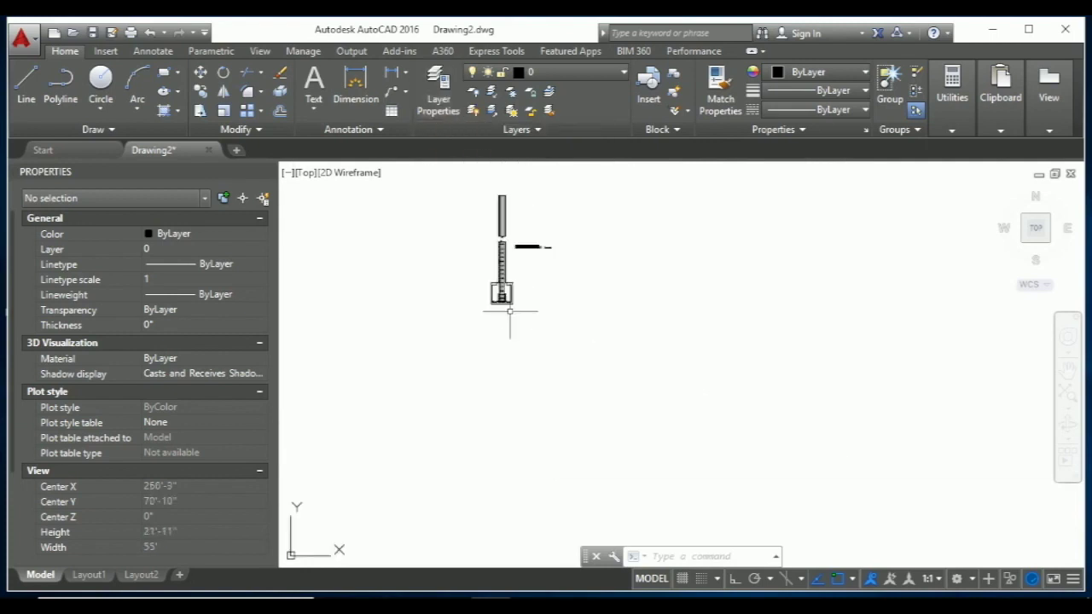
{"action": "scroll", "coordinate": [512, 230], "scroll_direction": "up", "scroll_amount": 7}
{"action": "scroll", "coordinate": [483, 348], "scroll_direction": "up", "scroll_amount": 1}
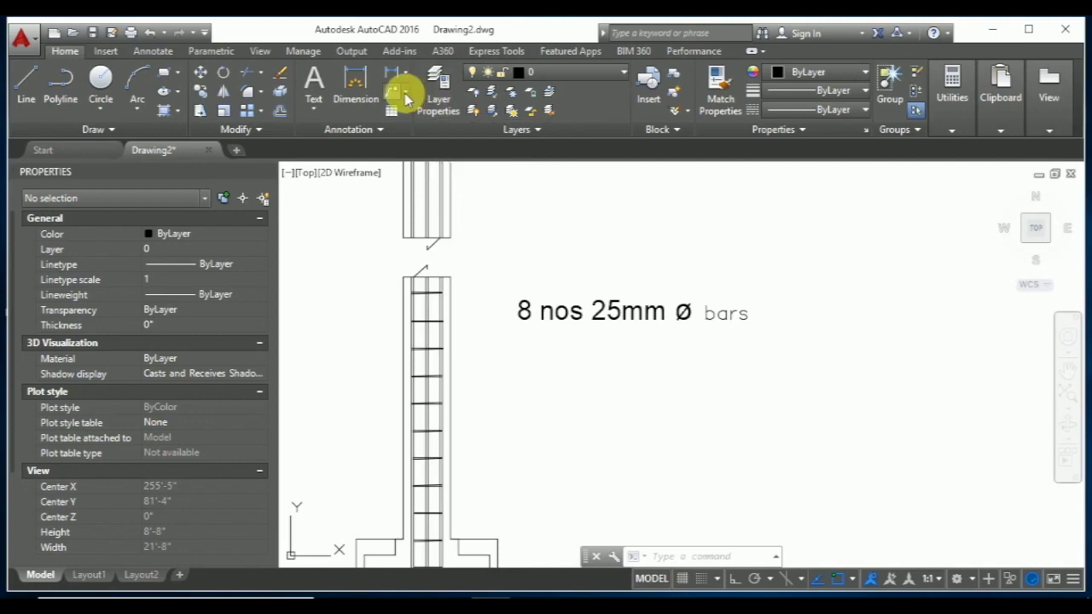
Step: Start a multileader with its arrowhead placed on the column bars
{"action": "left_click", "coordinate": [406, 94]}
{"action": "left_click", "coordinate": [410, 113]}
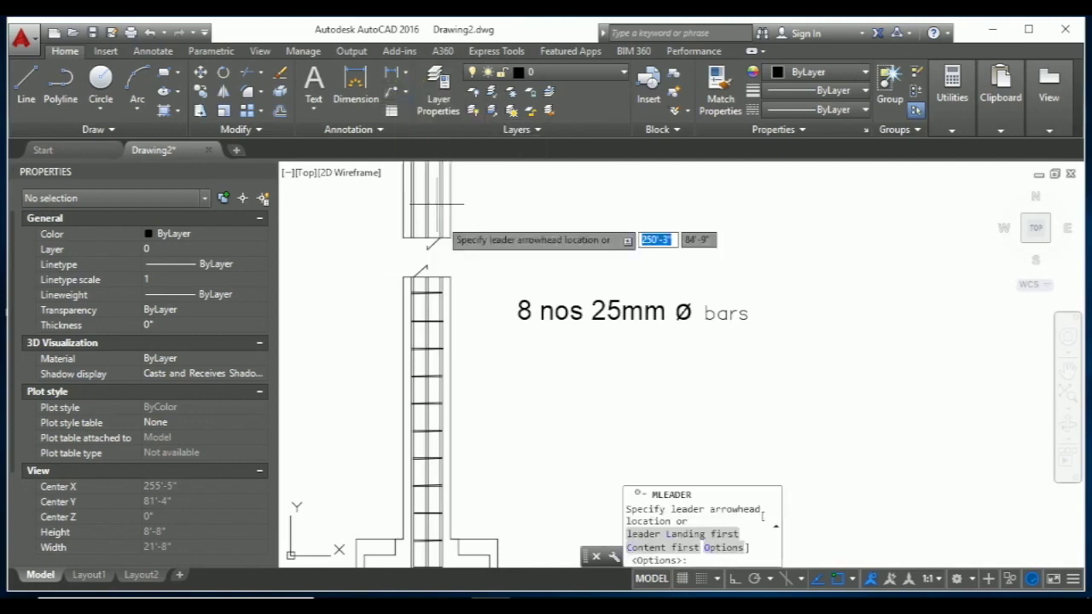
{"action": "left_click", "coordinate": [451, 319]}
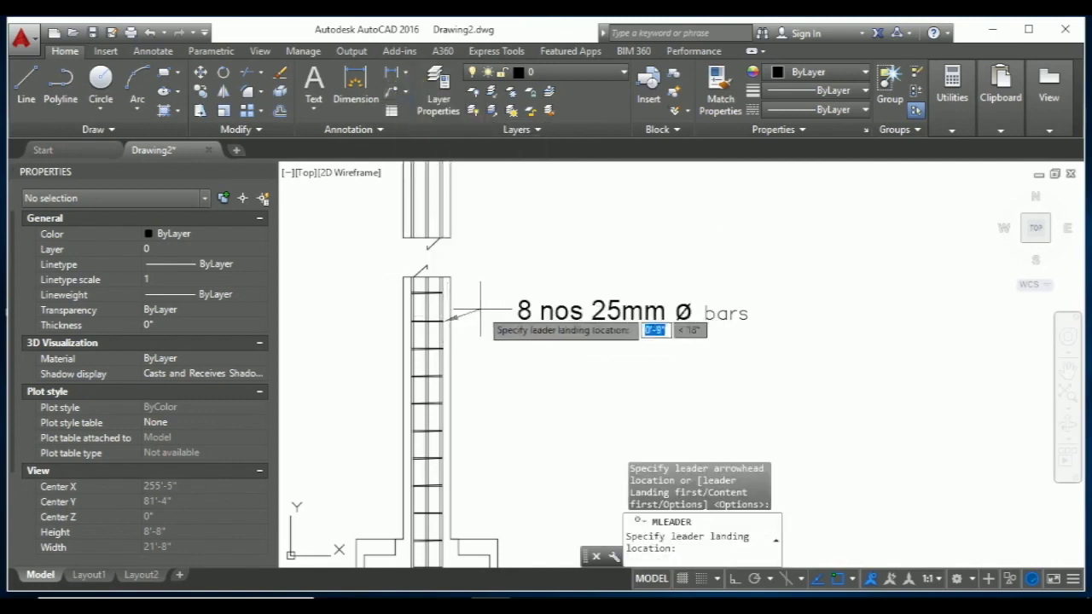